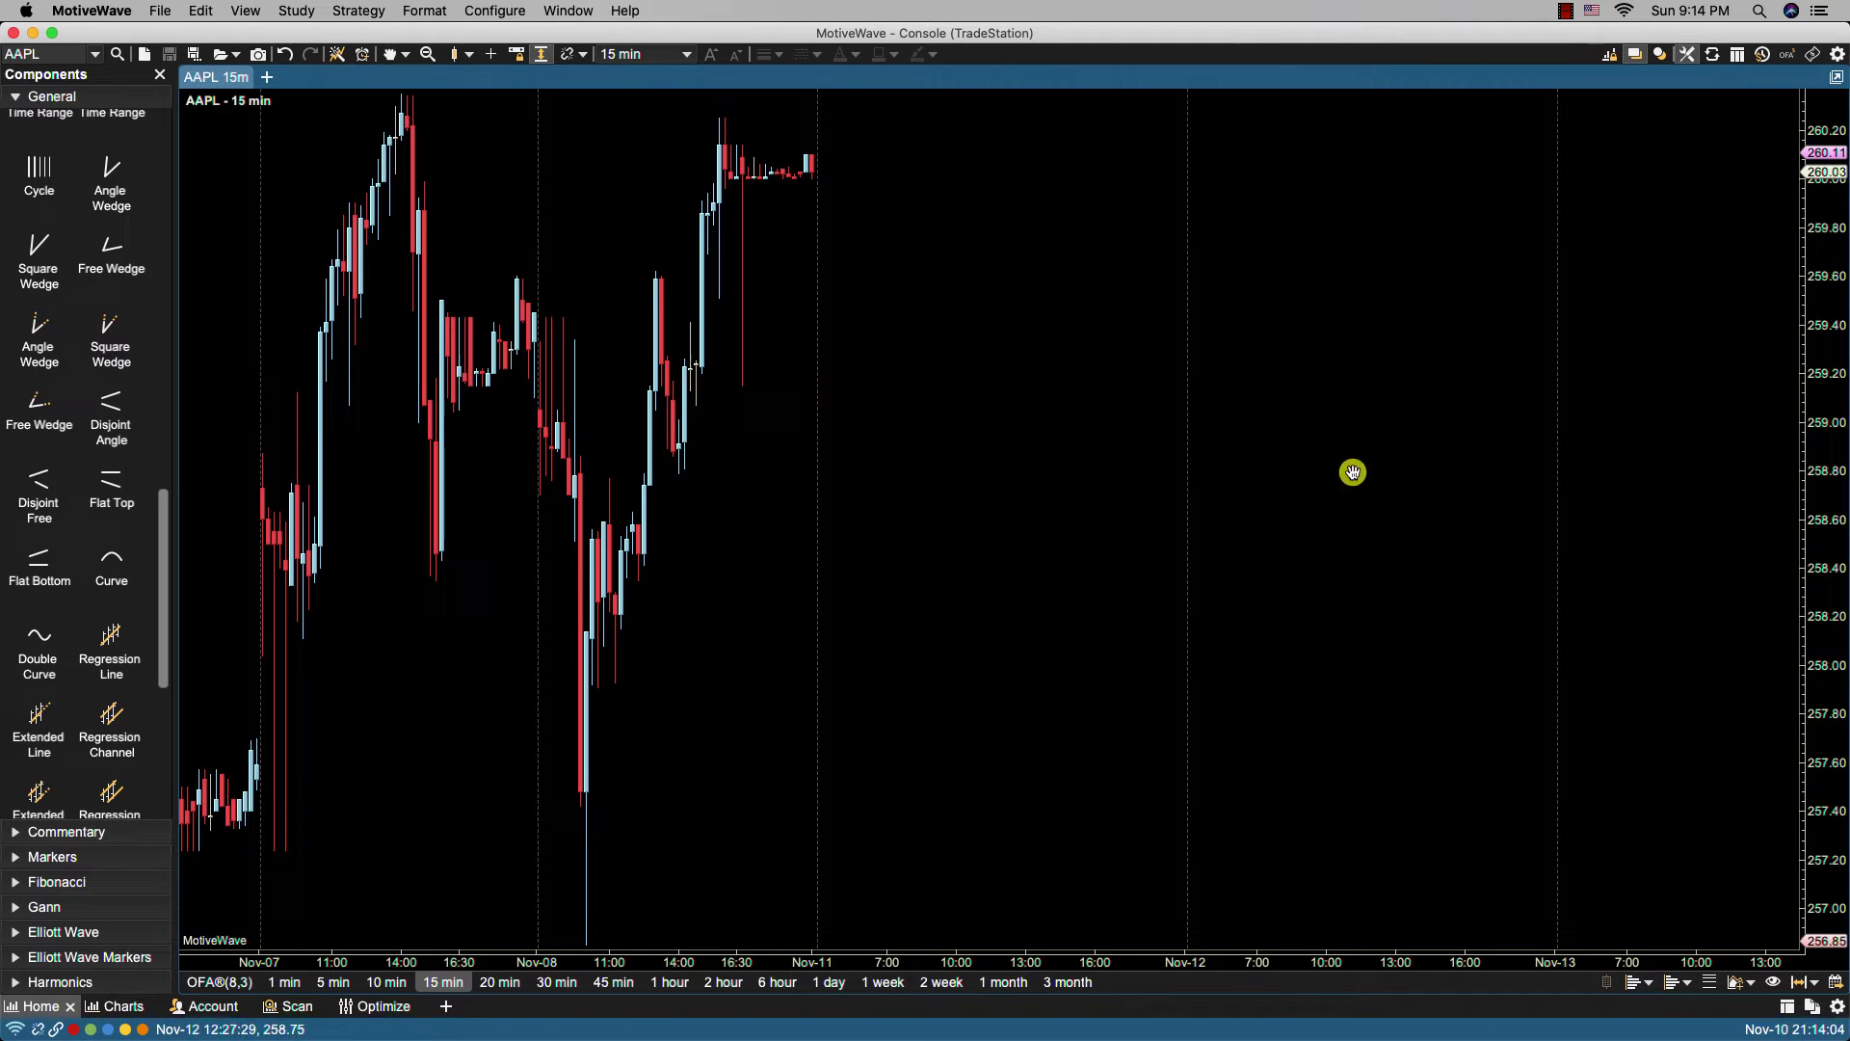
In Preferences' Chart Settings, set the Default Tool to Select instead of Pan.
click(509, 11)
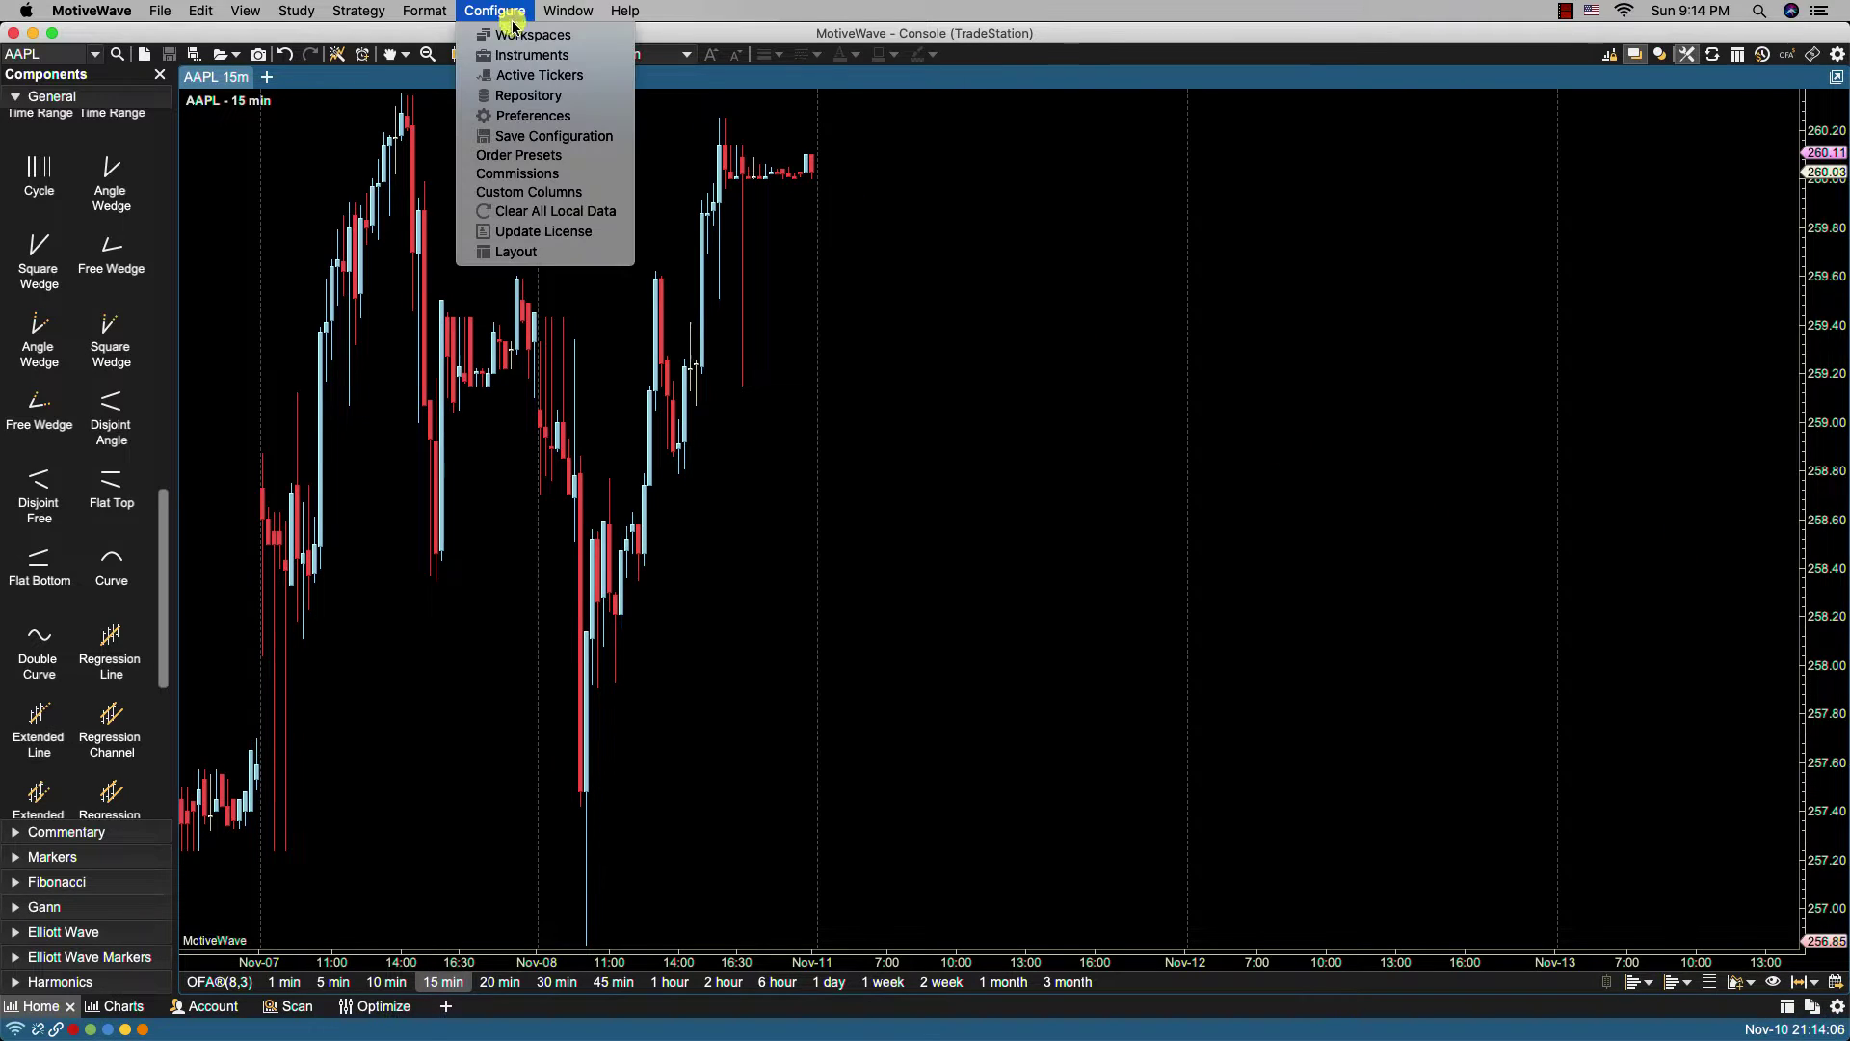
click(533, 116)
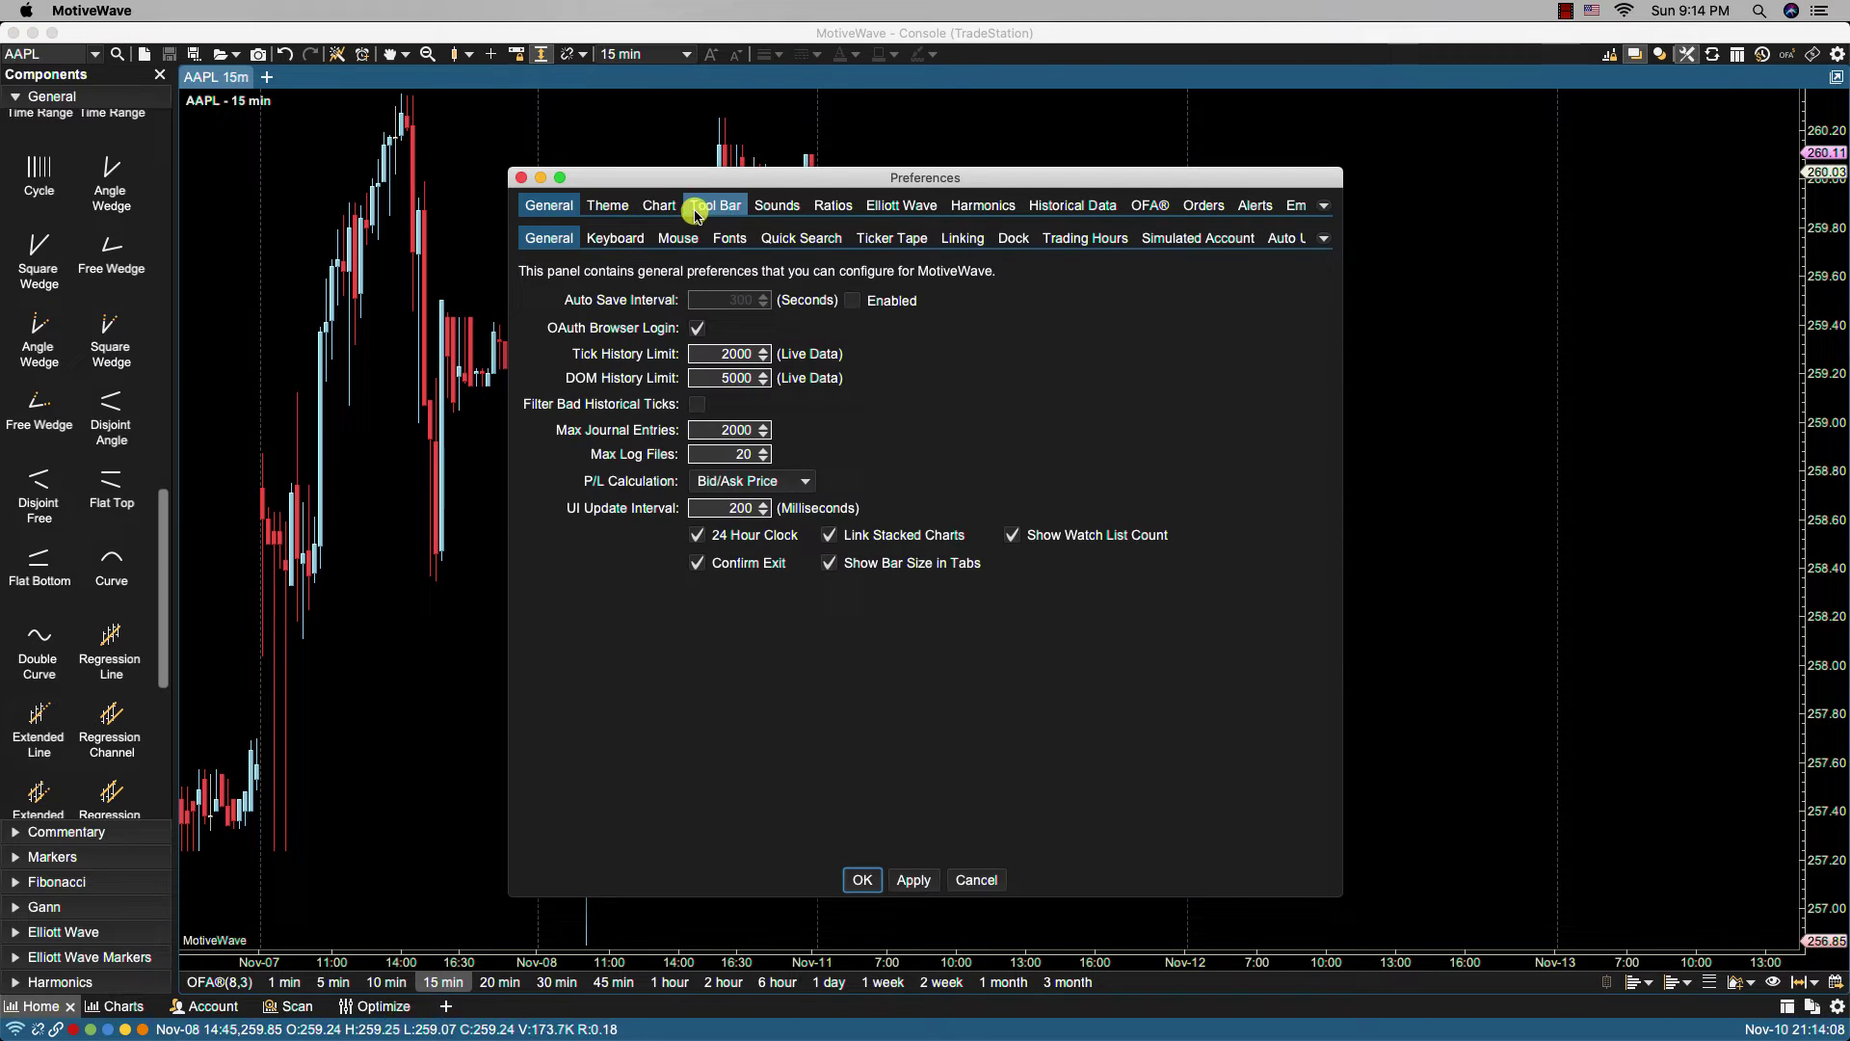
click(660, 205)
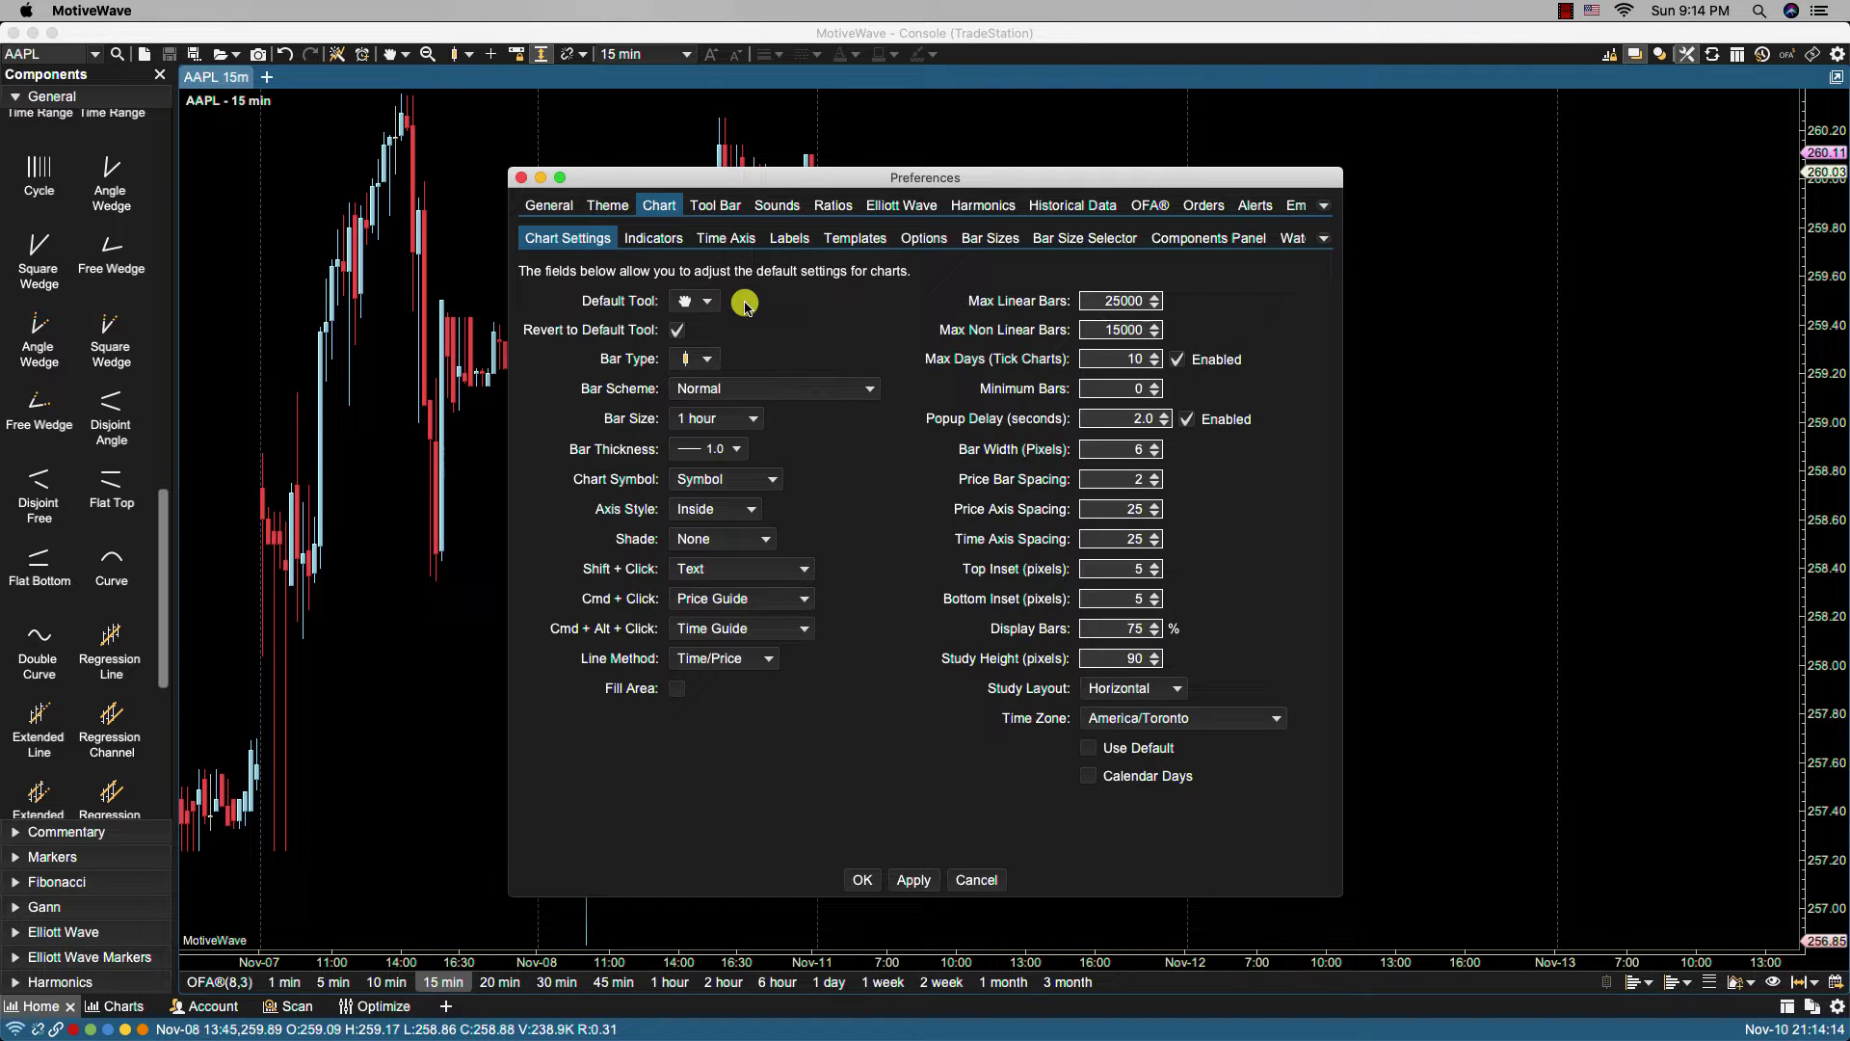
click(708, 301)
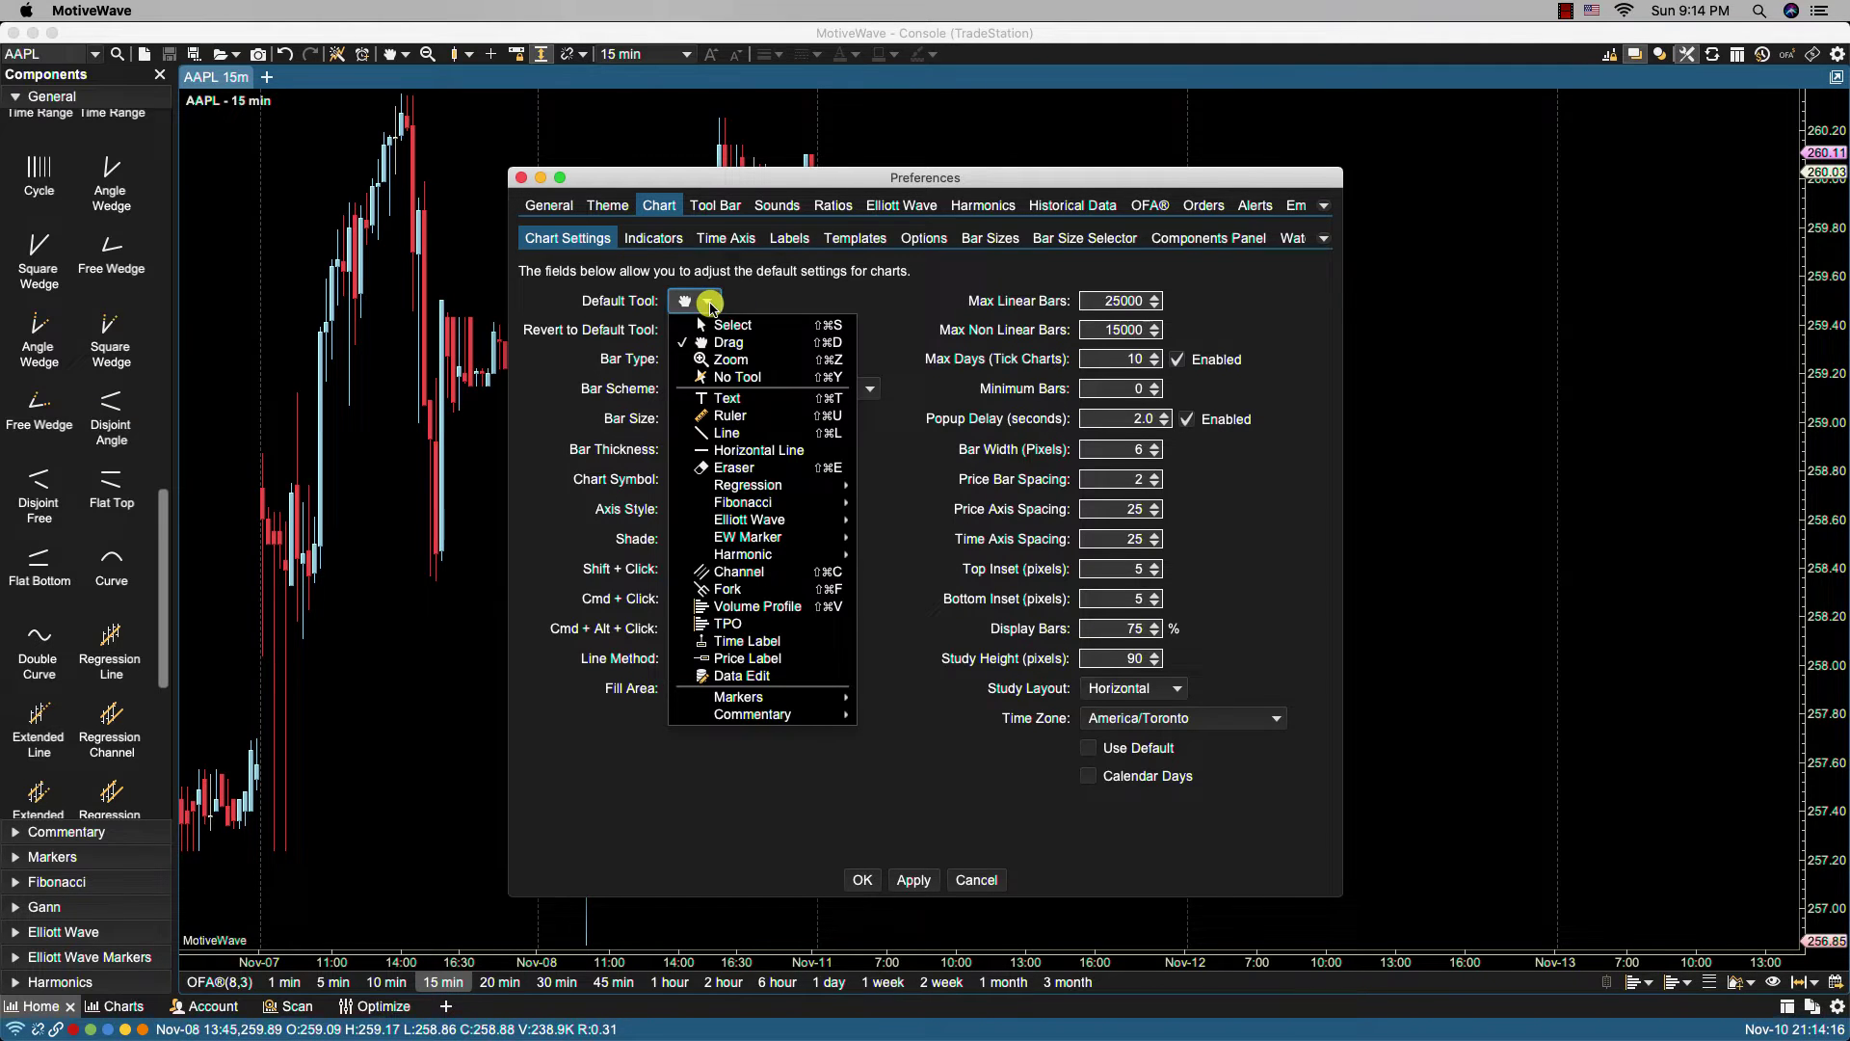
click(718, 339)
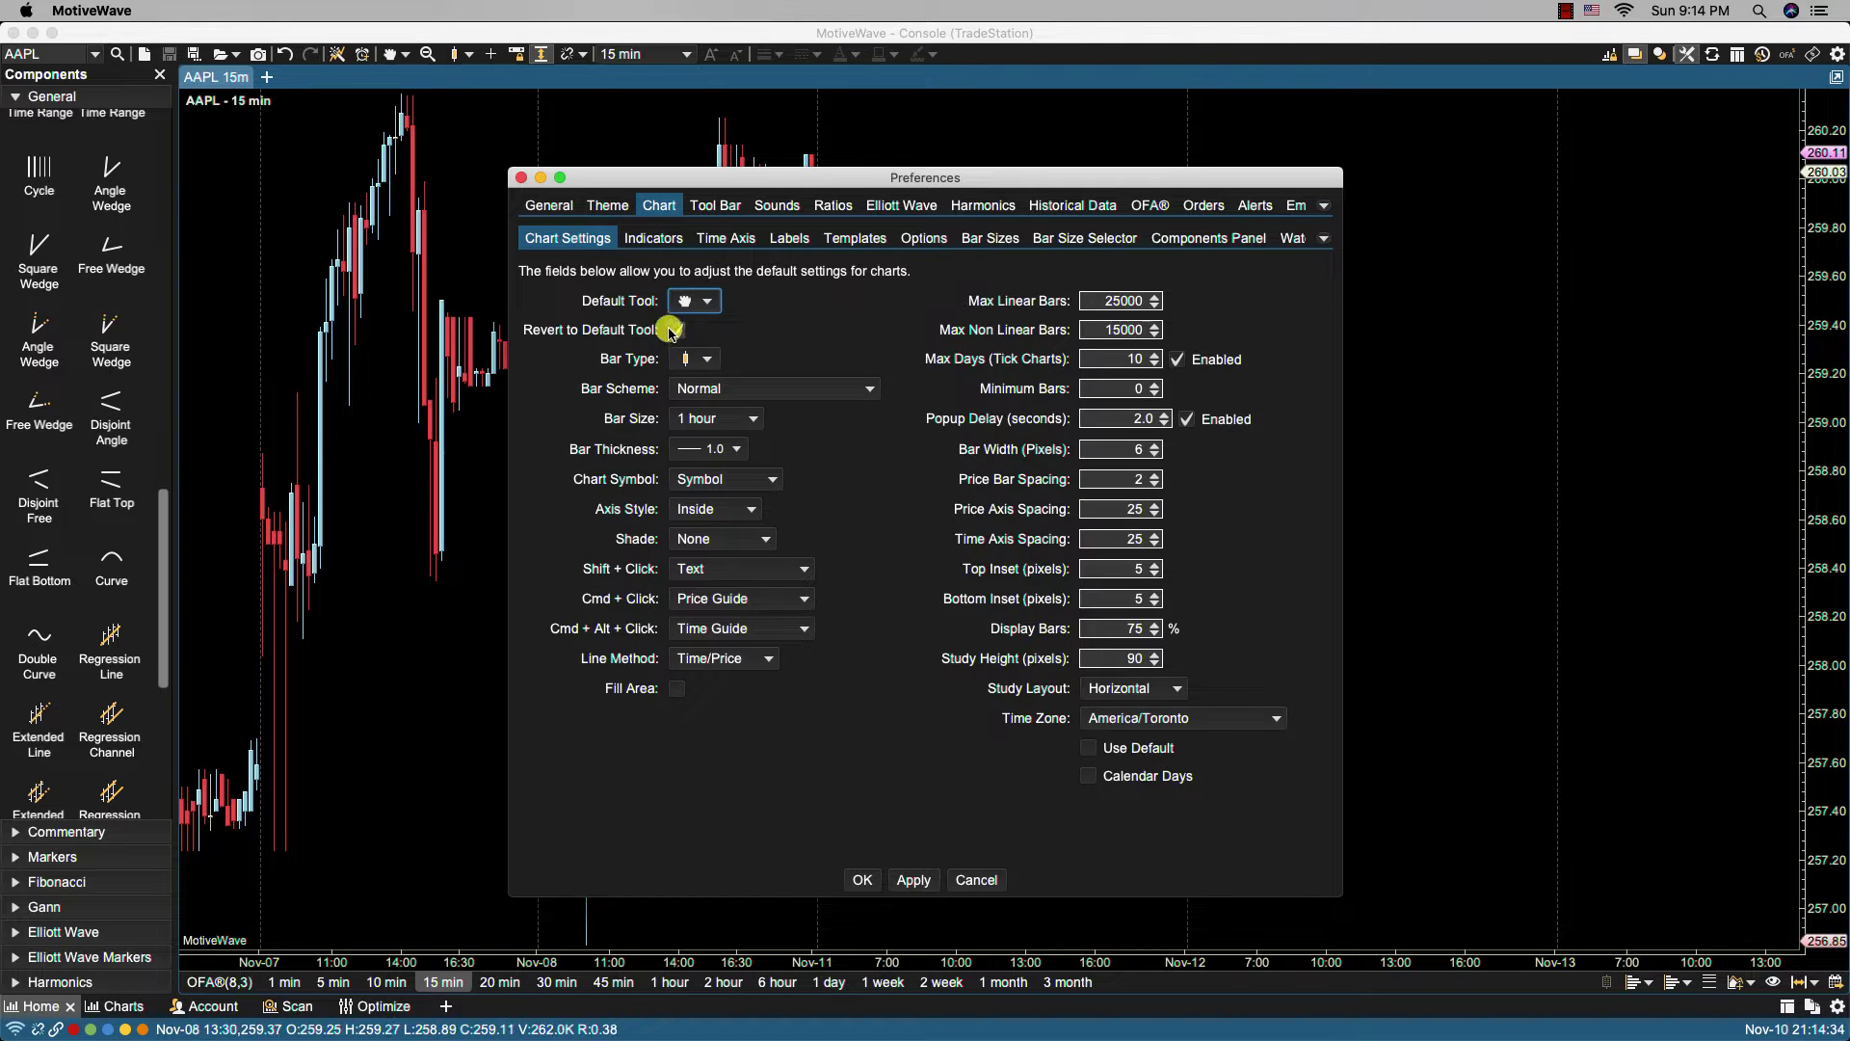
click(709, 304)
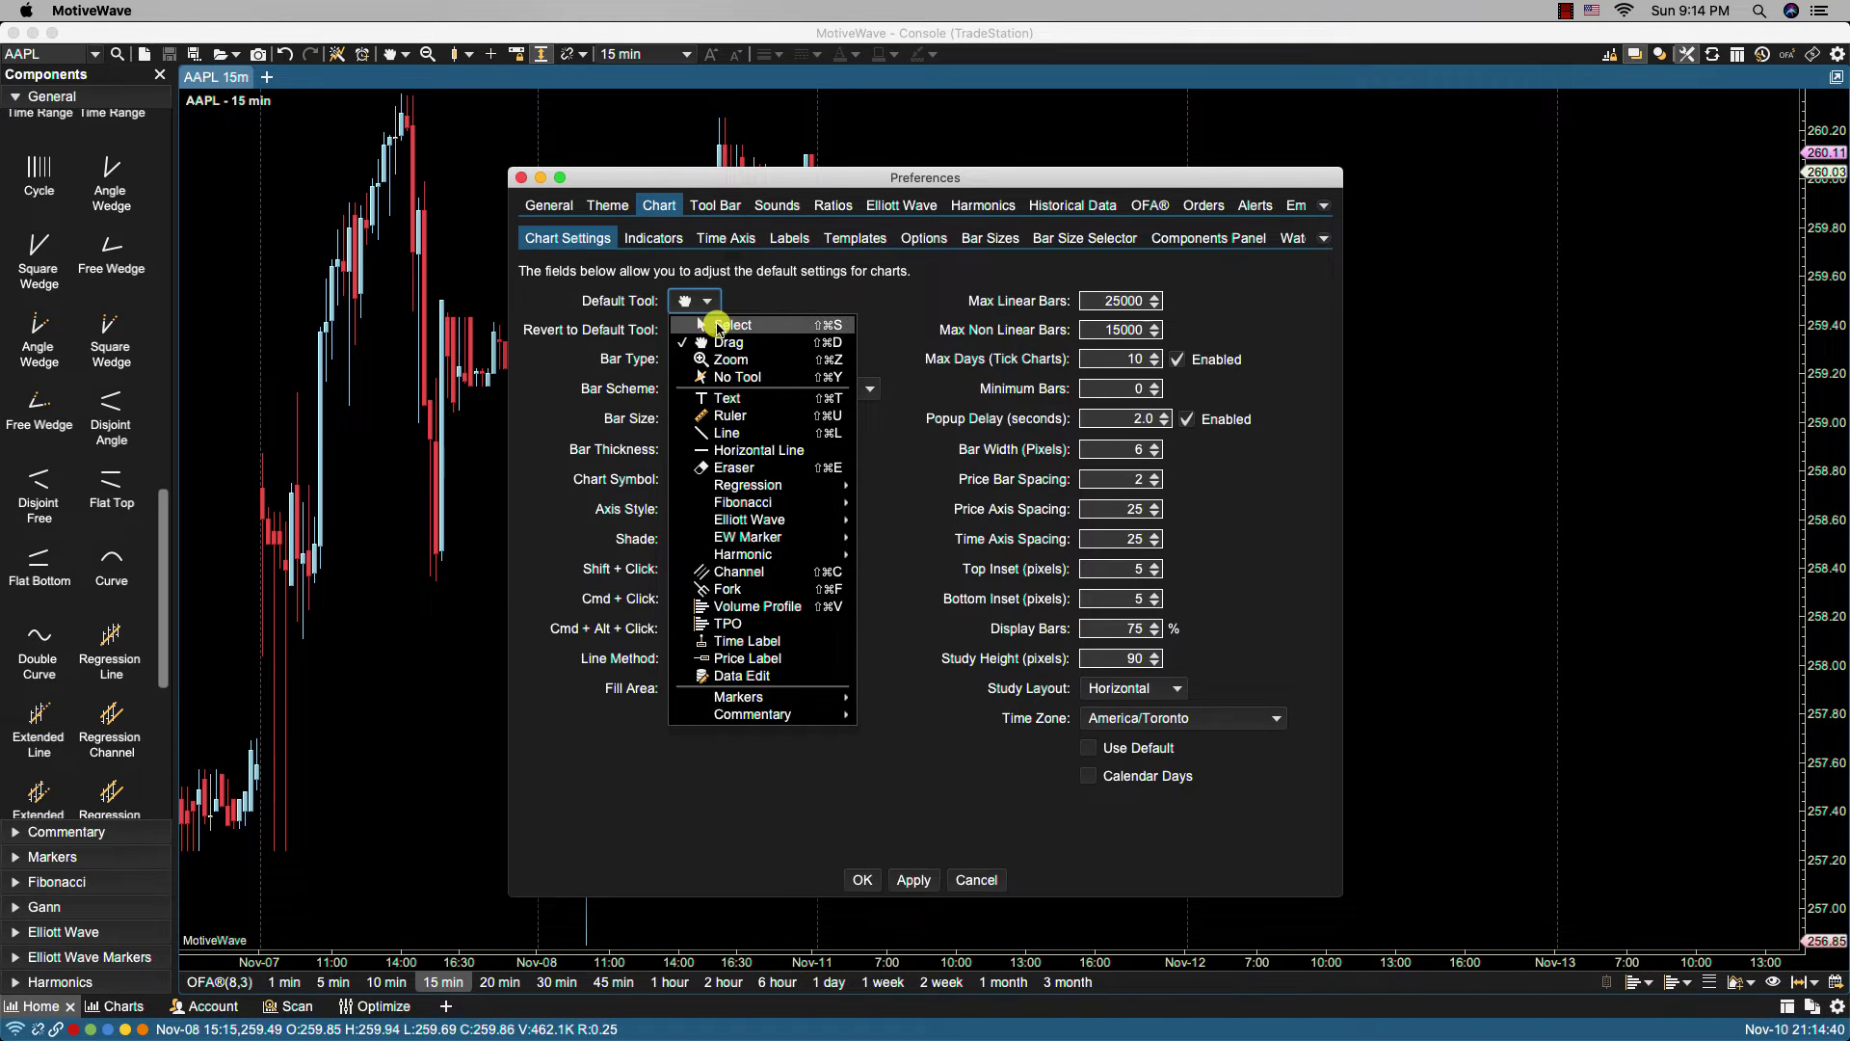
click(718, 326)
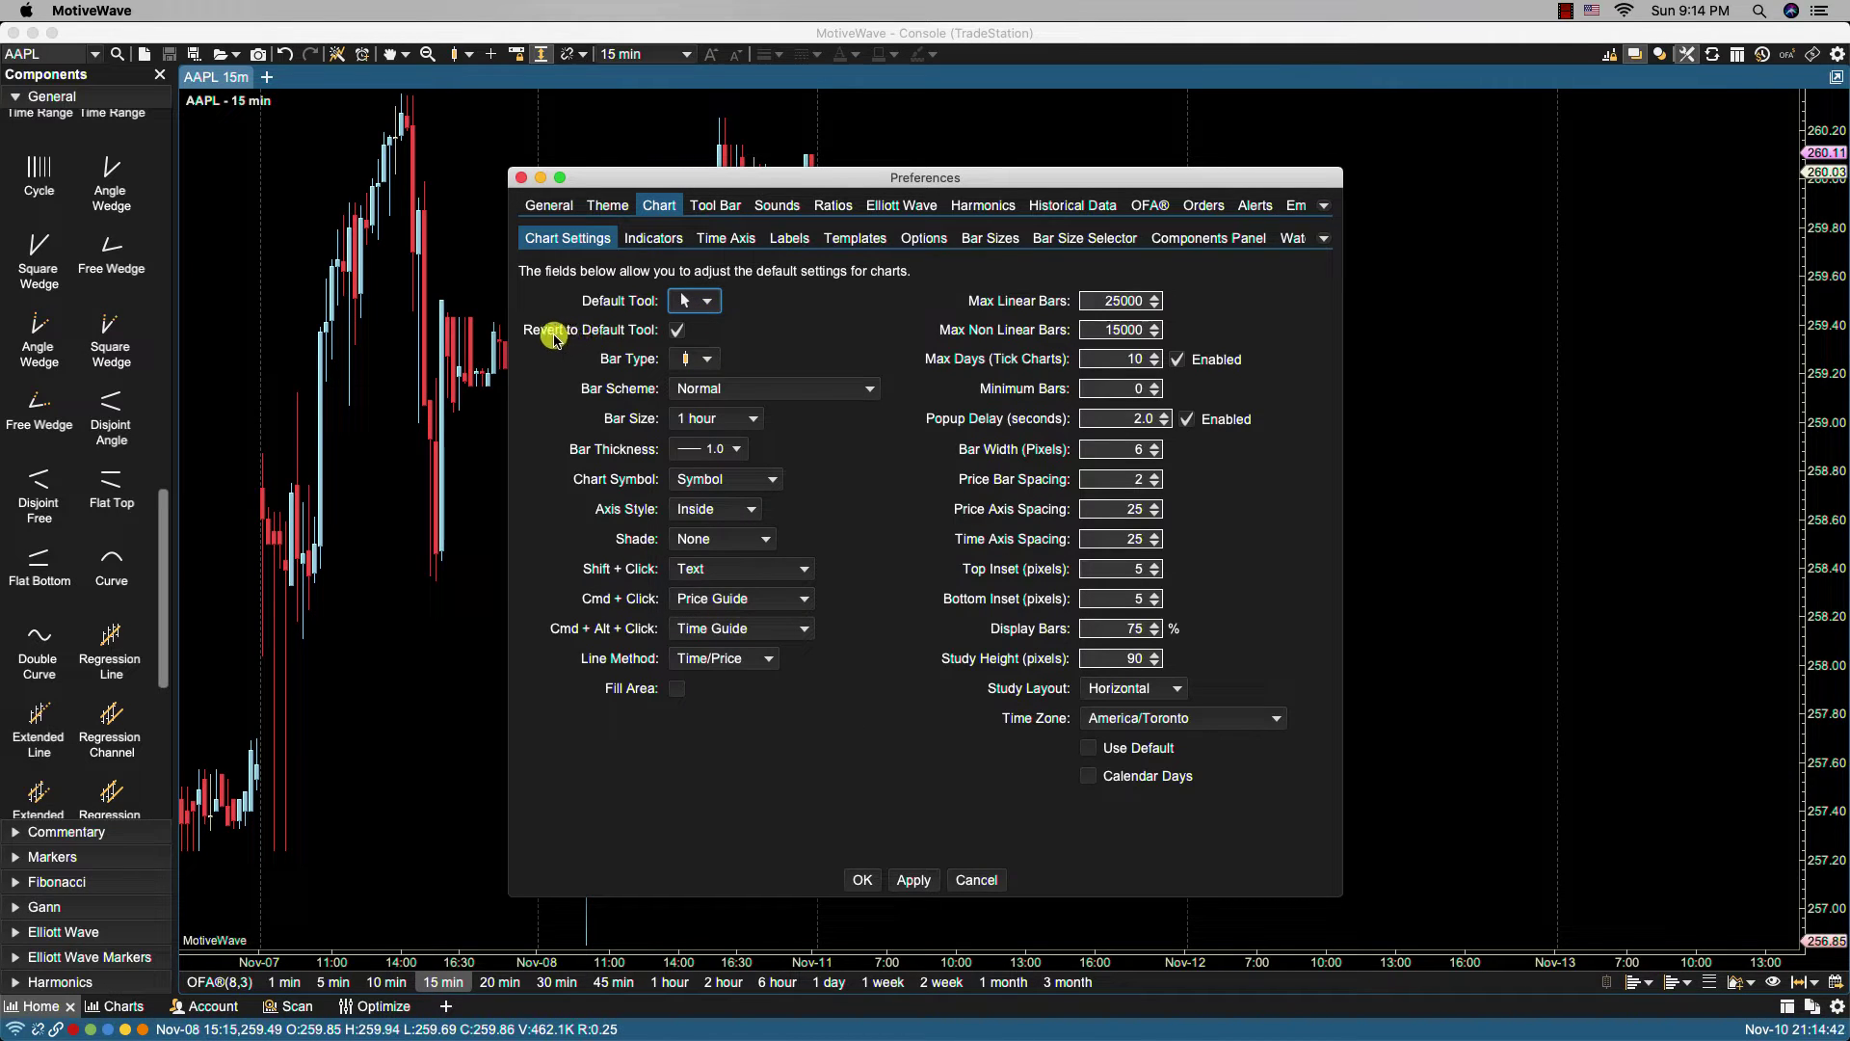
Close Preferences and draw a trendline from the 257.42 low to about 260.00 (2.58 over 630 min).
click(855, 880)
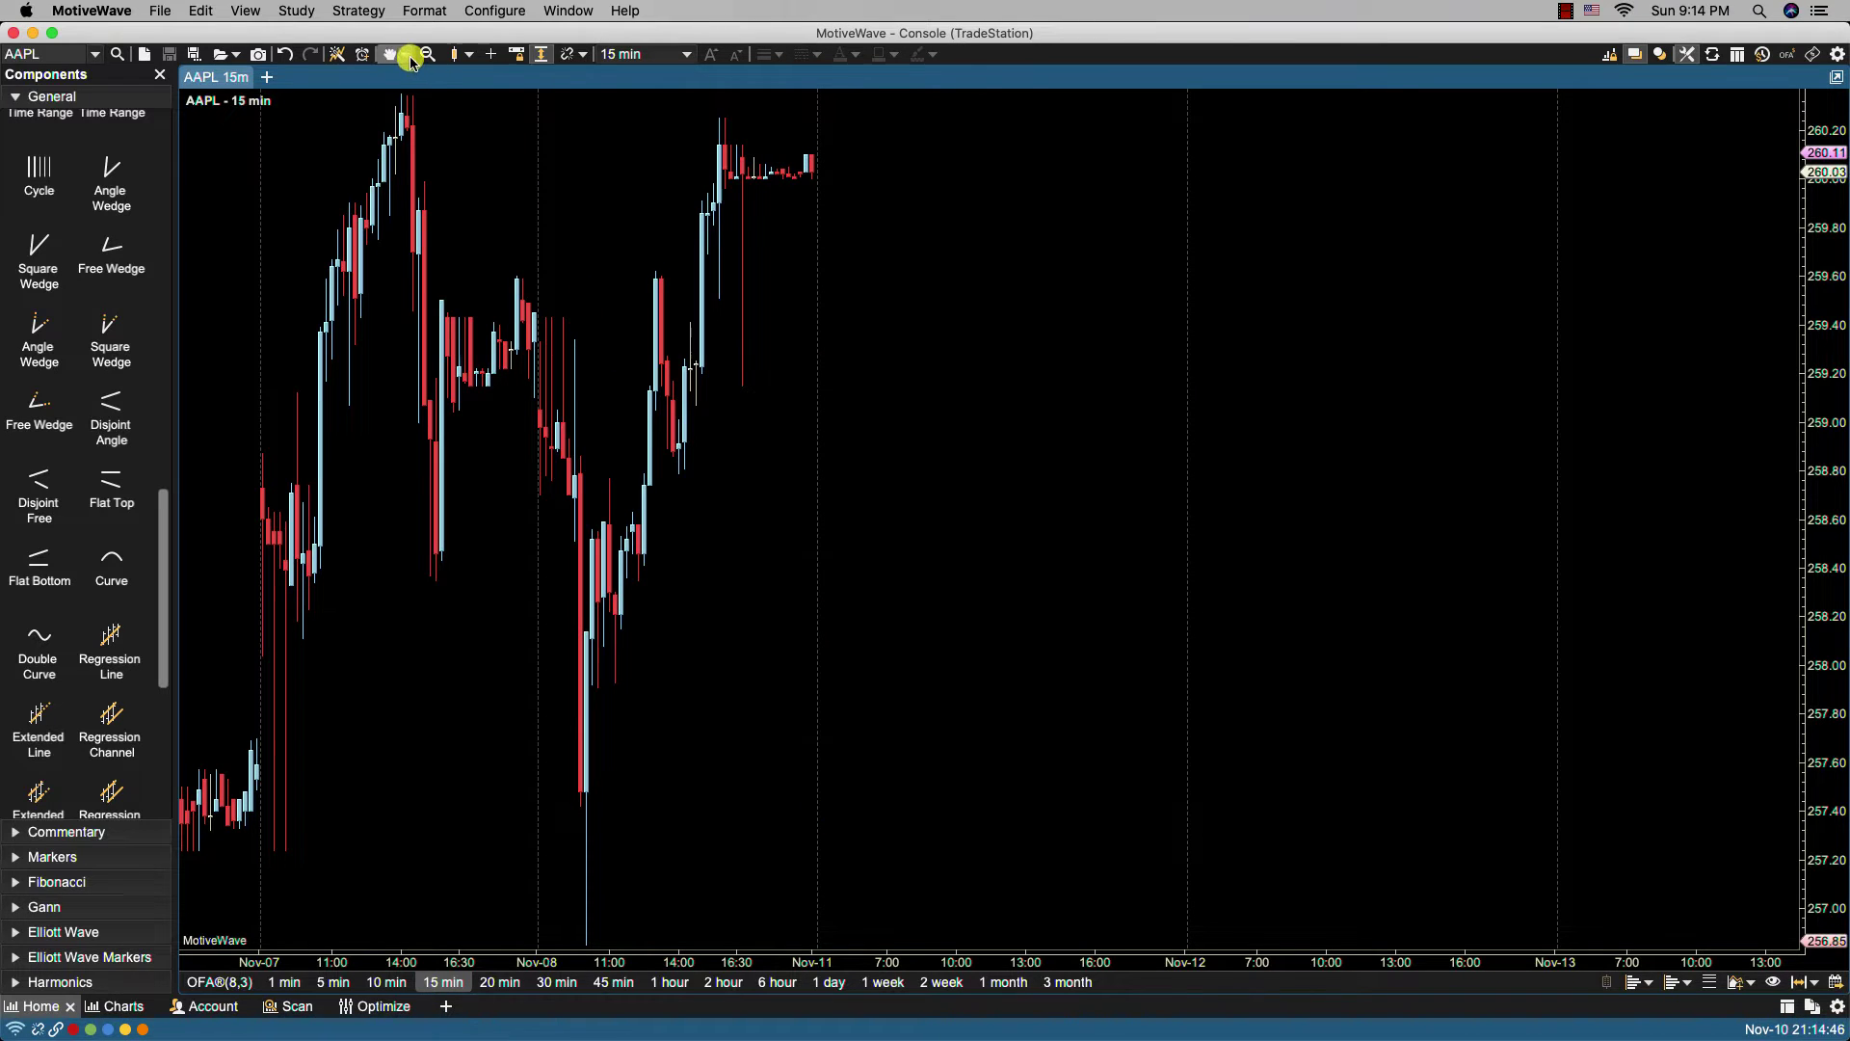
click(411, 60)
click(425, 162)
click(582, 799)
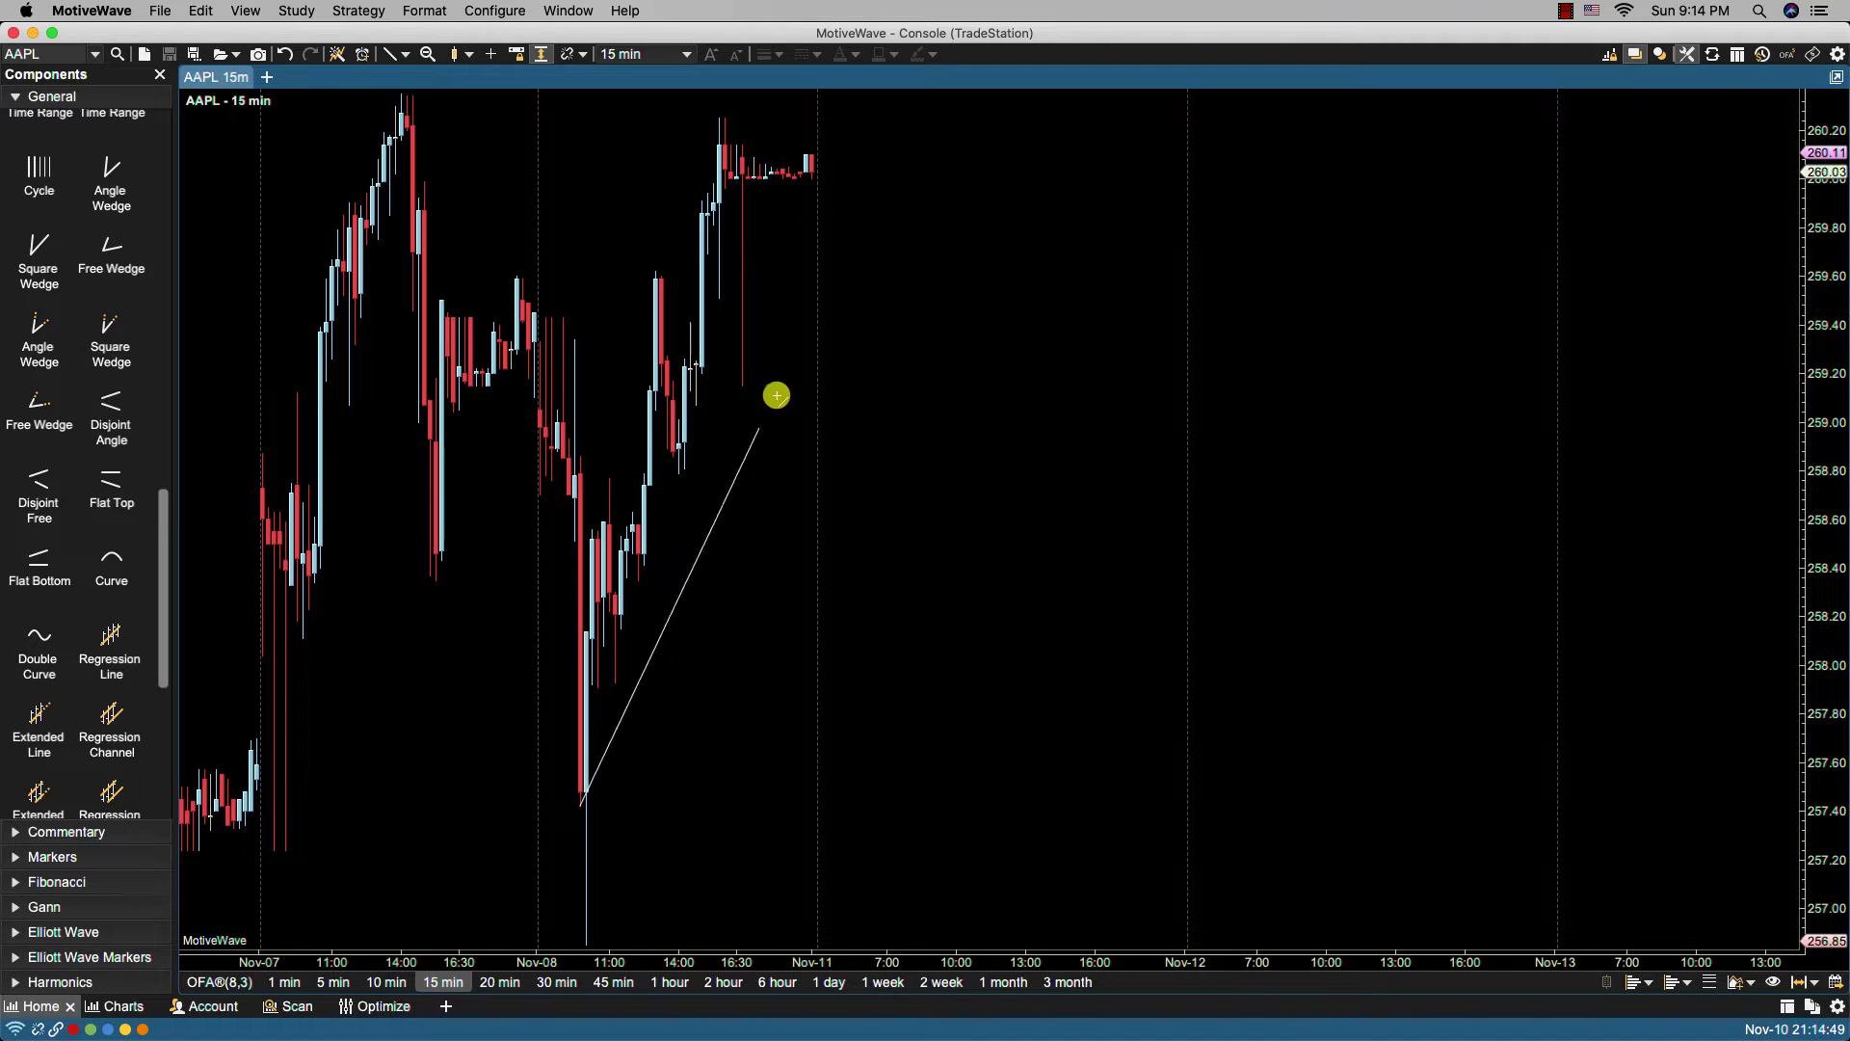
click(822, 176)
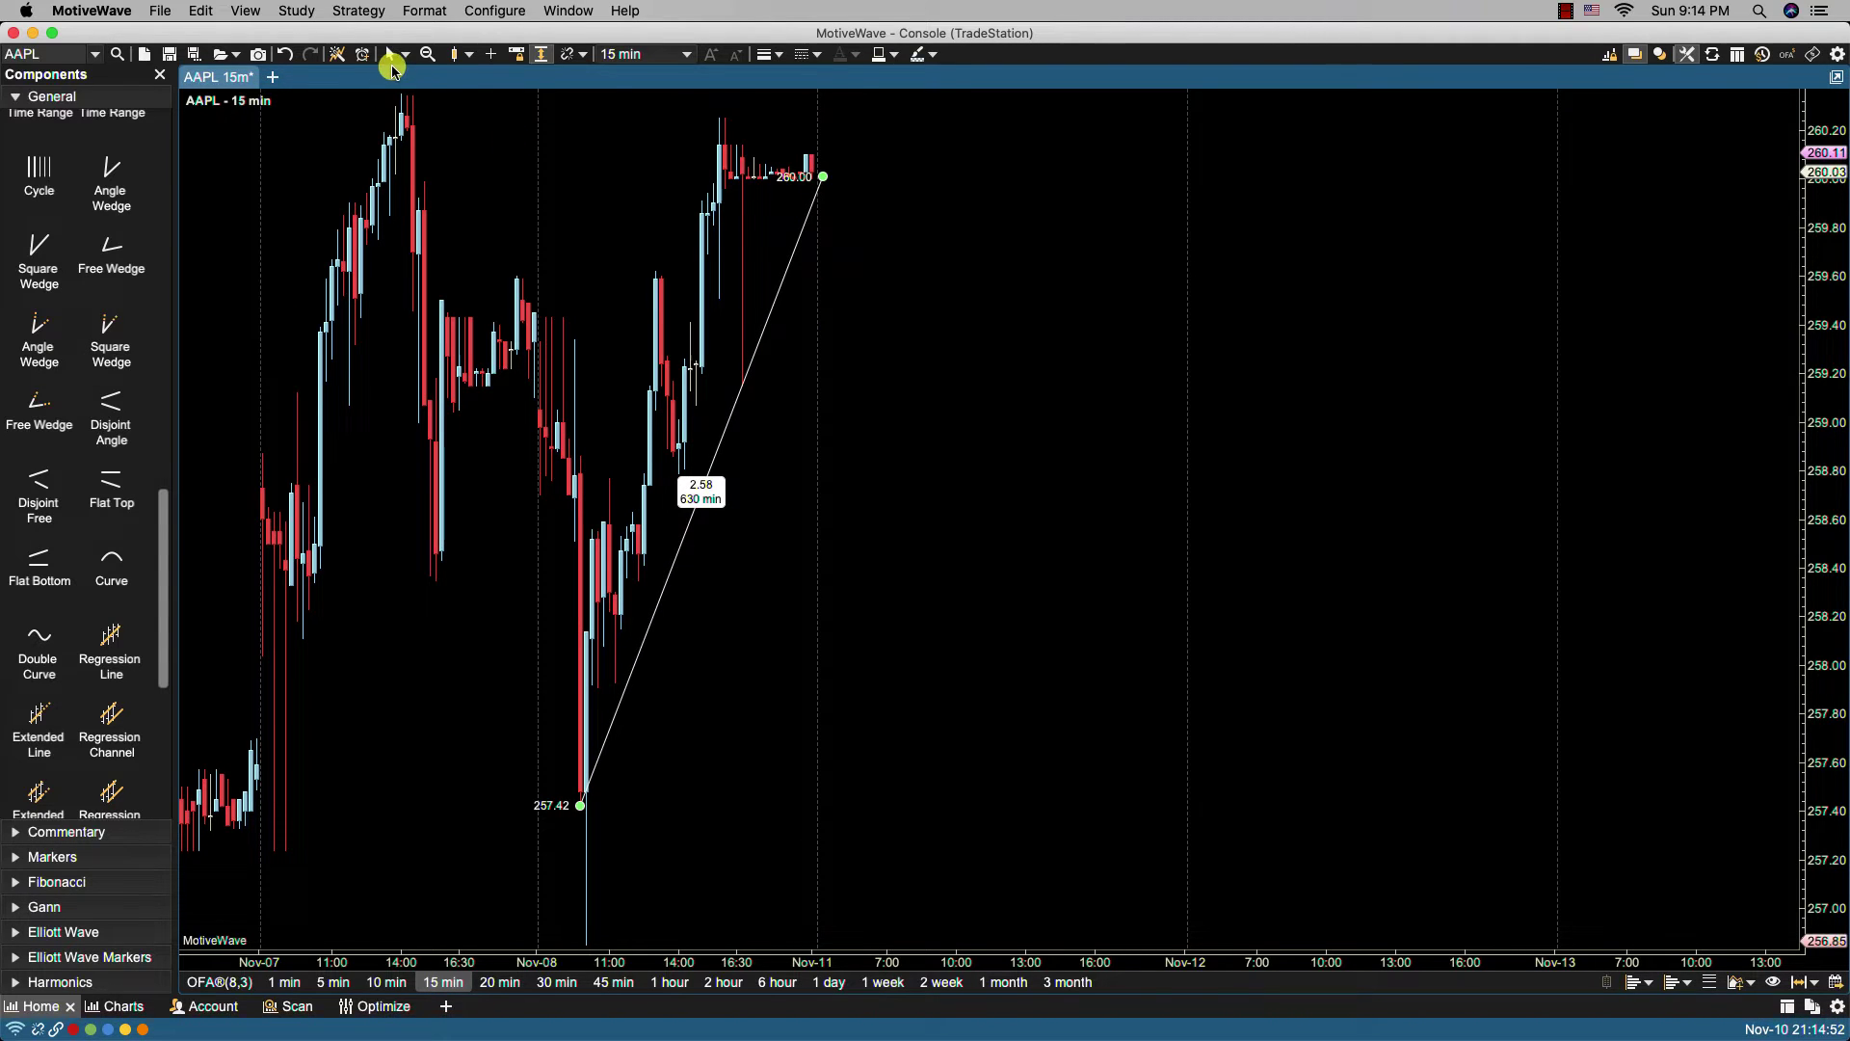
click(391, 60)
Turn off Revert to Default Tool in the Chart Settings preferences.
click(499, 11)
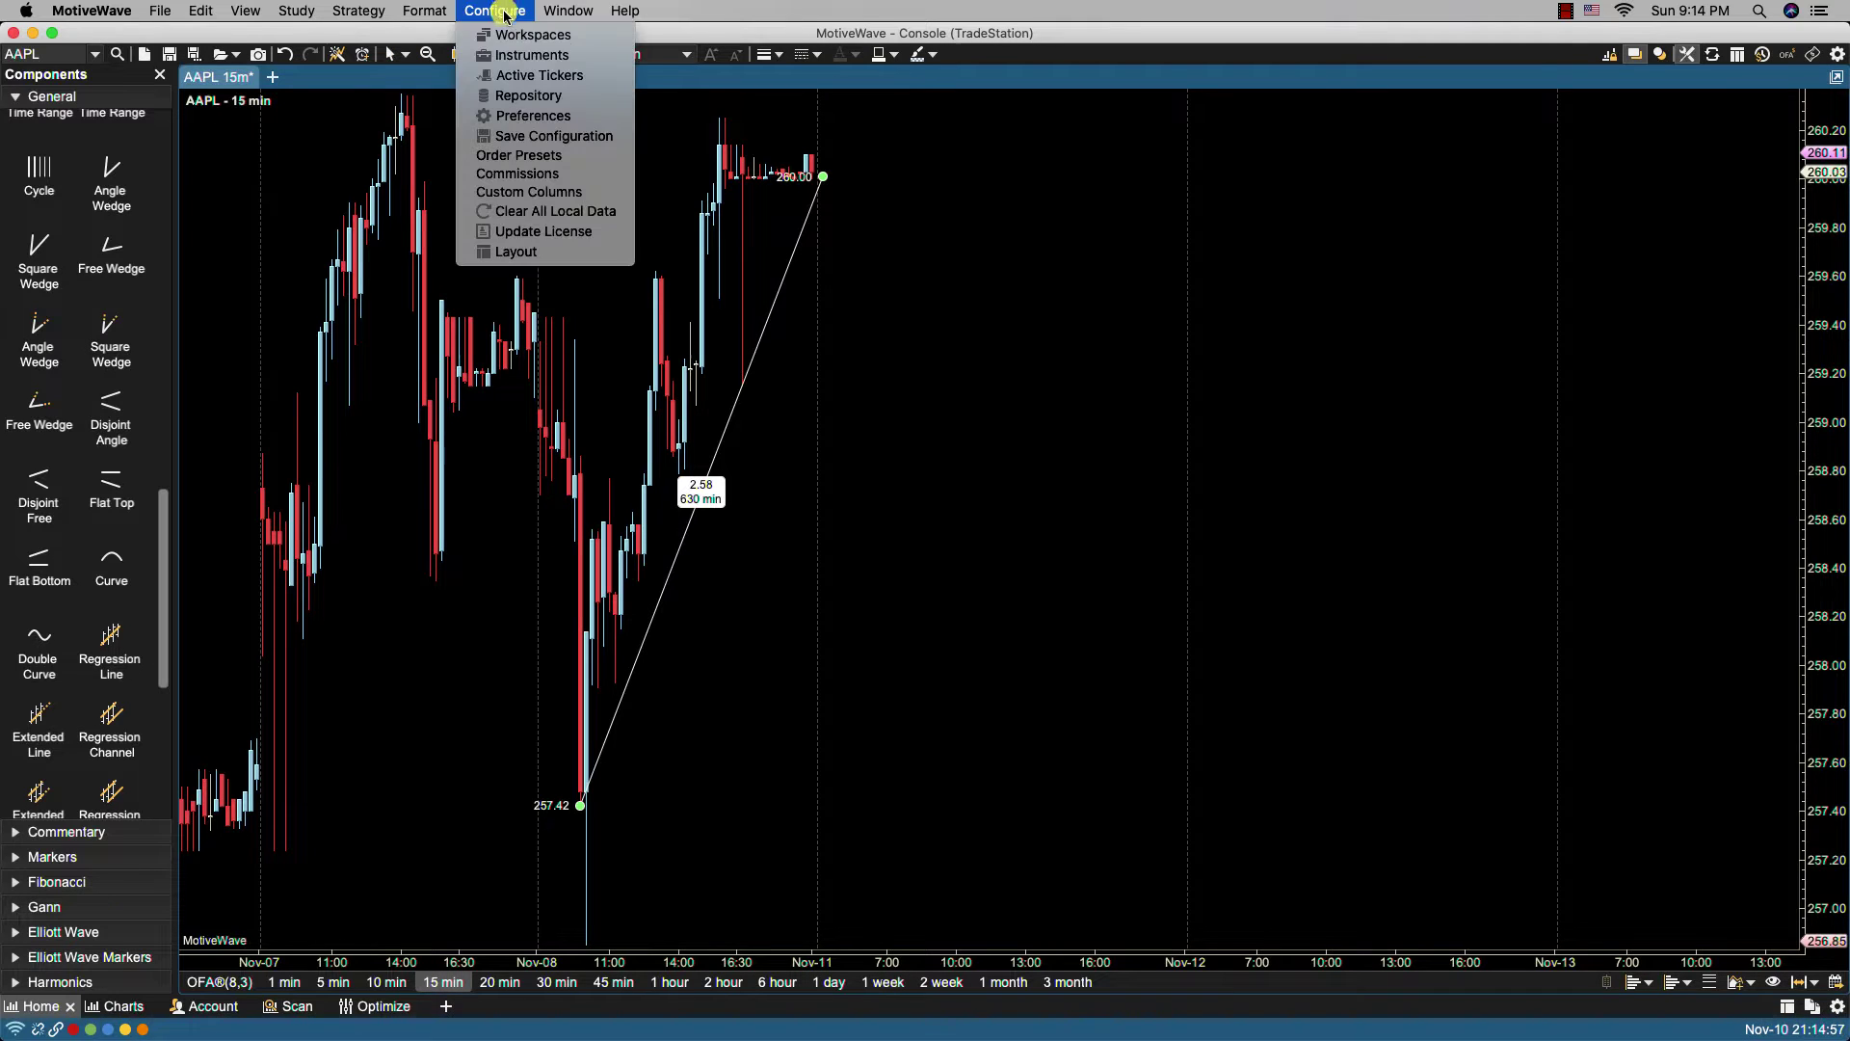
click(533, 117)
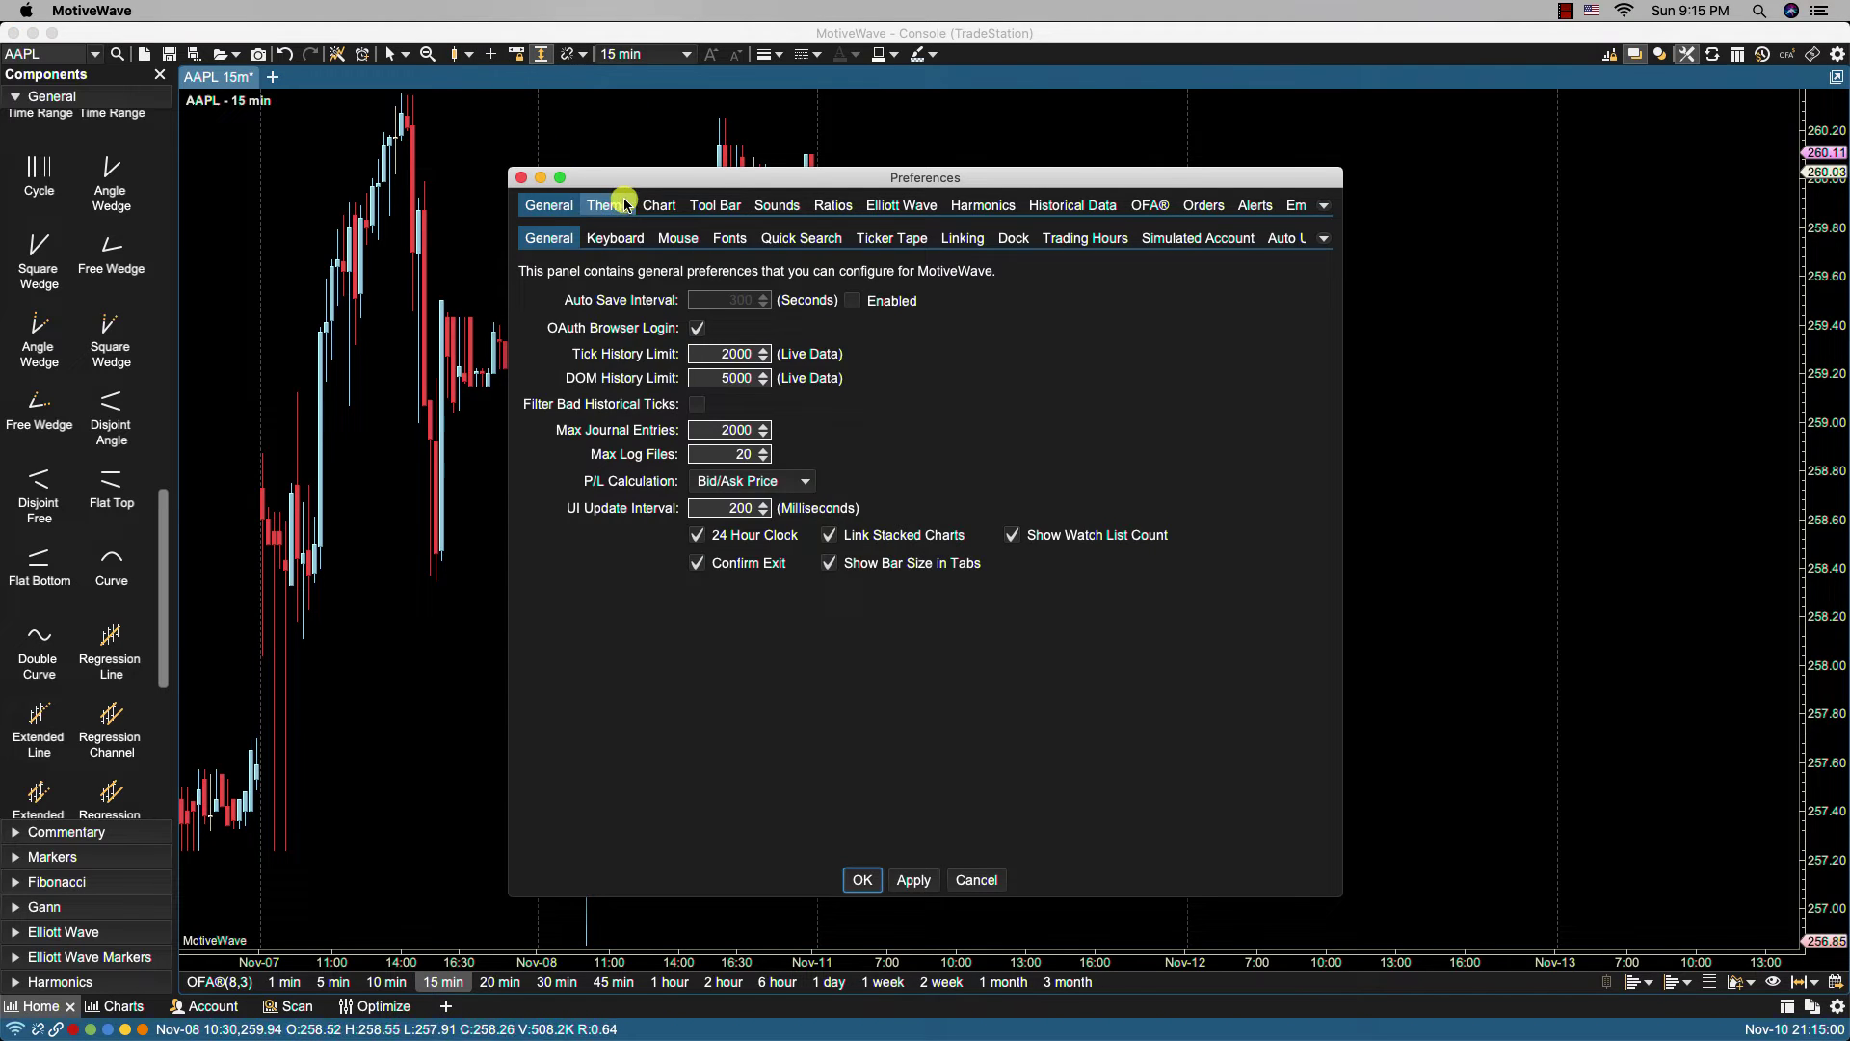
click(655, 205)
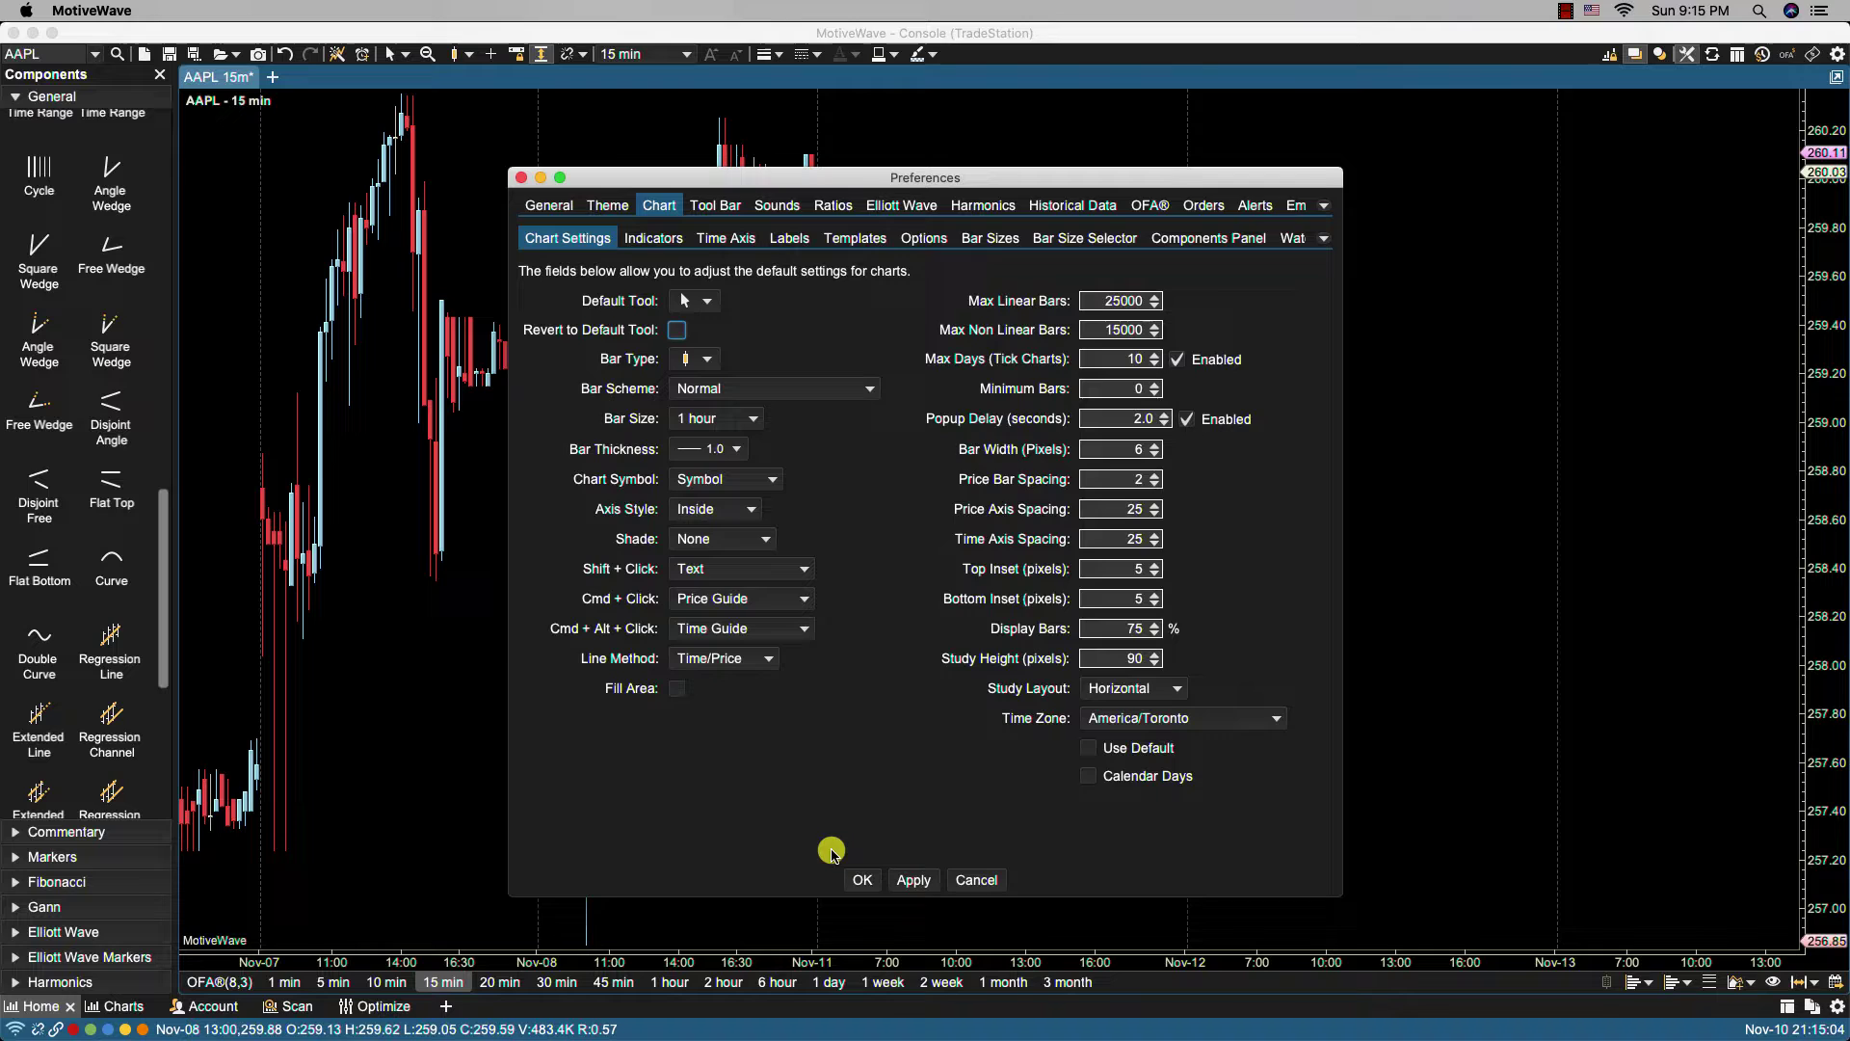
click(861, 880)
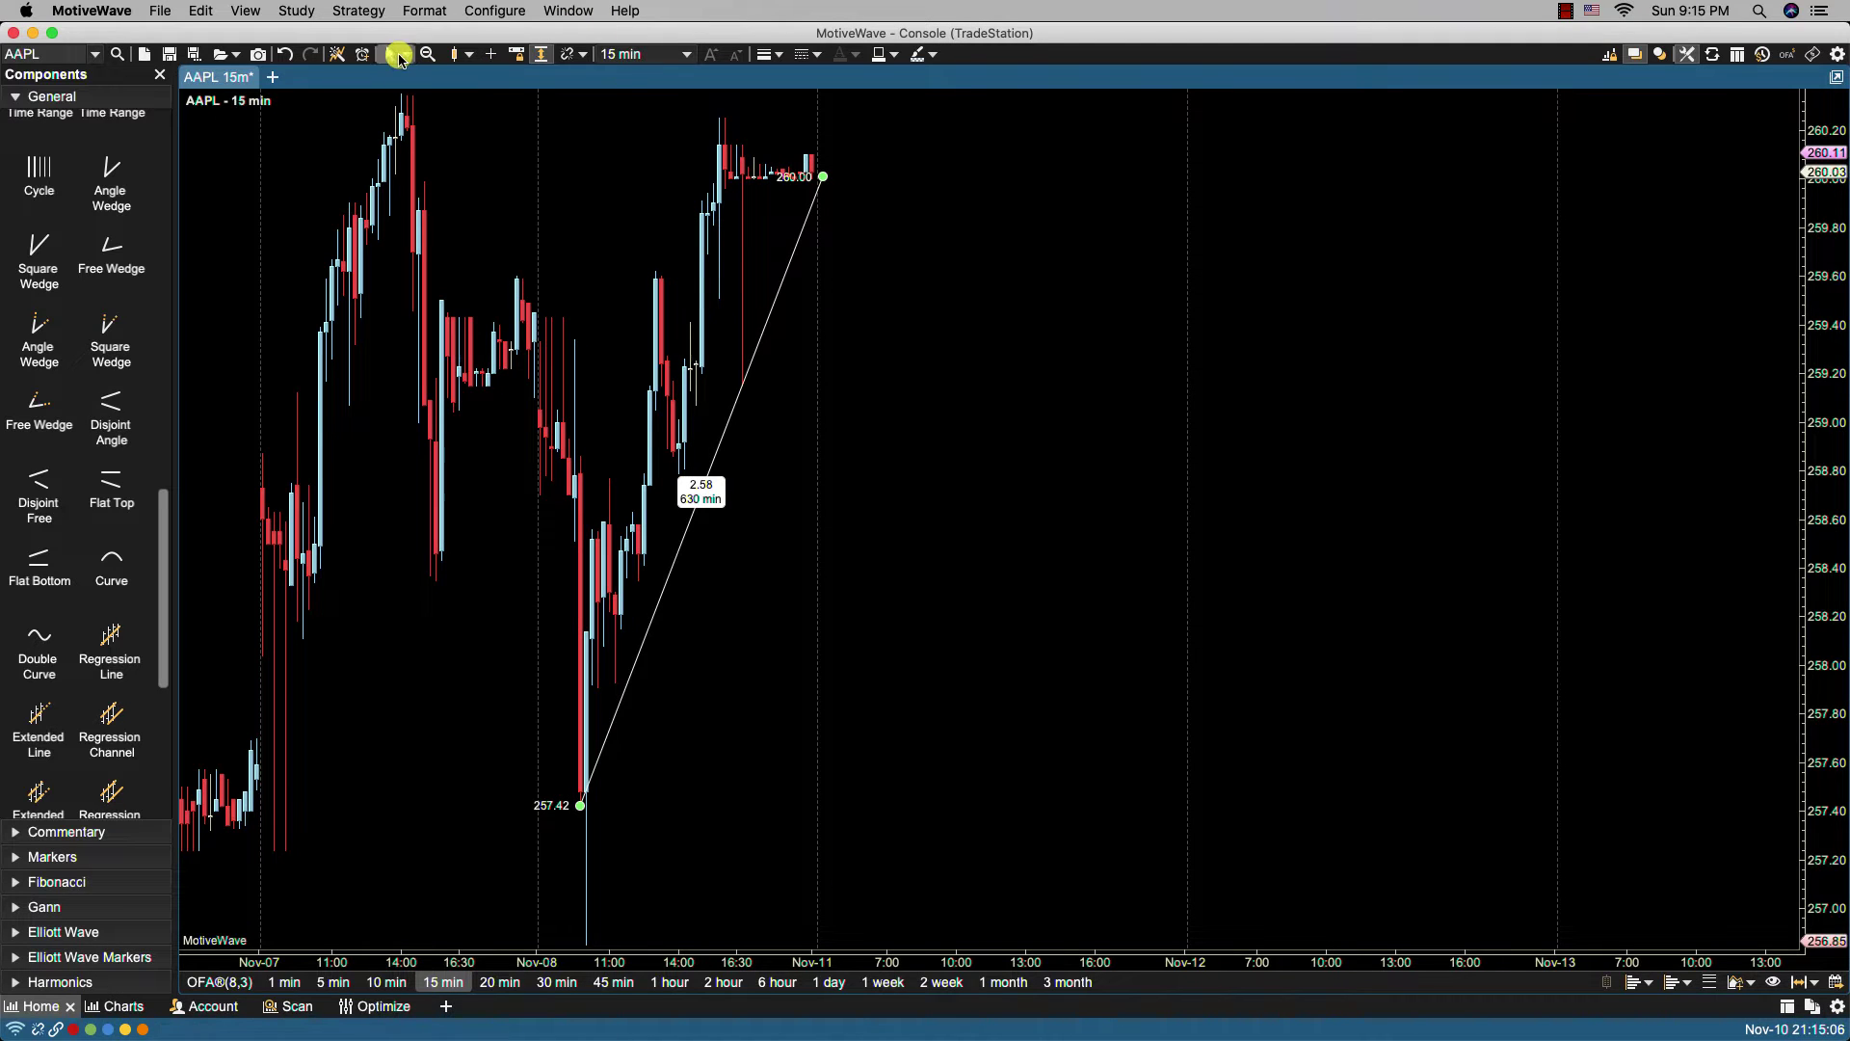
Draw three lines: 260.35 to 257.71, 258.55 to 259.19, and 259.46 to 258.83.
click(400, 56)
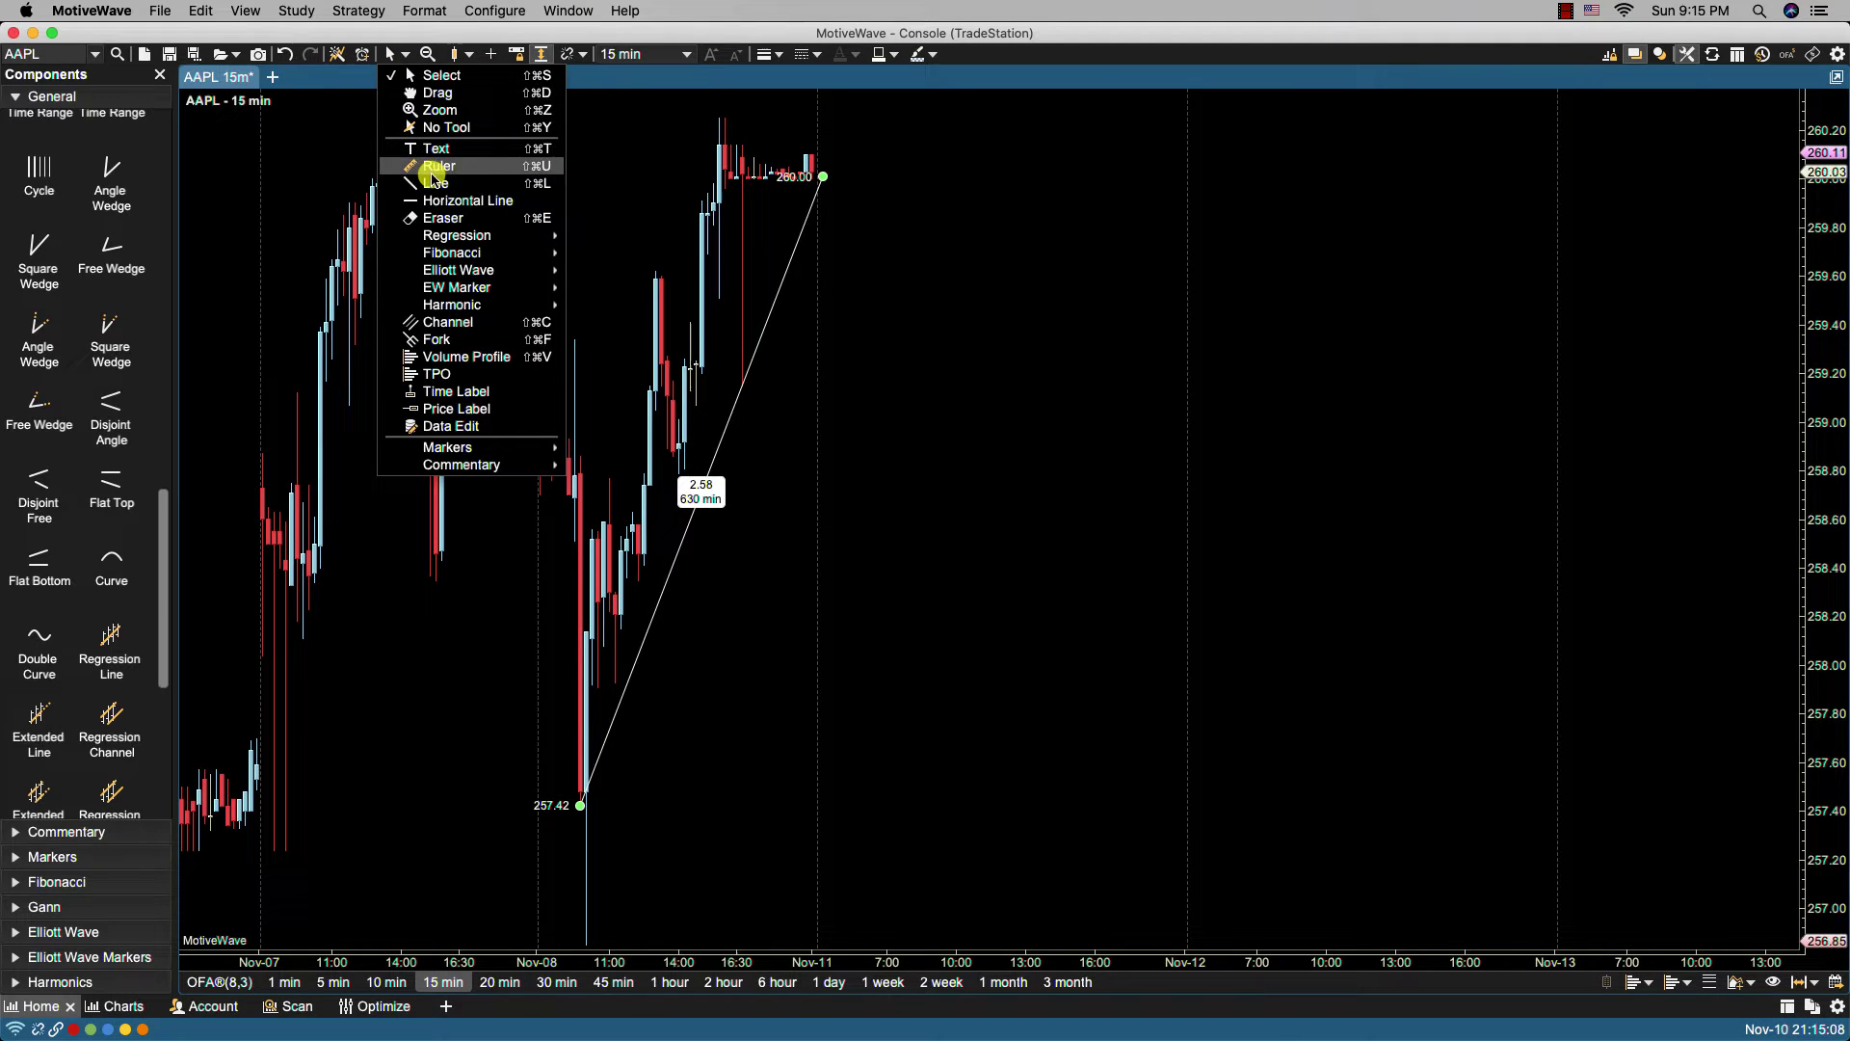
click(429, 181)
click(404, 94)
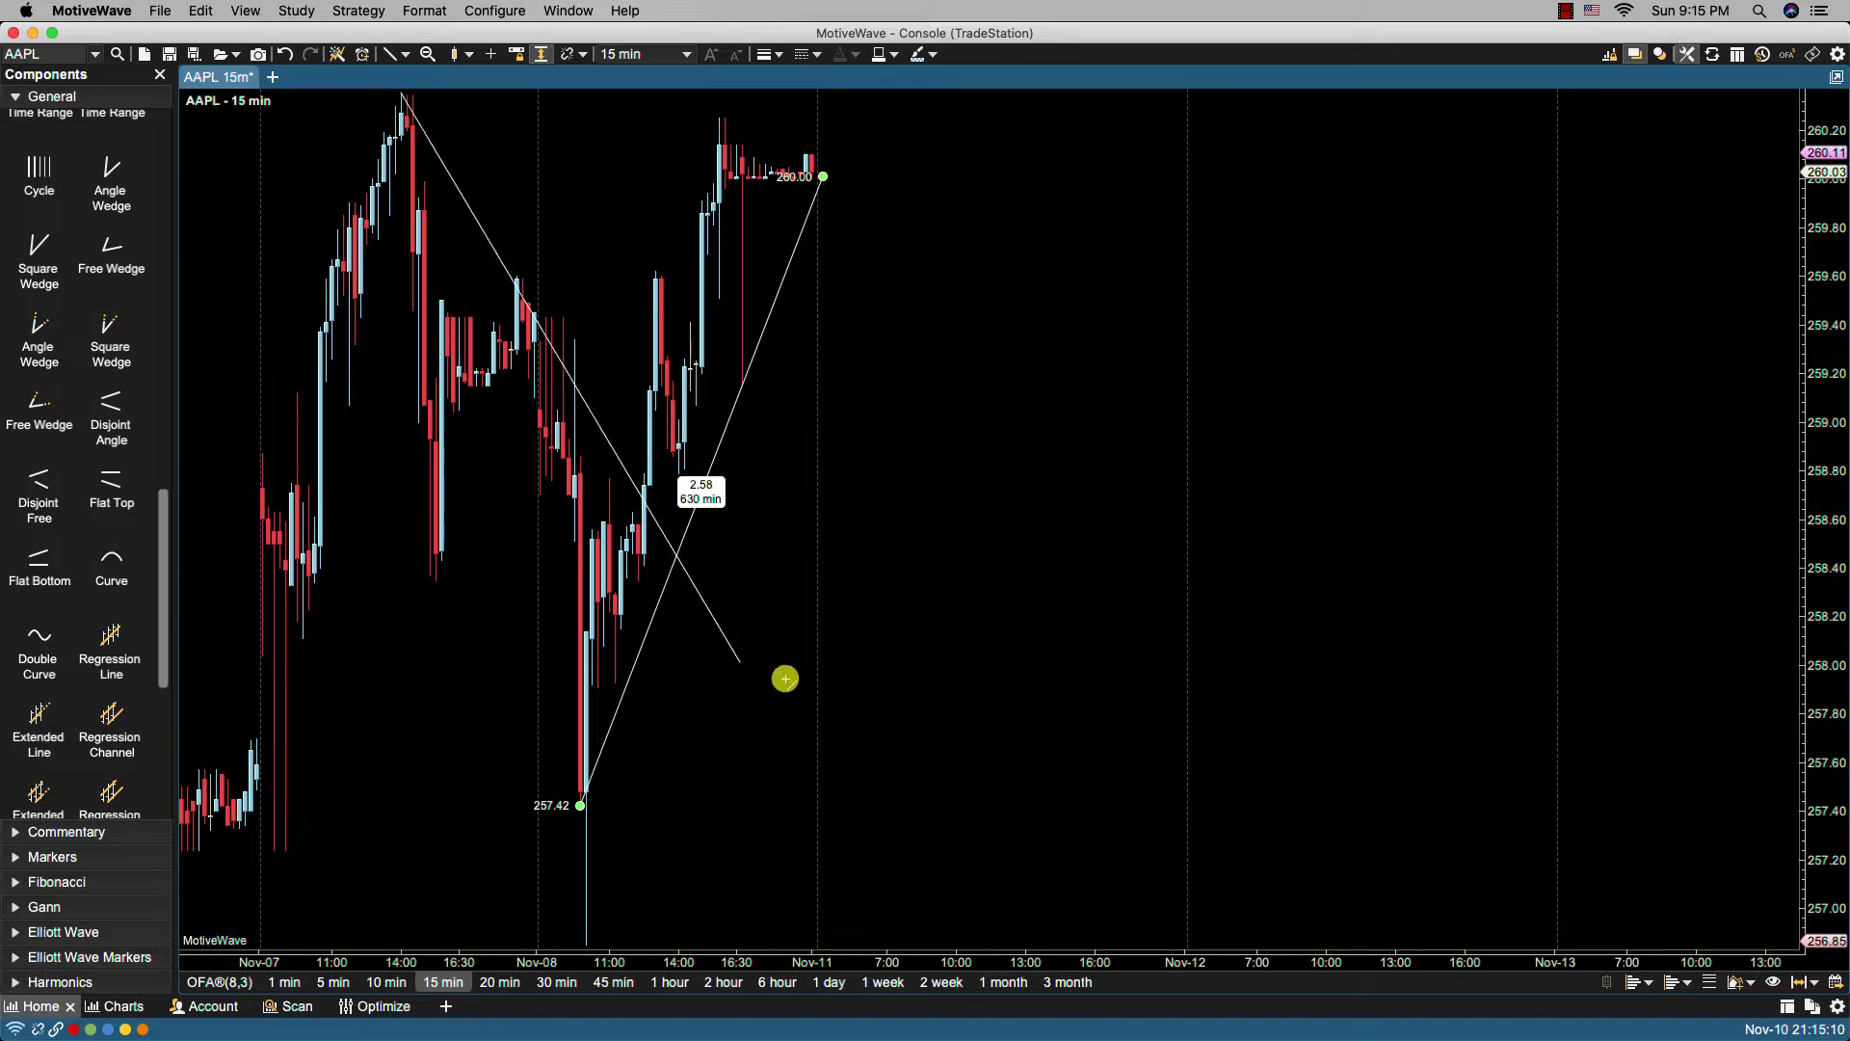
click(864, 734)
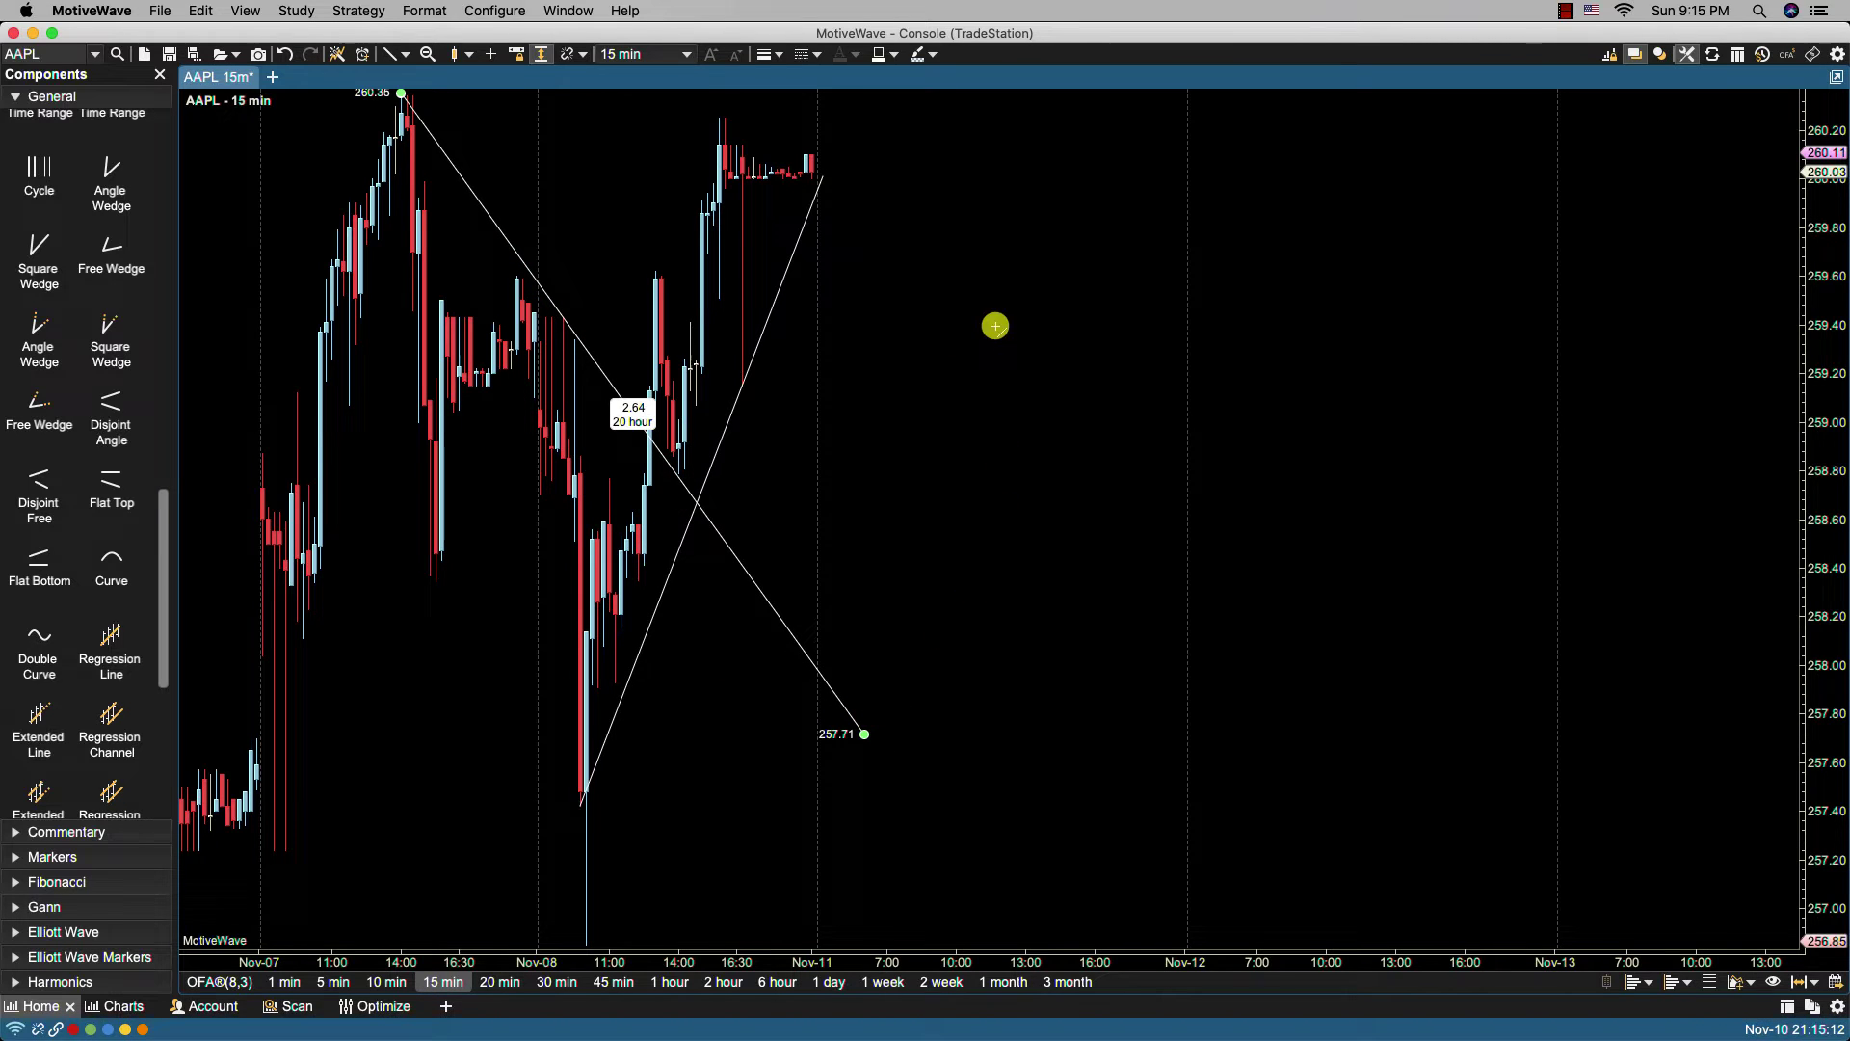
click(814, 529)
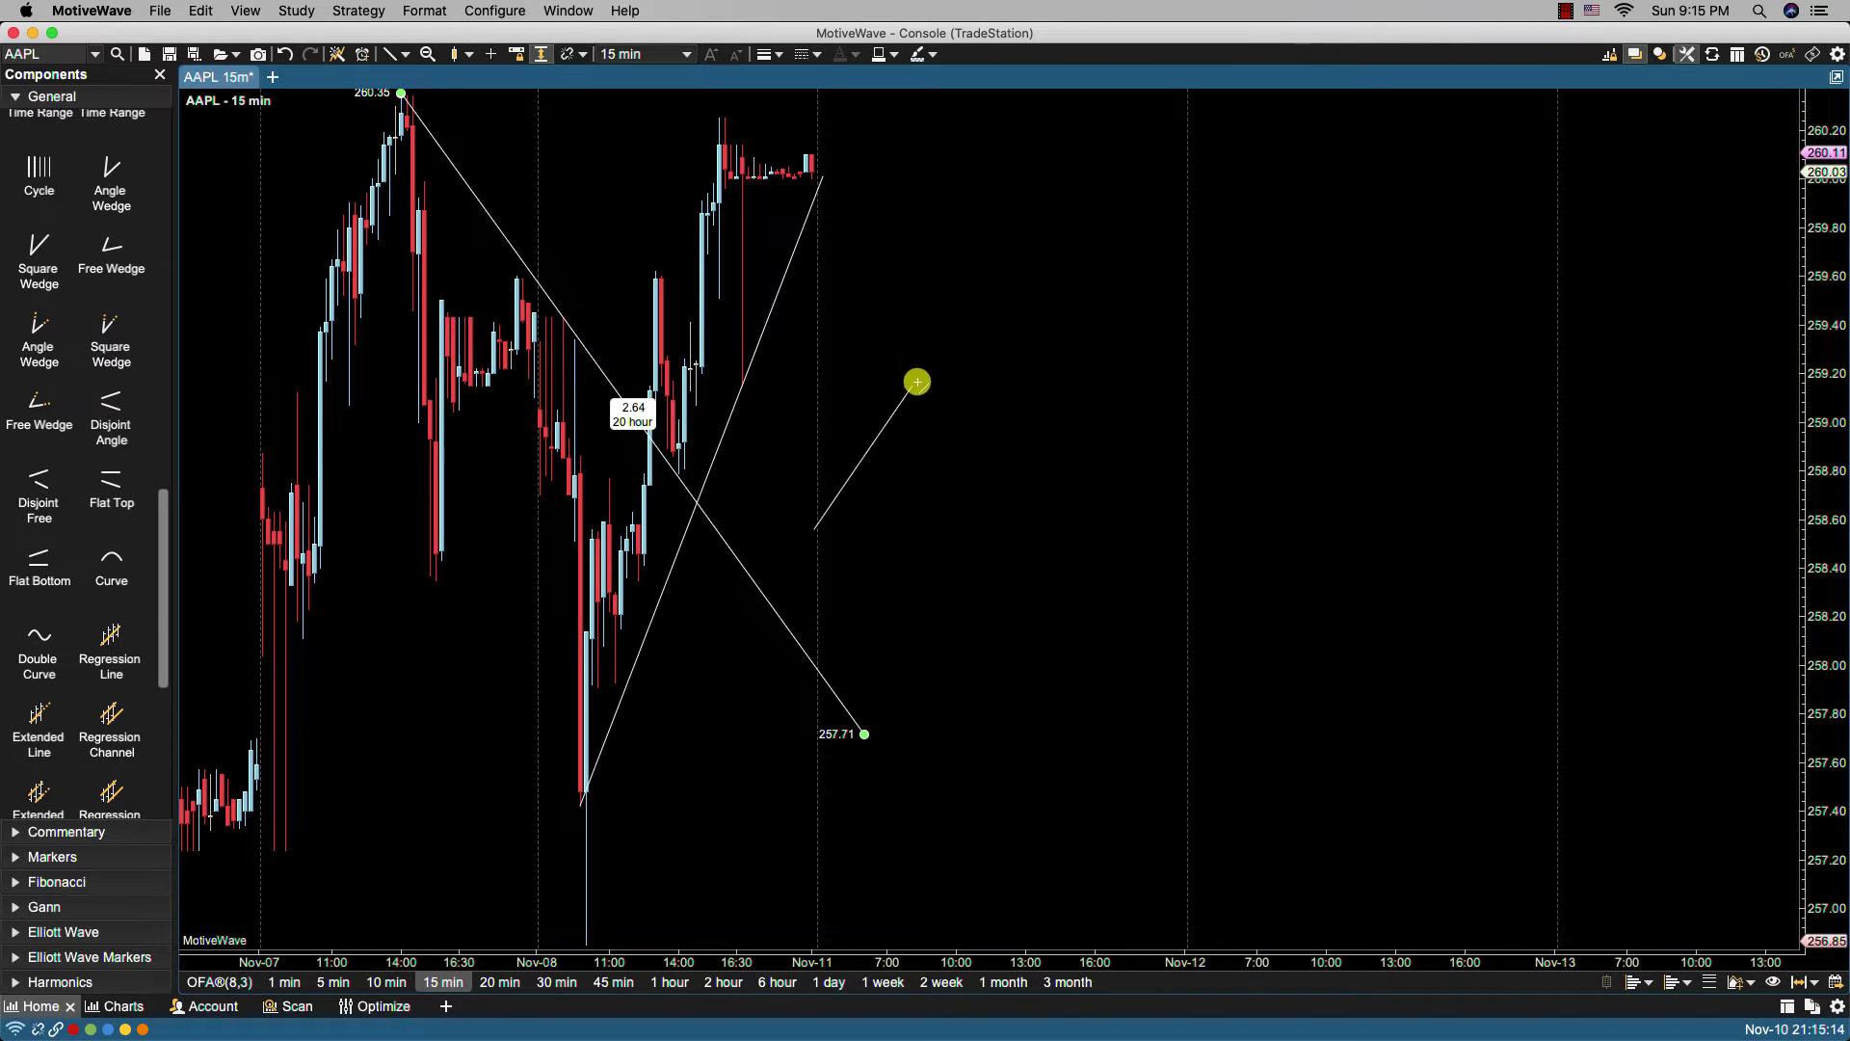
click(919, 375)
click(966, 307)
click(1066, 463)
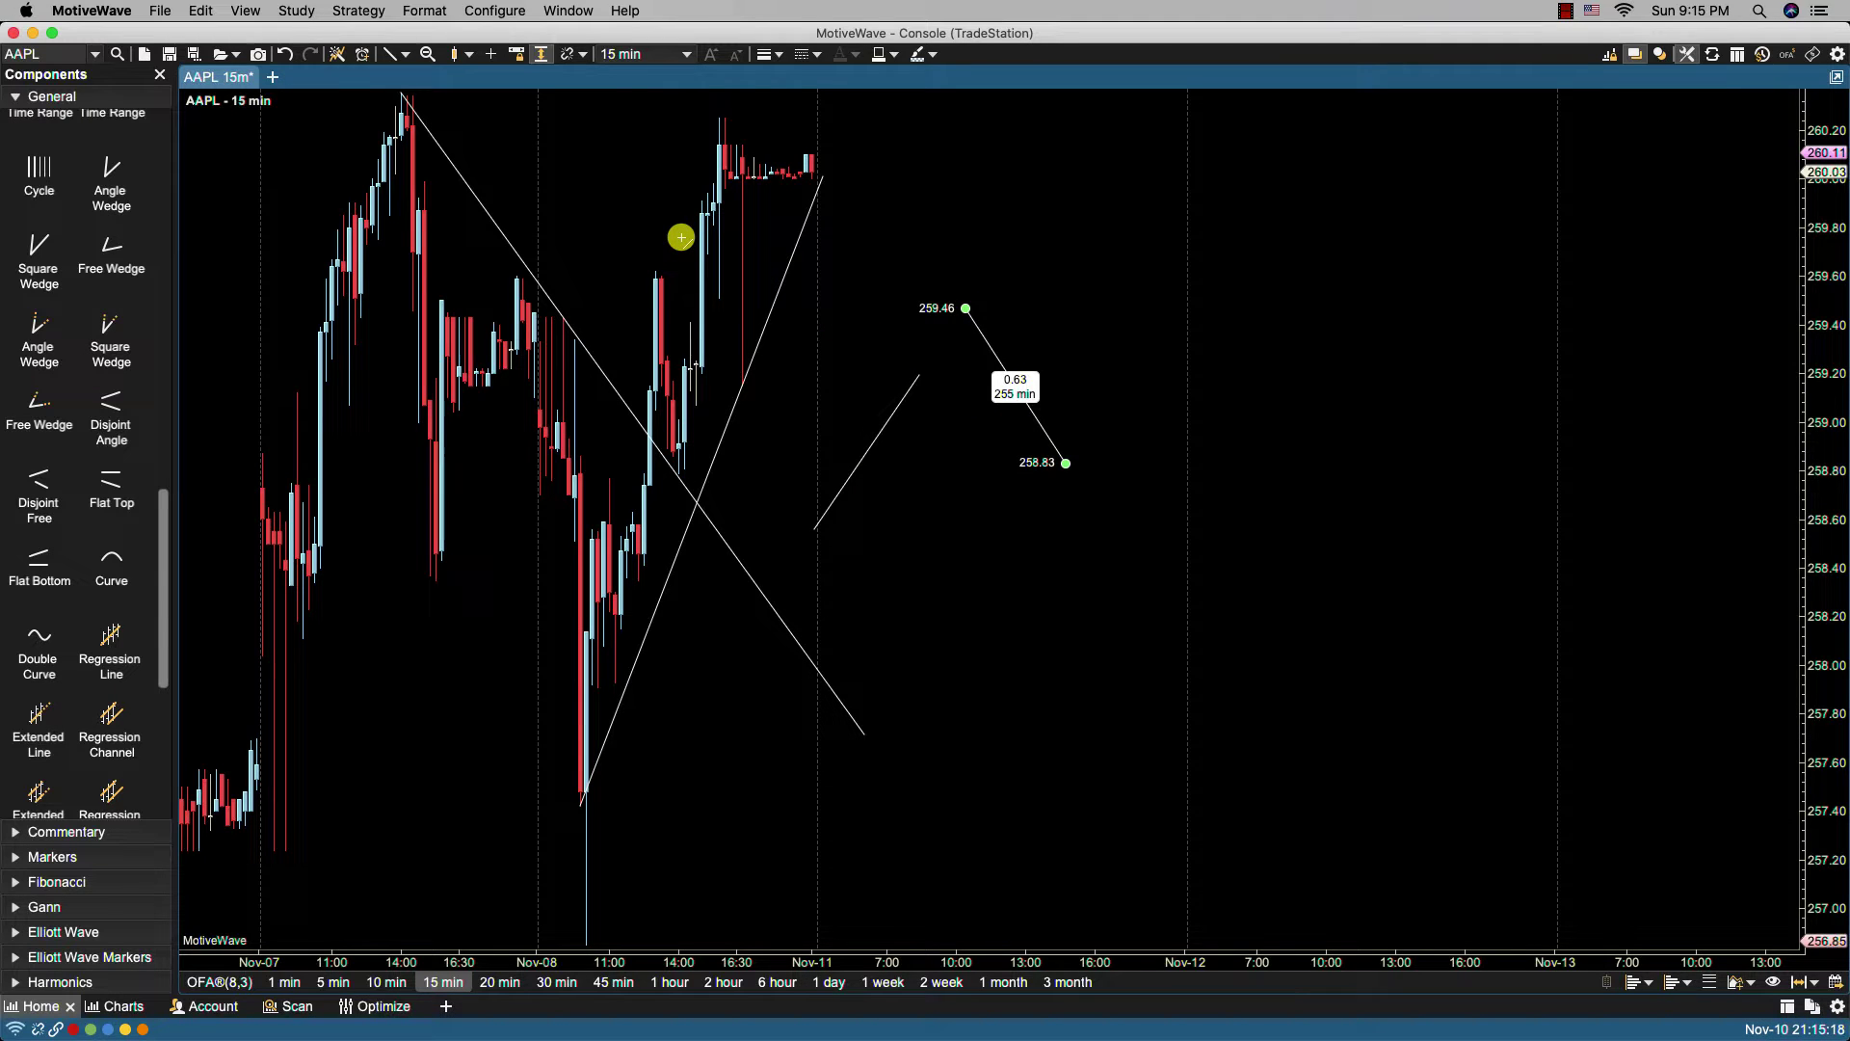
Switch the chart tool back to panning.
click(404, 55)
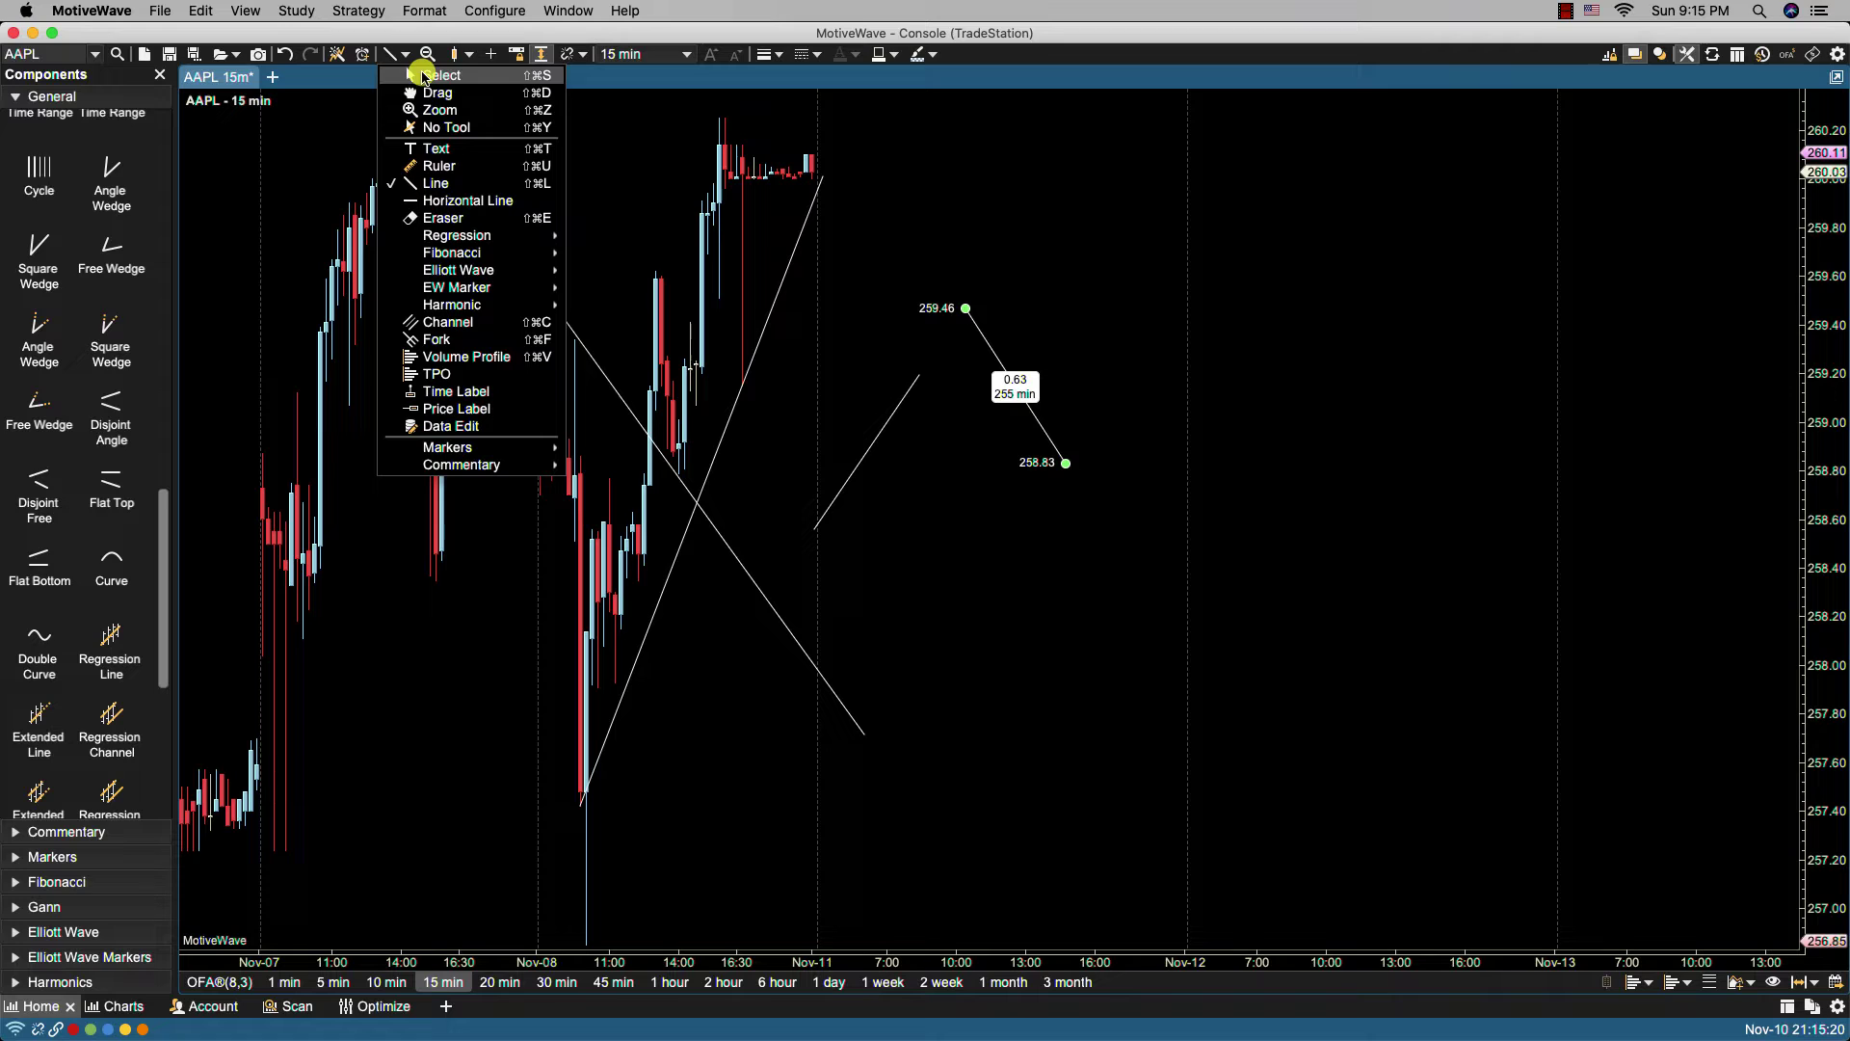
click(430, 95)
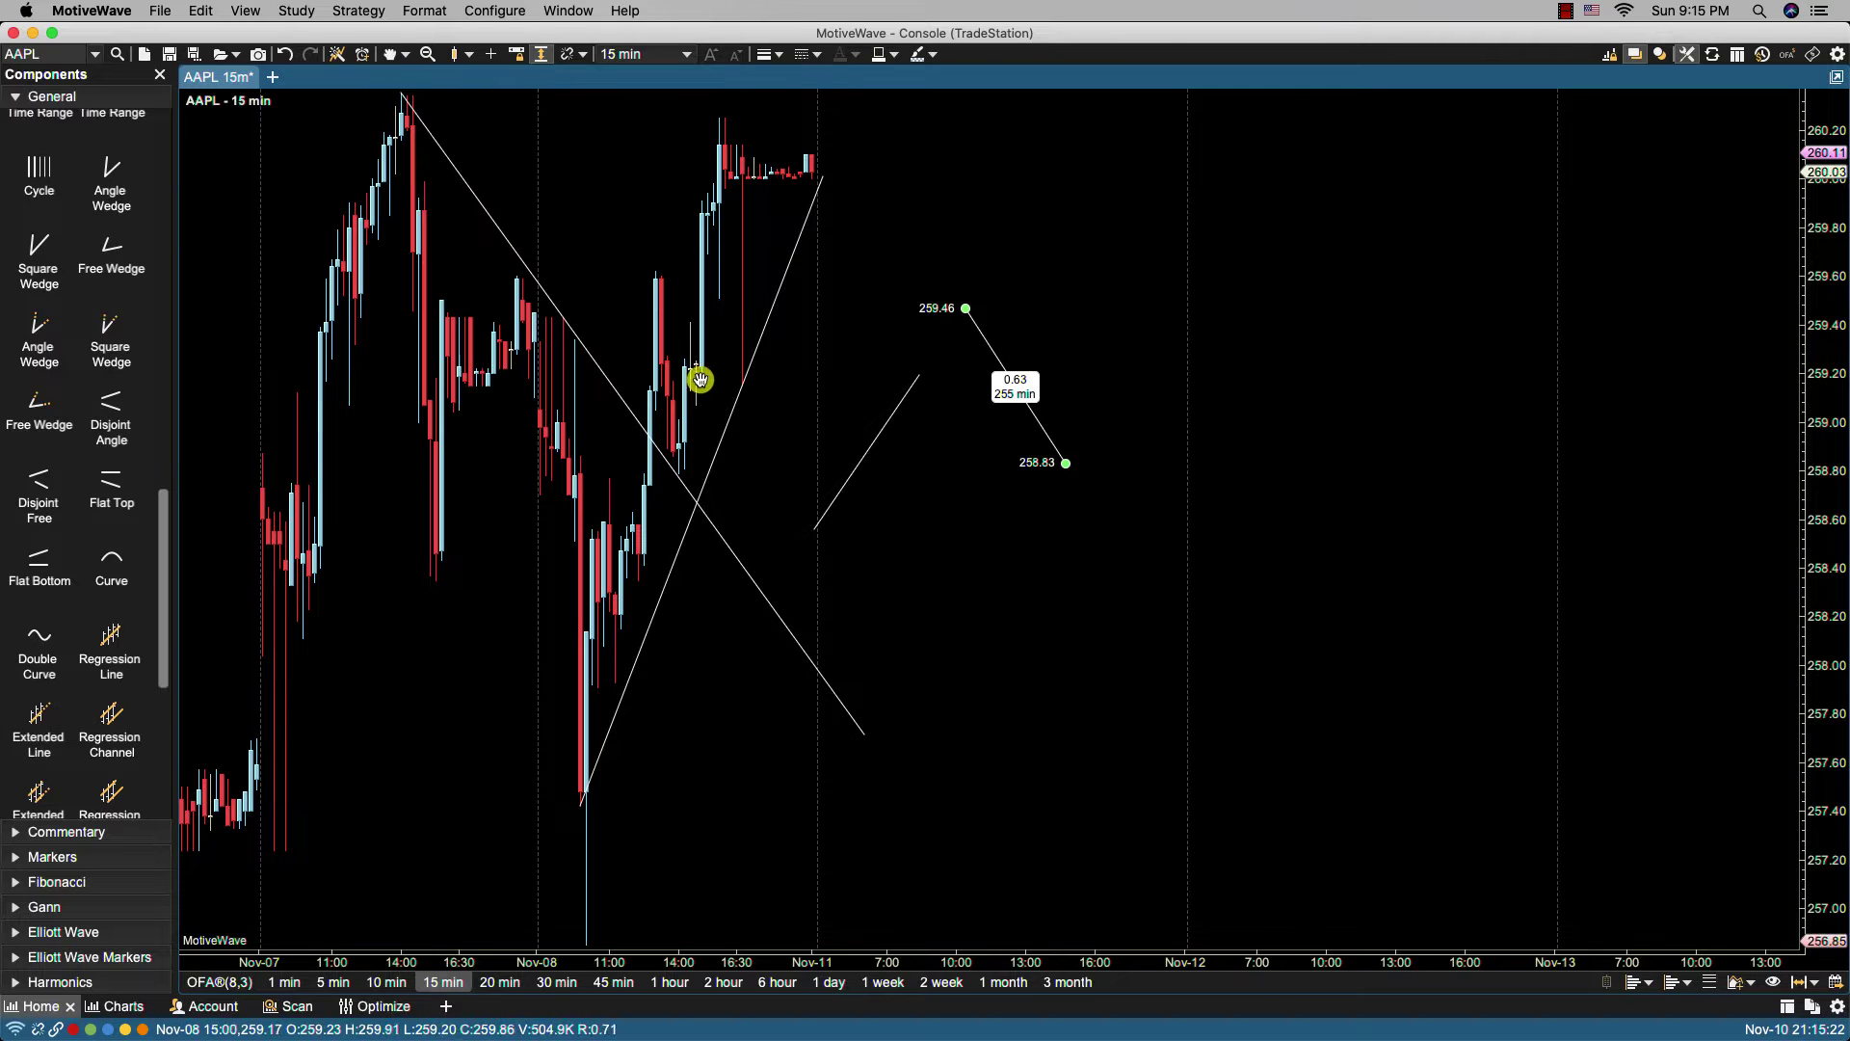
click(784, 428)
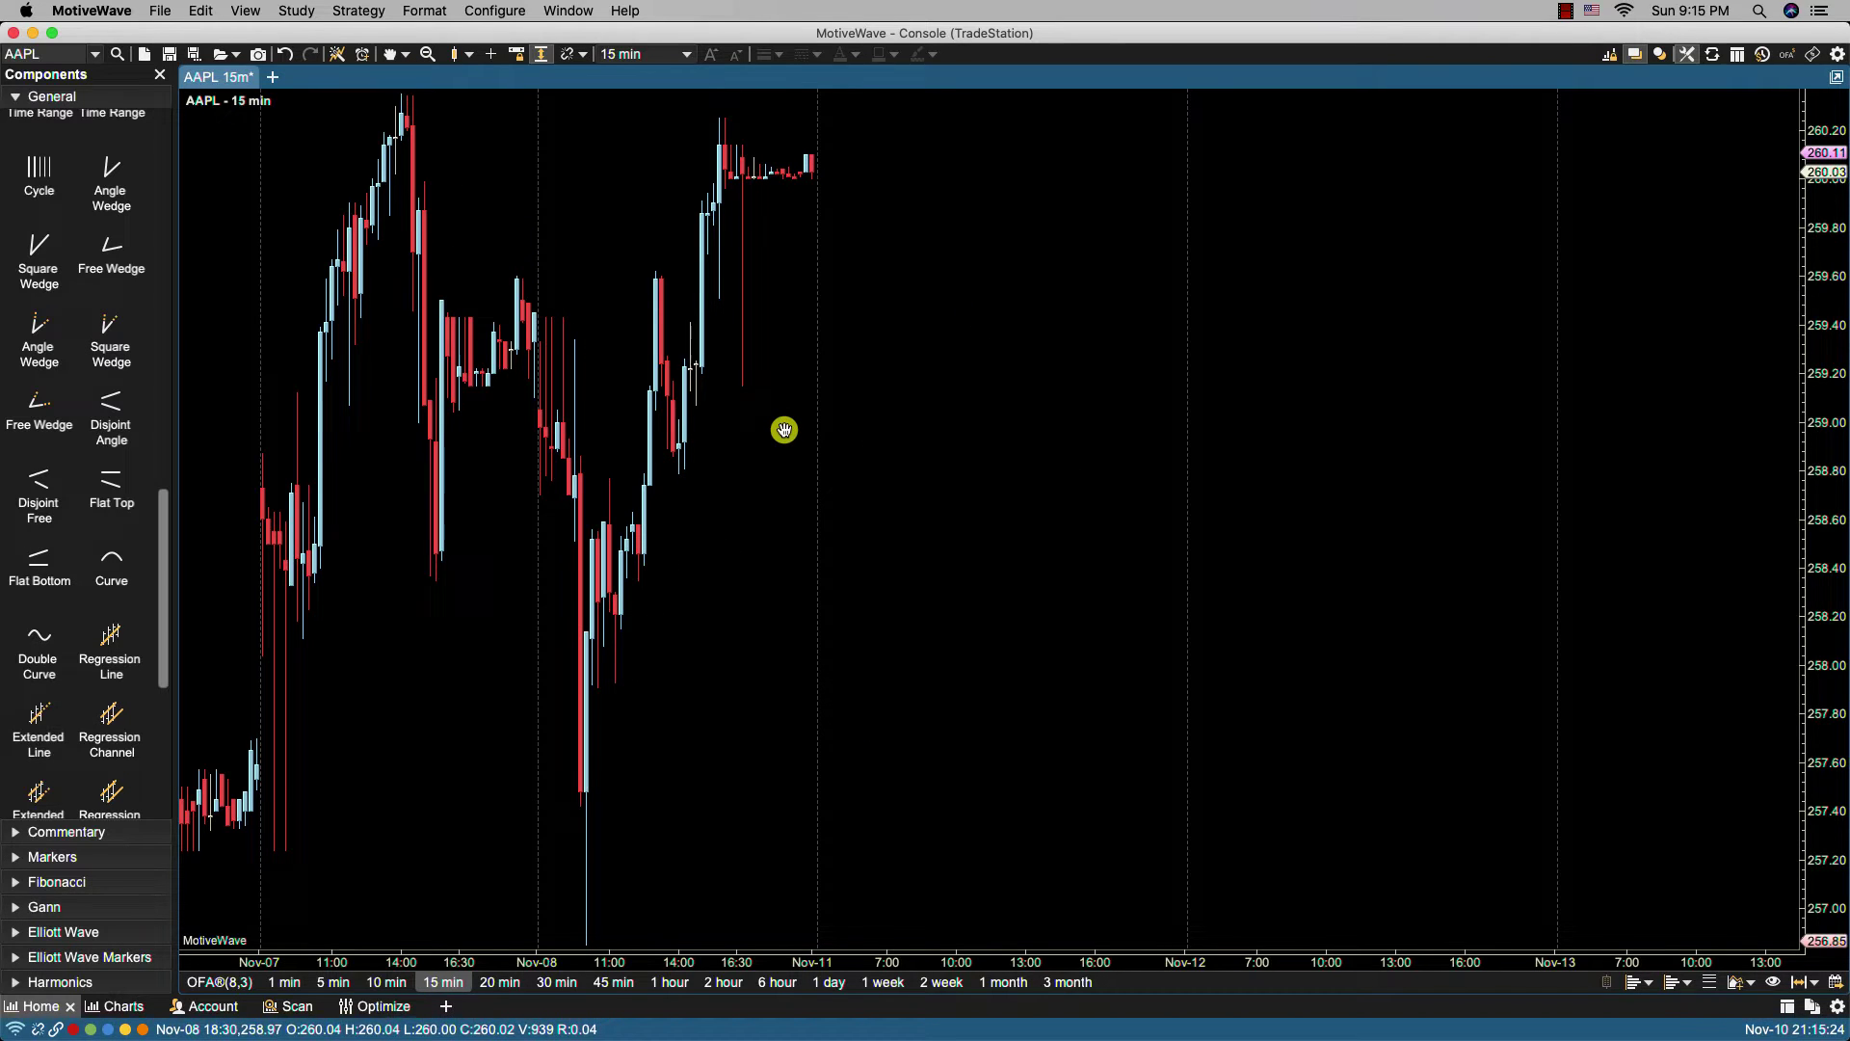
Restore Pan as the default chart tool with Revert to Default Tool enabled.
click(508, 13)
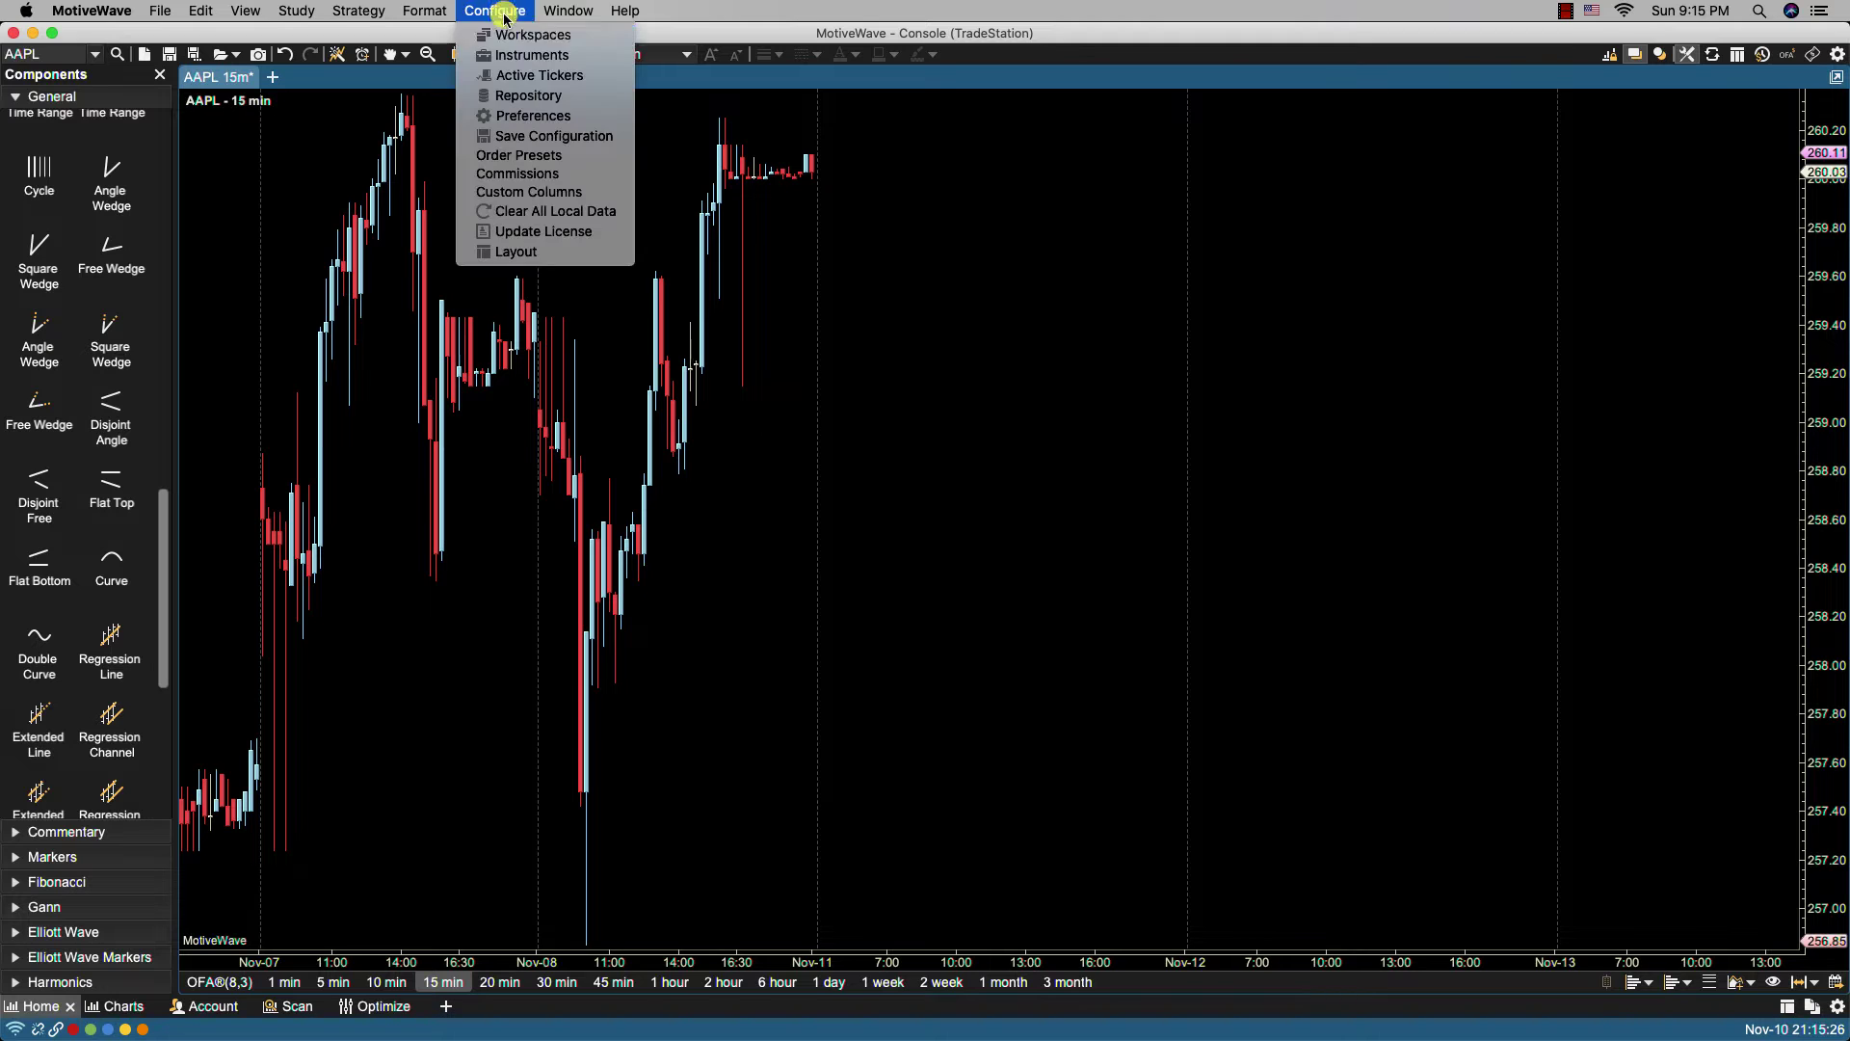
click(533, 114)
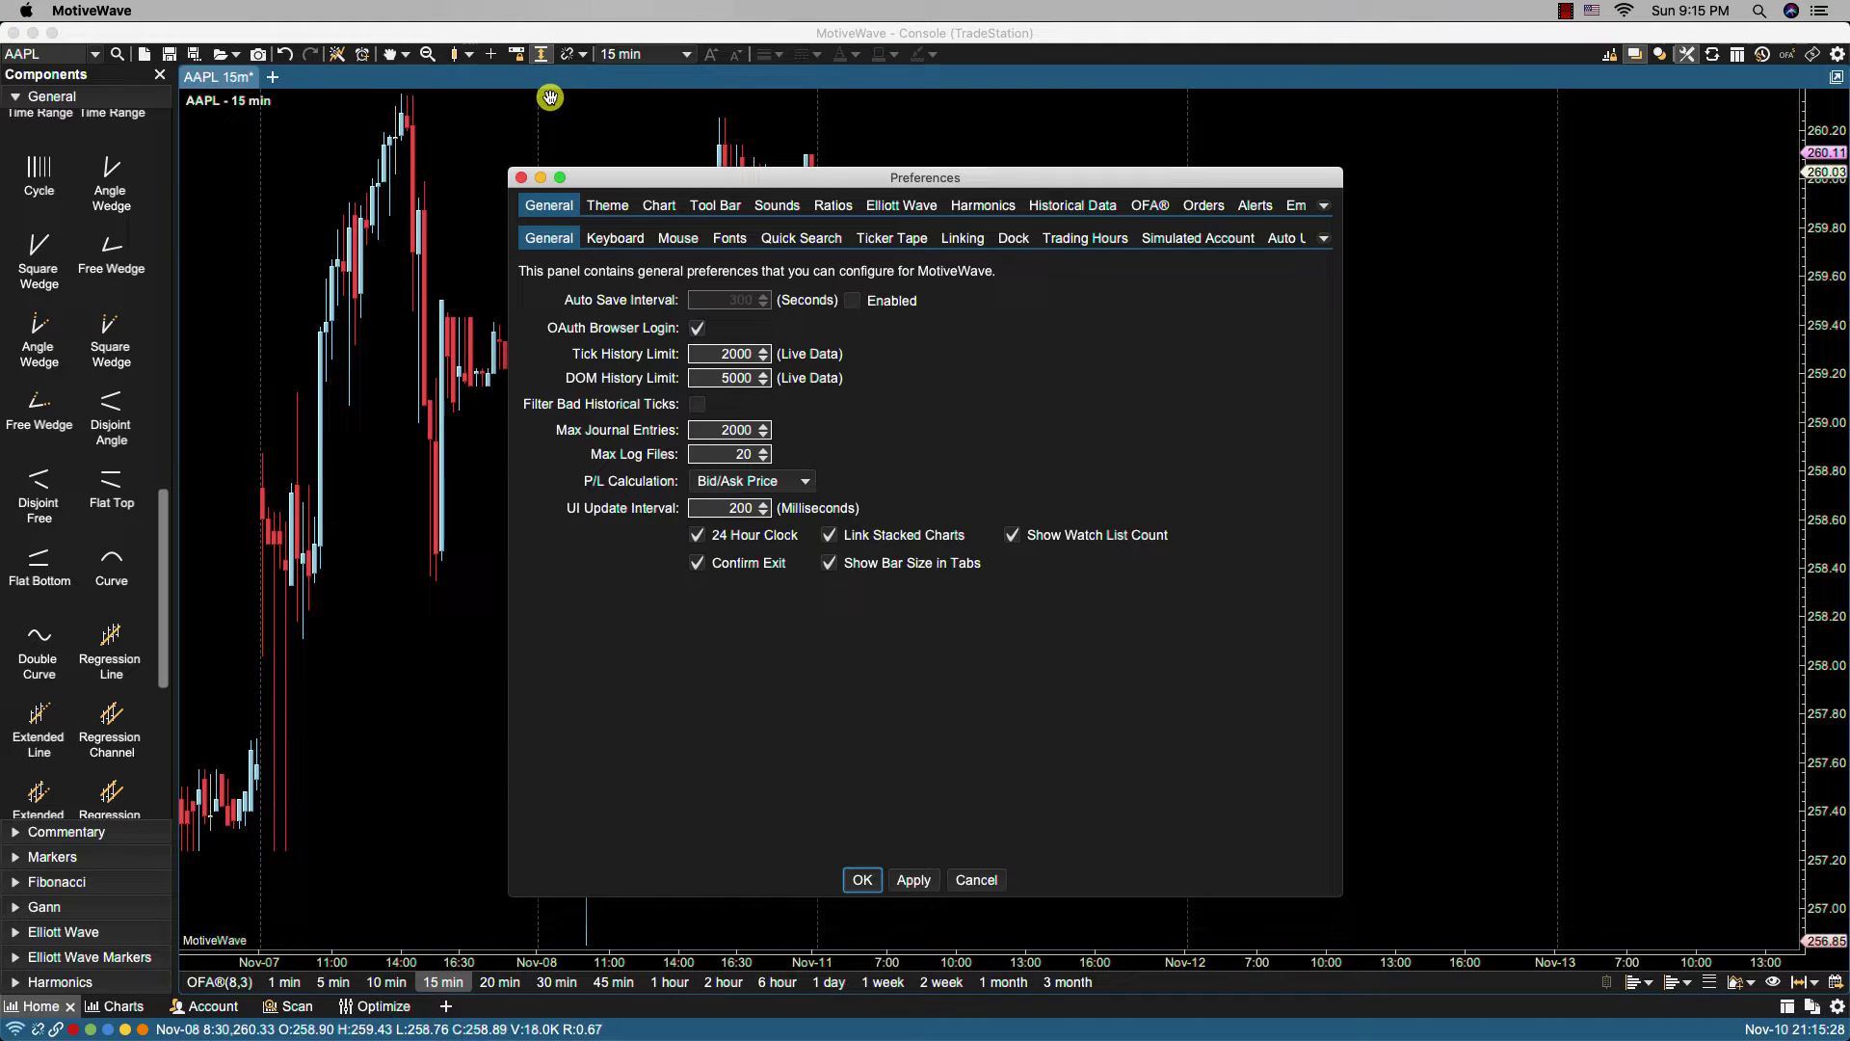
click(657, 204)
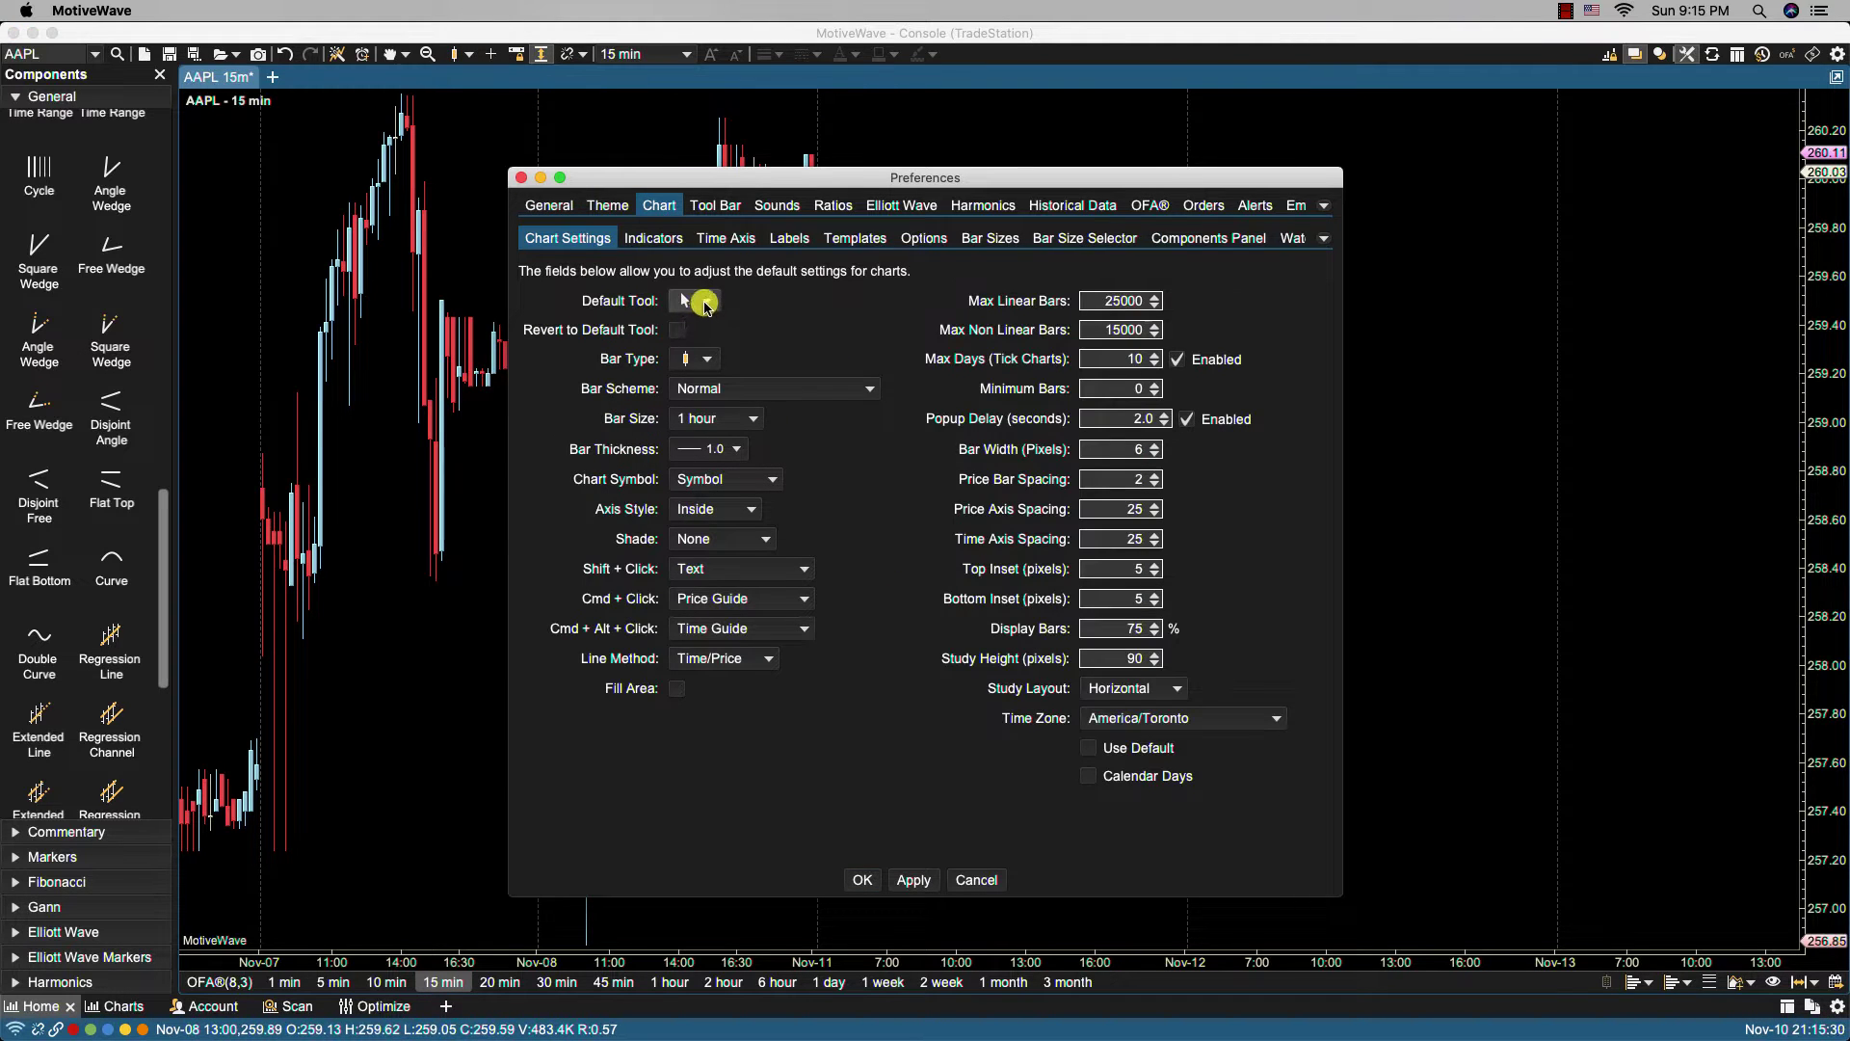
click(694, 301)
click(699, 339)
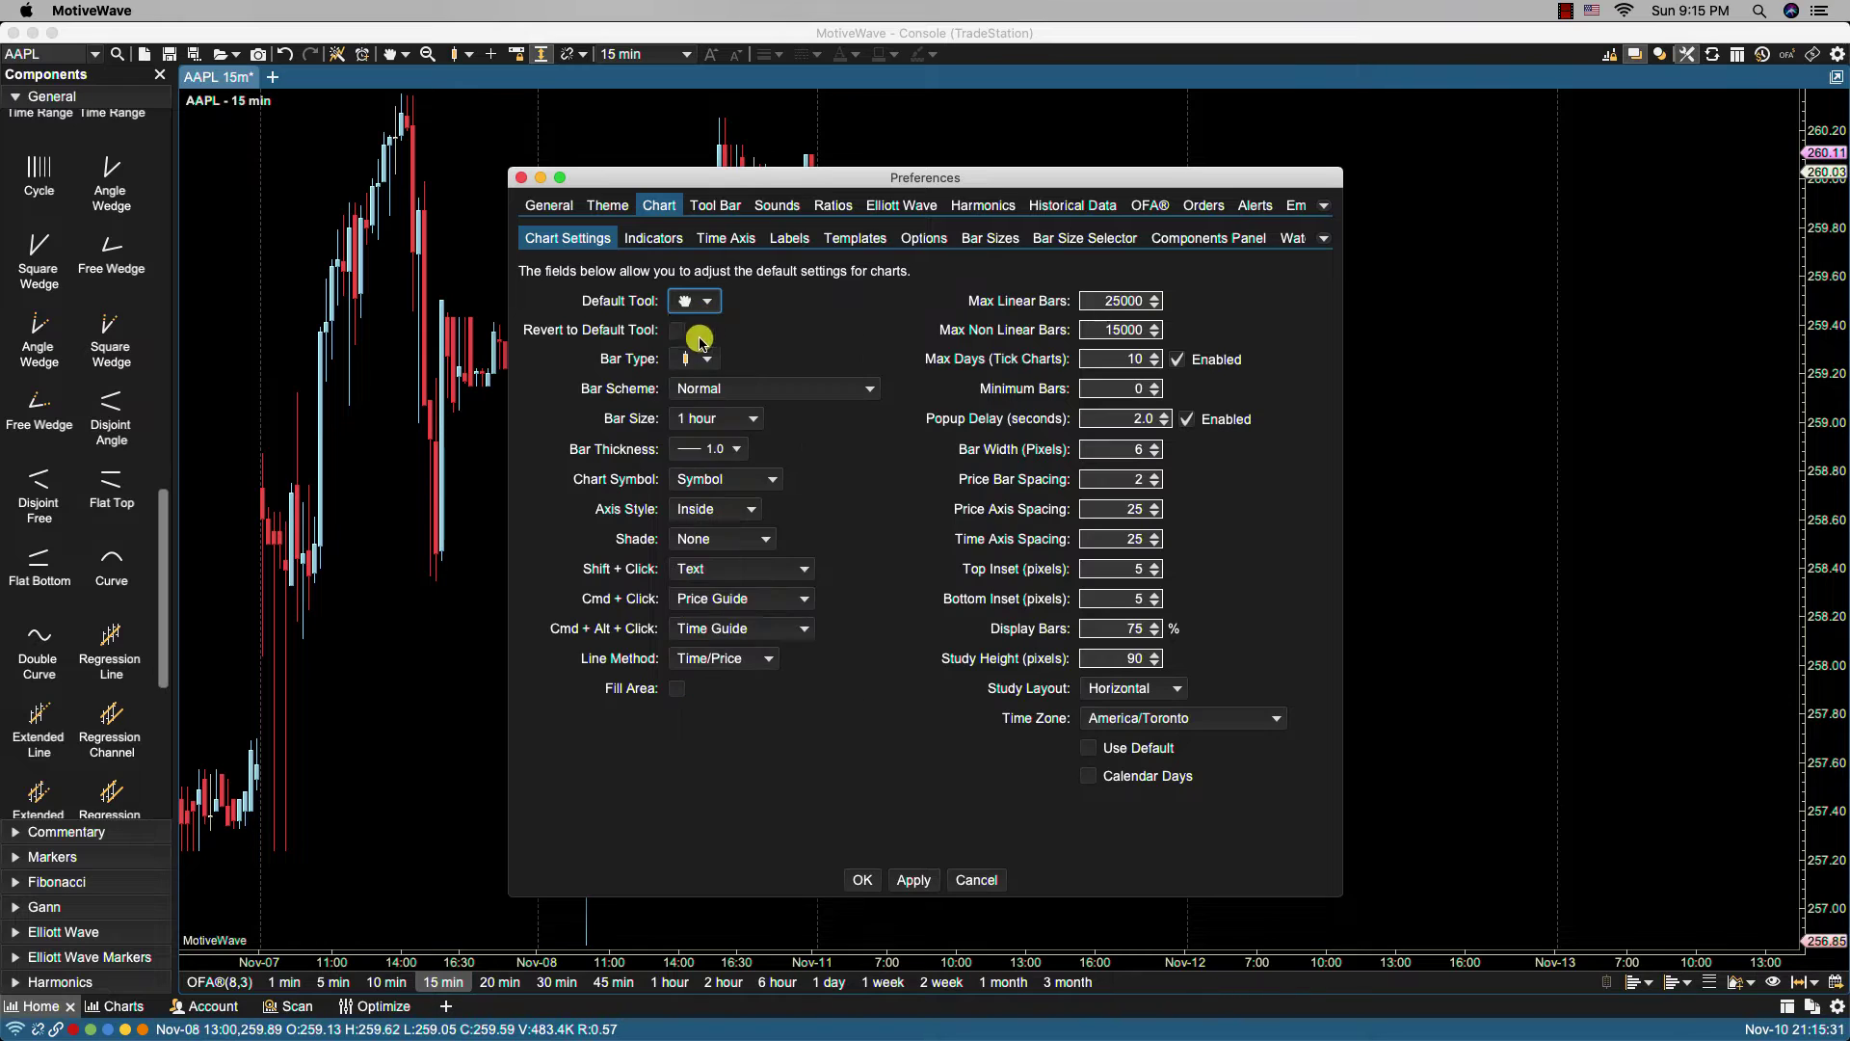
click(677, 330)
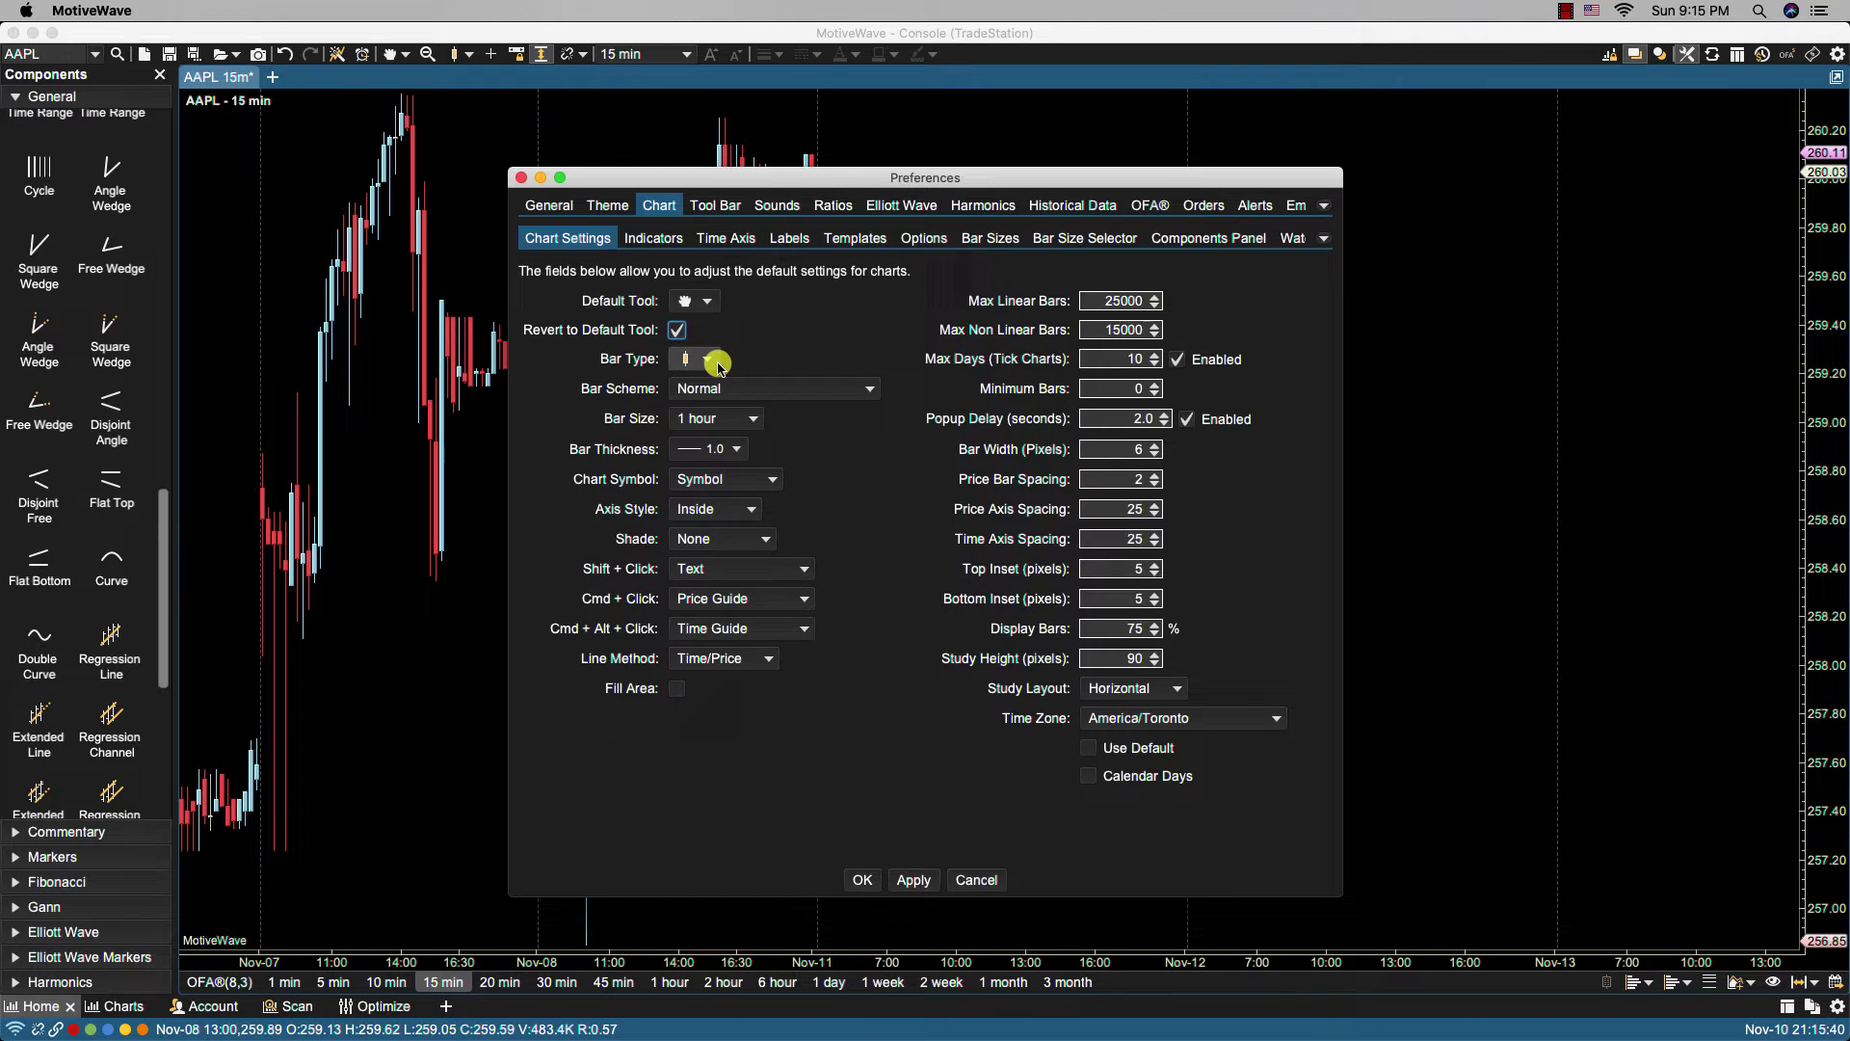
Make OHLC Bars the default bar type and save the preferences.
click(714, 361)
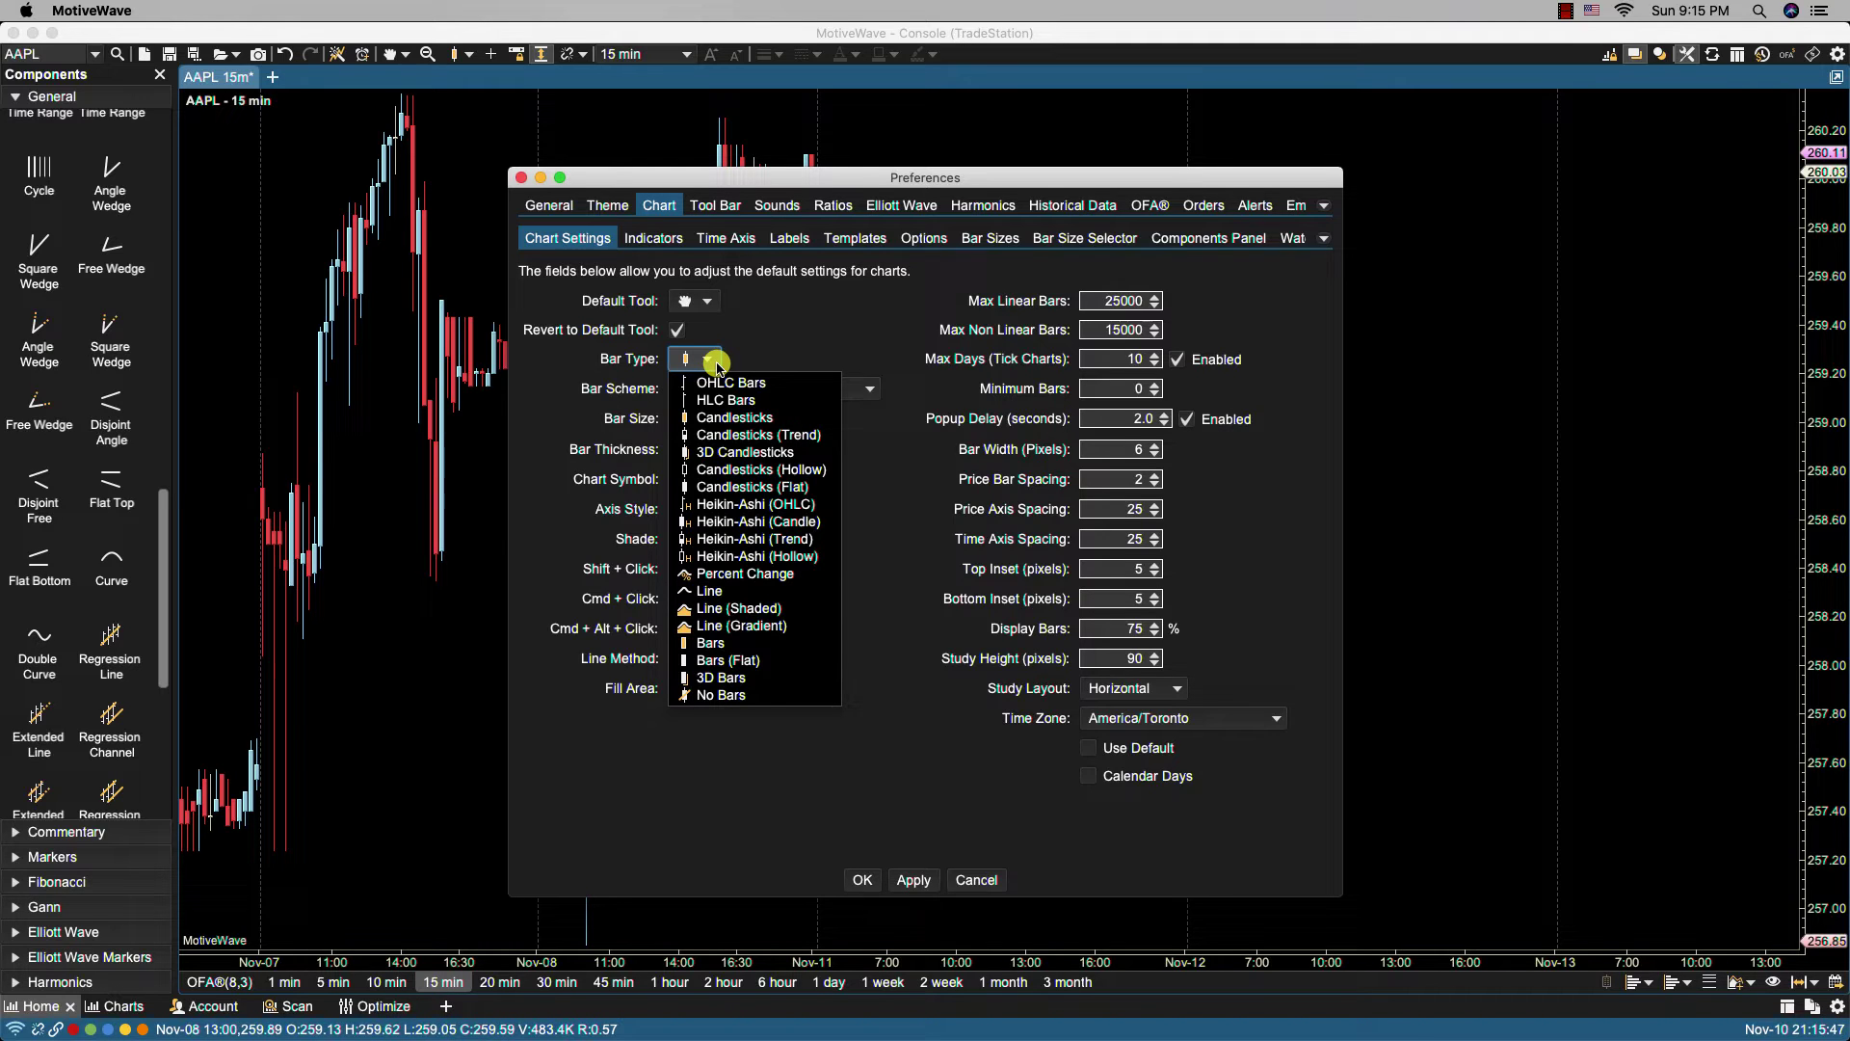
click(721, 384)
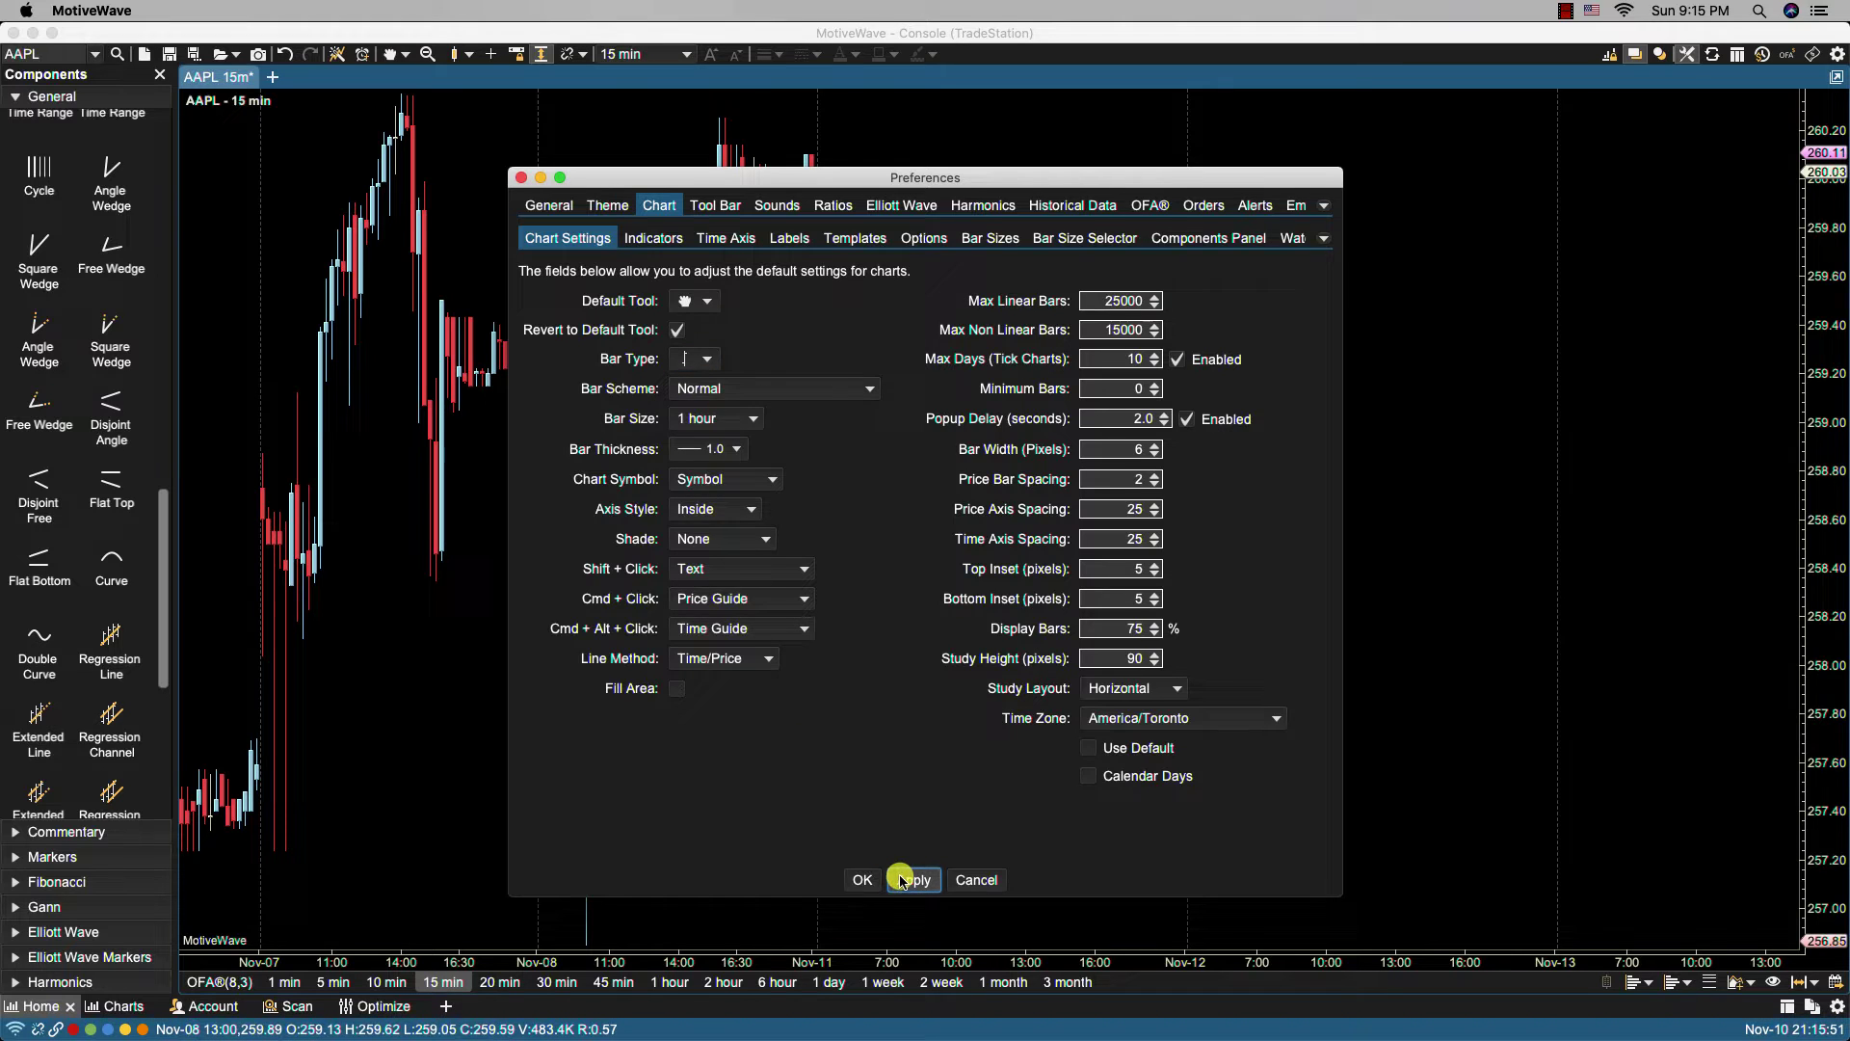
click(863, 879)
click(273, 77)
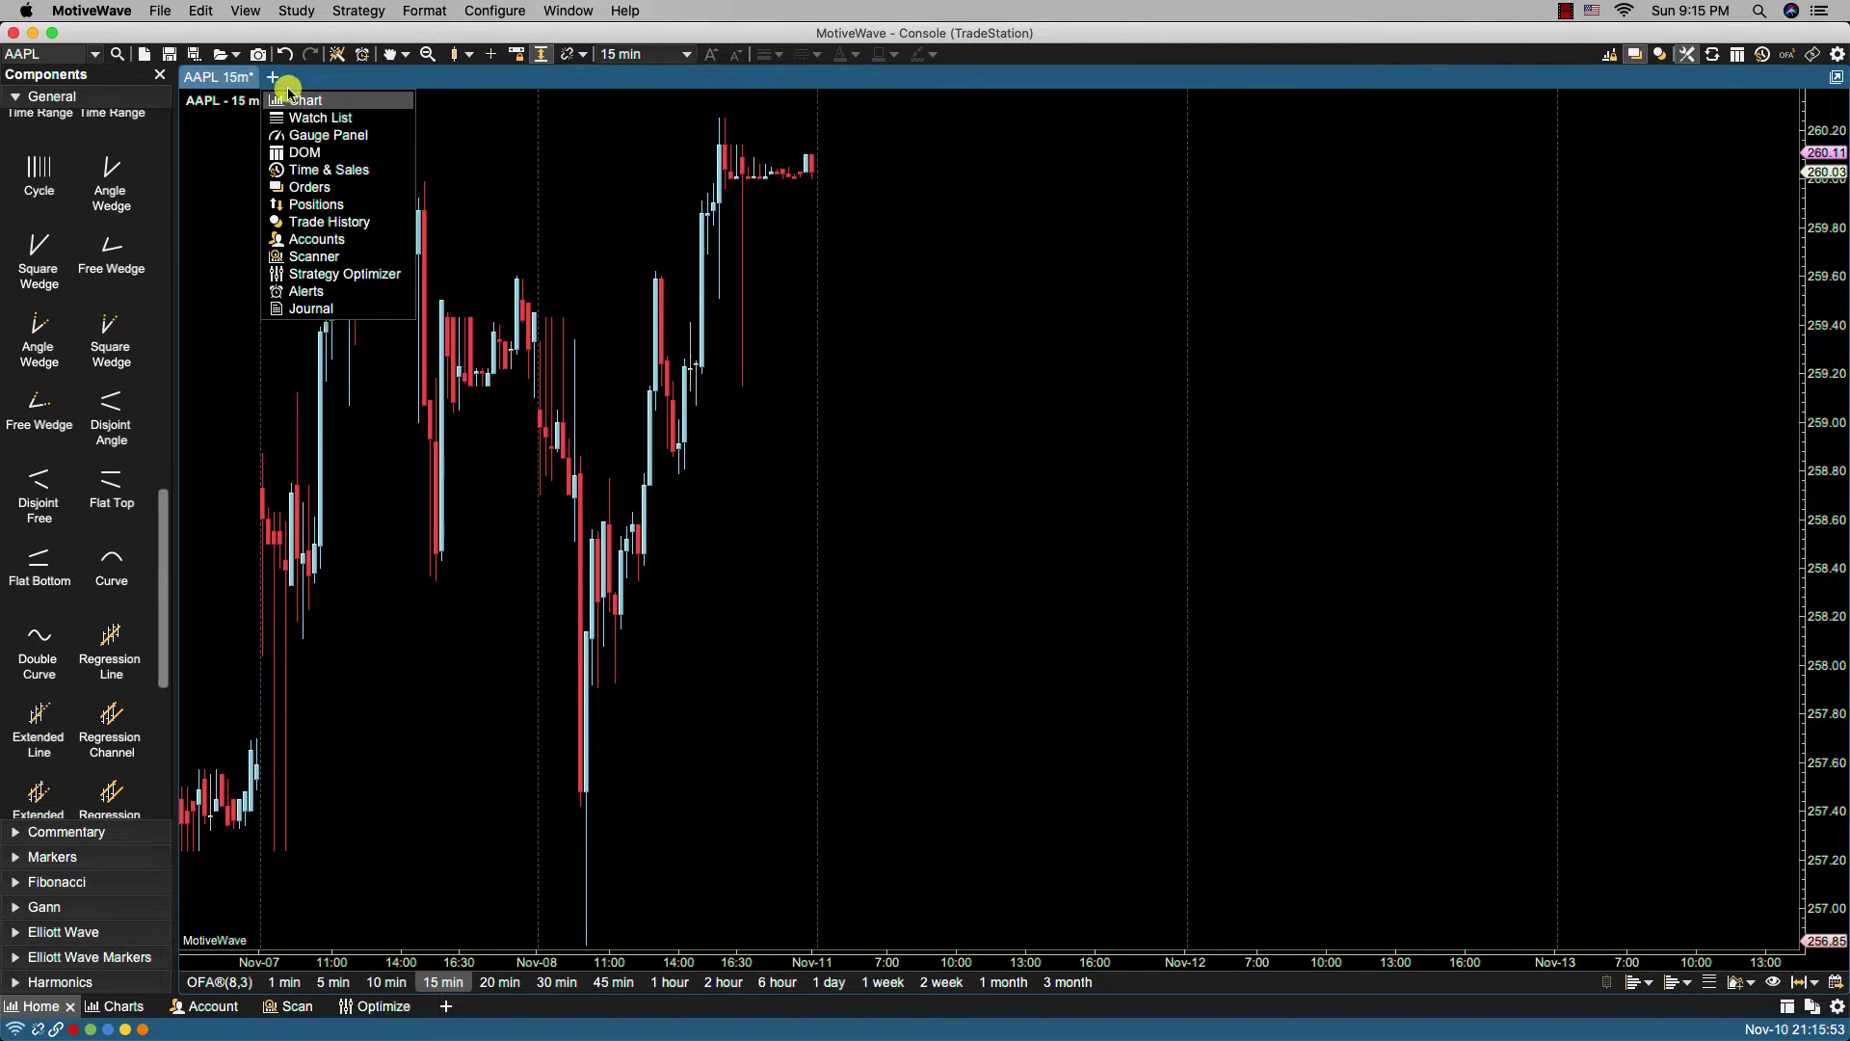
click(289, 116)
text(IBM)
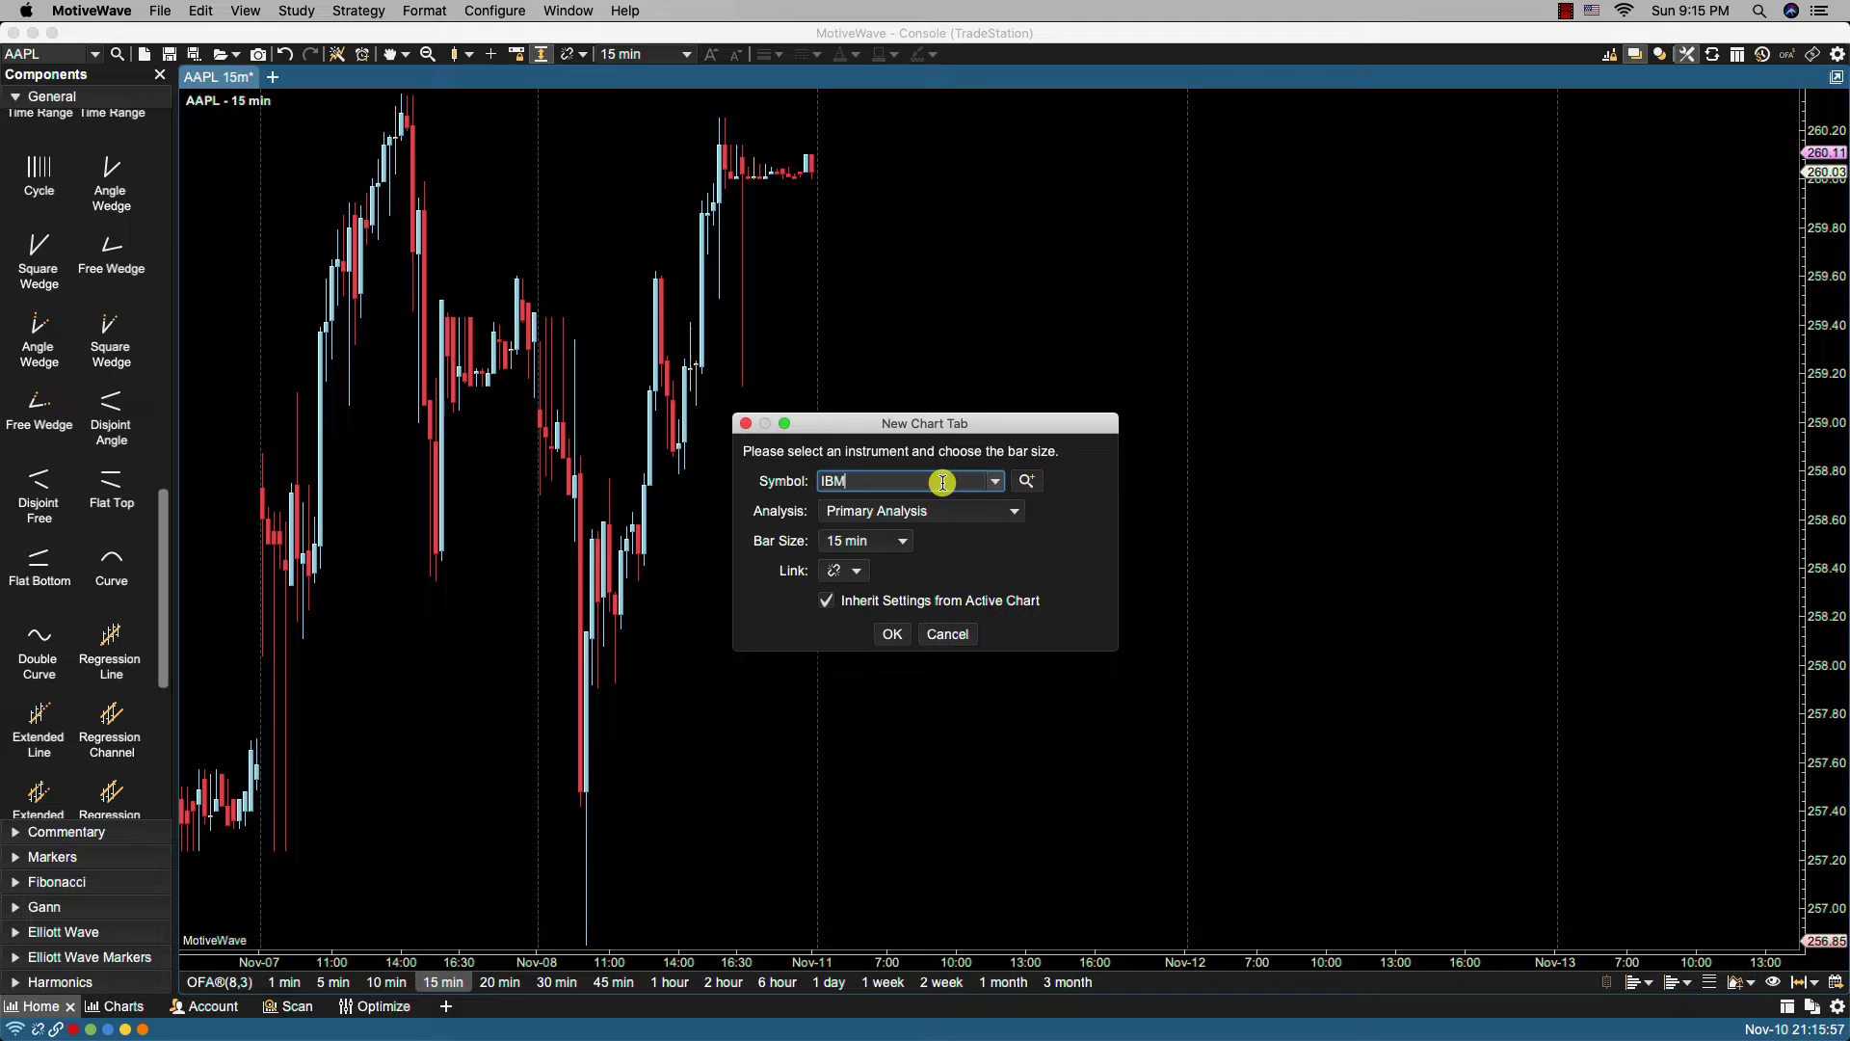
key(Return)
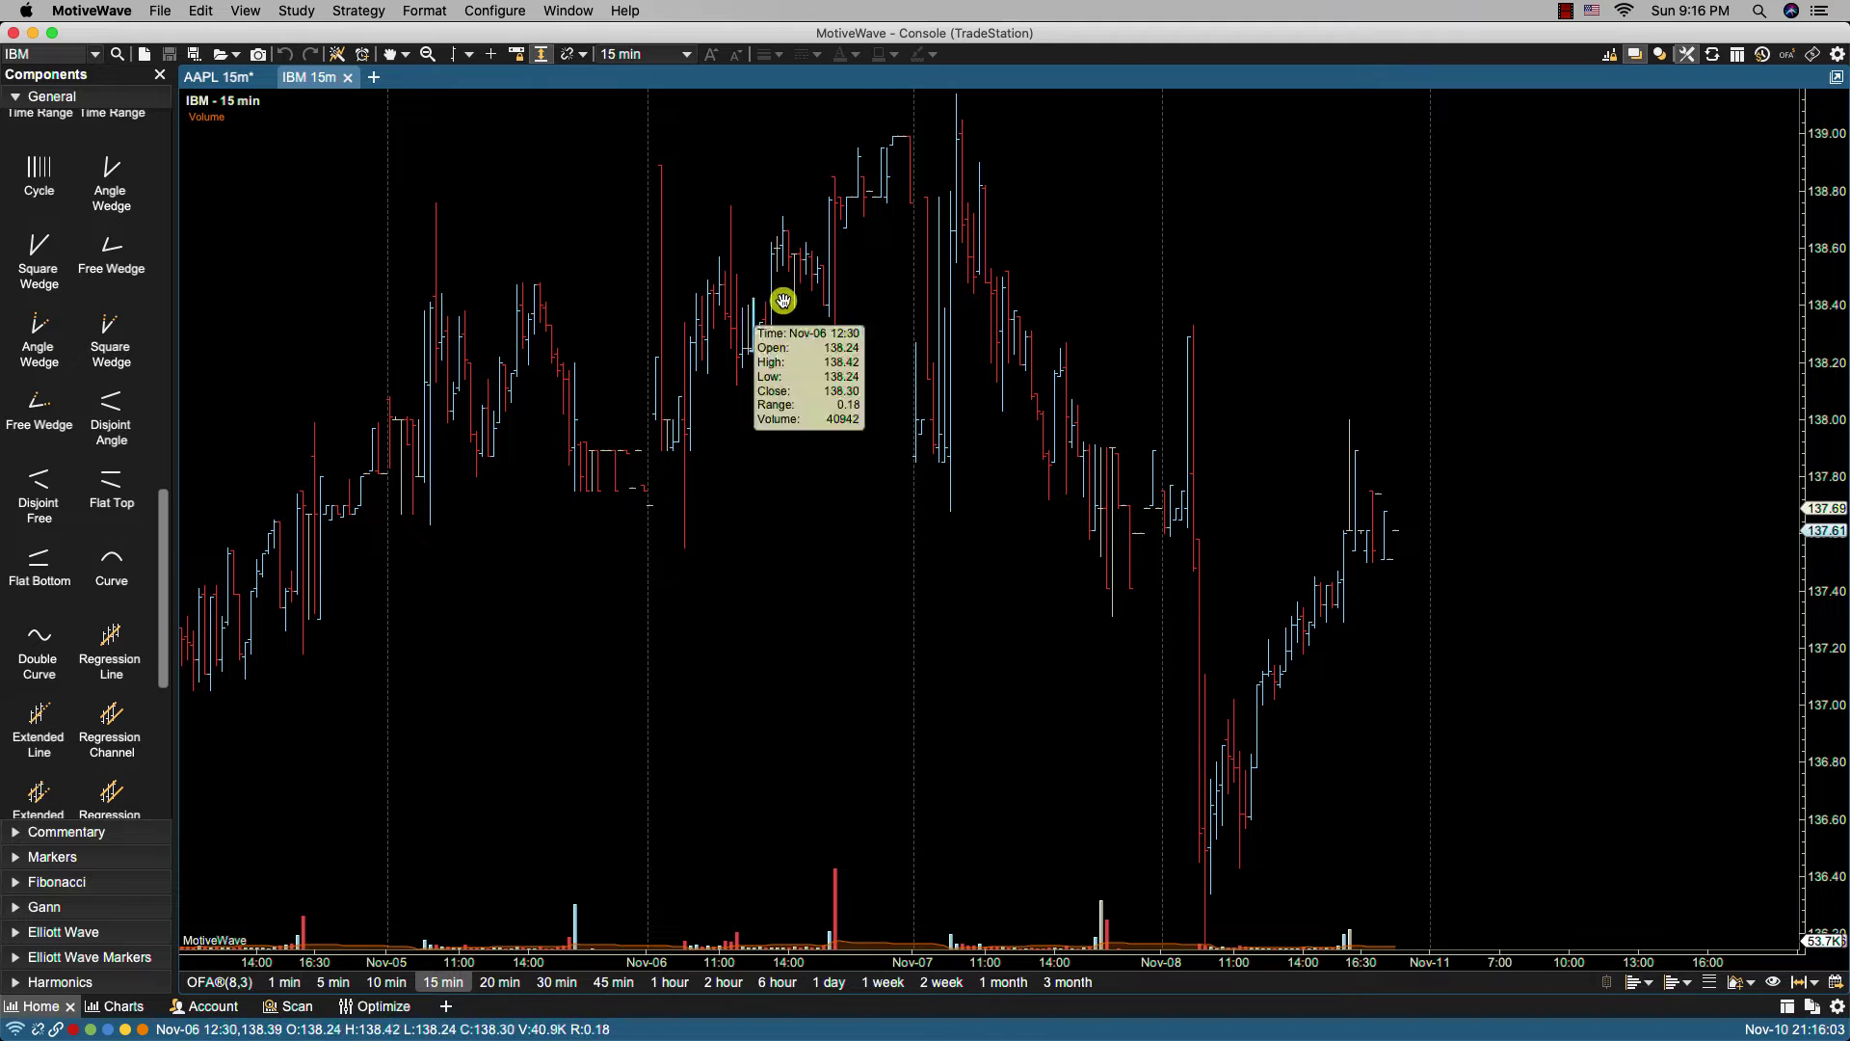
click(347, 77)
Apply the Inside/Outside bar scheme from the Chart Settings preferences.
click(493, 11)
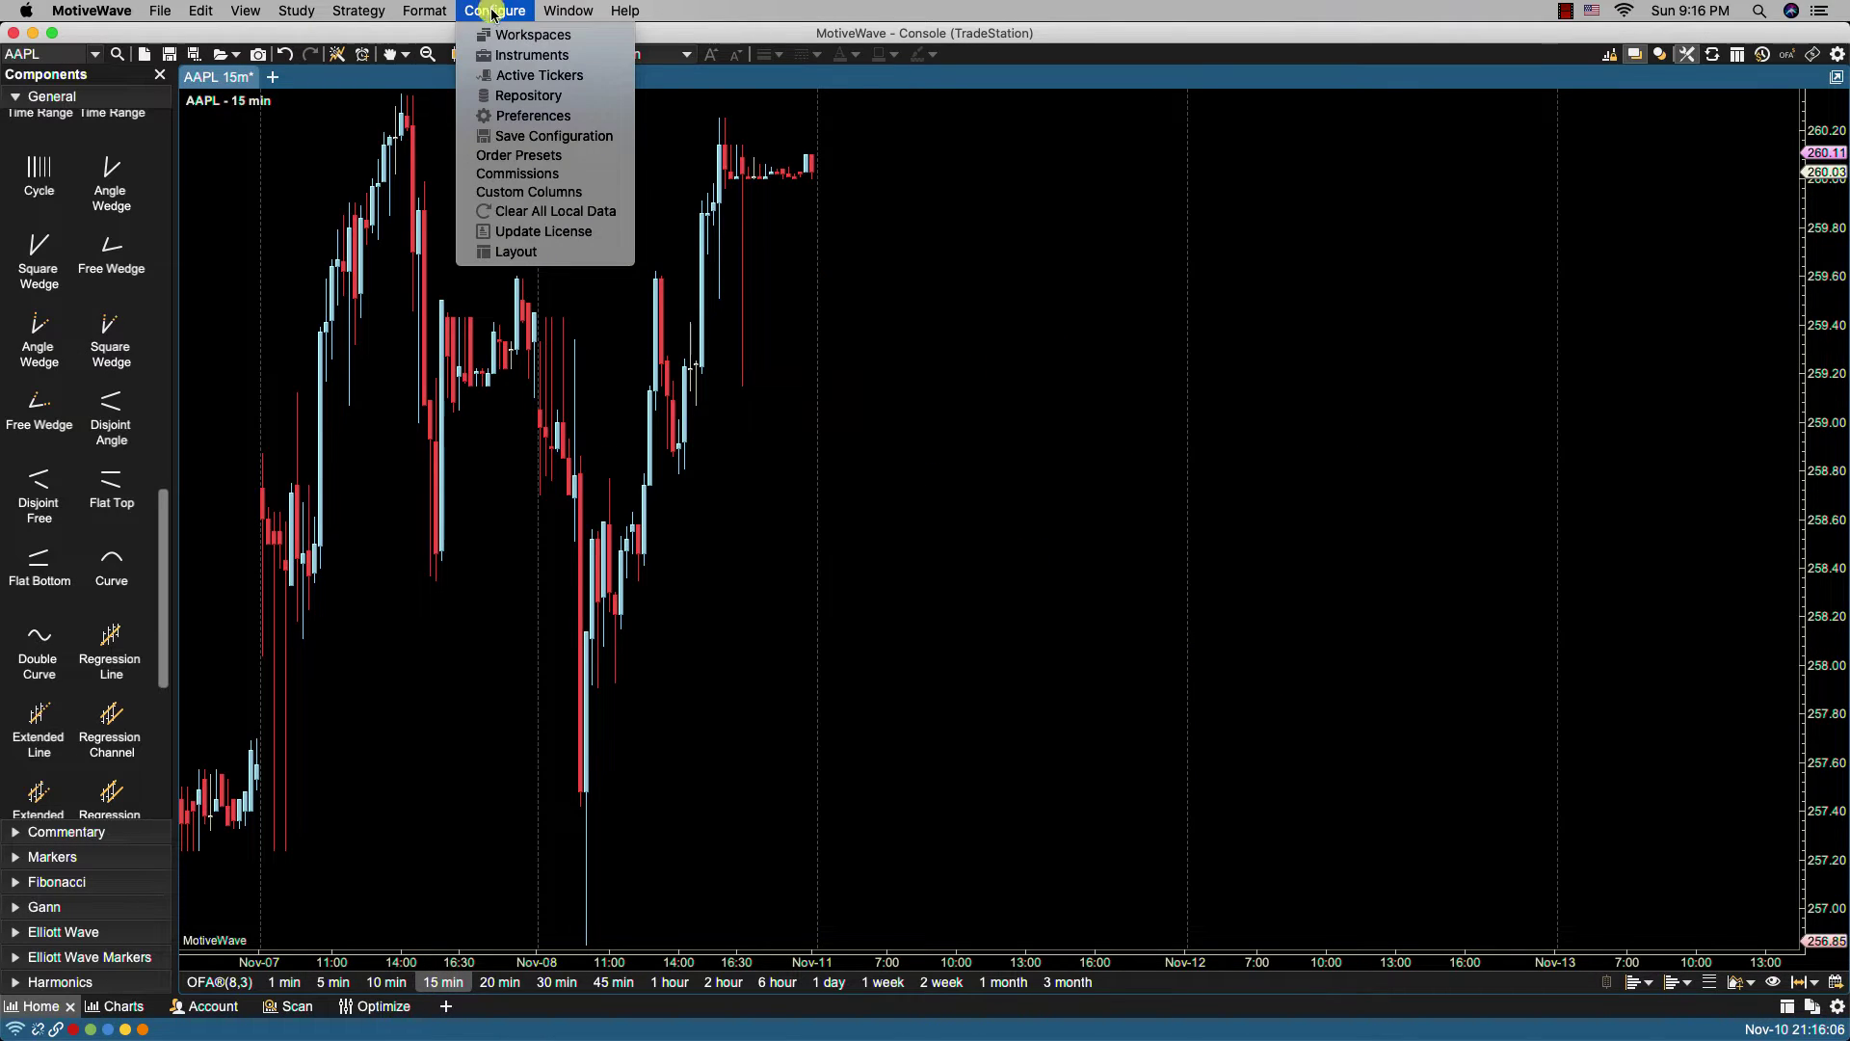
click(525, 116)
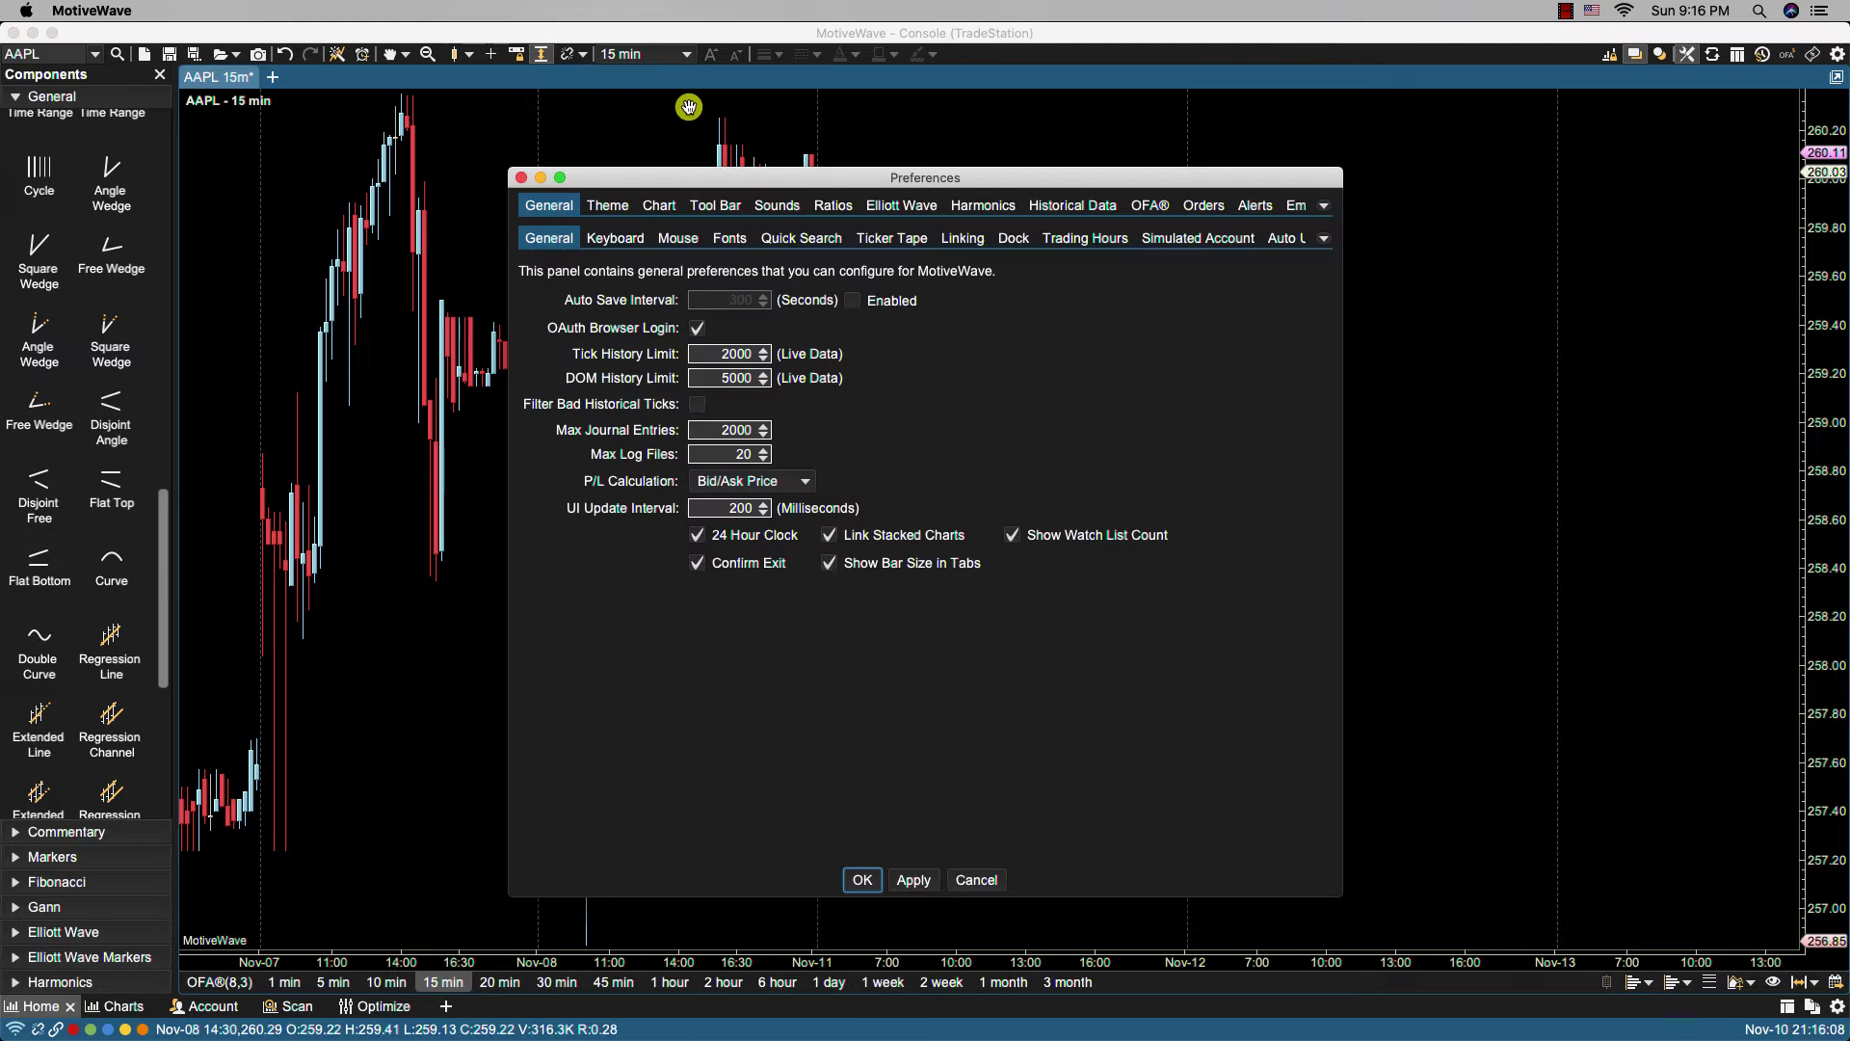
click(662, 208)
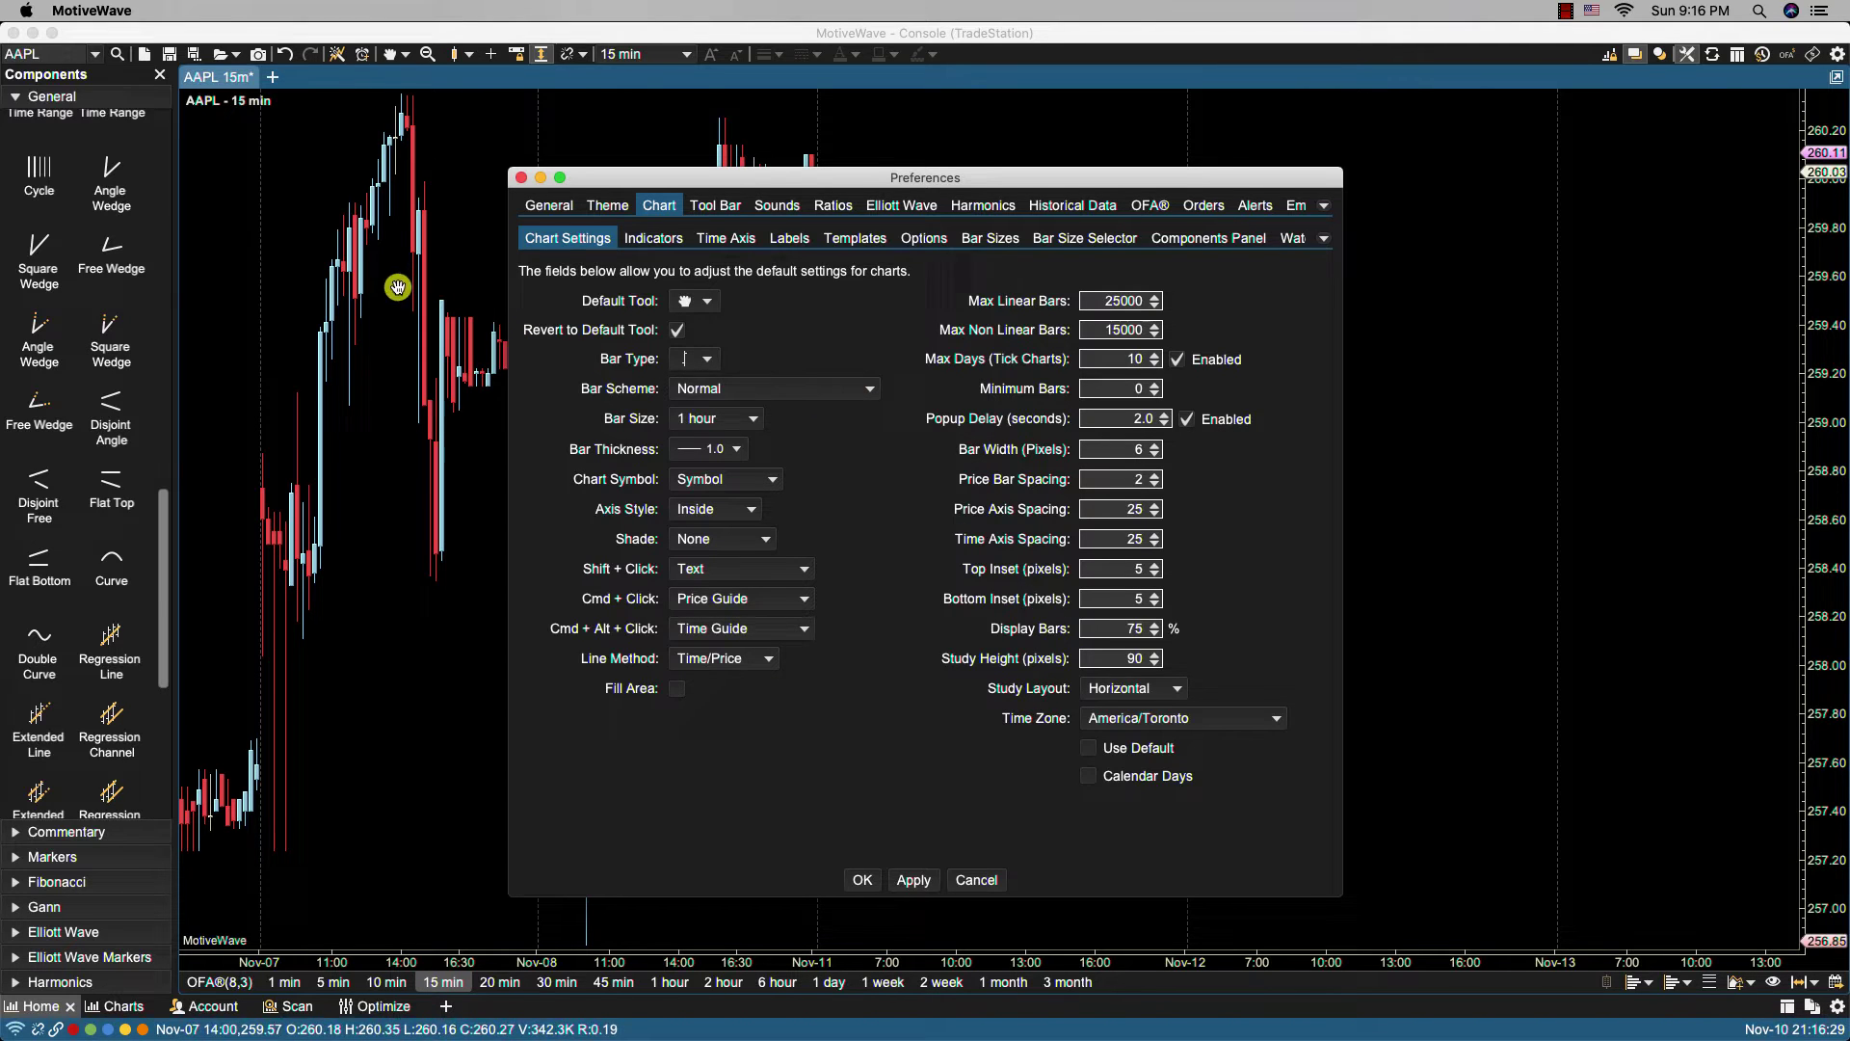
click(779, 395)
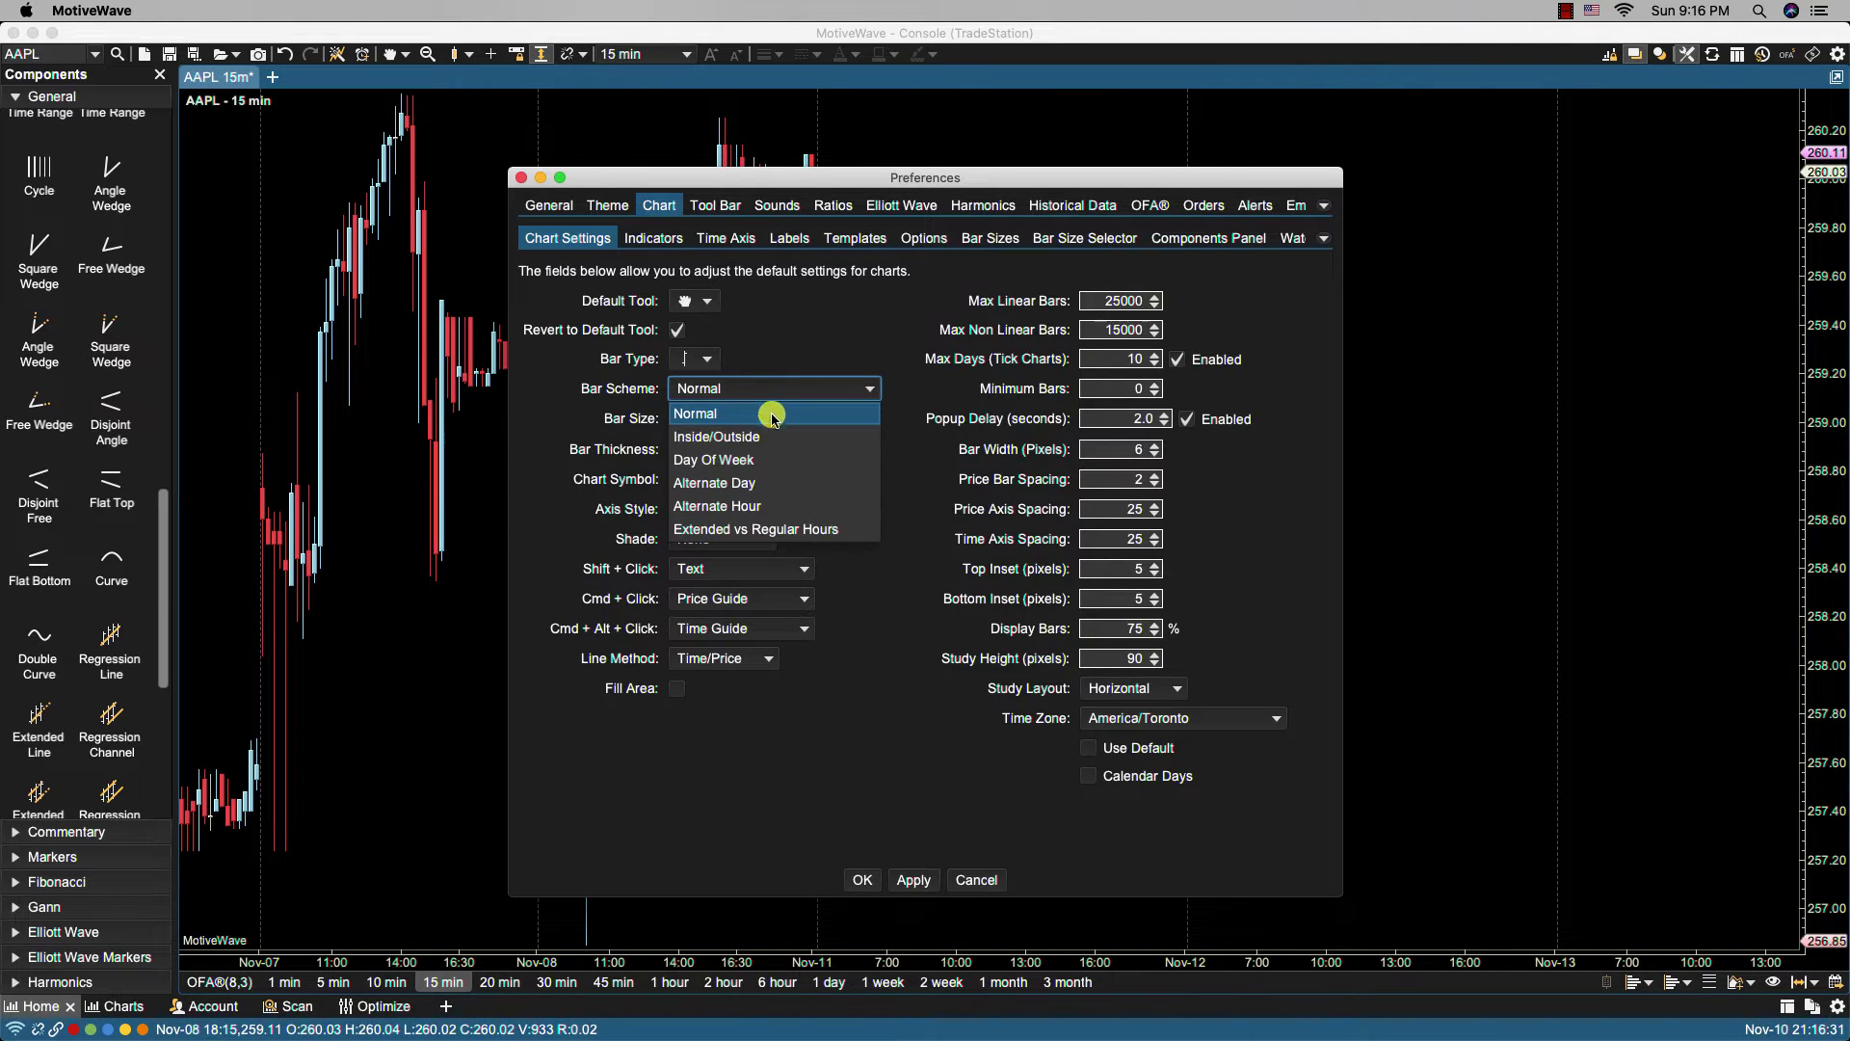
click(770, 438)
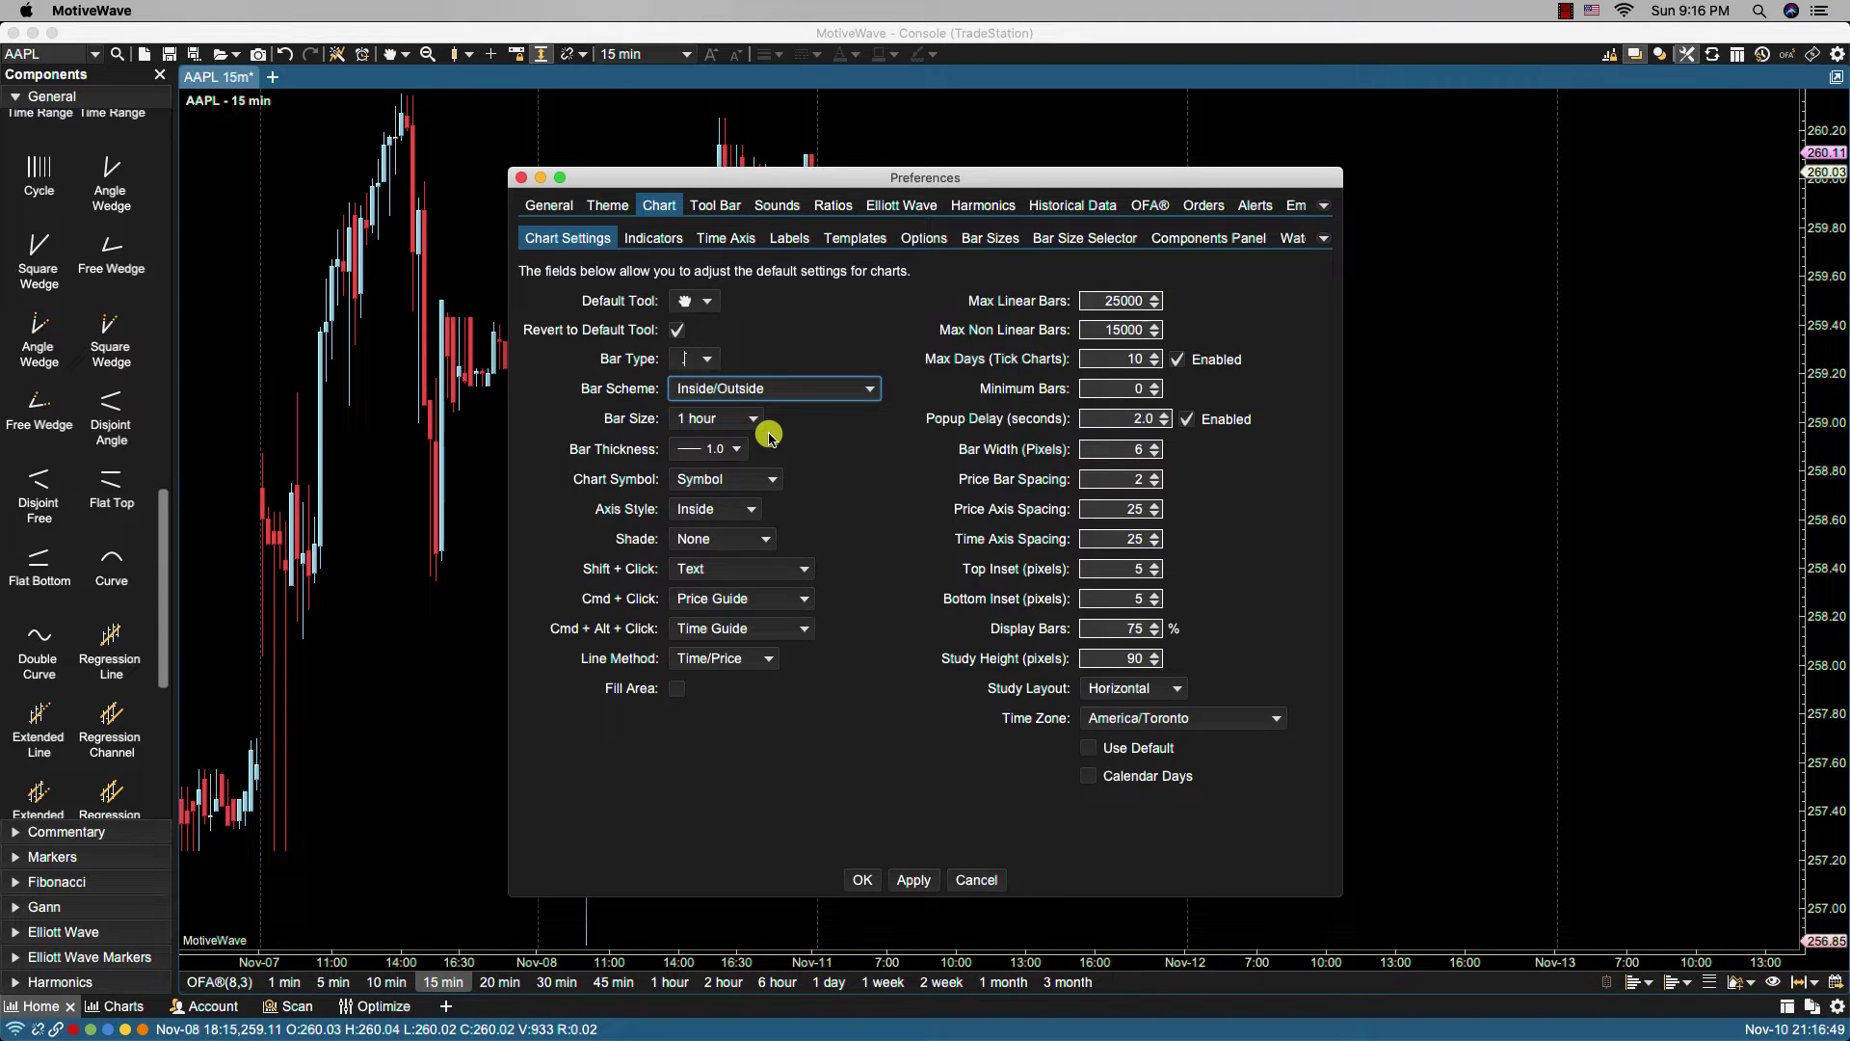
click(911, 879)
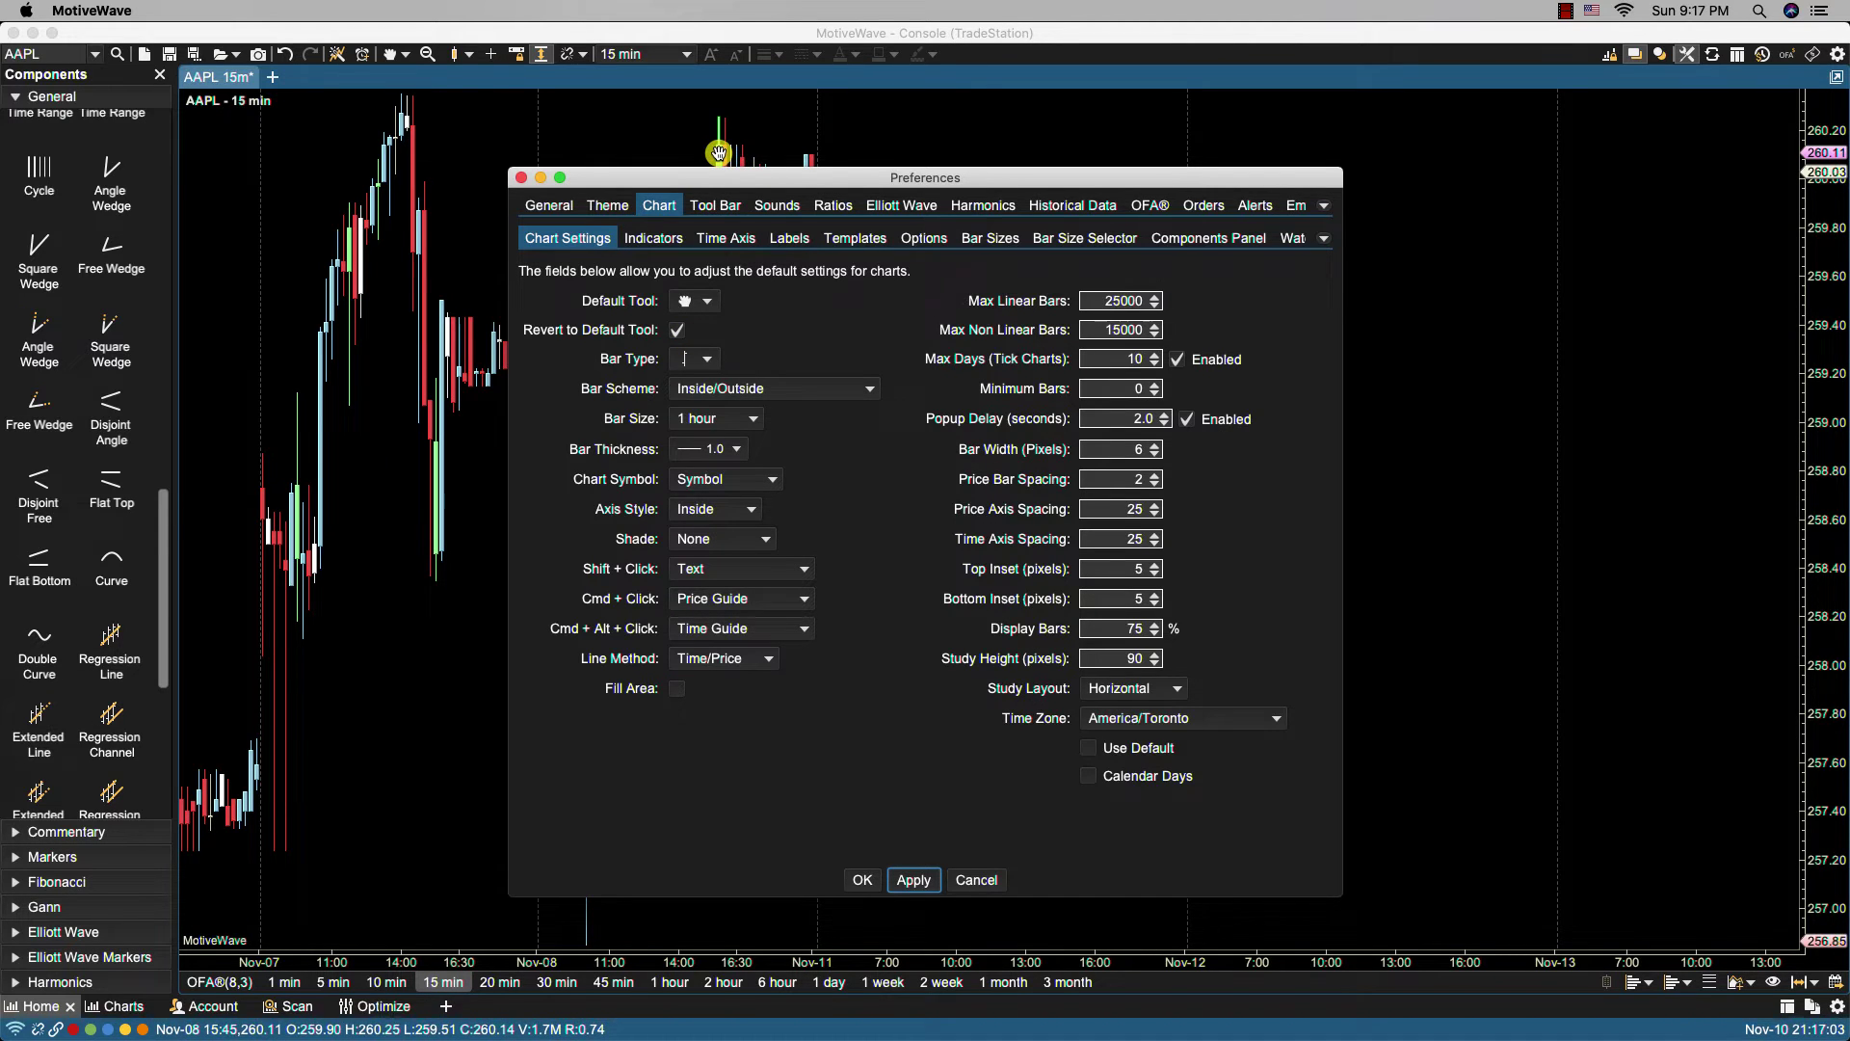
Apply the Day Of Week bar scheme and pan the chart across the Nov-04 to Nov-11 bars.
click(729, 389)
click(728, 460)
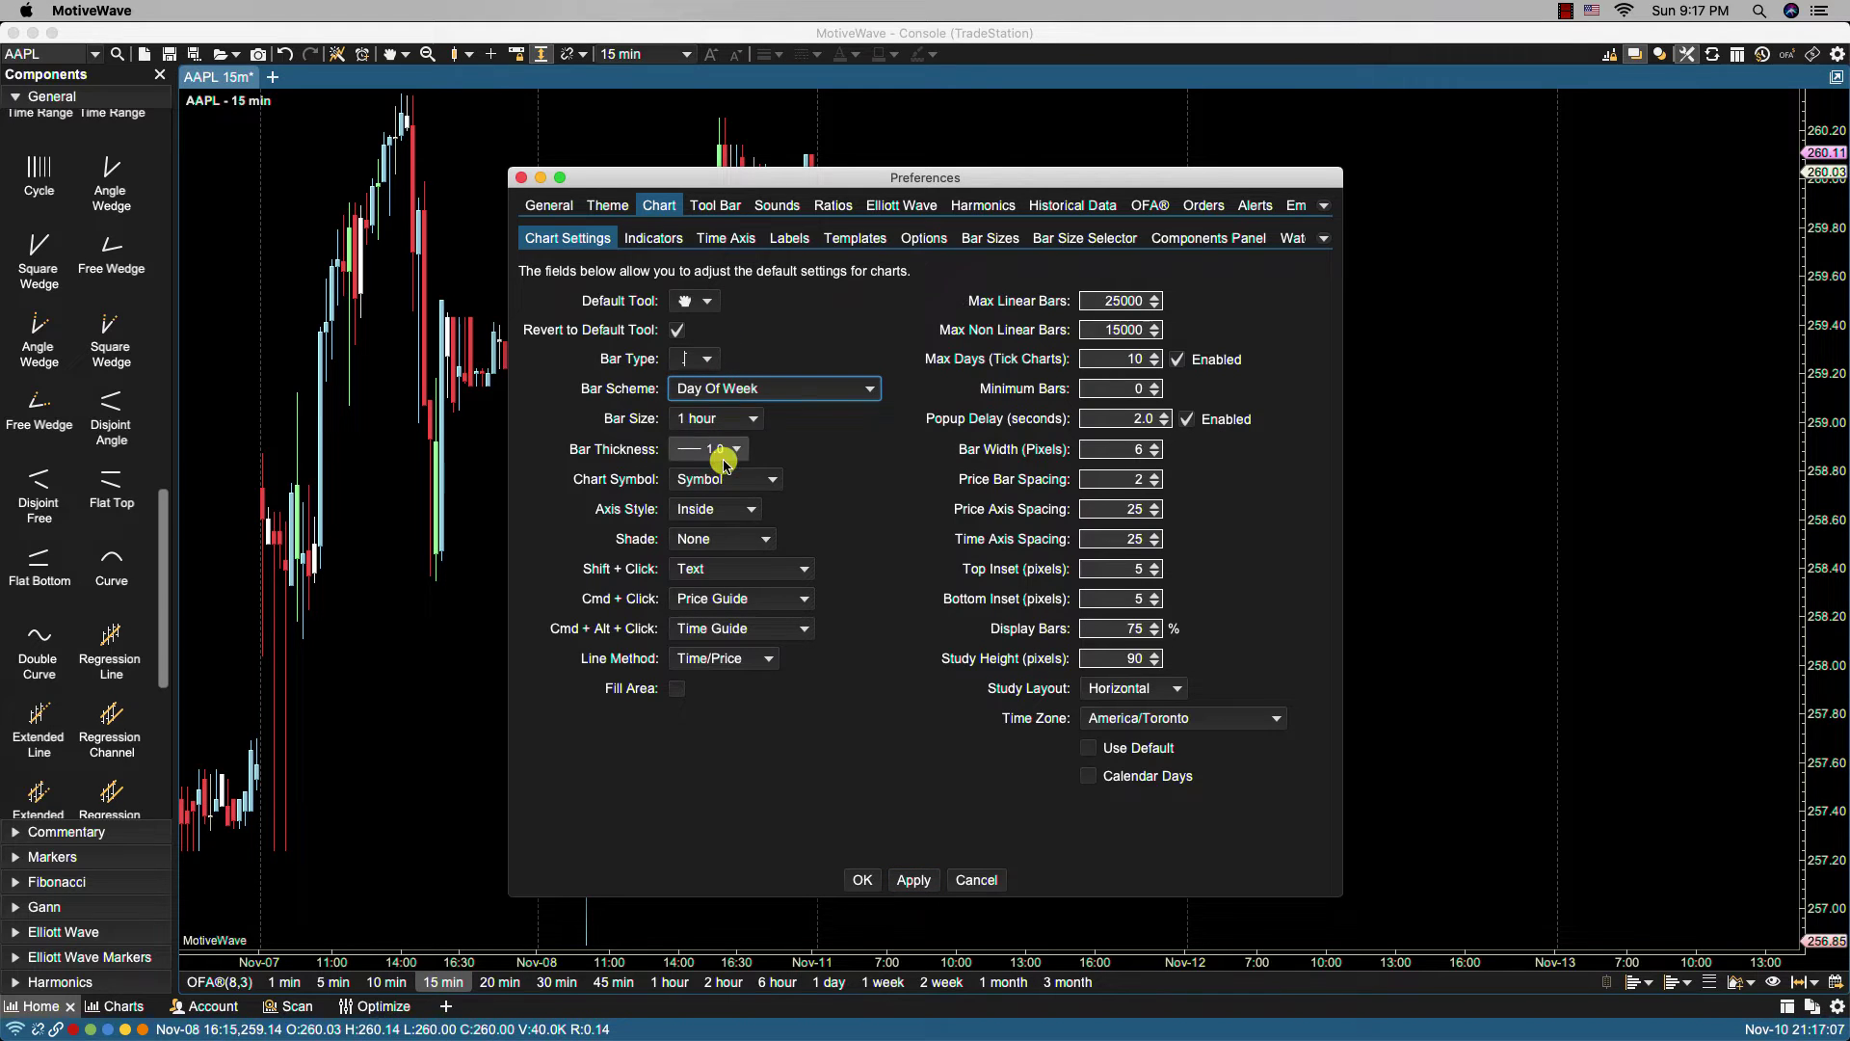
click(908, 879)
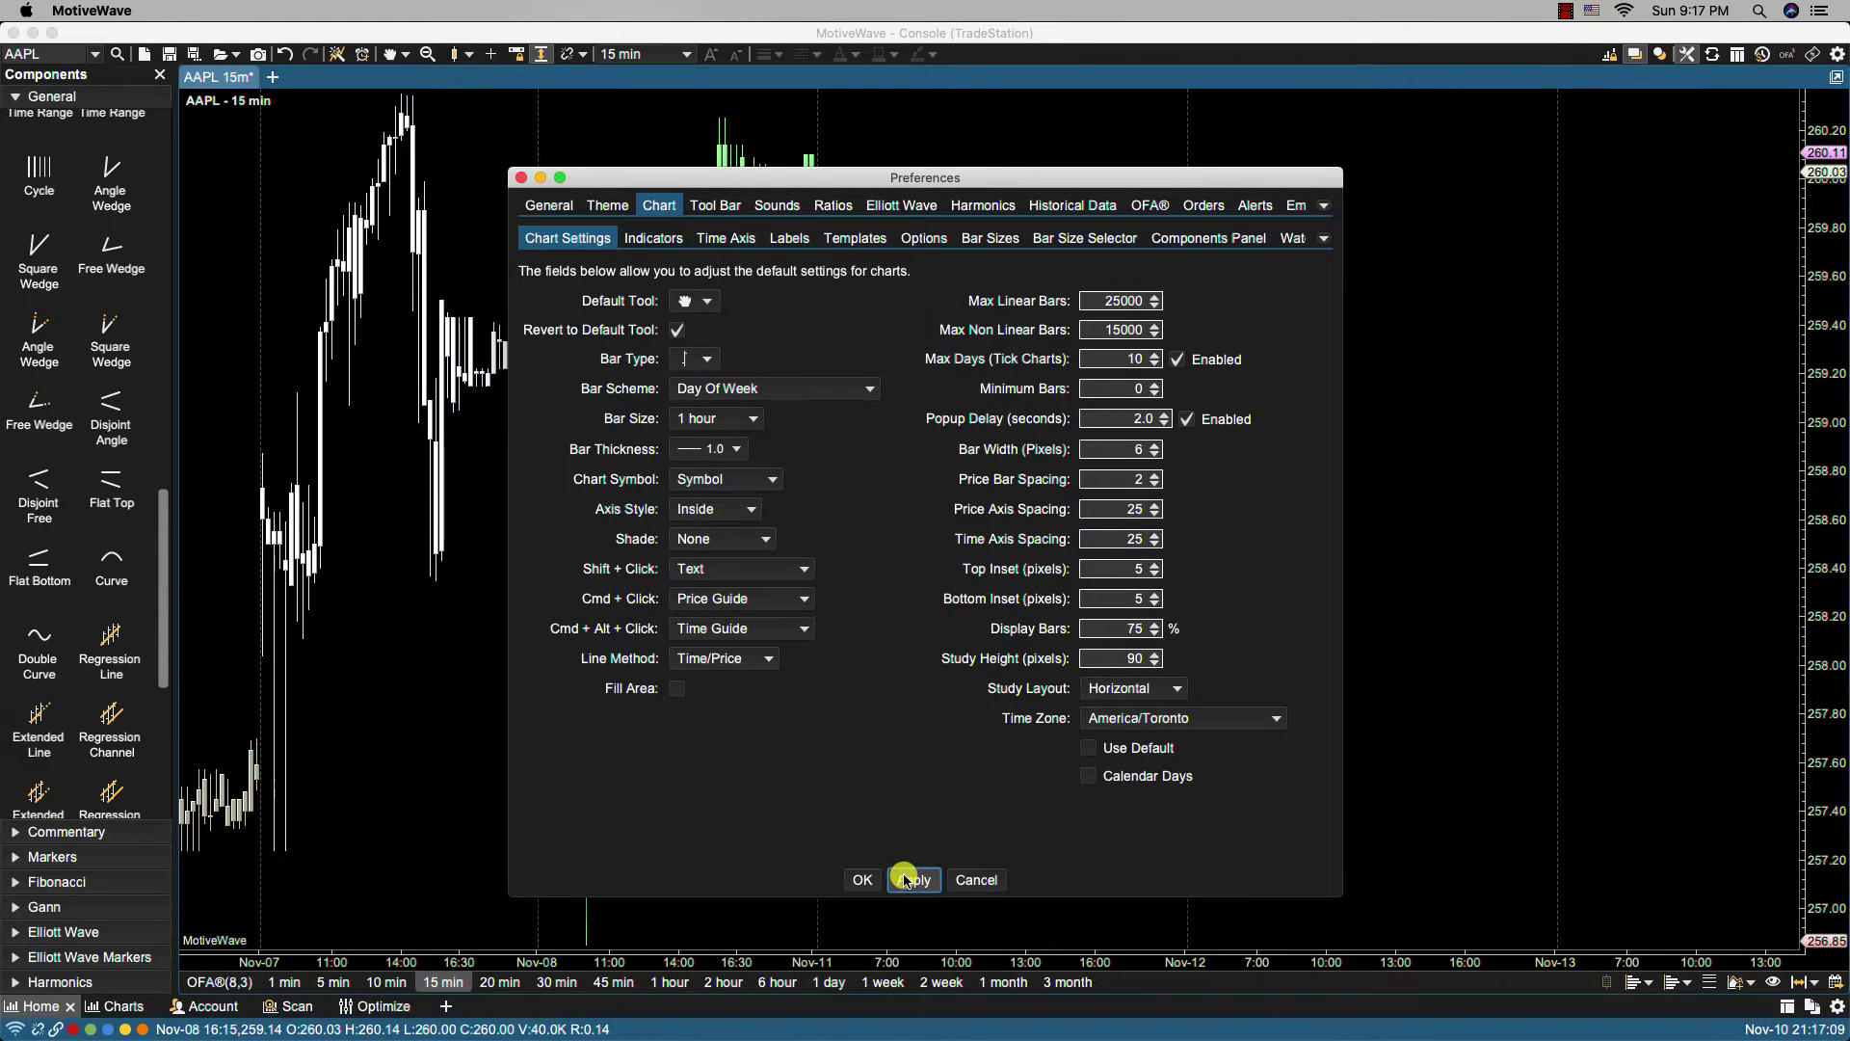
drag(920, 178, 1384, 175)
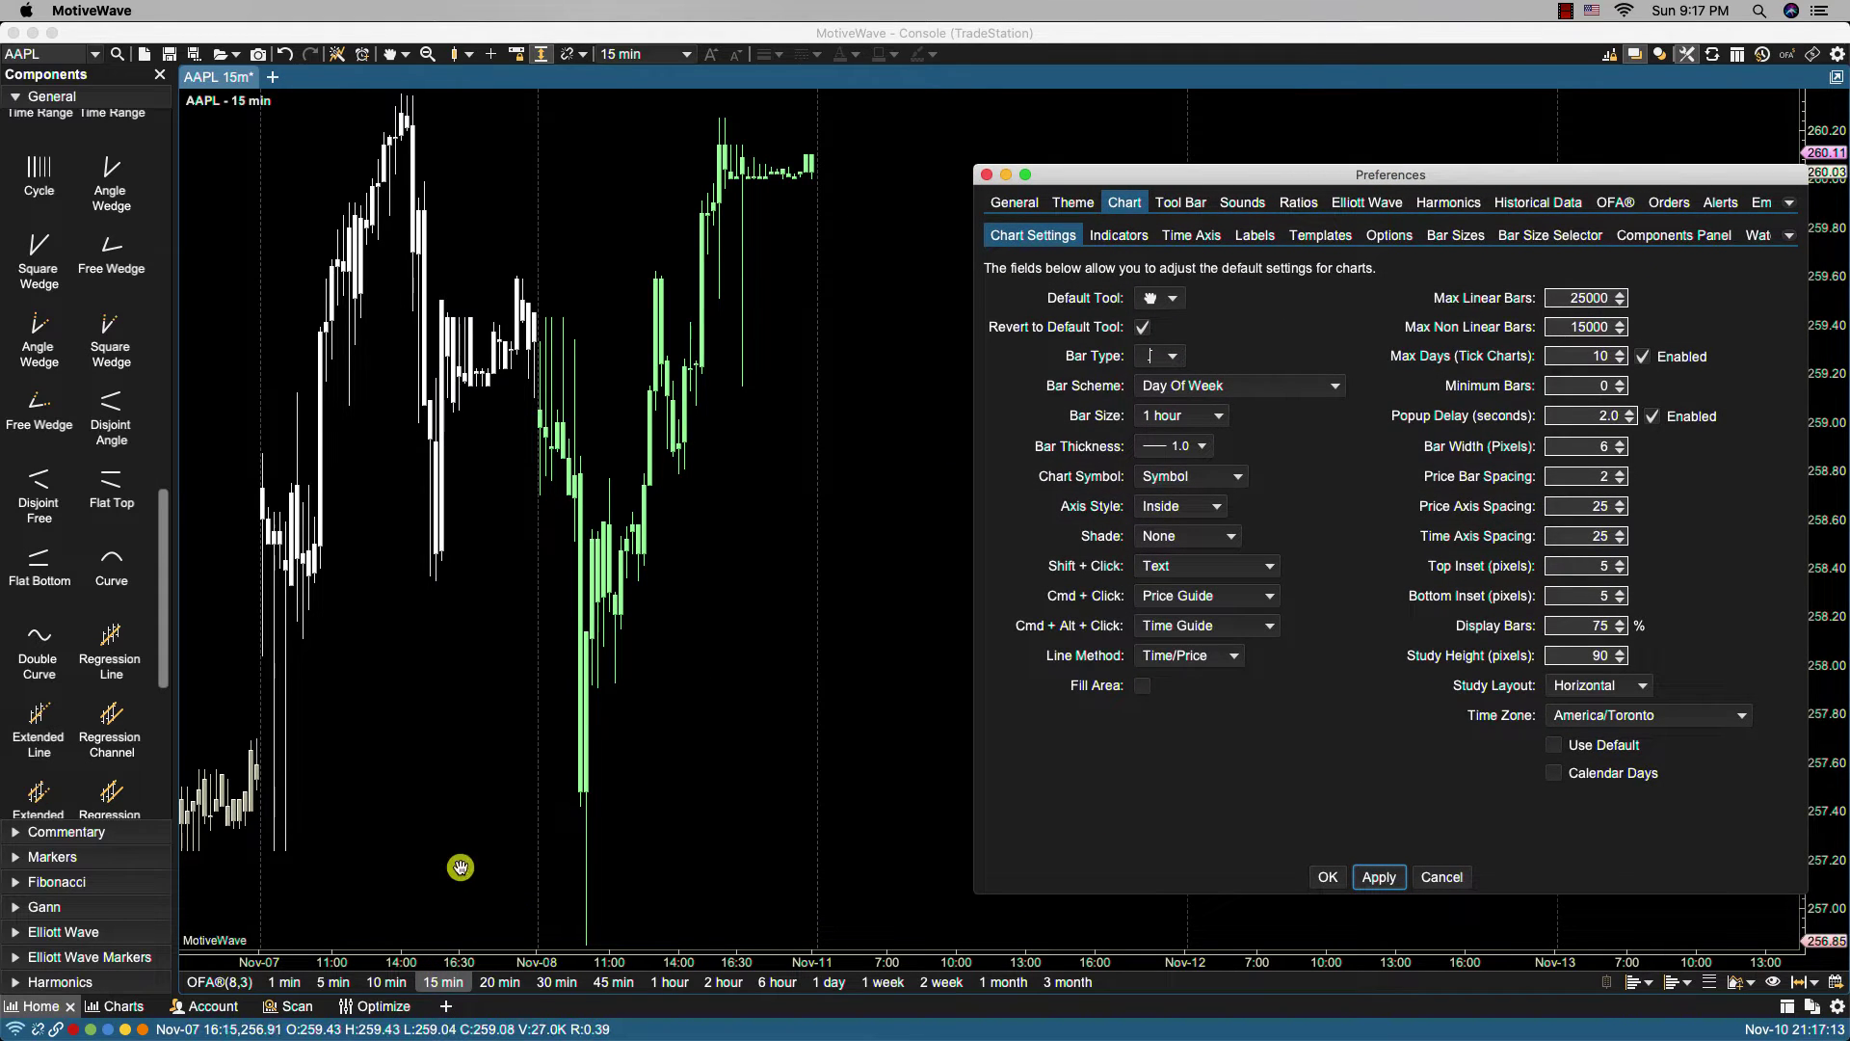
drag(454, 867, 839, 867)
drag(678, 830, 830, 830)
drag(559, 848, 710, 854)
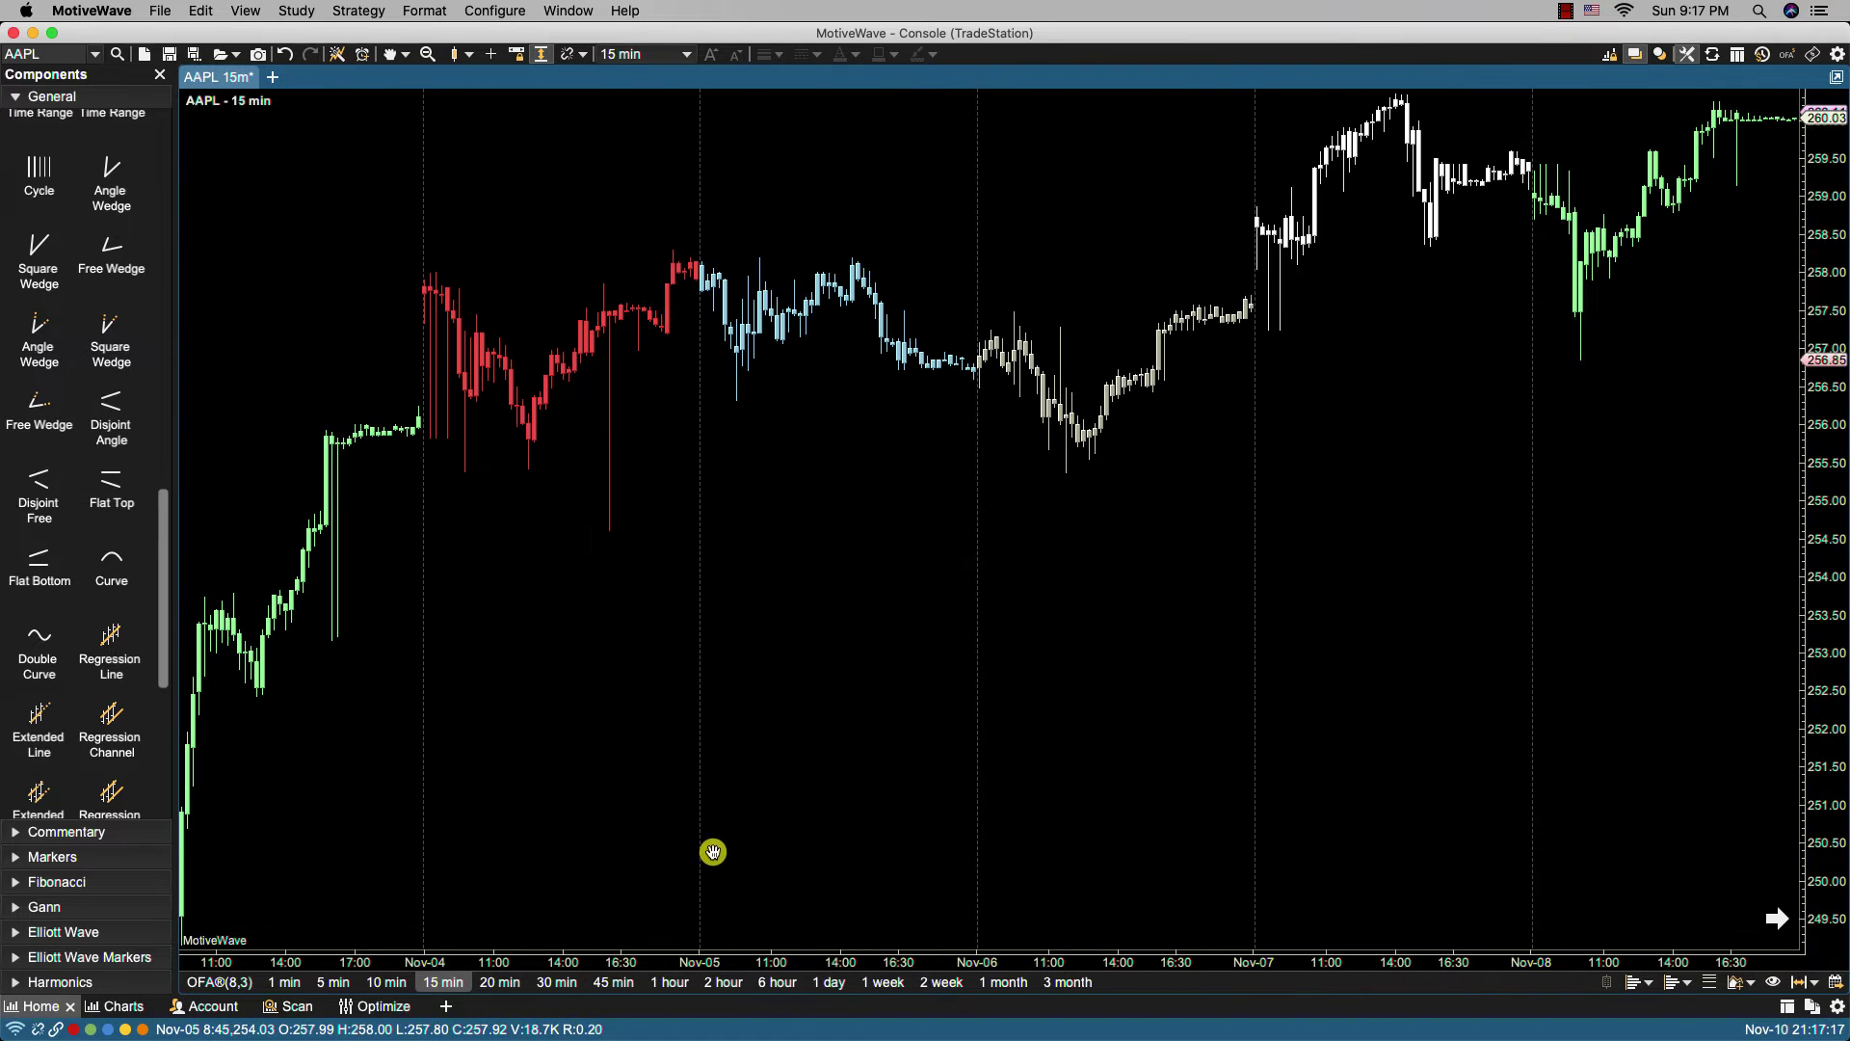
drag(1007, 754, 755, 722)
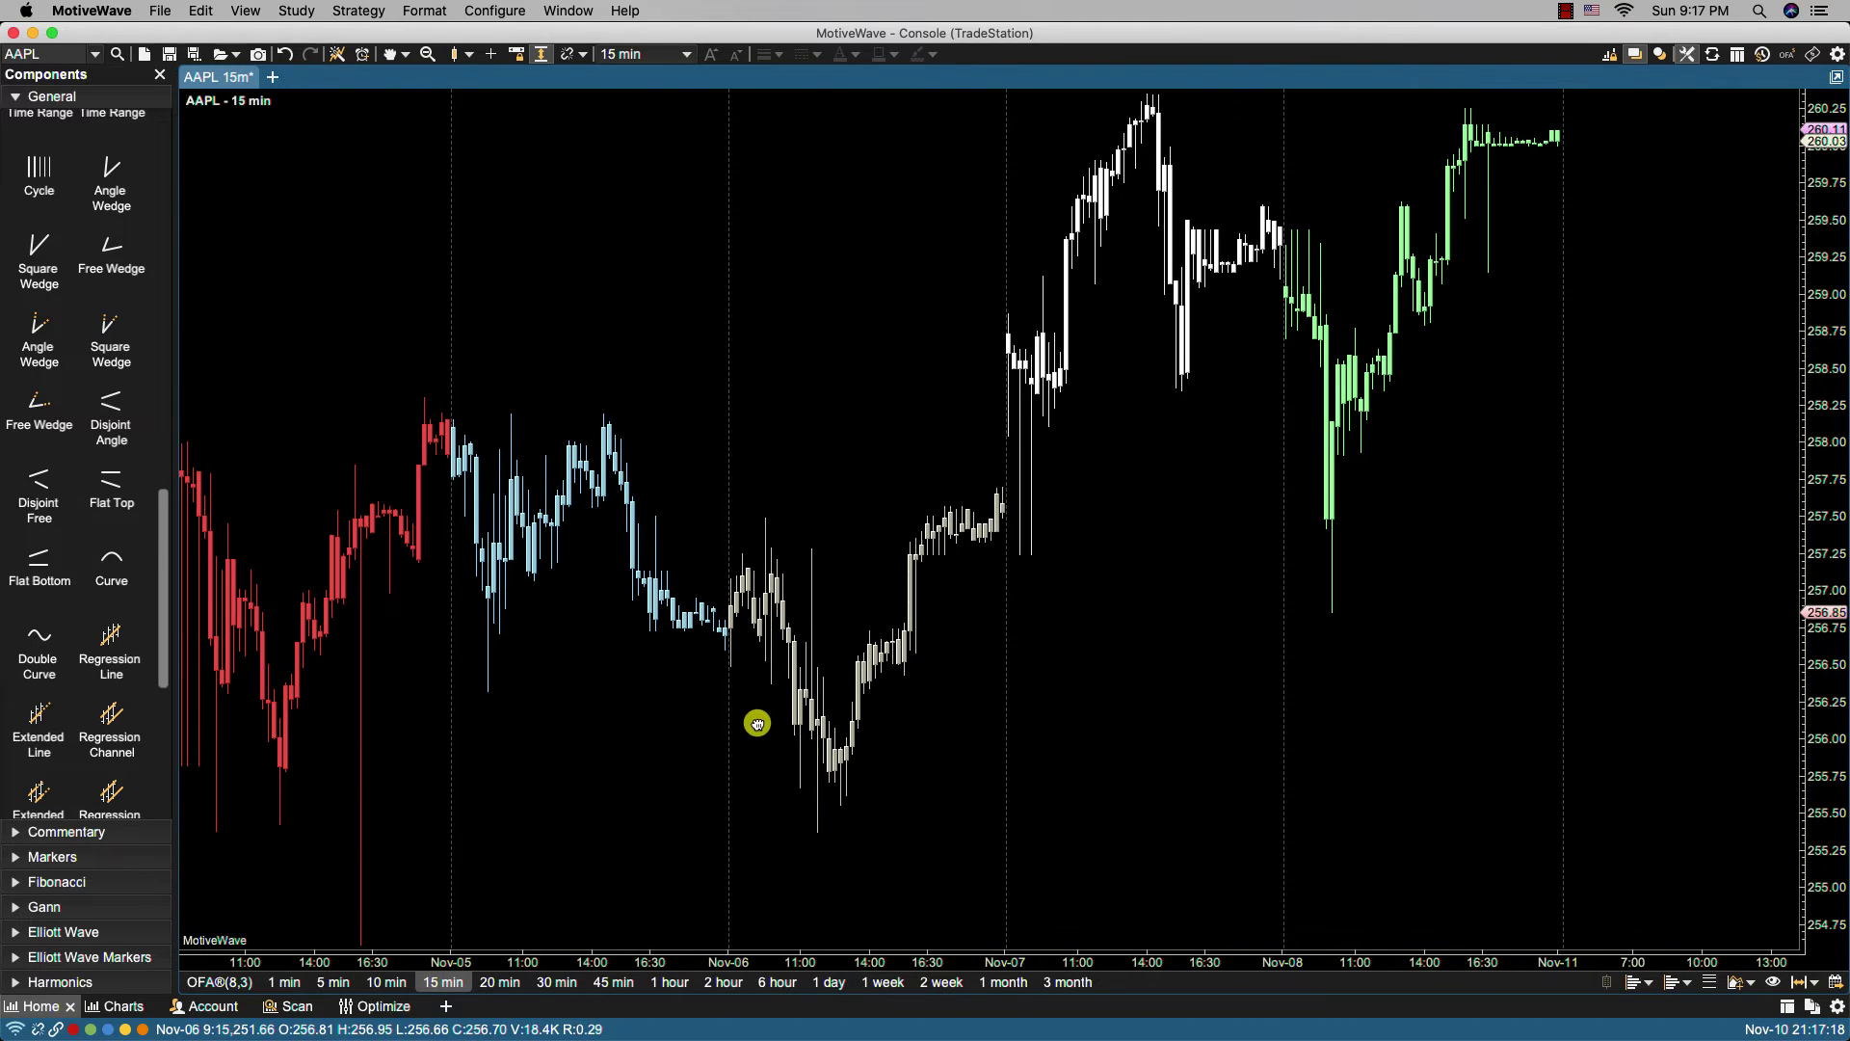
Bring Preferences back via Window and apply the Alternate Day bar scheme.
click(554, 15)
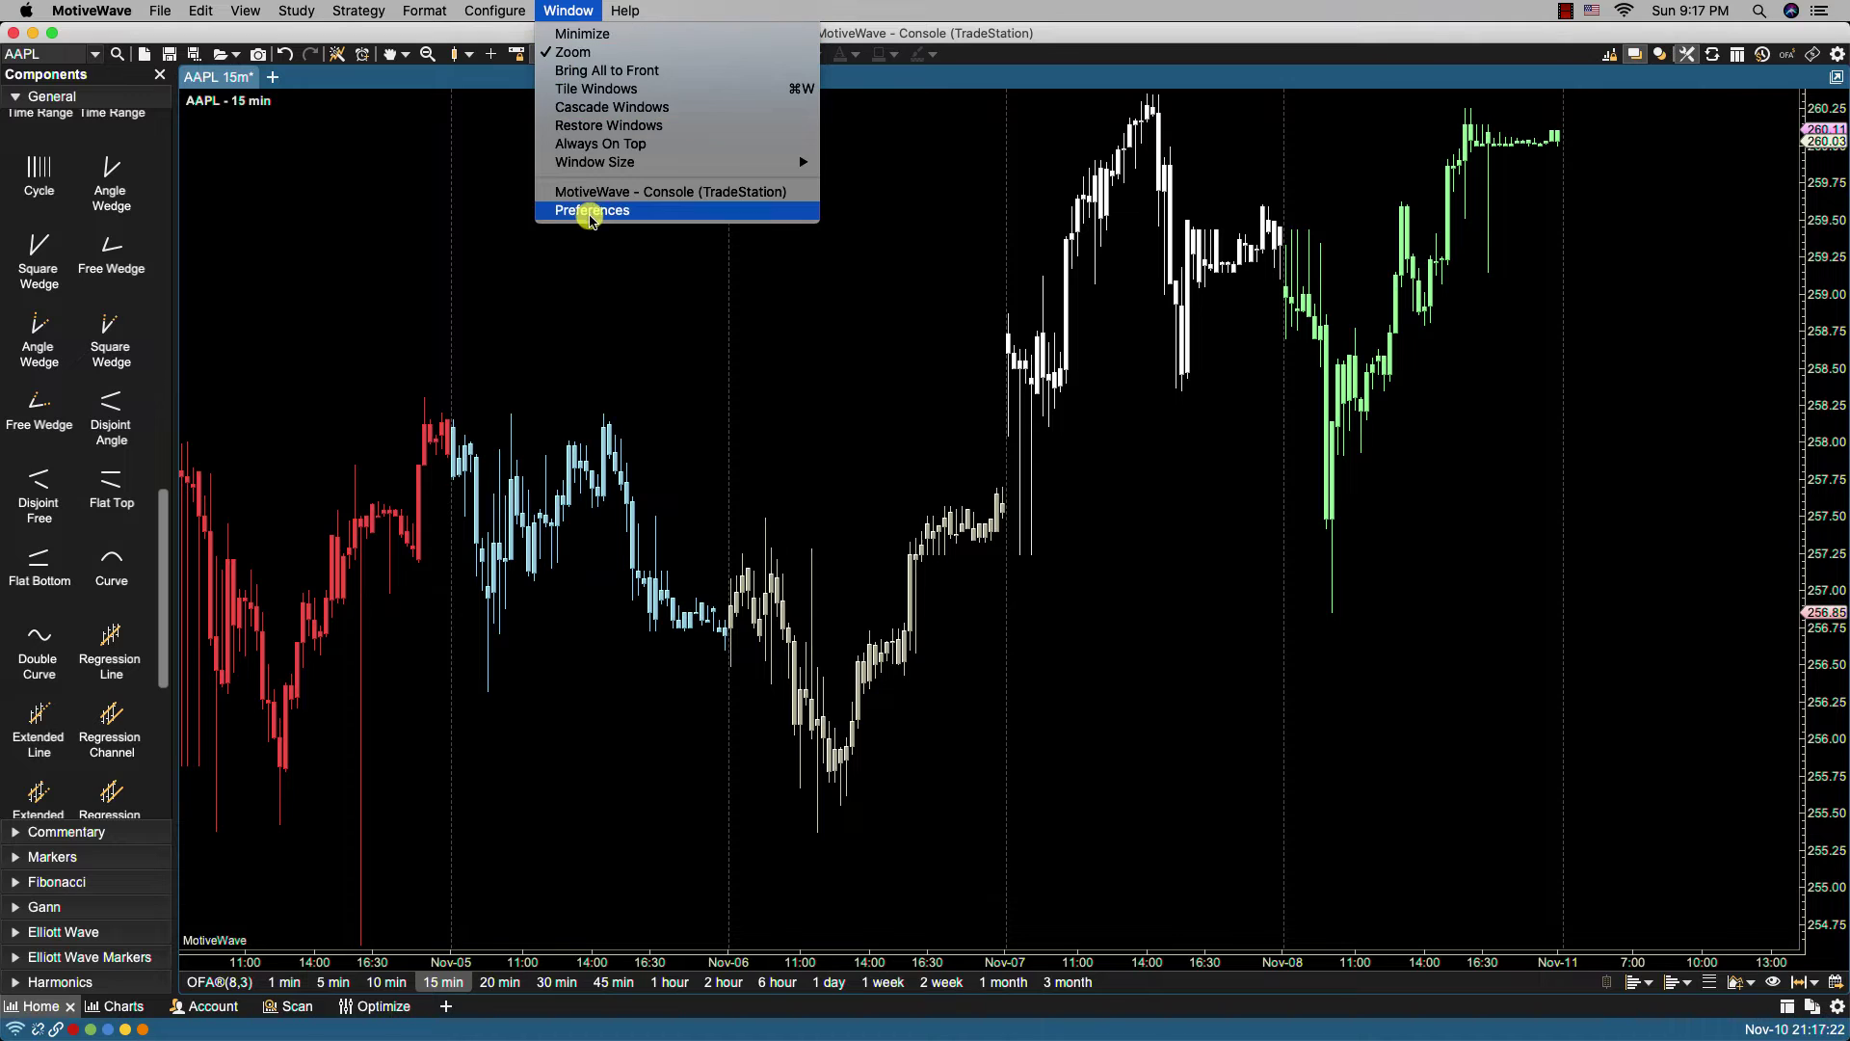
click(591, 210)
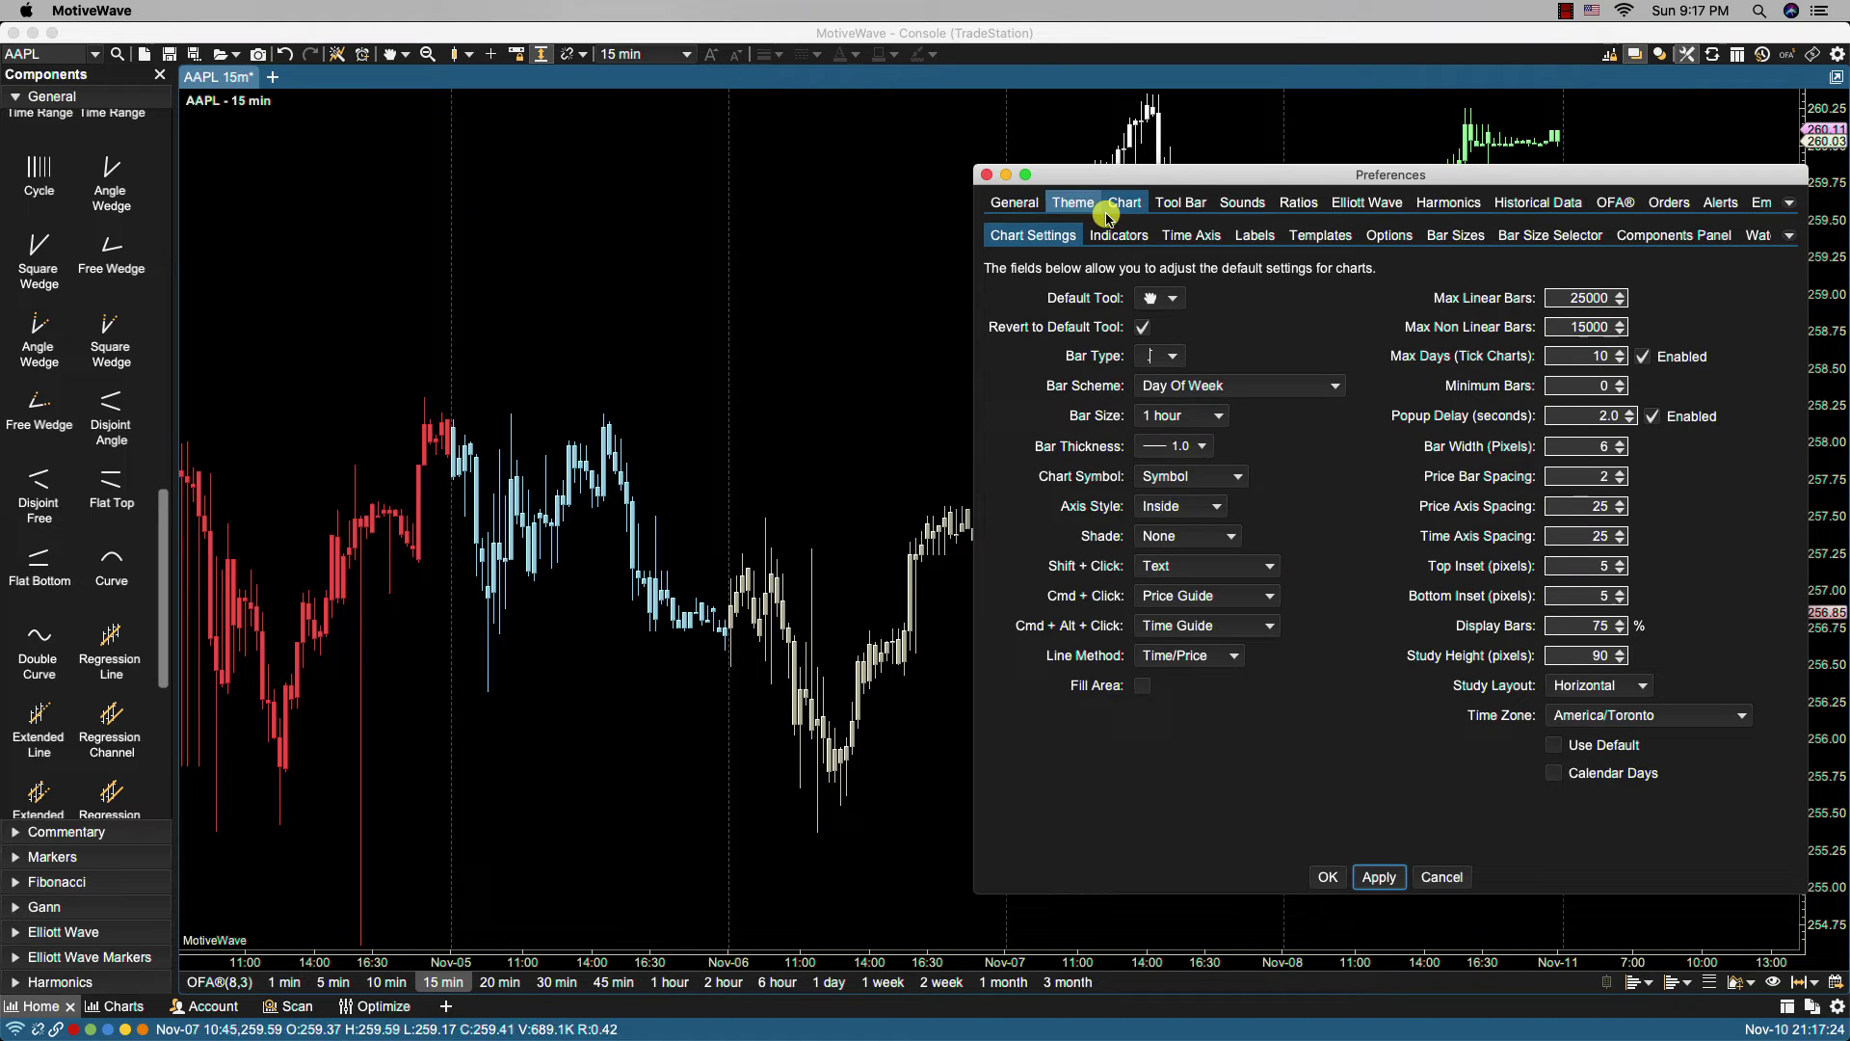
click(1280, 390)
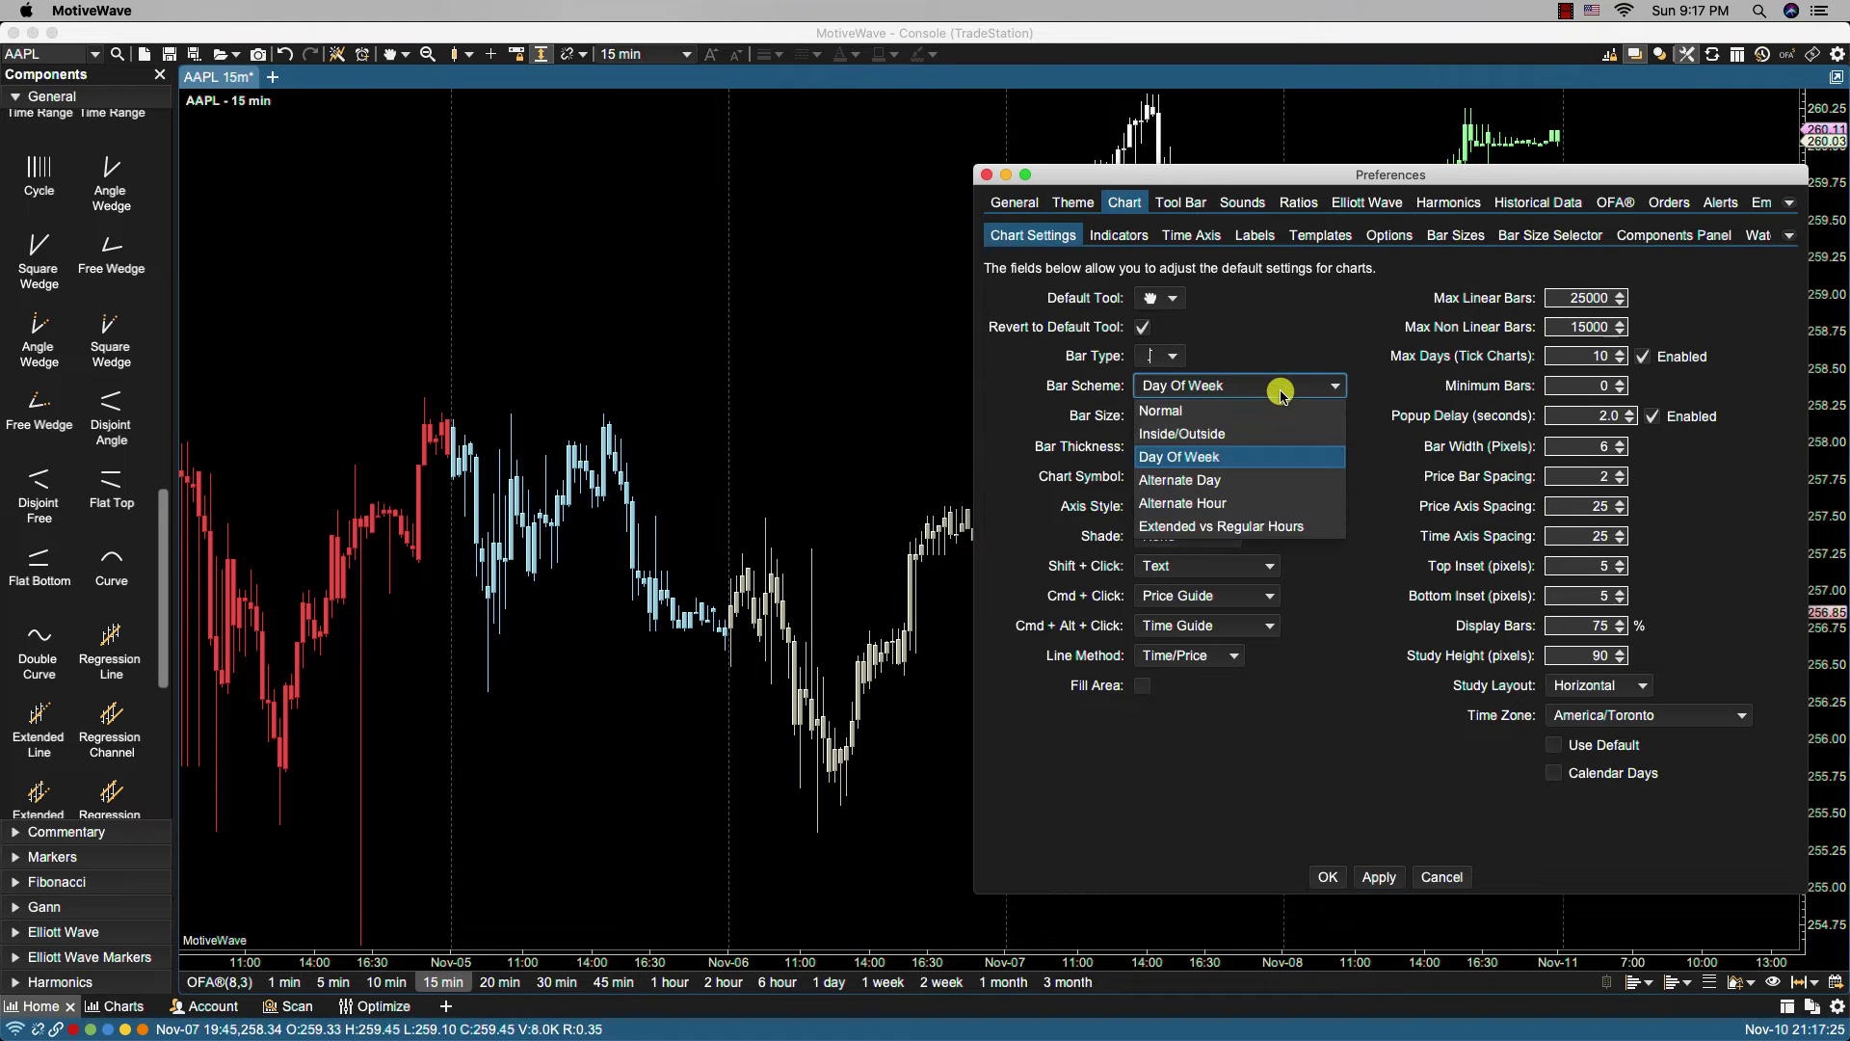
click(1186, 479)
click(1376, 877)
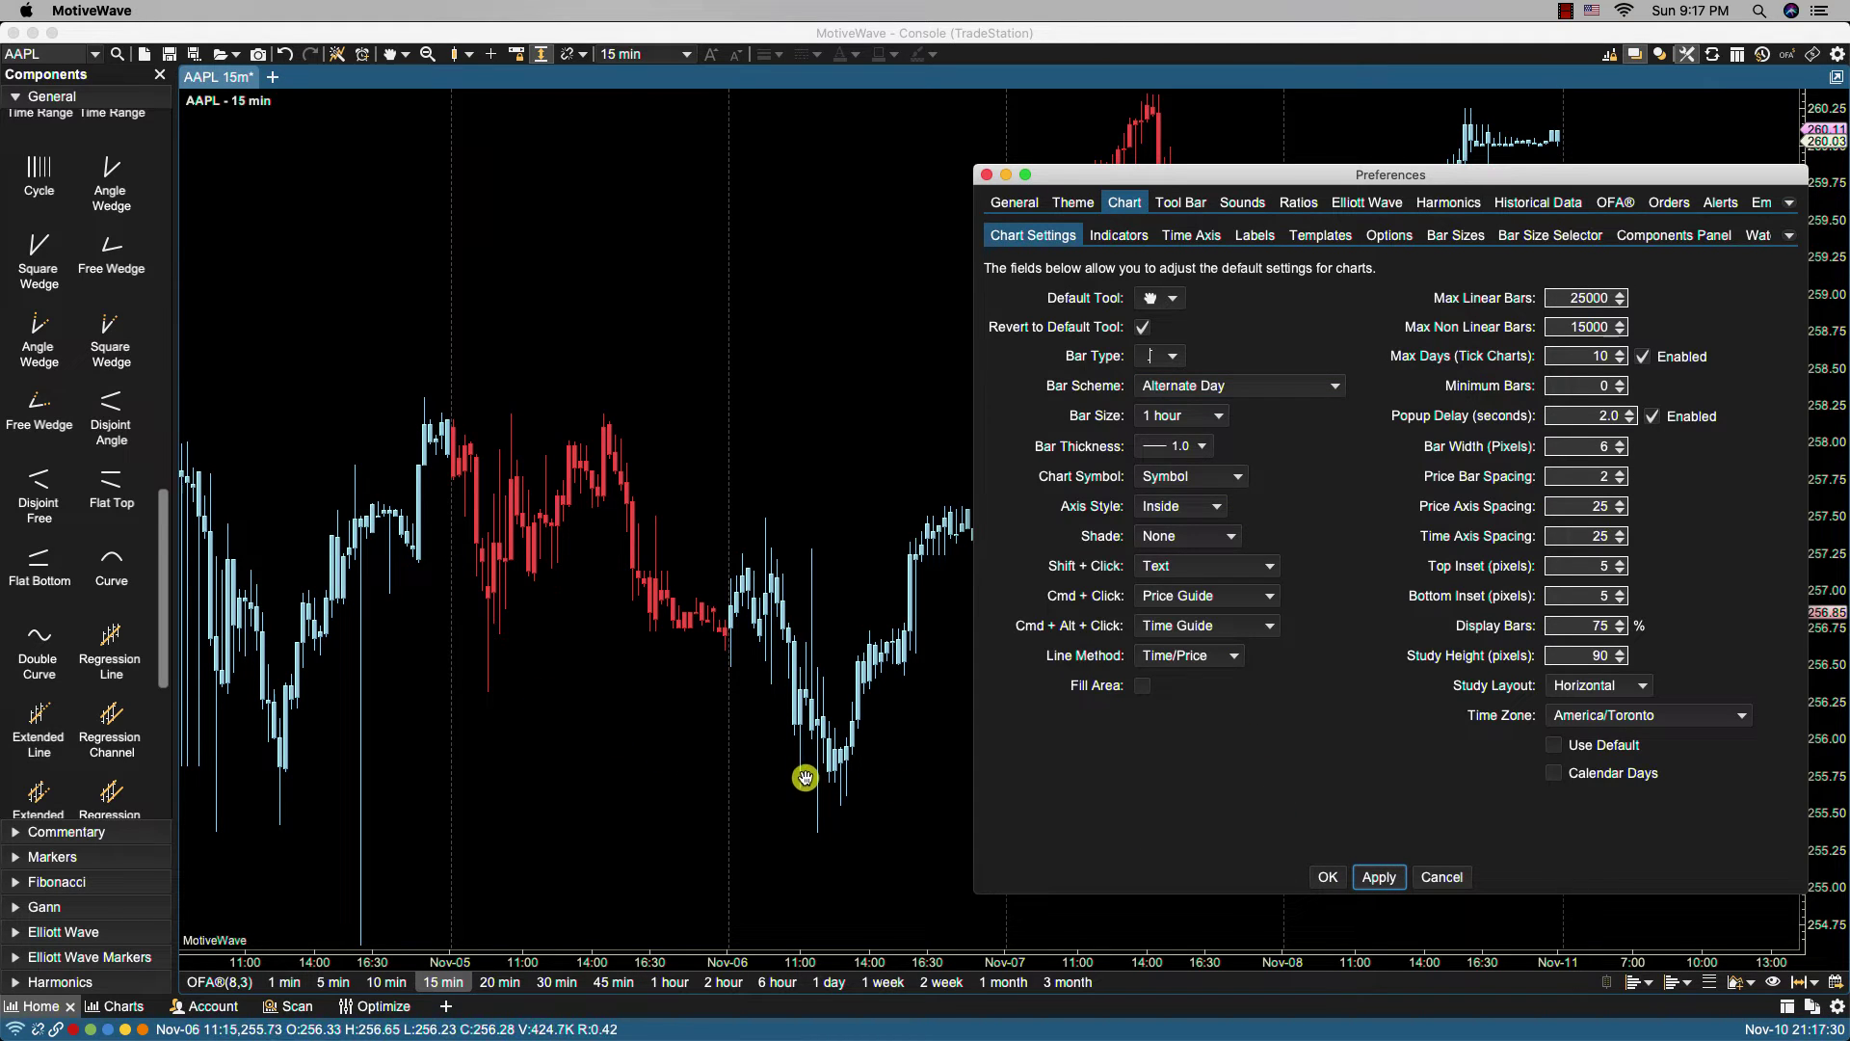
Apply Alternate Hour, close Preferences, and switch the AAPL chart to 1-hour bars.
click(1237, 391)
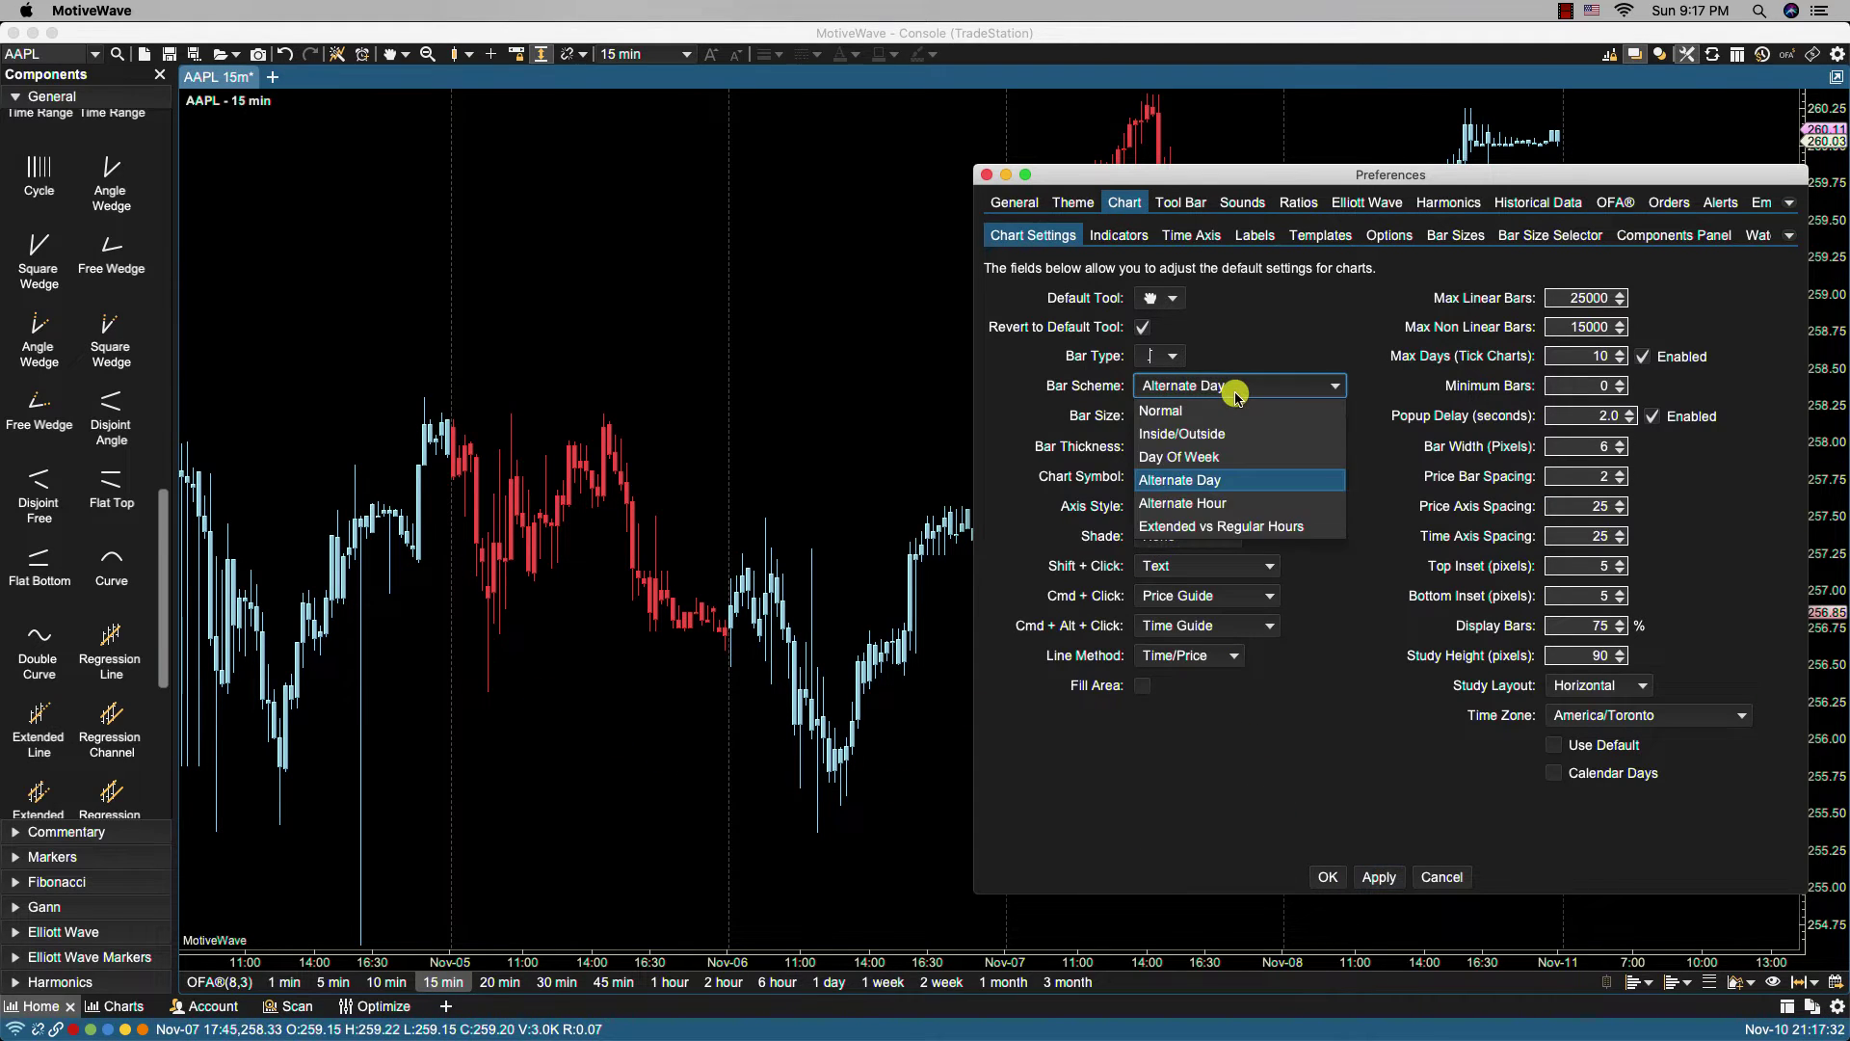
click(1194, 503)
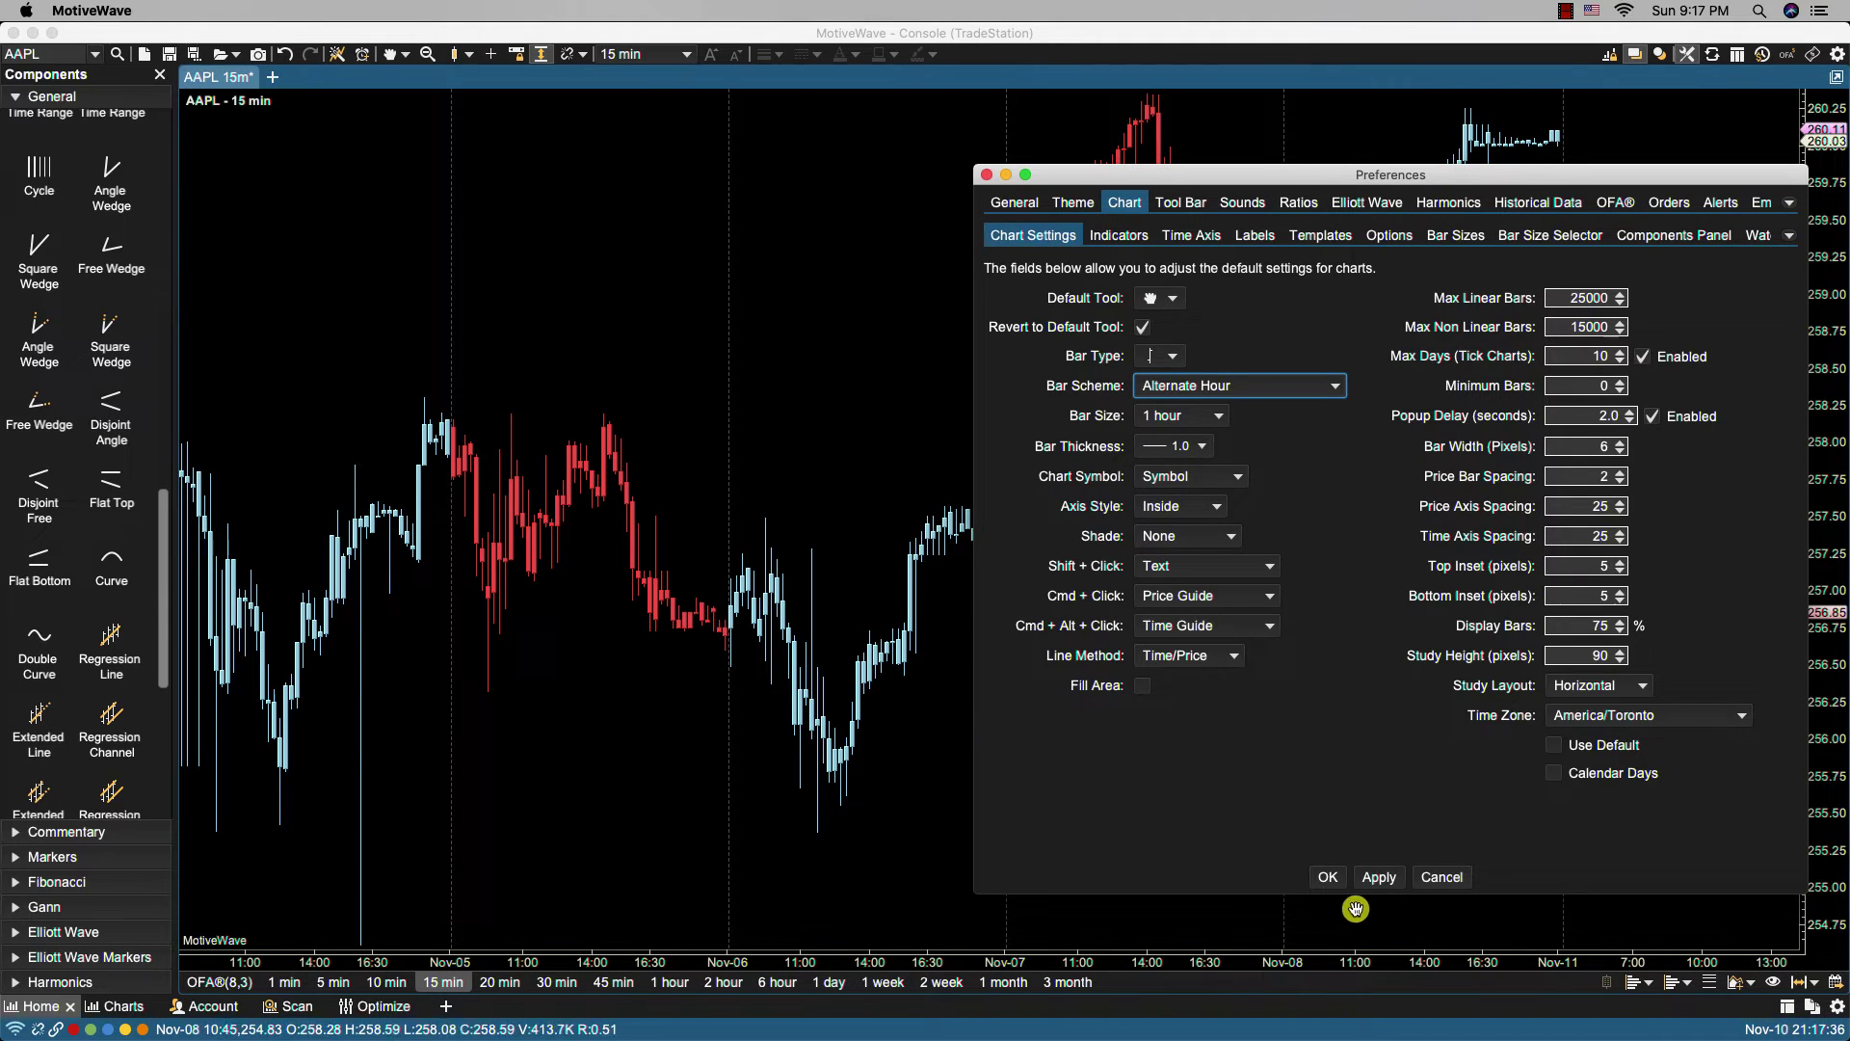
click(1378, 877)
click(1326, 877)
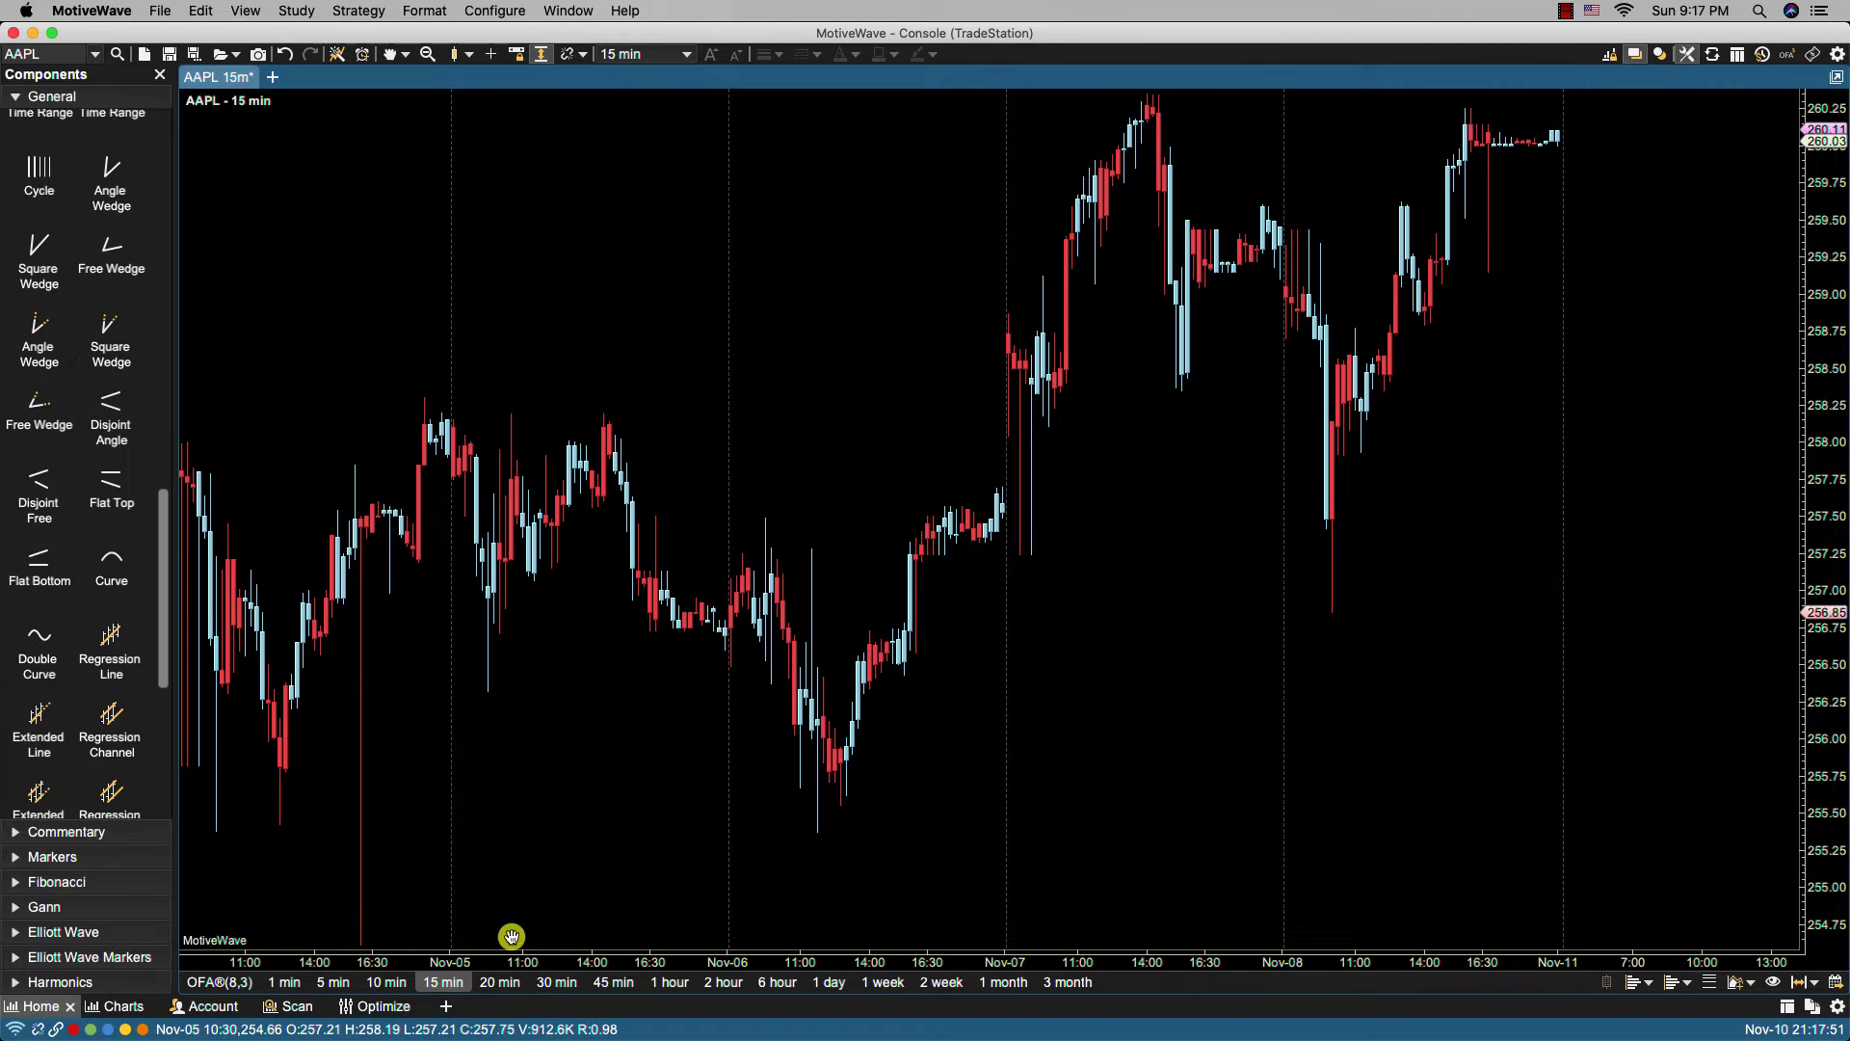
click(664, 982)
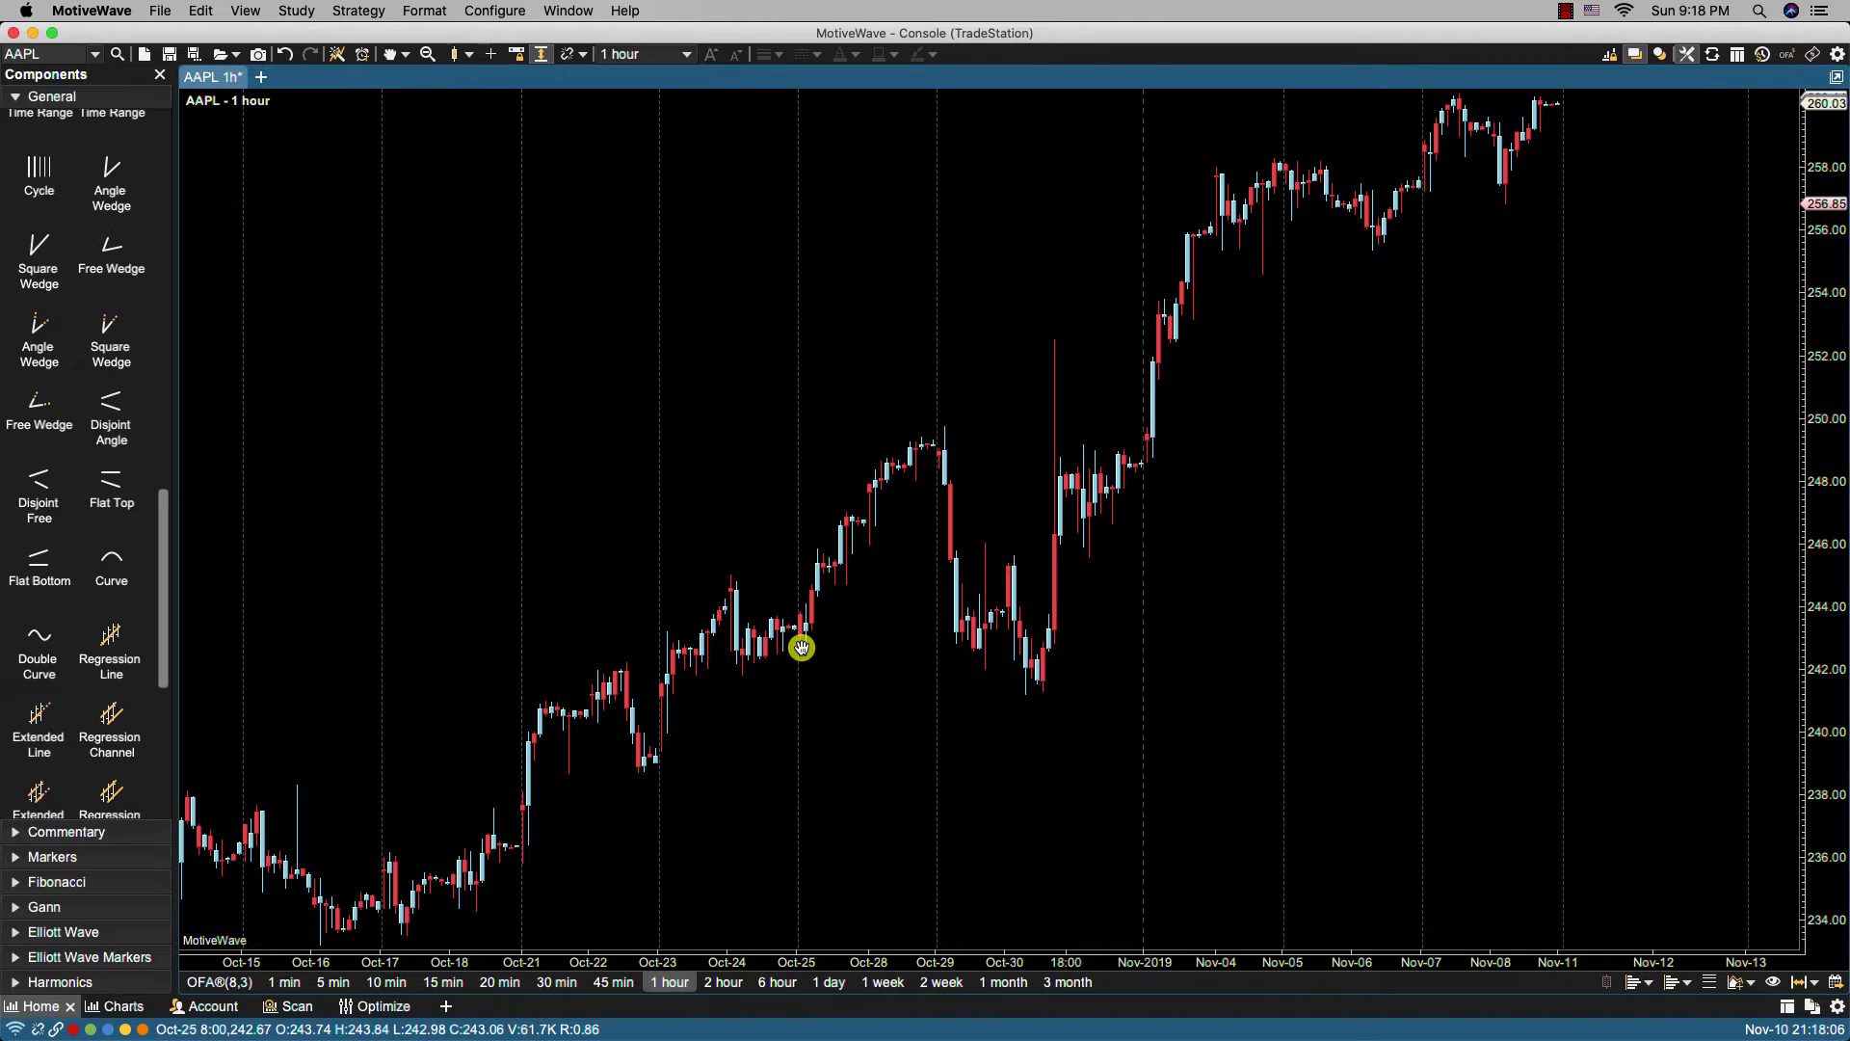
Return the chart to 15-minute bars and reopen the Chart Settings preferences.
click(417, 987)
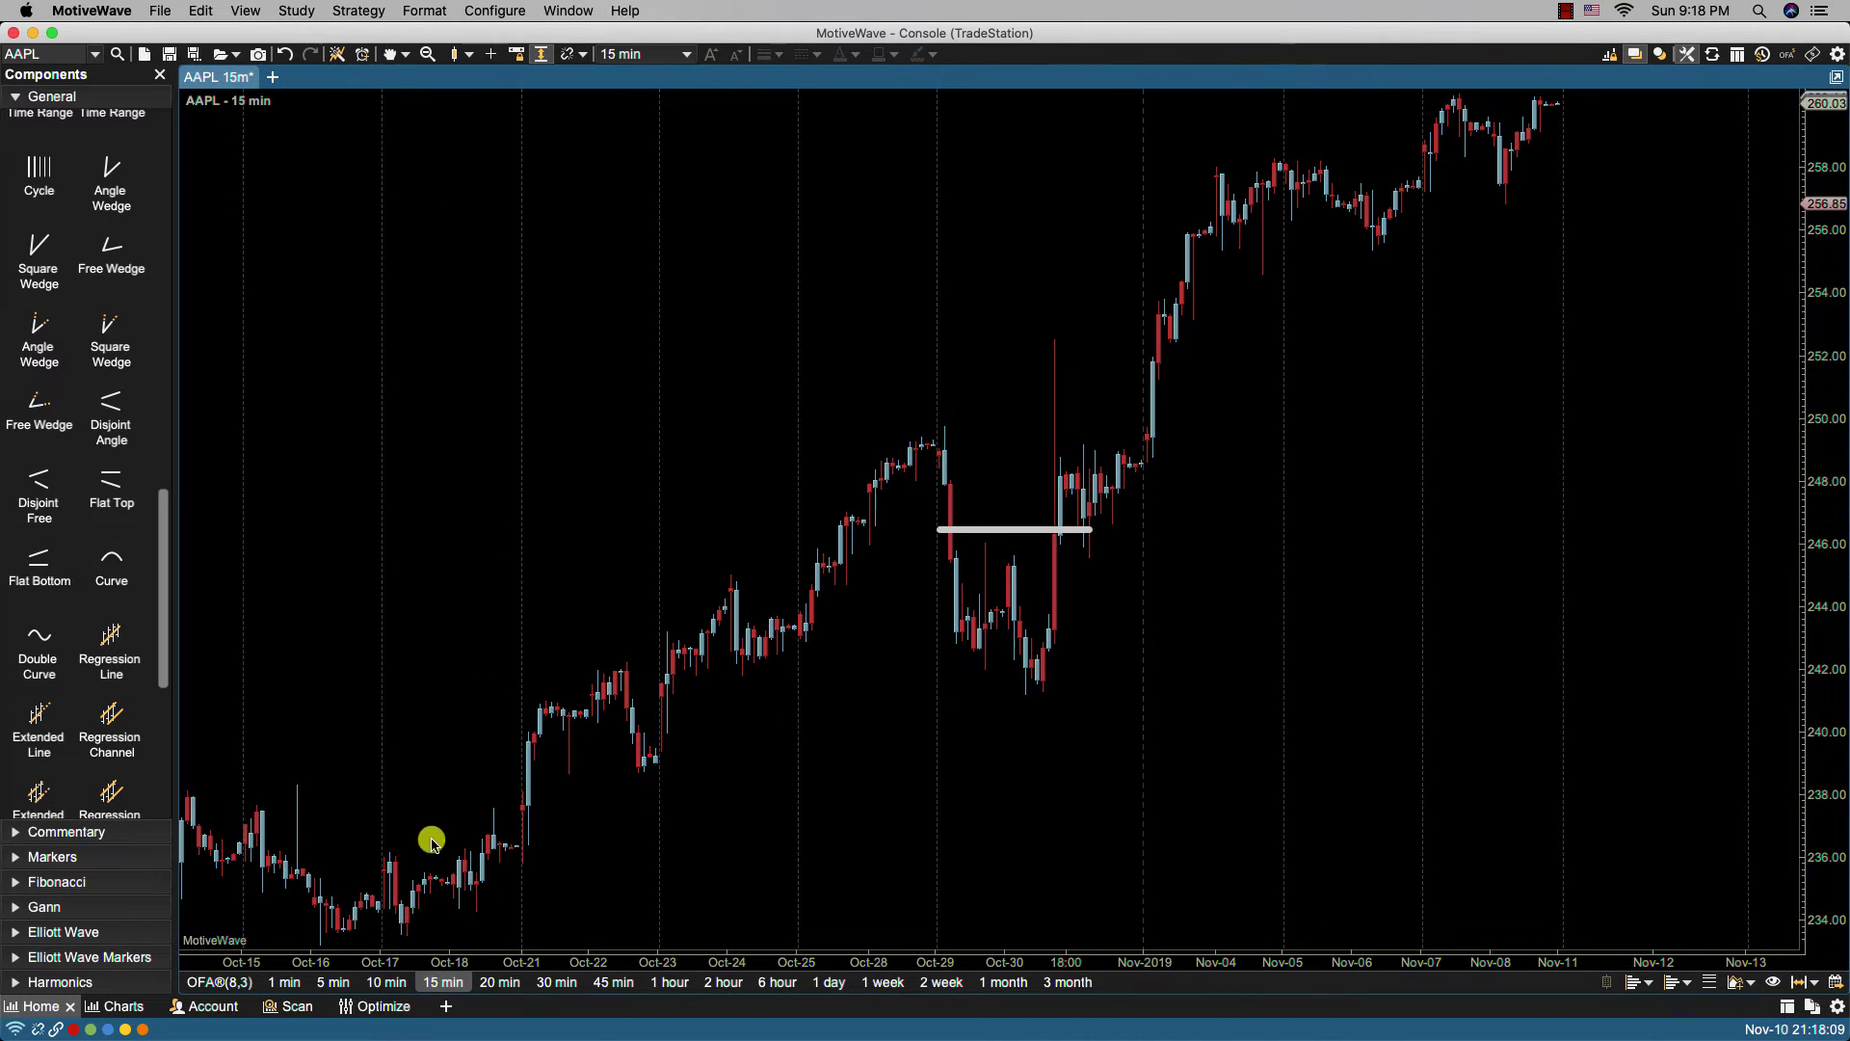
click(527, 9)
click(605, 116)
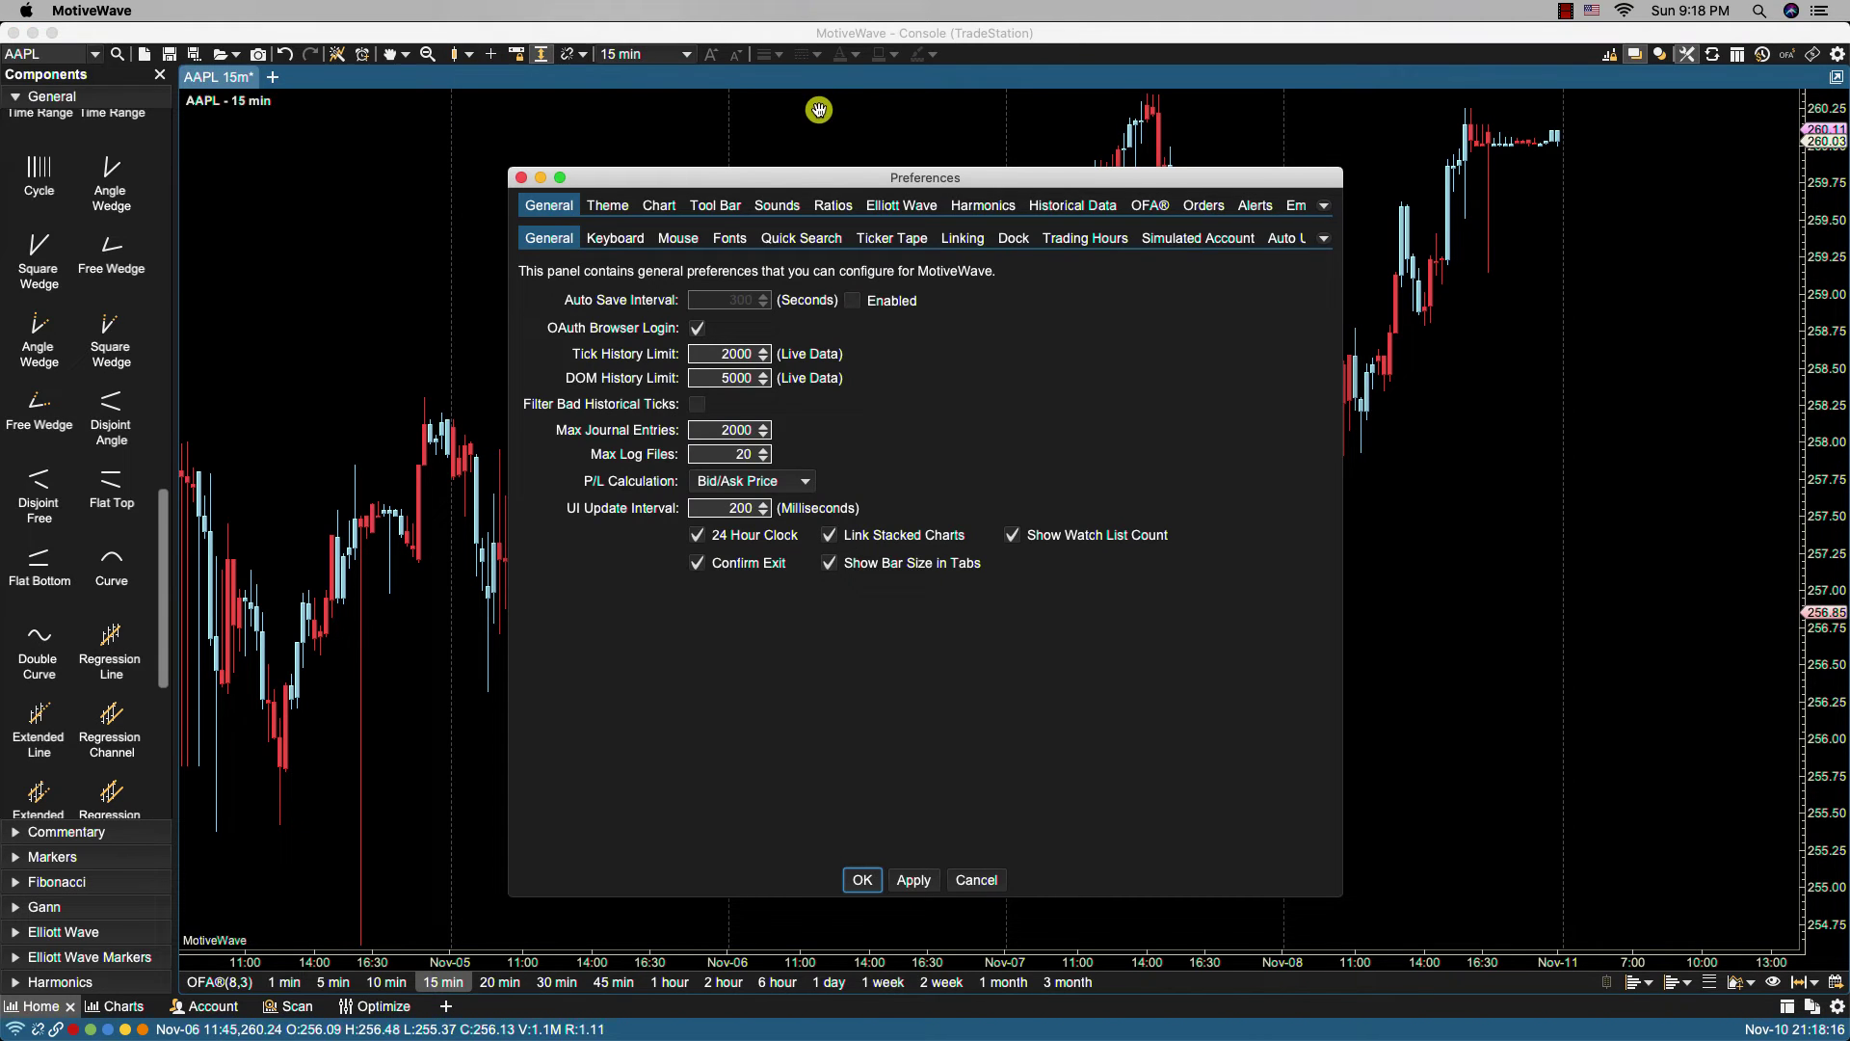
click(658, 206)
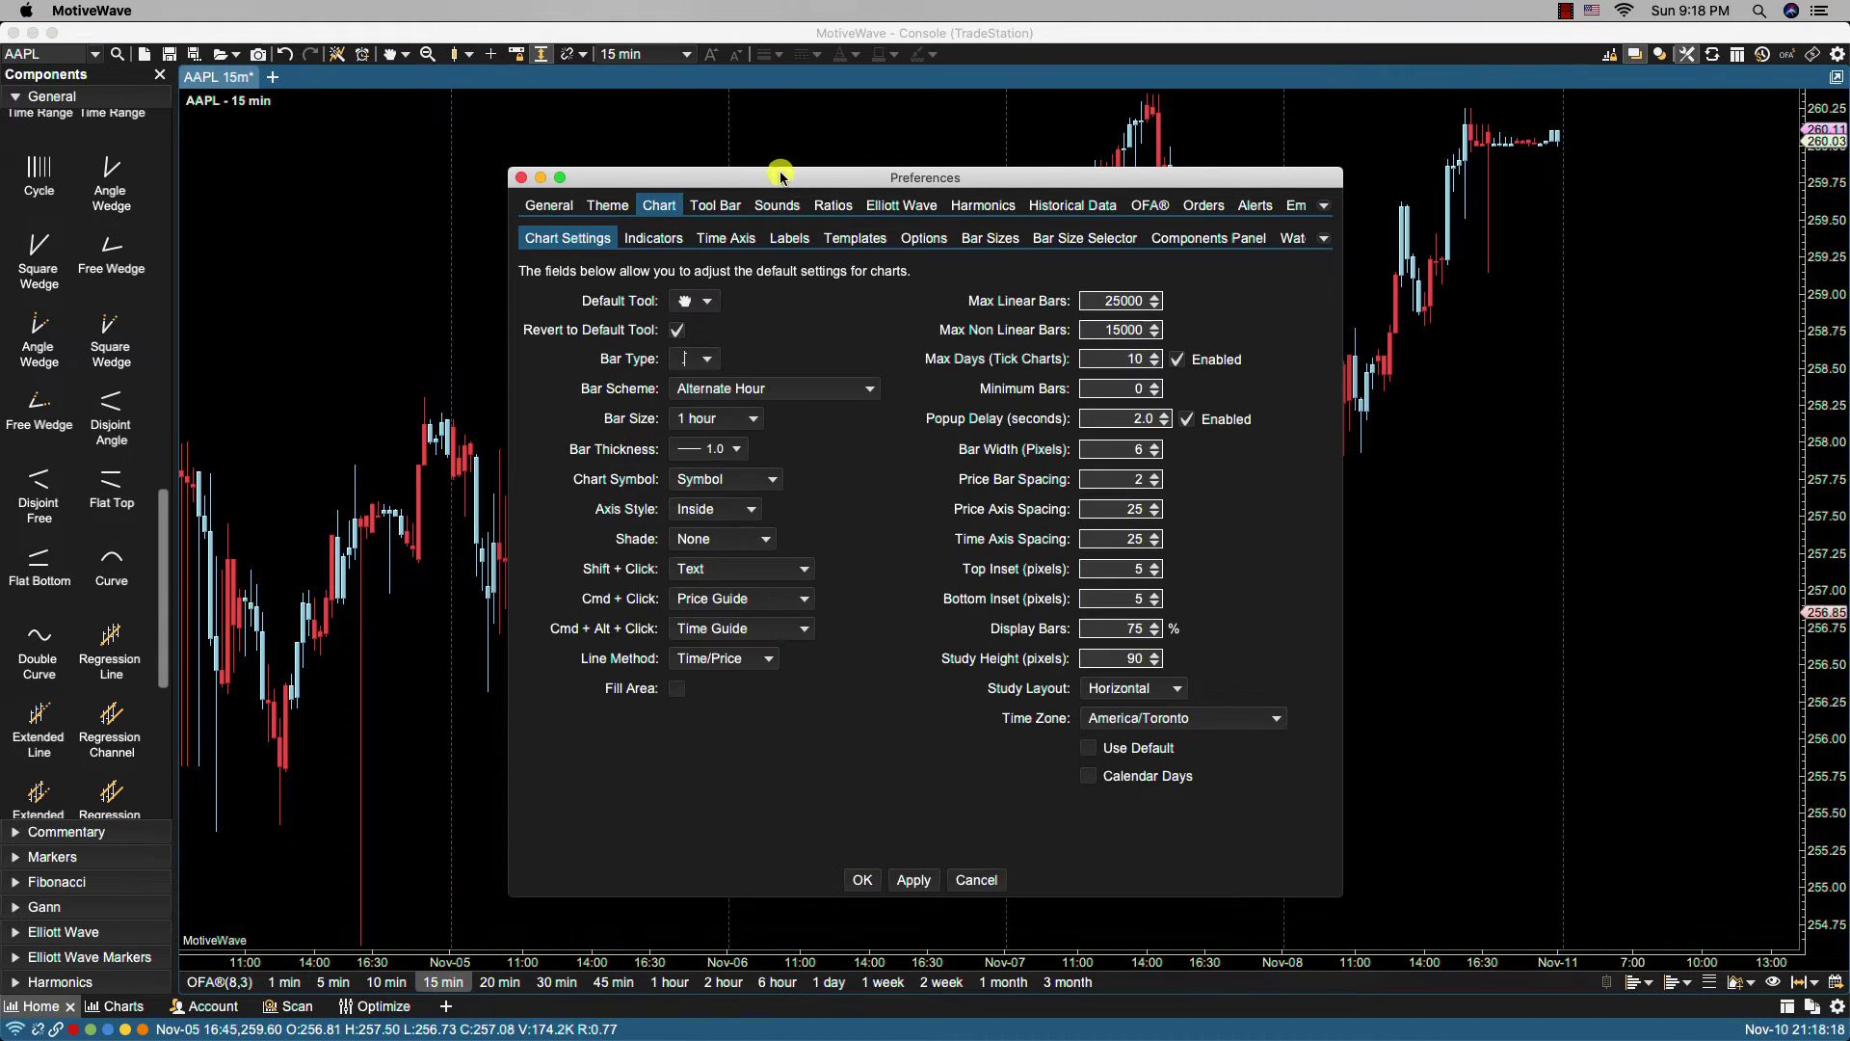
drag(783, 175, 1110, 134)
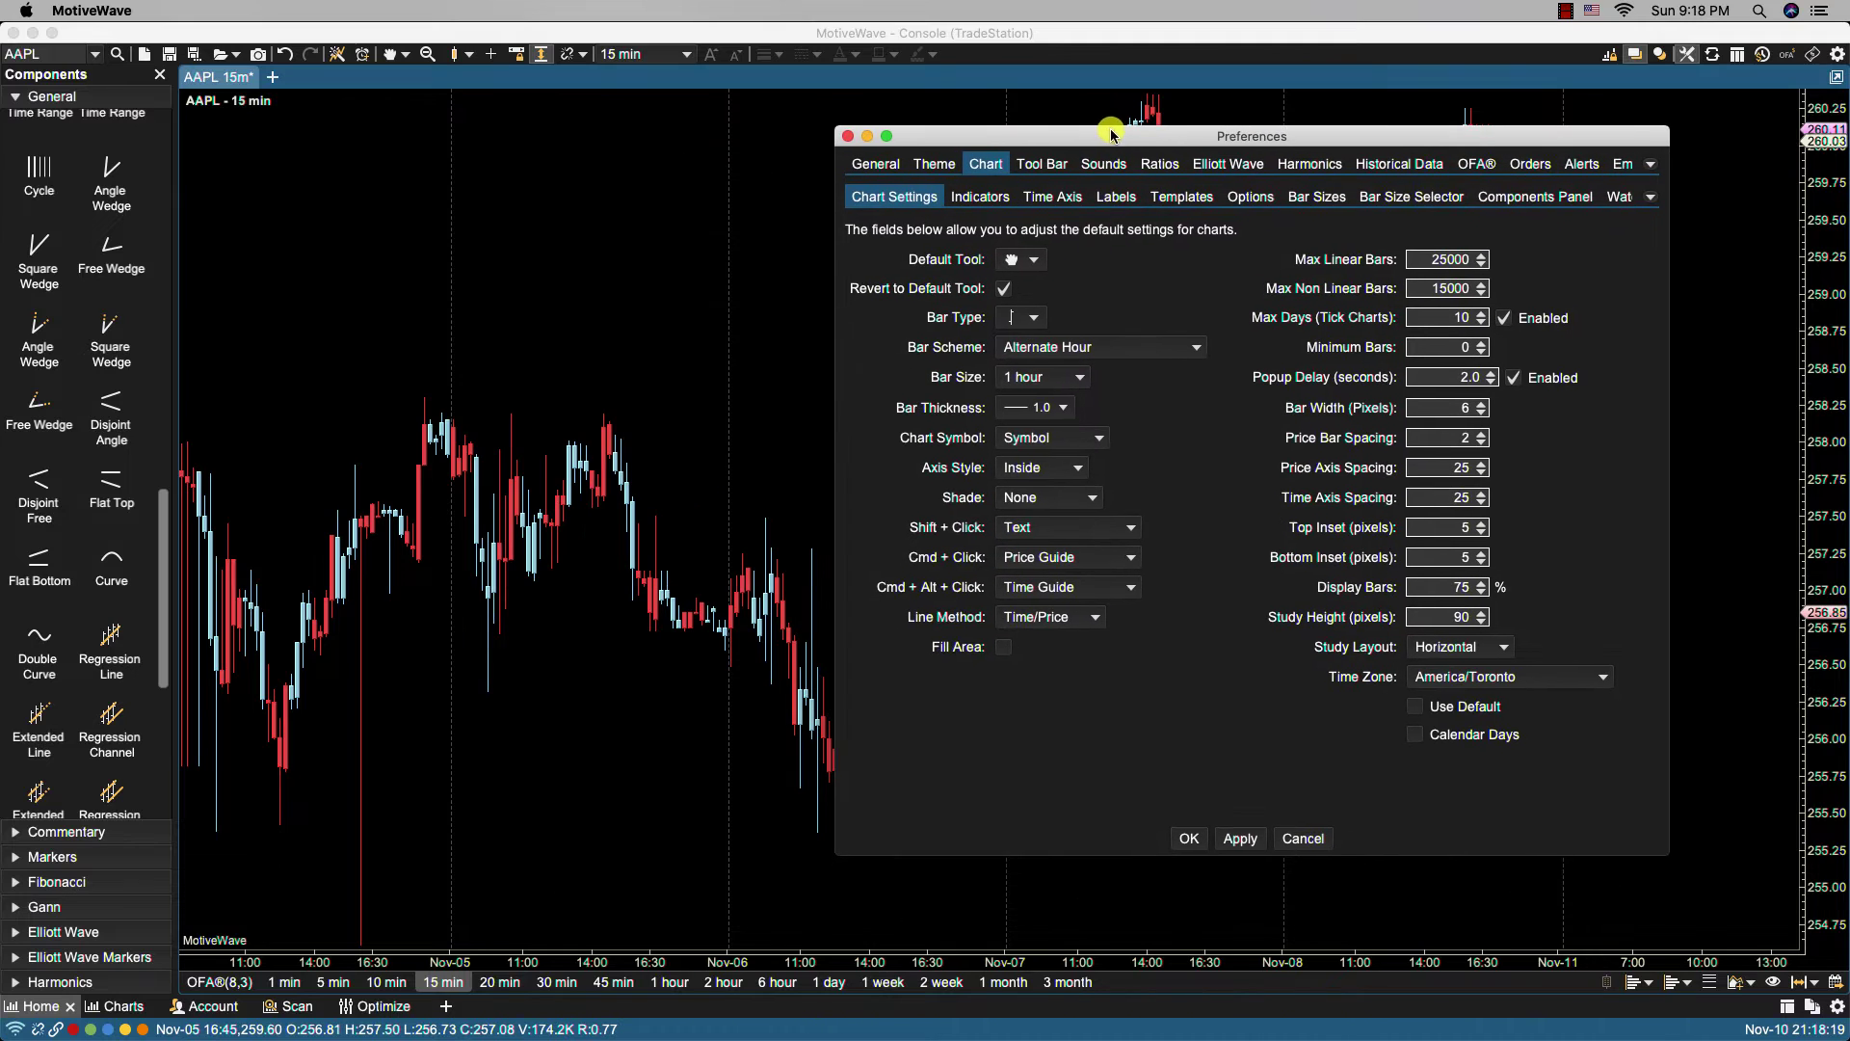
Preview the Extended vs Regular Hours bar scheme, then set it back to Normal.
click(1120, 344)
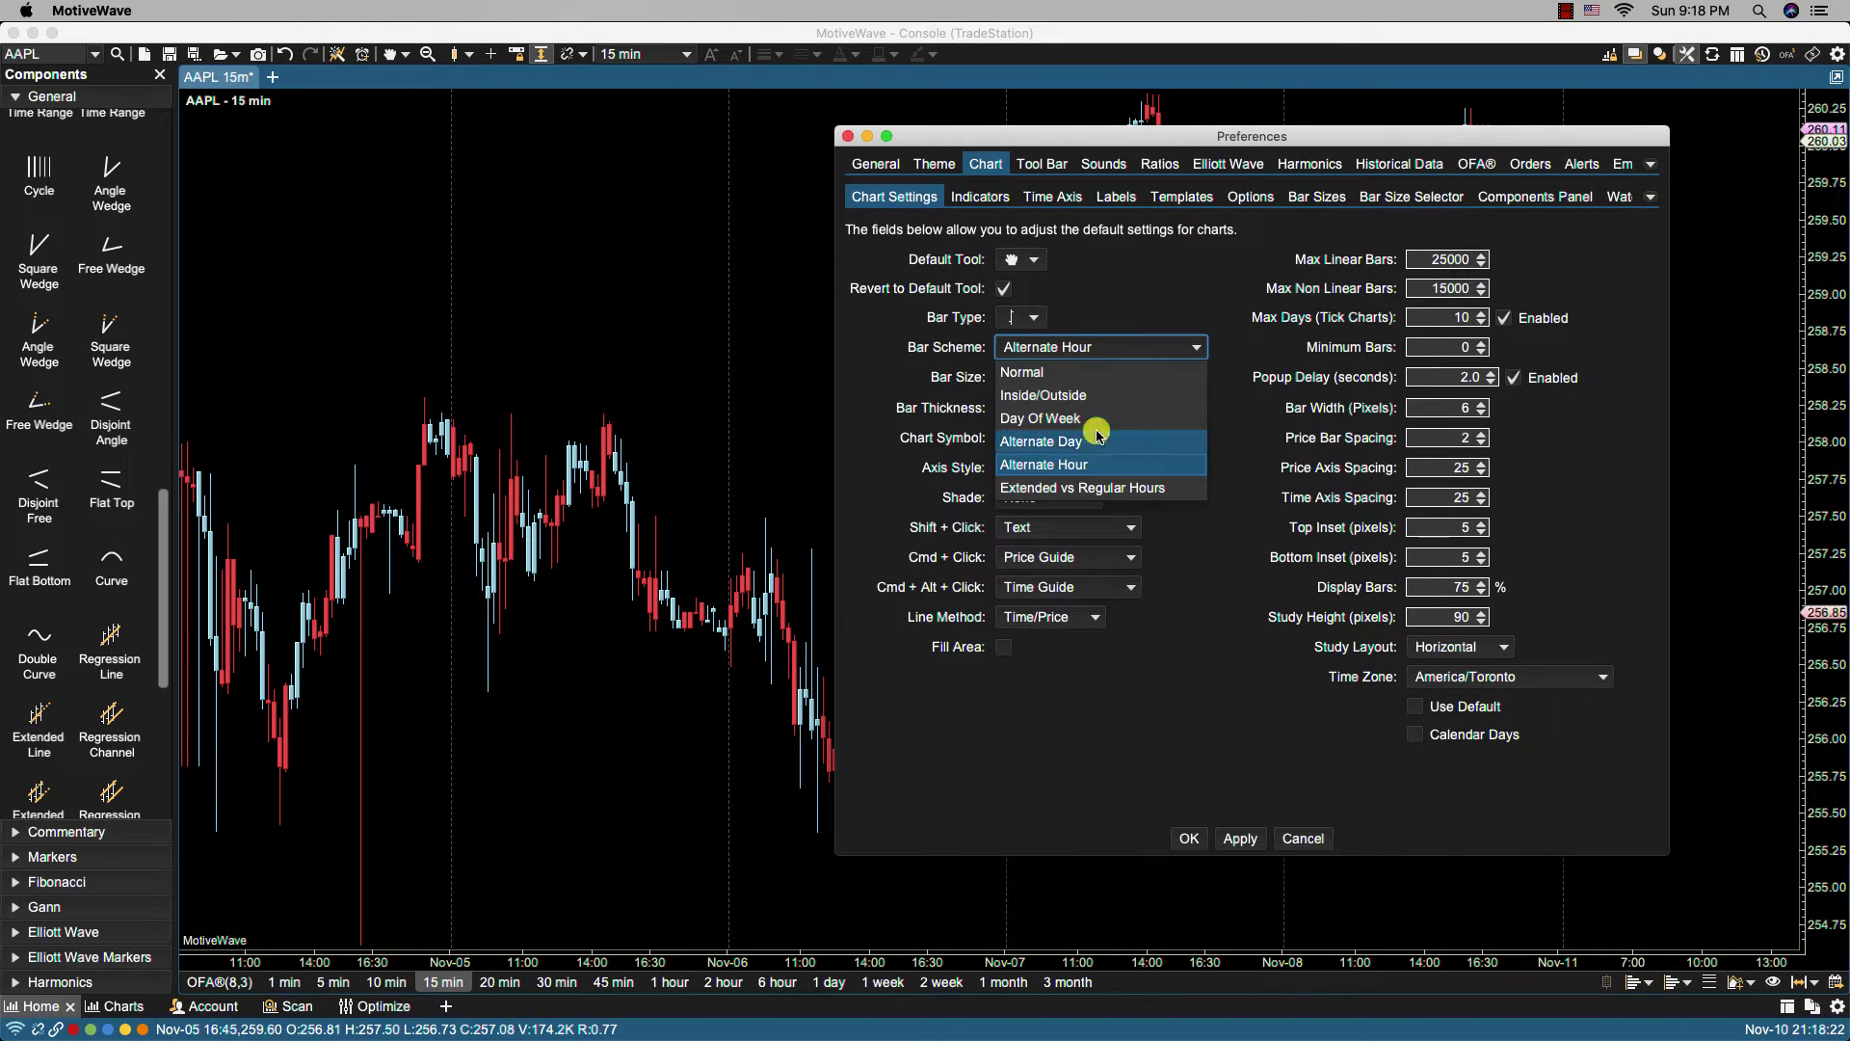
click(1077, 489)
click(1232, 839)
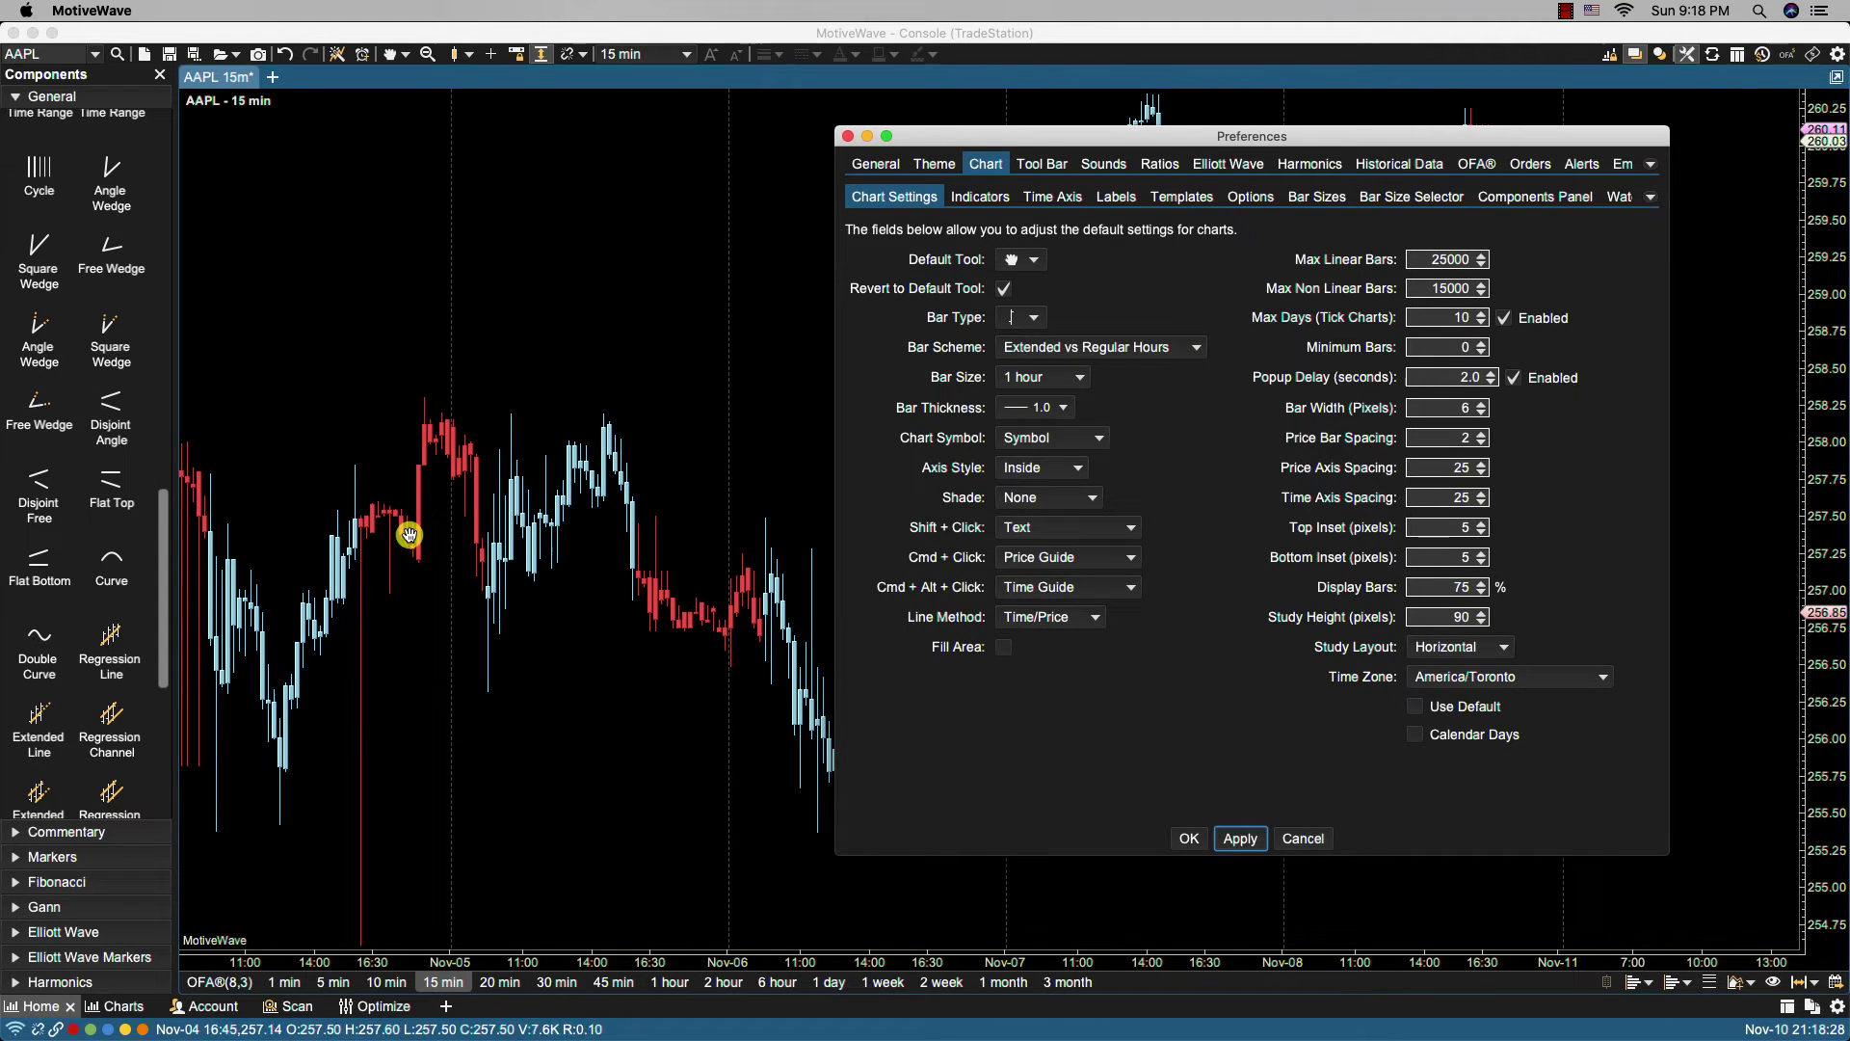
click(1052, 348)
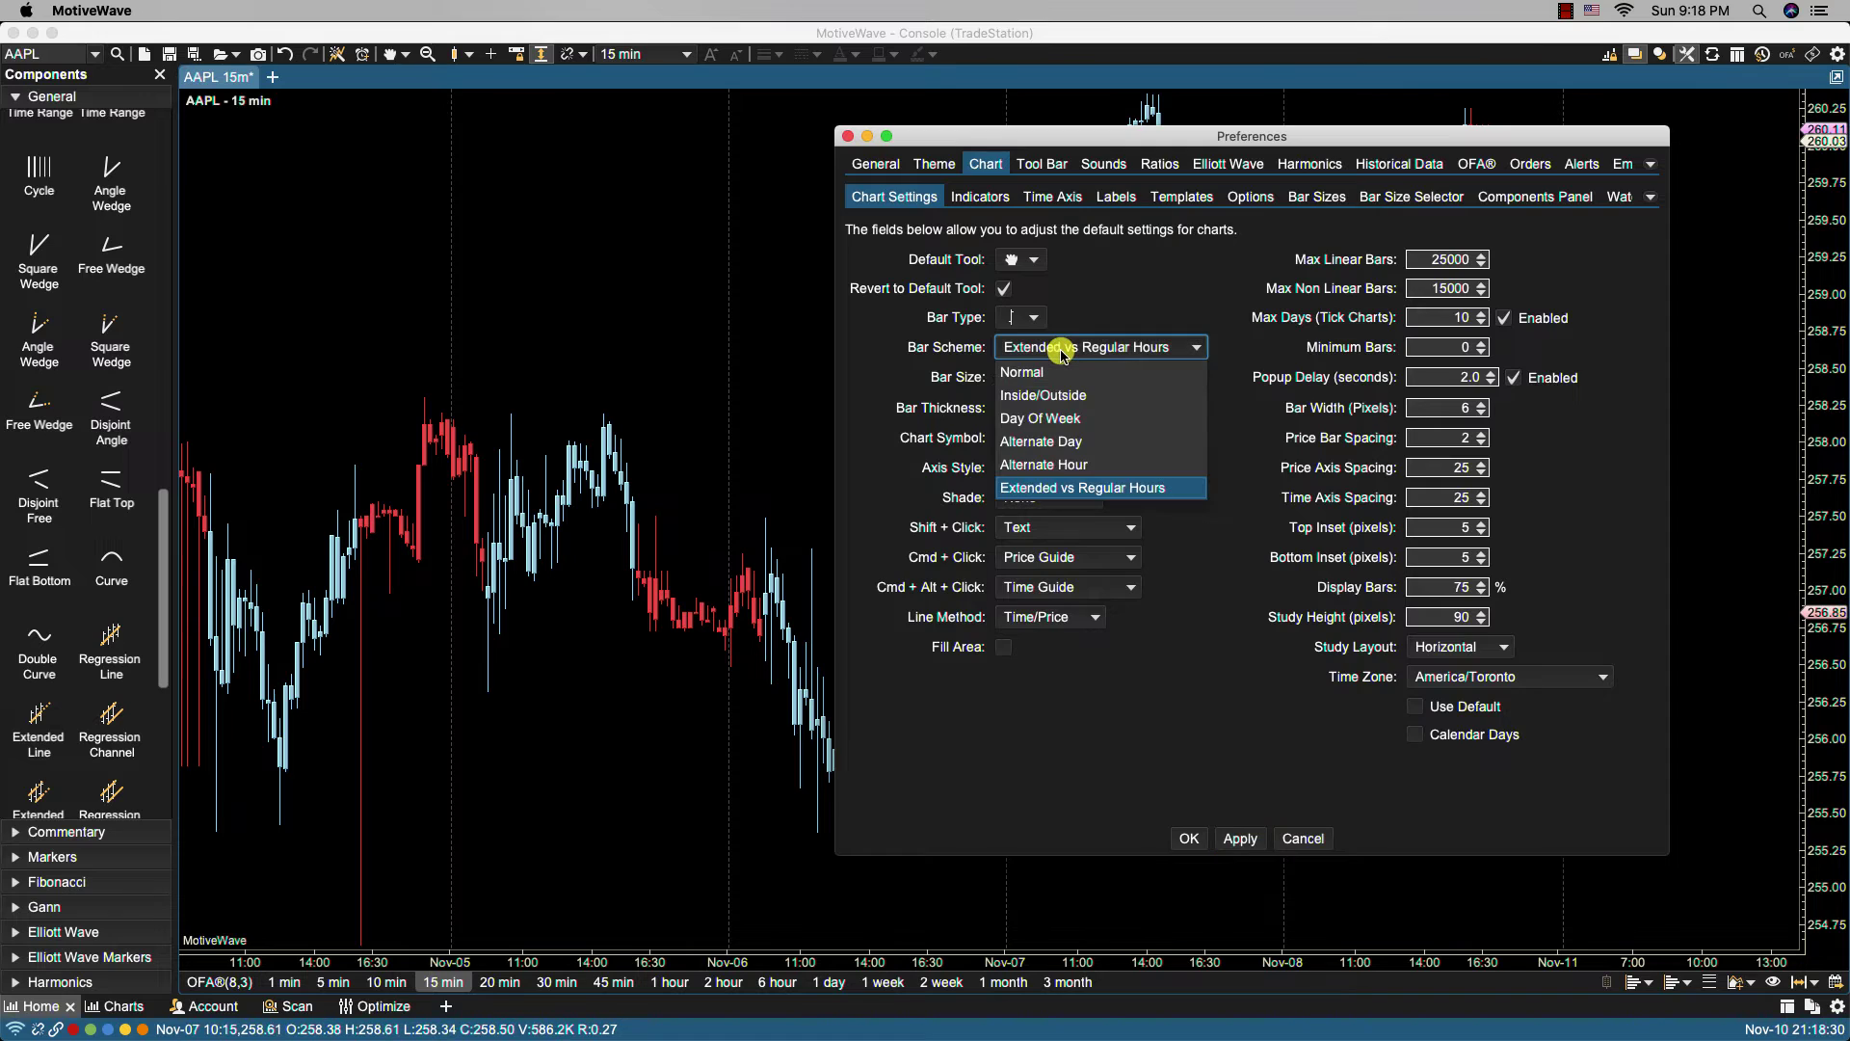
click(1052, 371)
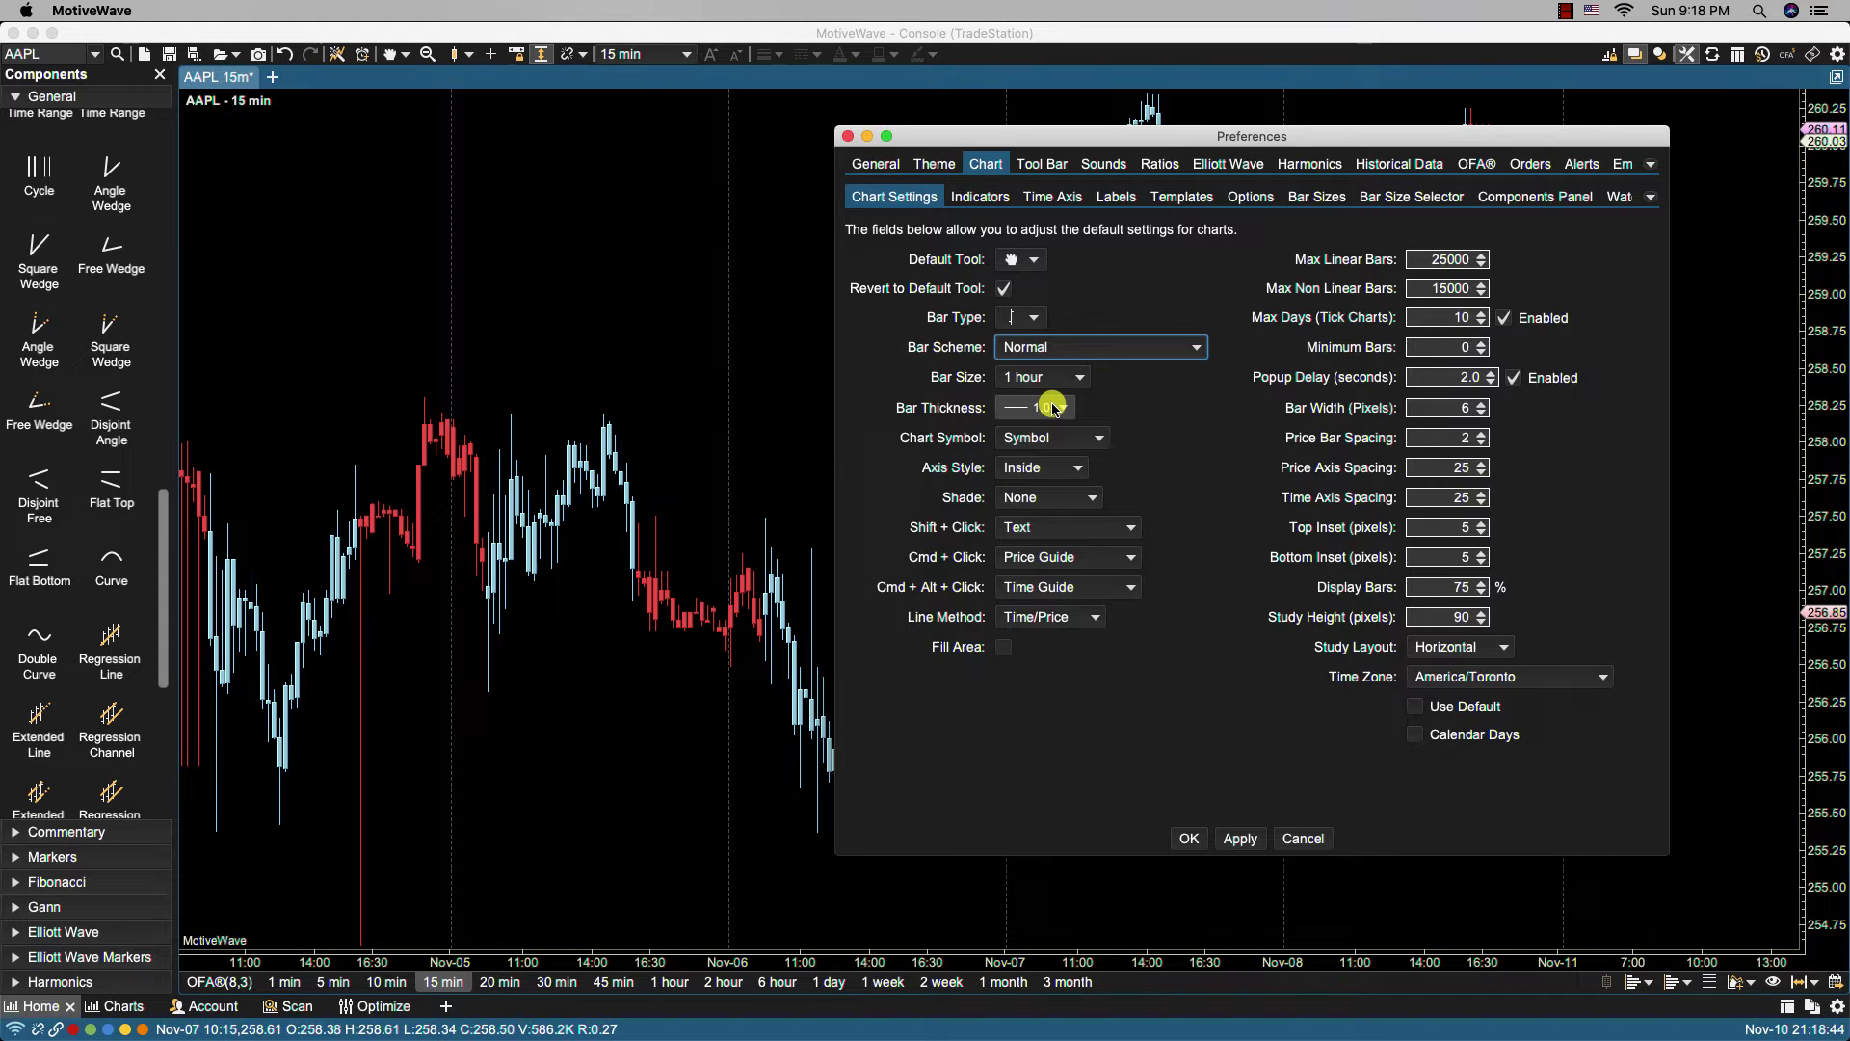
Save 15 min as the default bar size and 3.0 as bar thickness.
click(1049, 378)
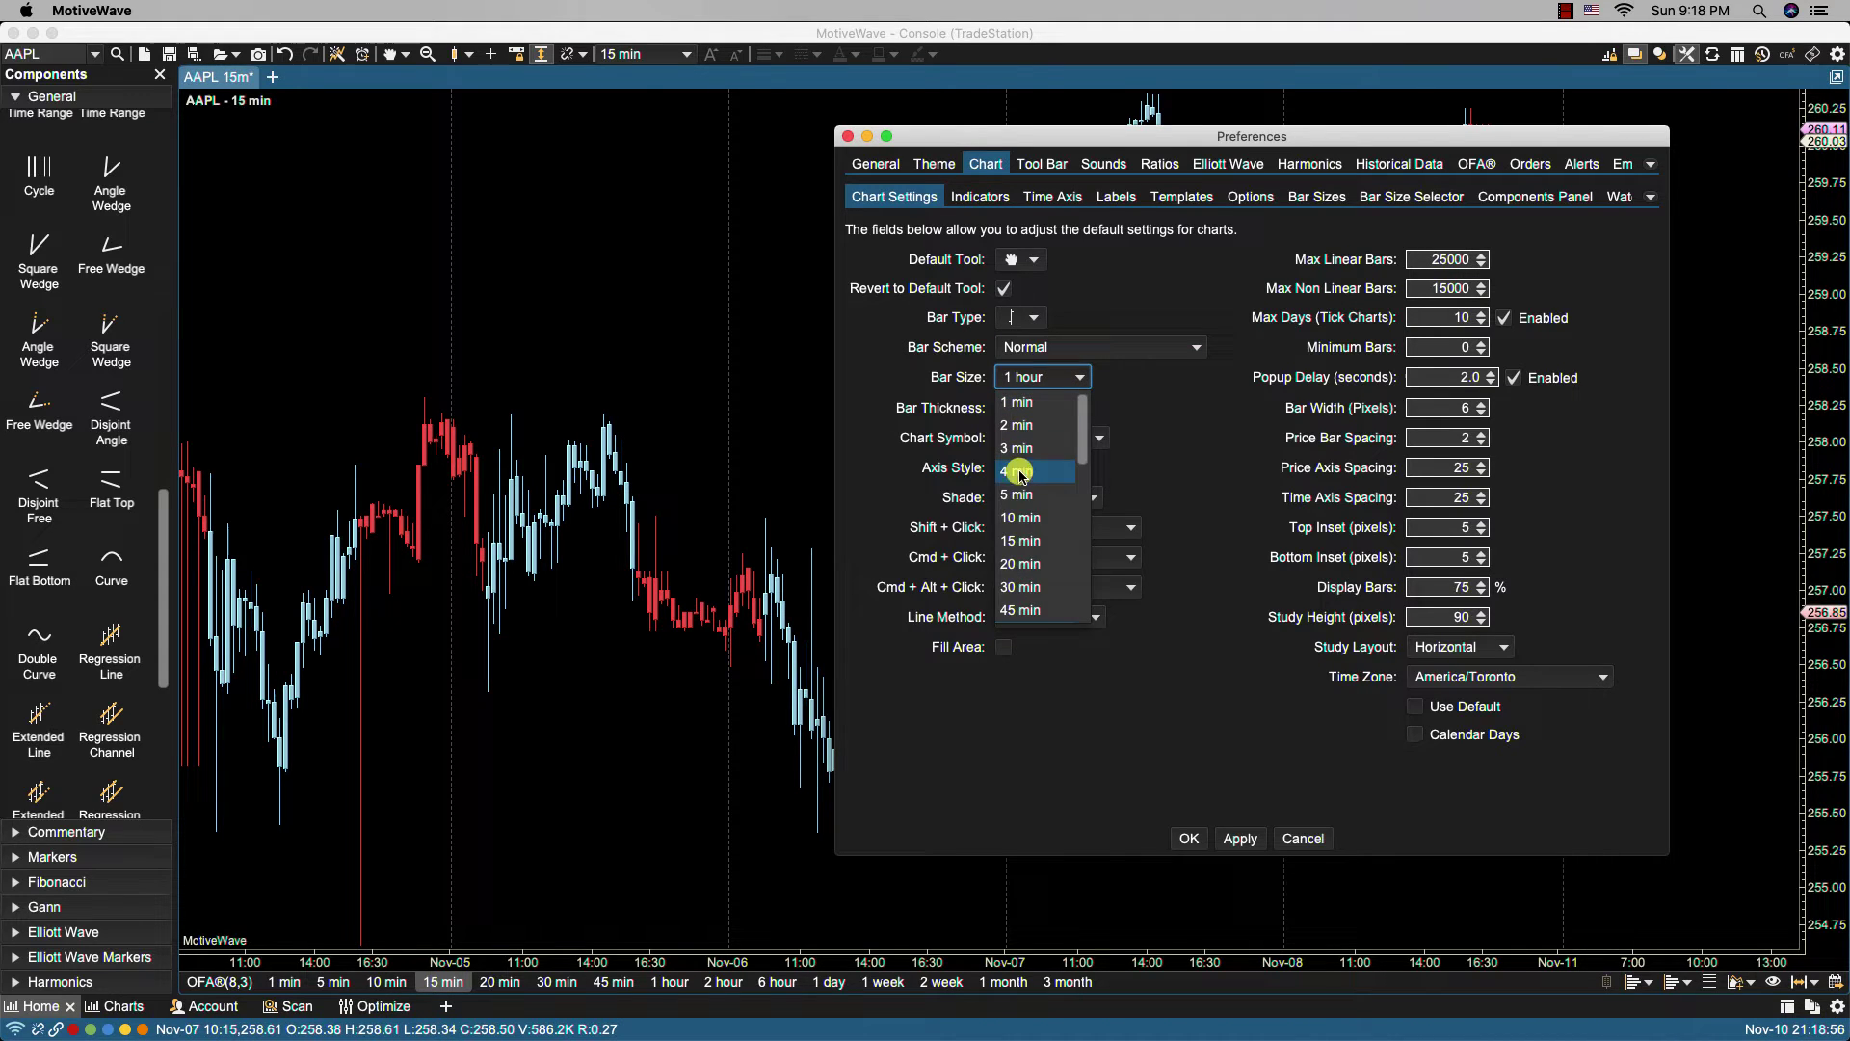
click(1019, 538)
click(1052, 406)
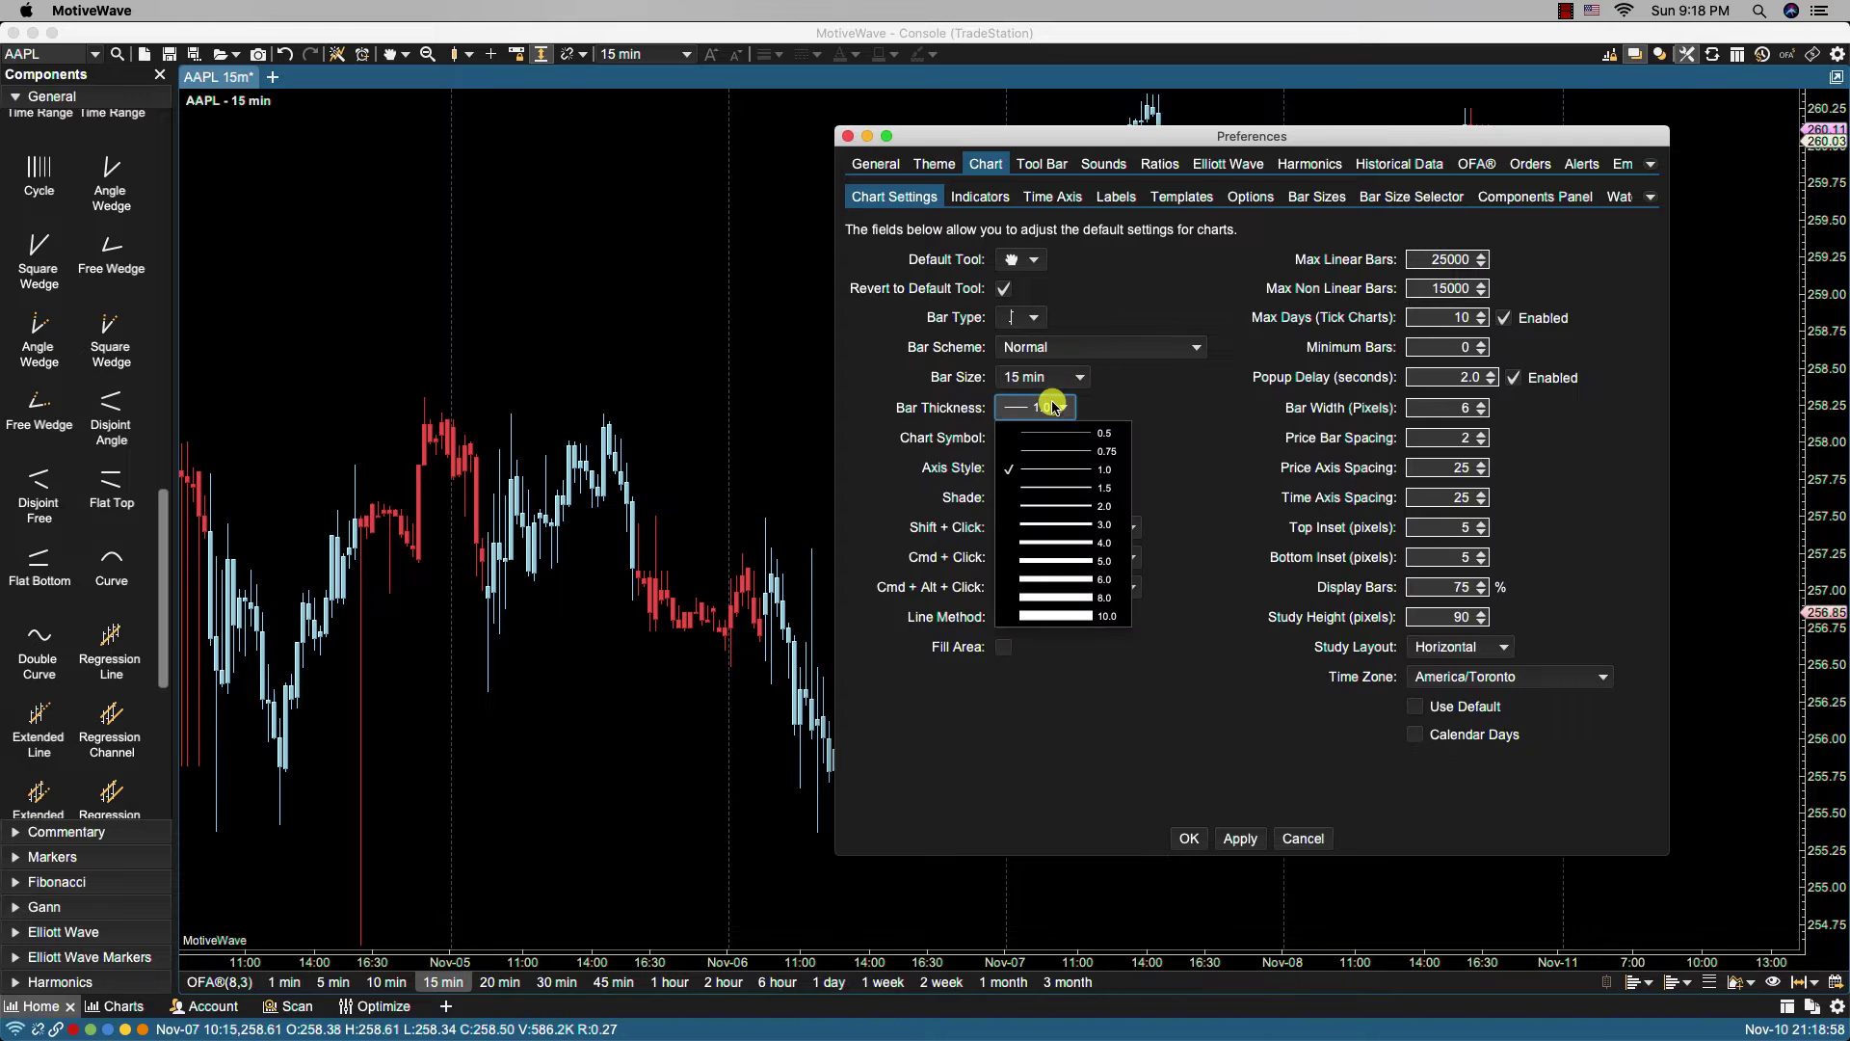
click(1053, 518)
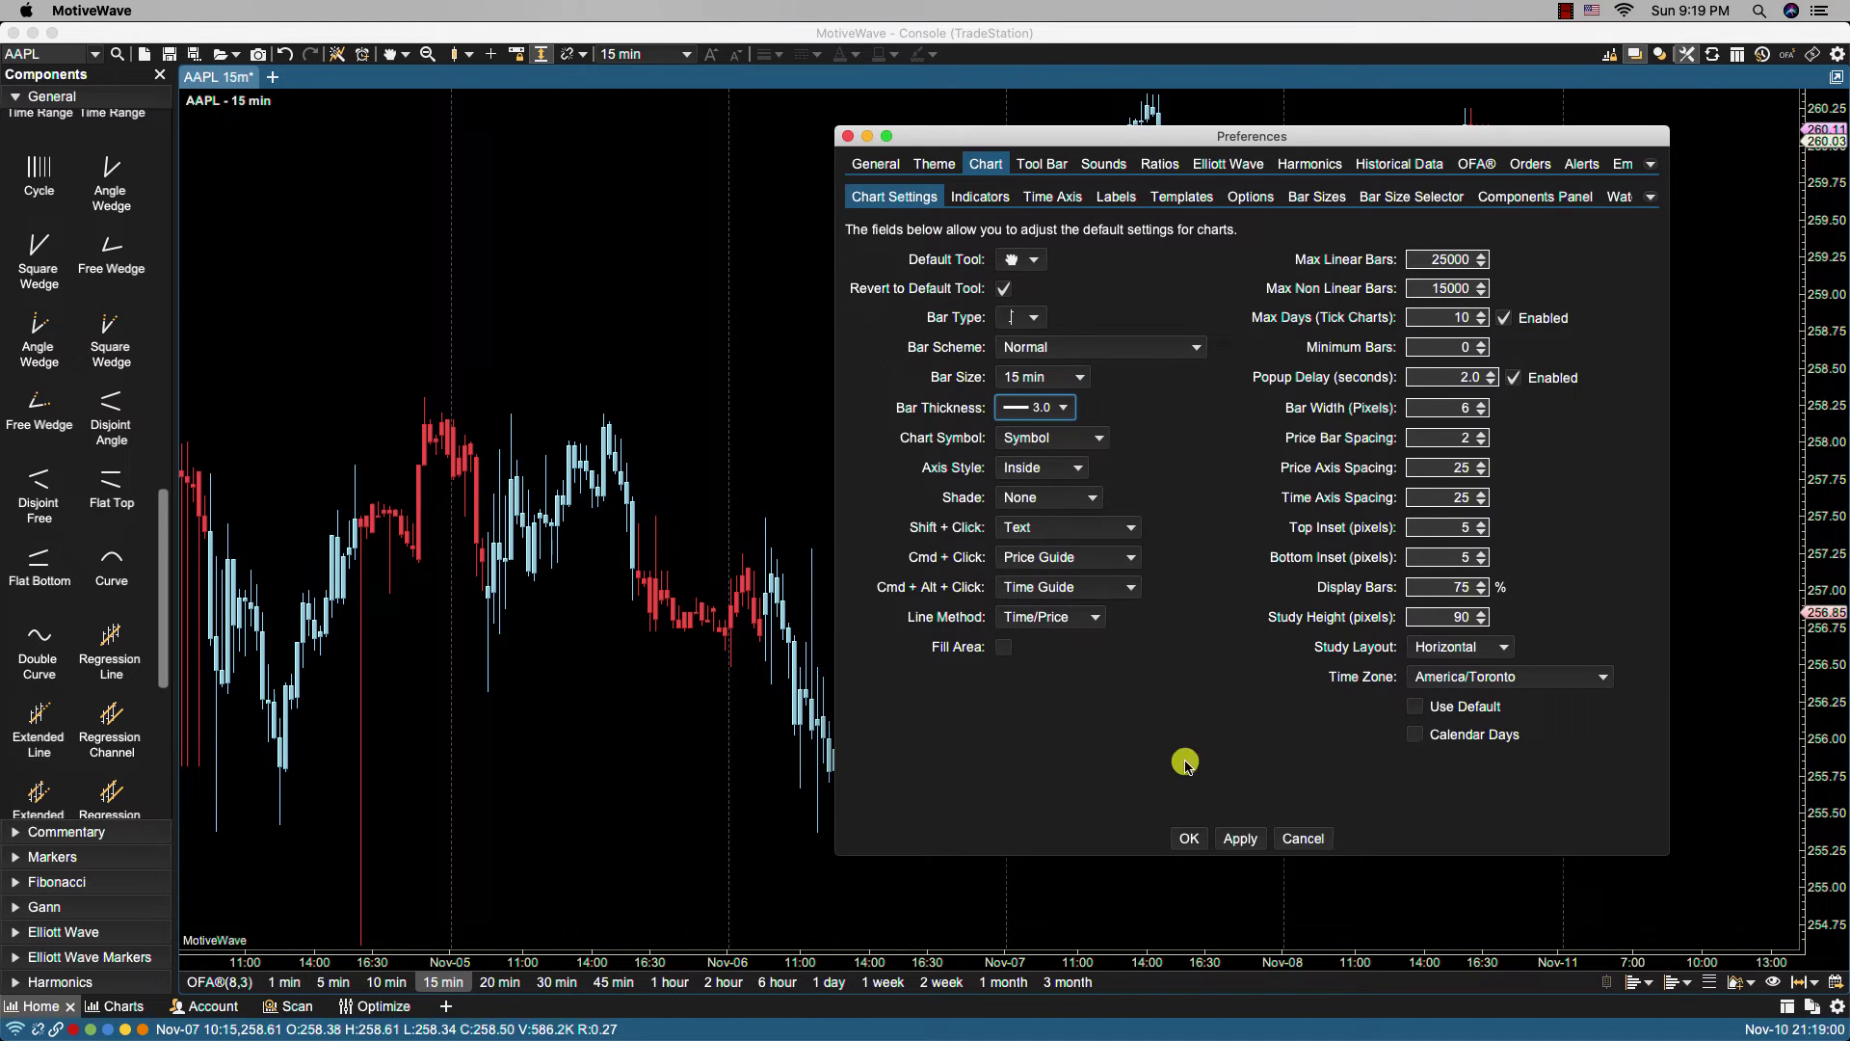
click(1219, 838)
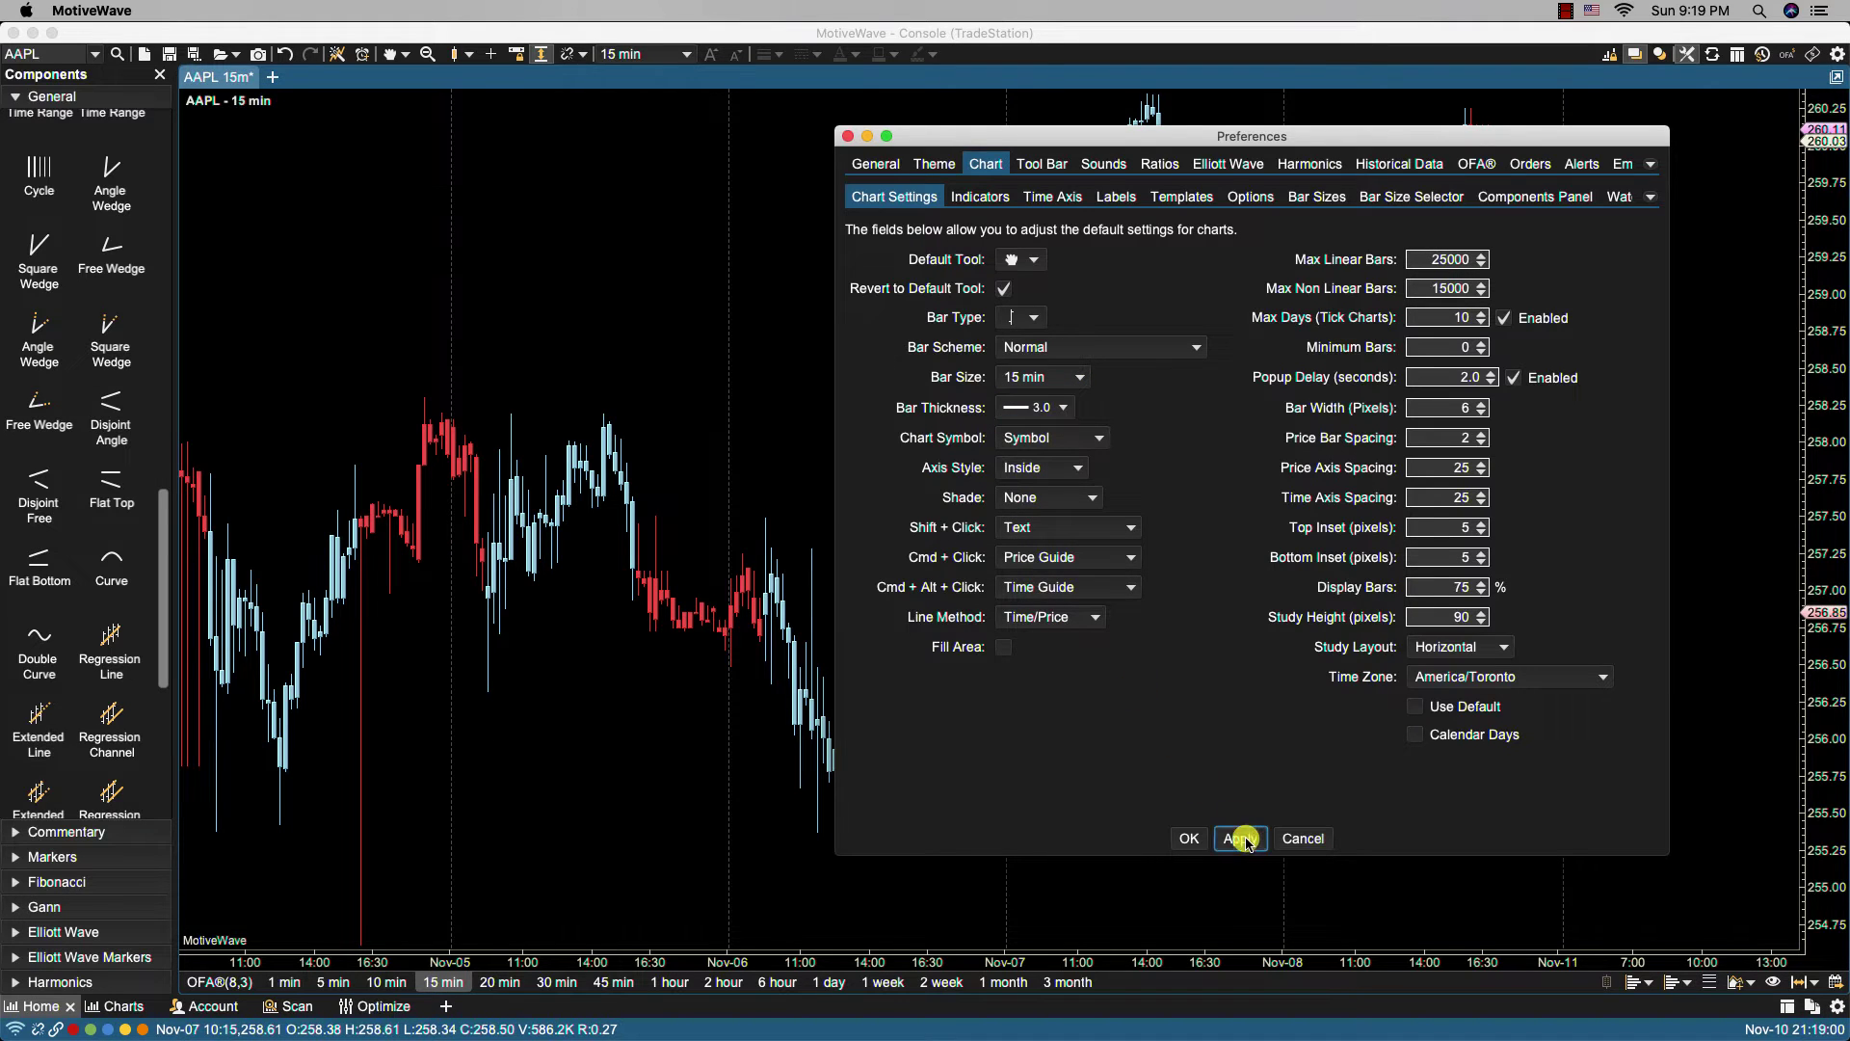
click(1193, 839)
Open a new IBM chart tab to check the defaults, then close it.
click(272, 77)
click(300, 103)
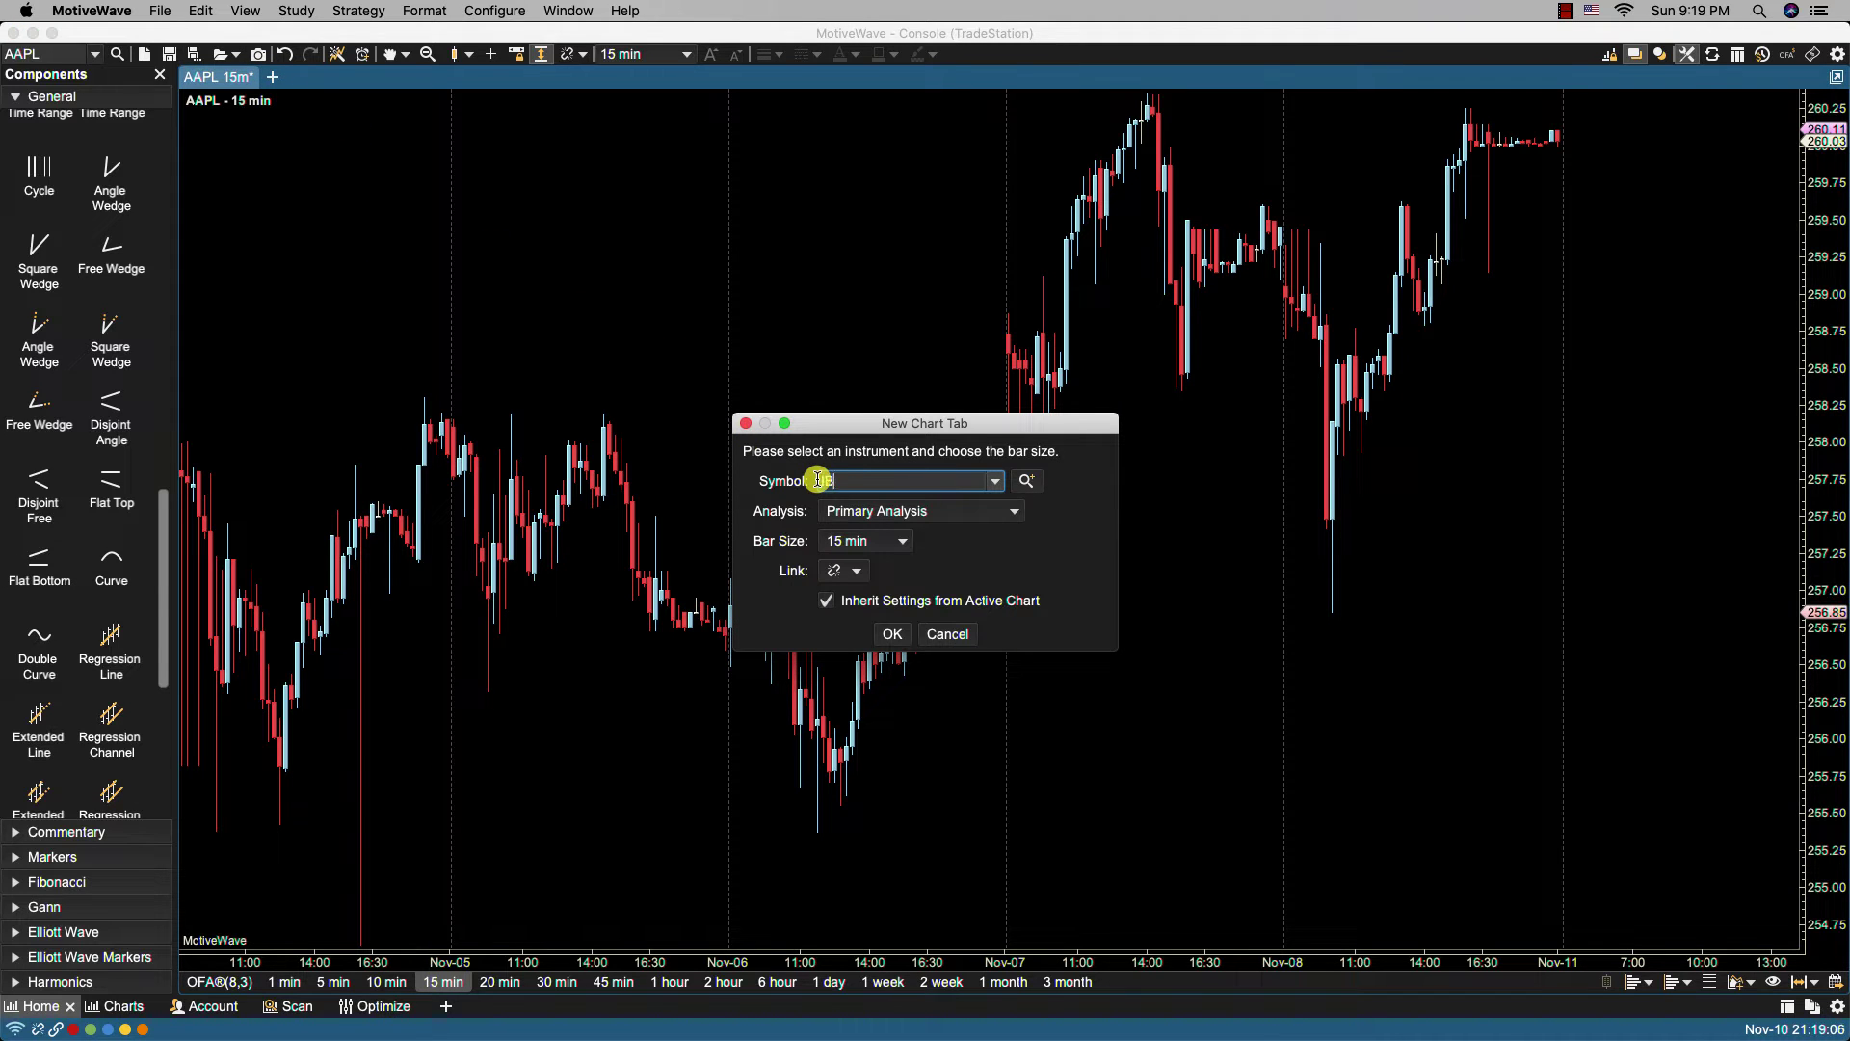
key(Return)
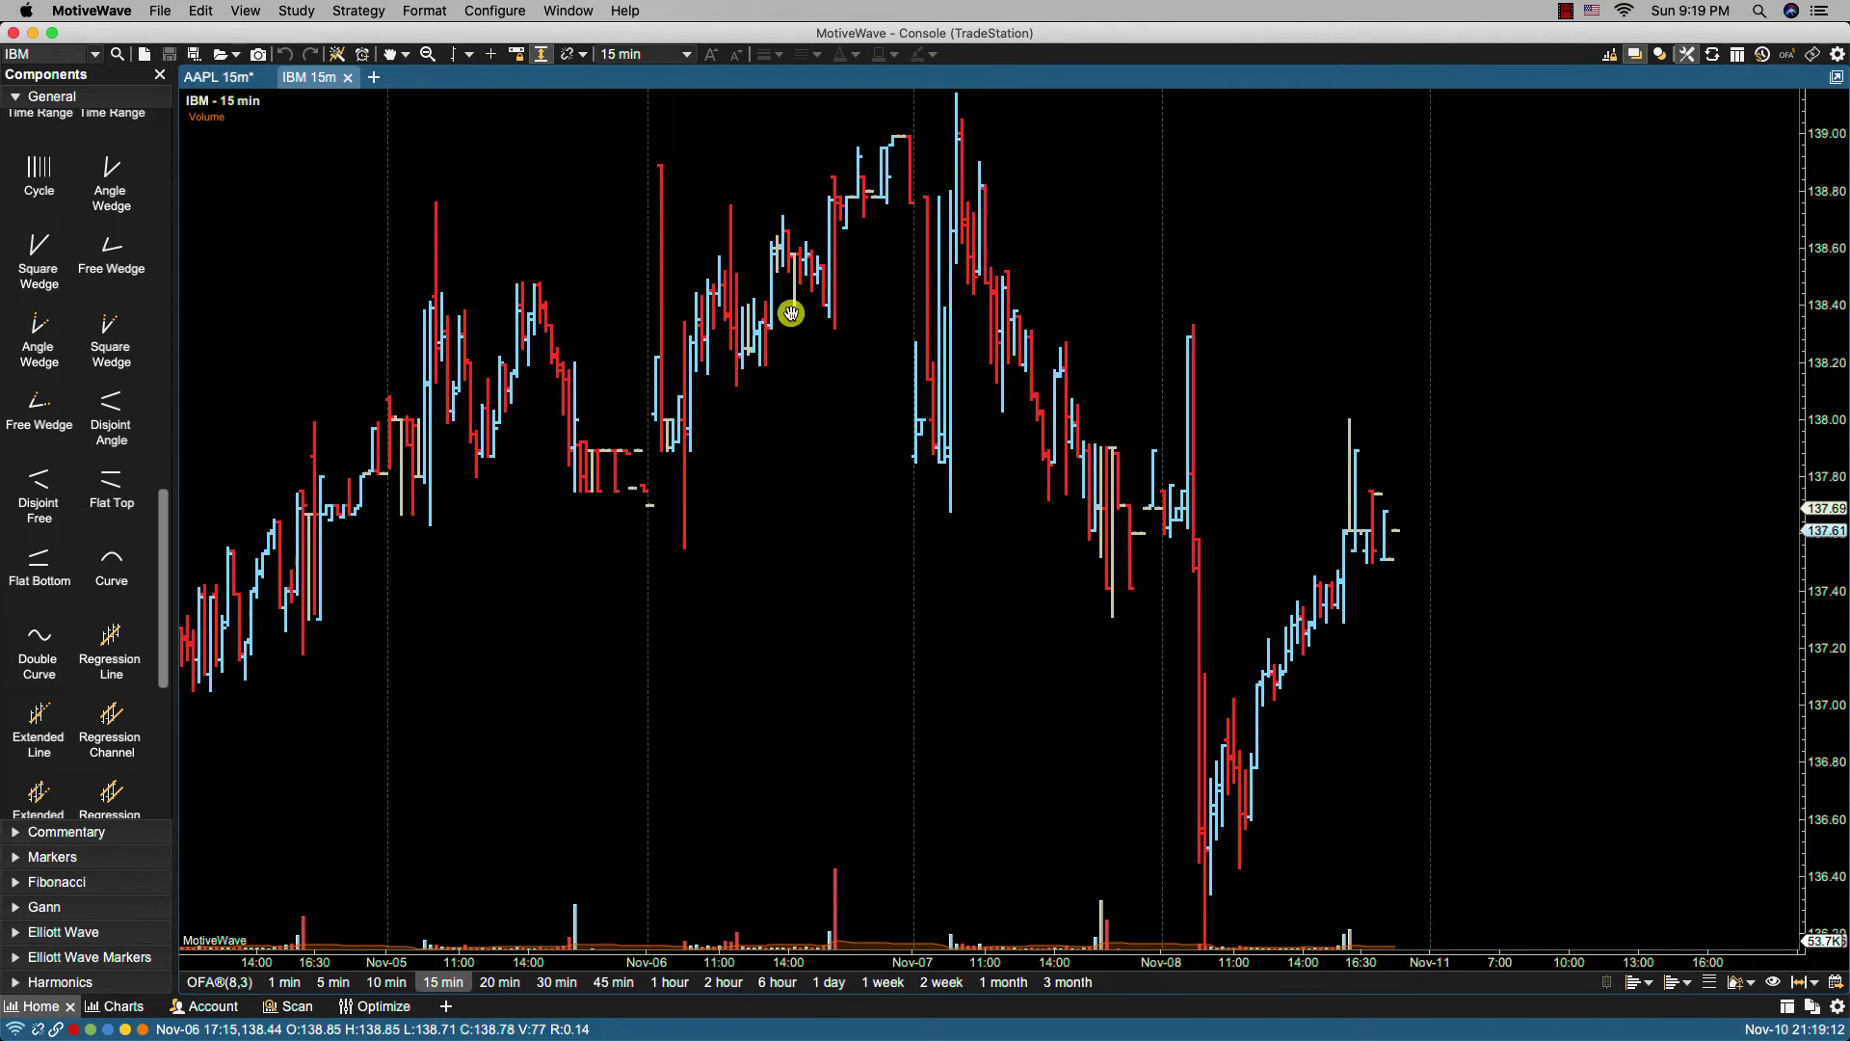
click(347, 82)
Reopen Chart Settings and set the bar thickness back to 1.0.
click(487, 11)
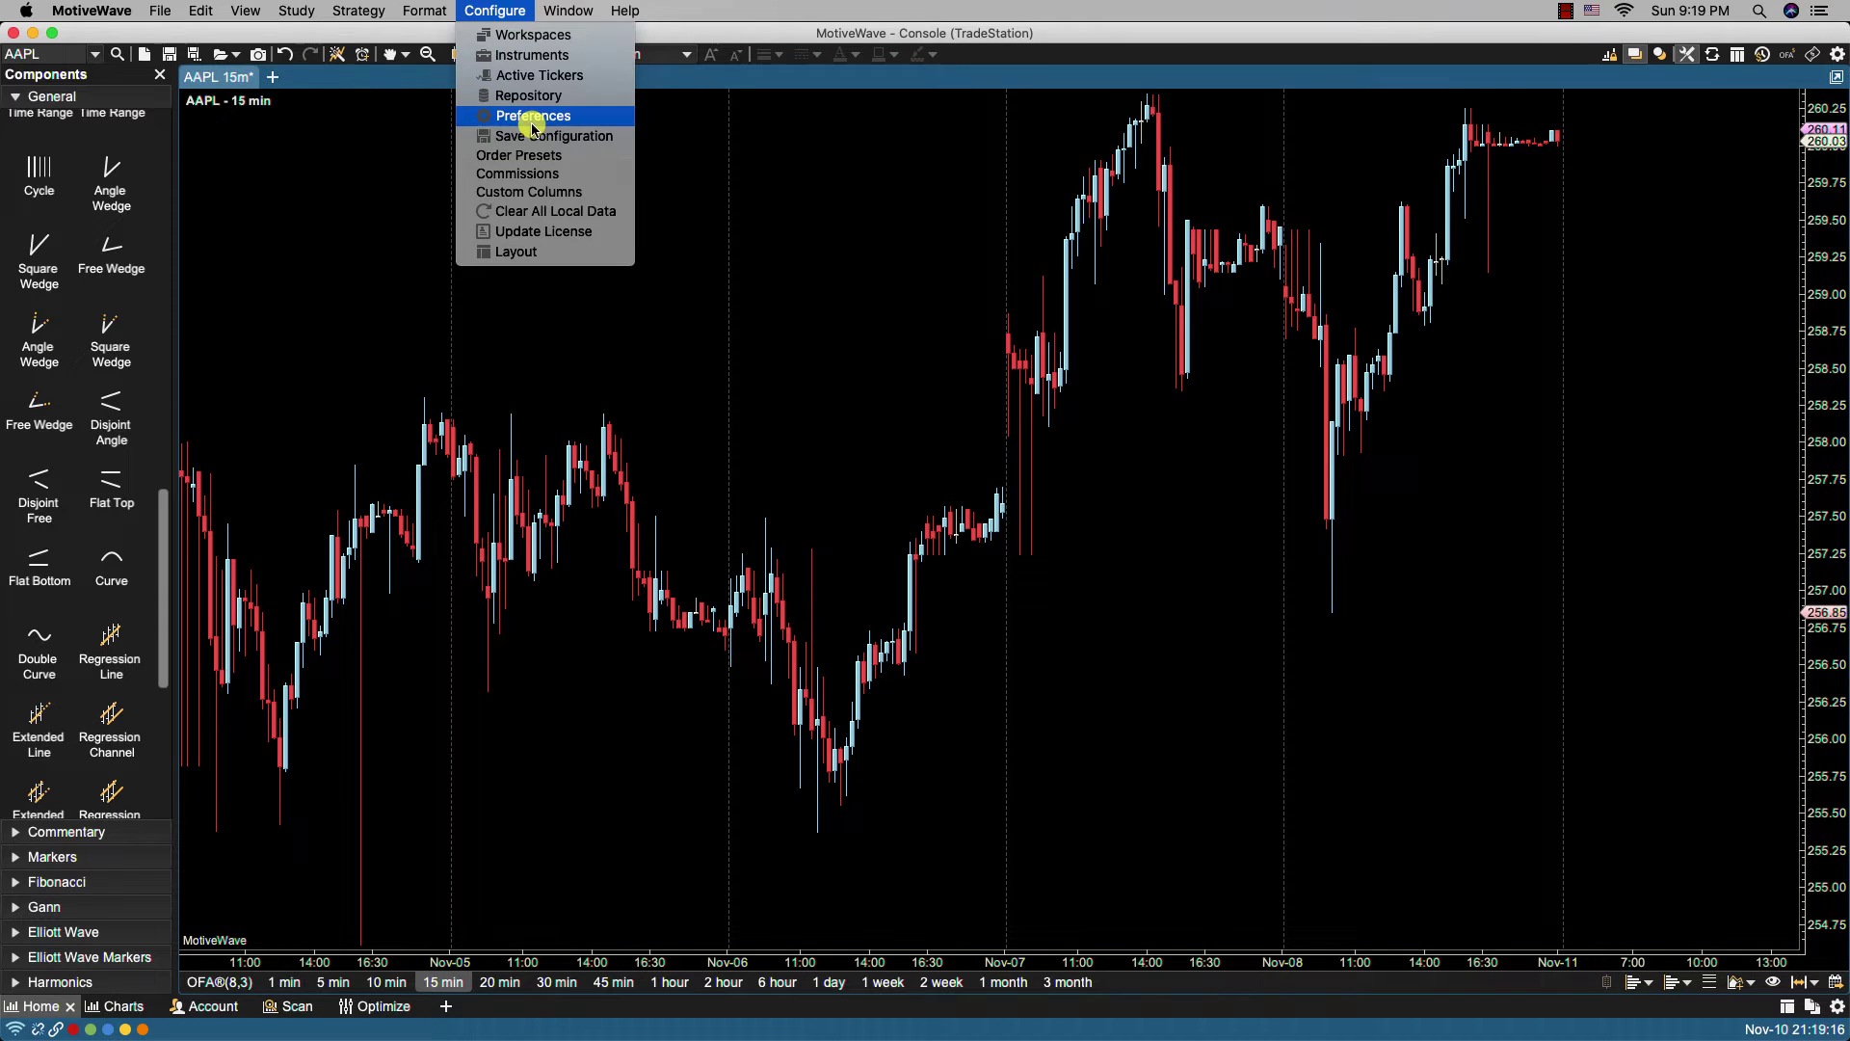
click(593, 116)
click(649, 206)
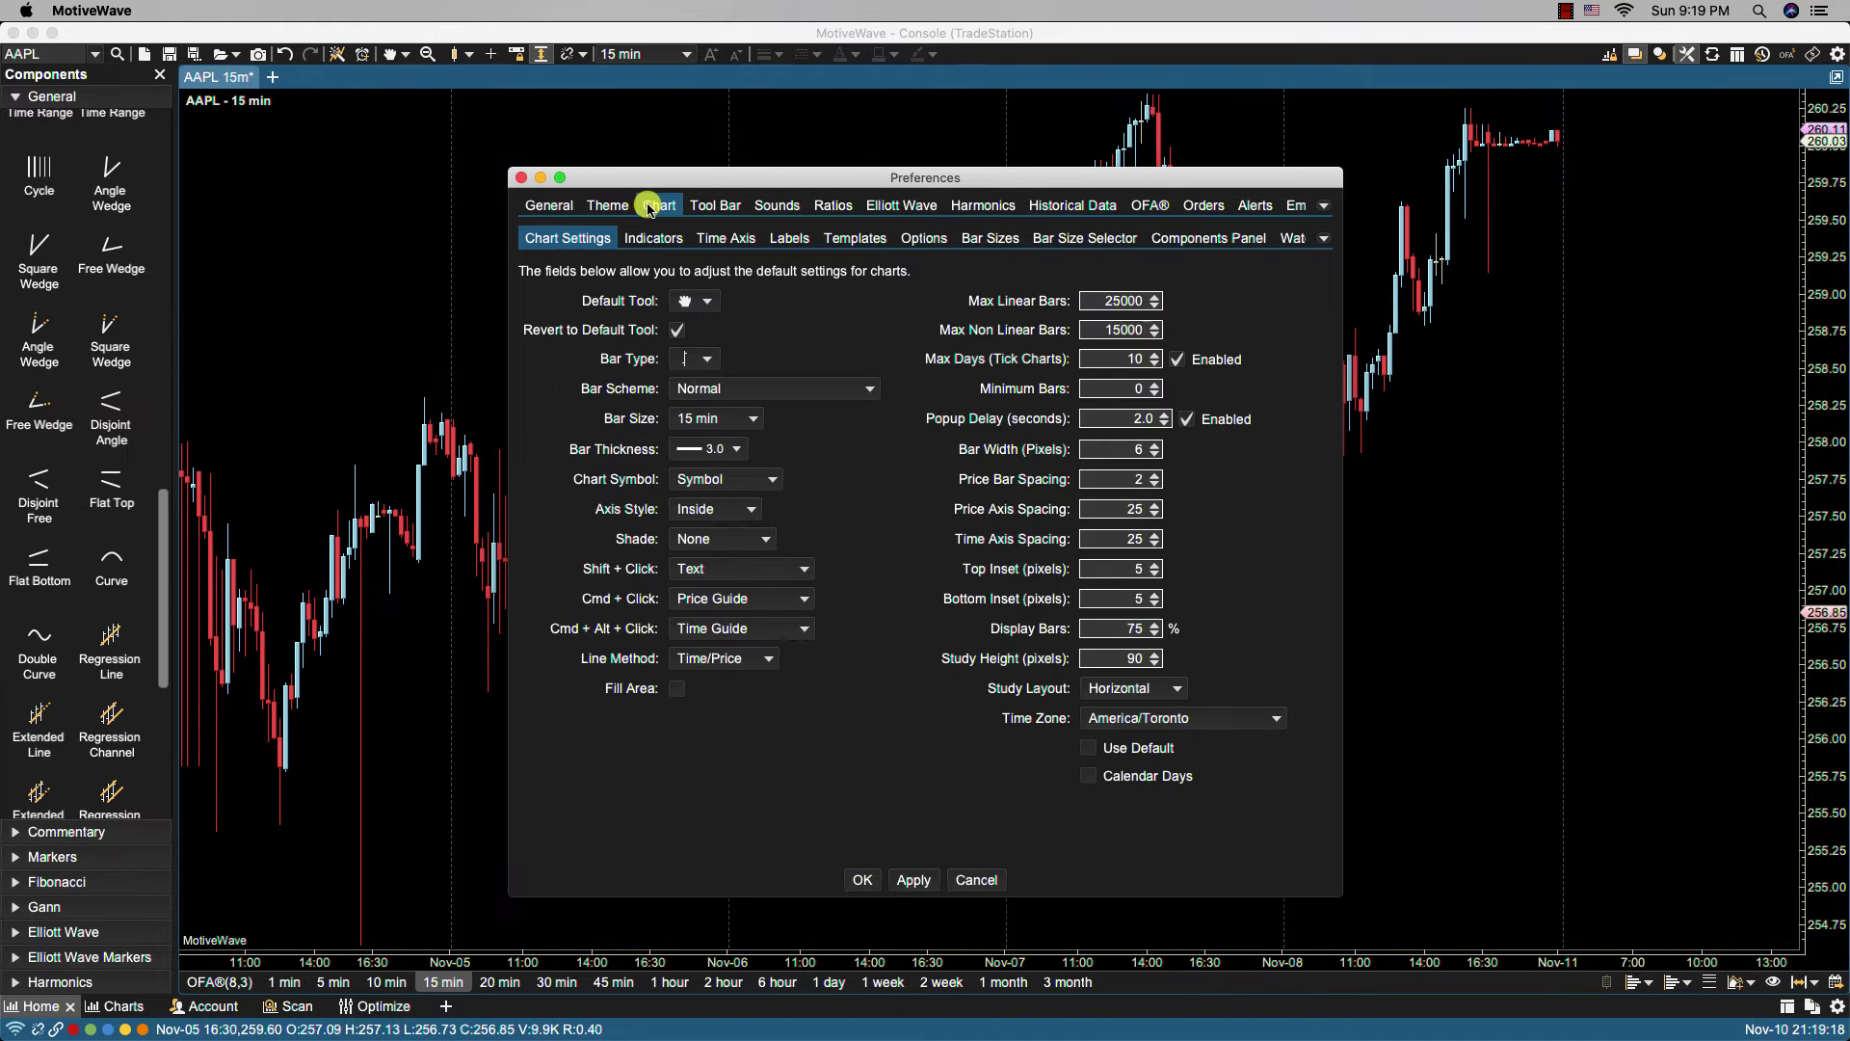
drag(797, 176, 1092, 143)
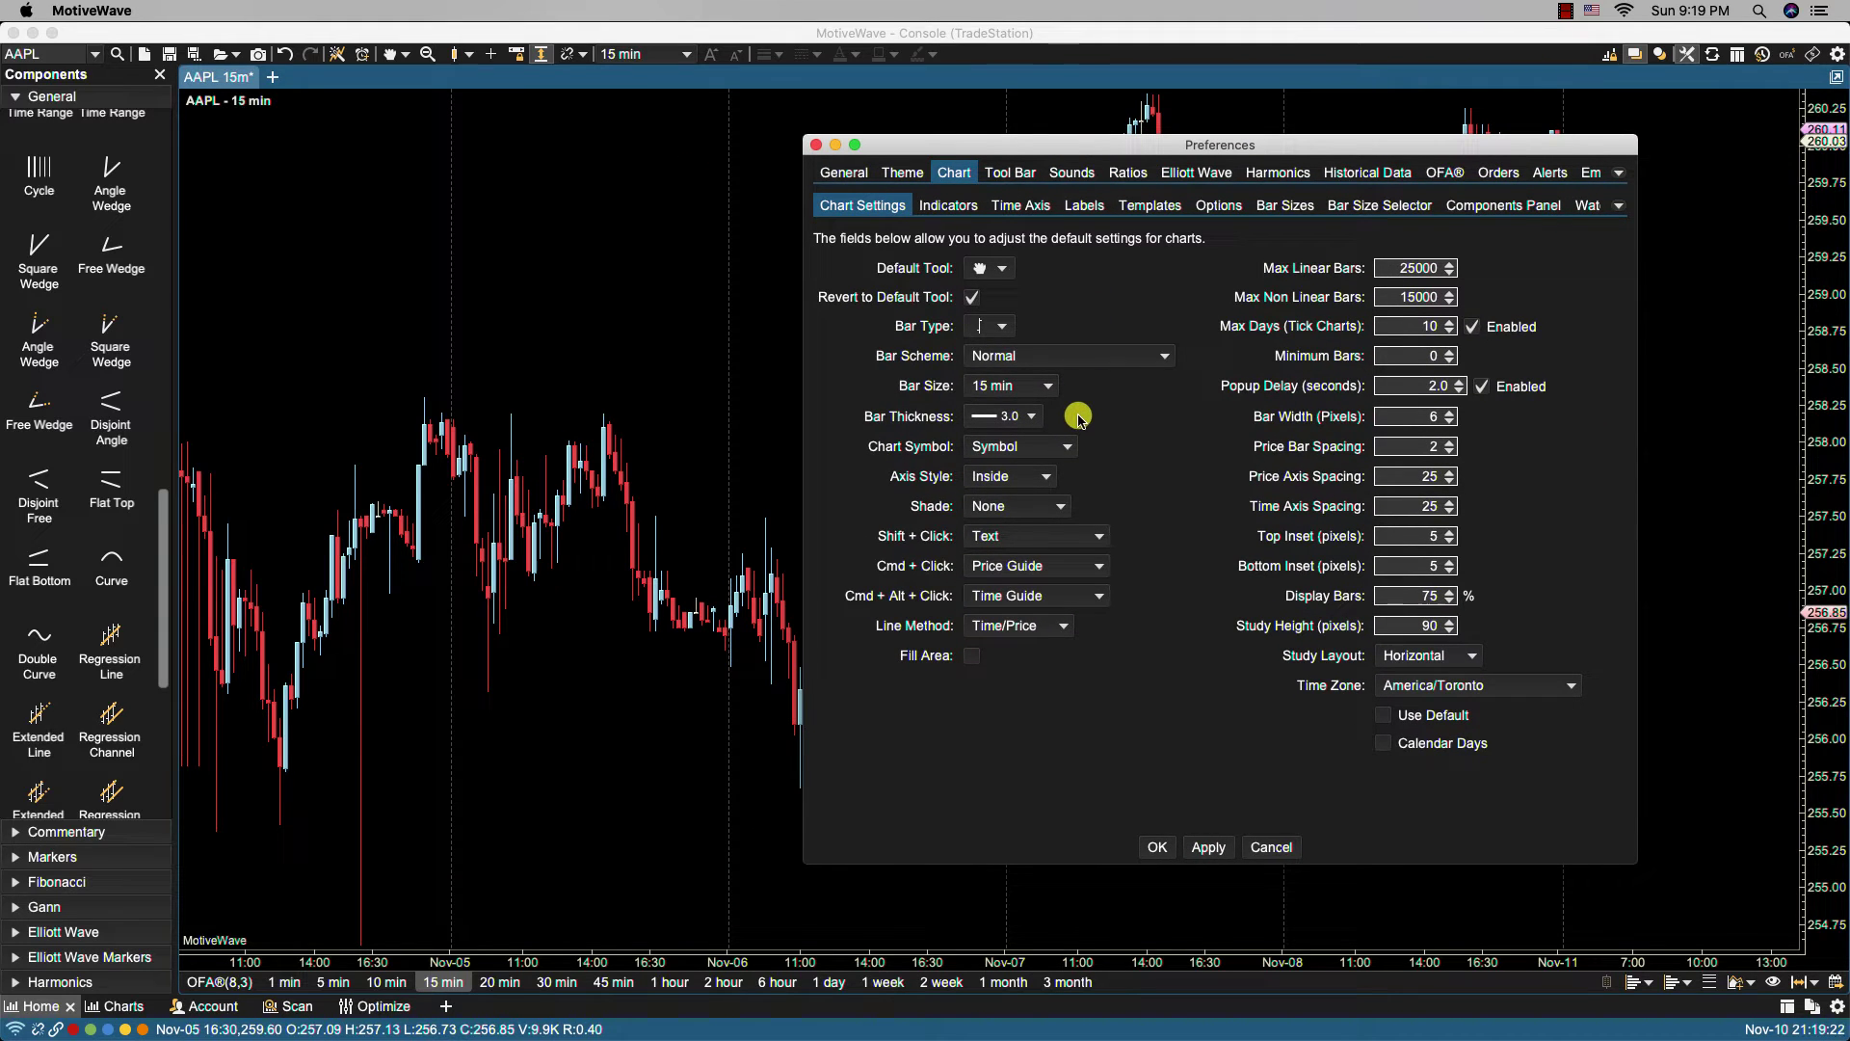
click(1007, 416)
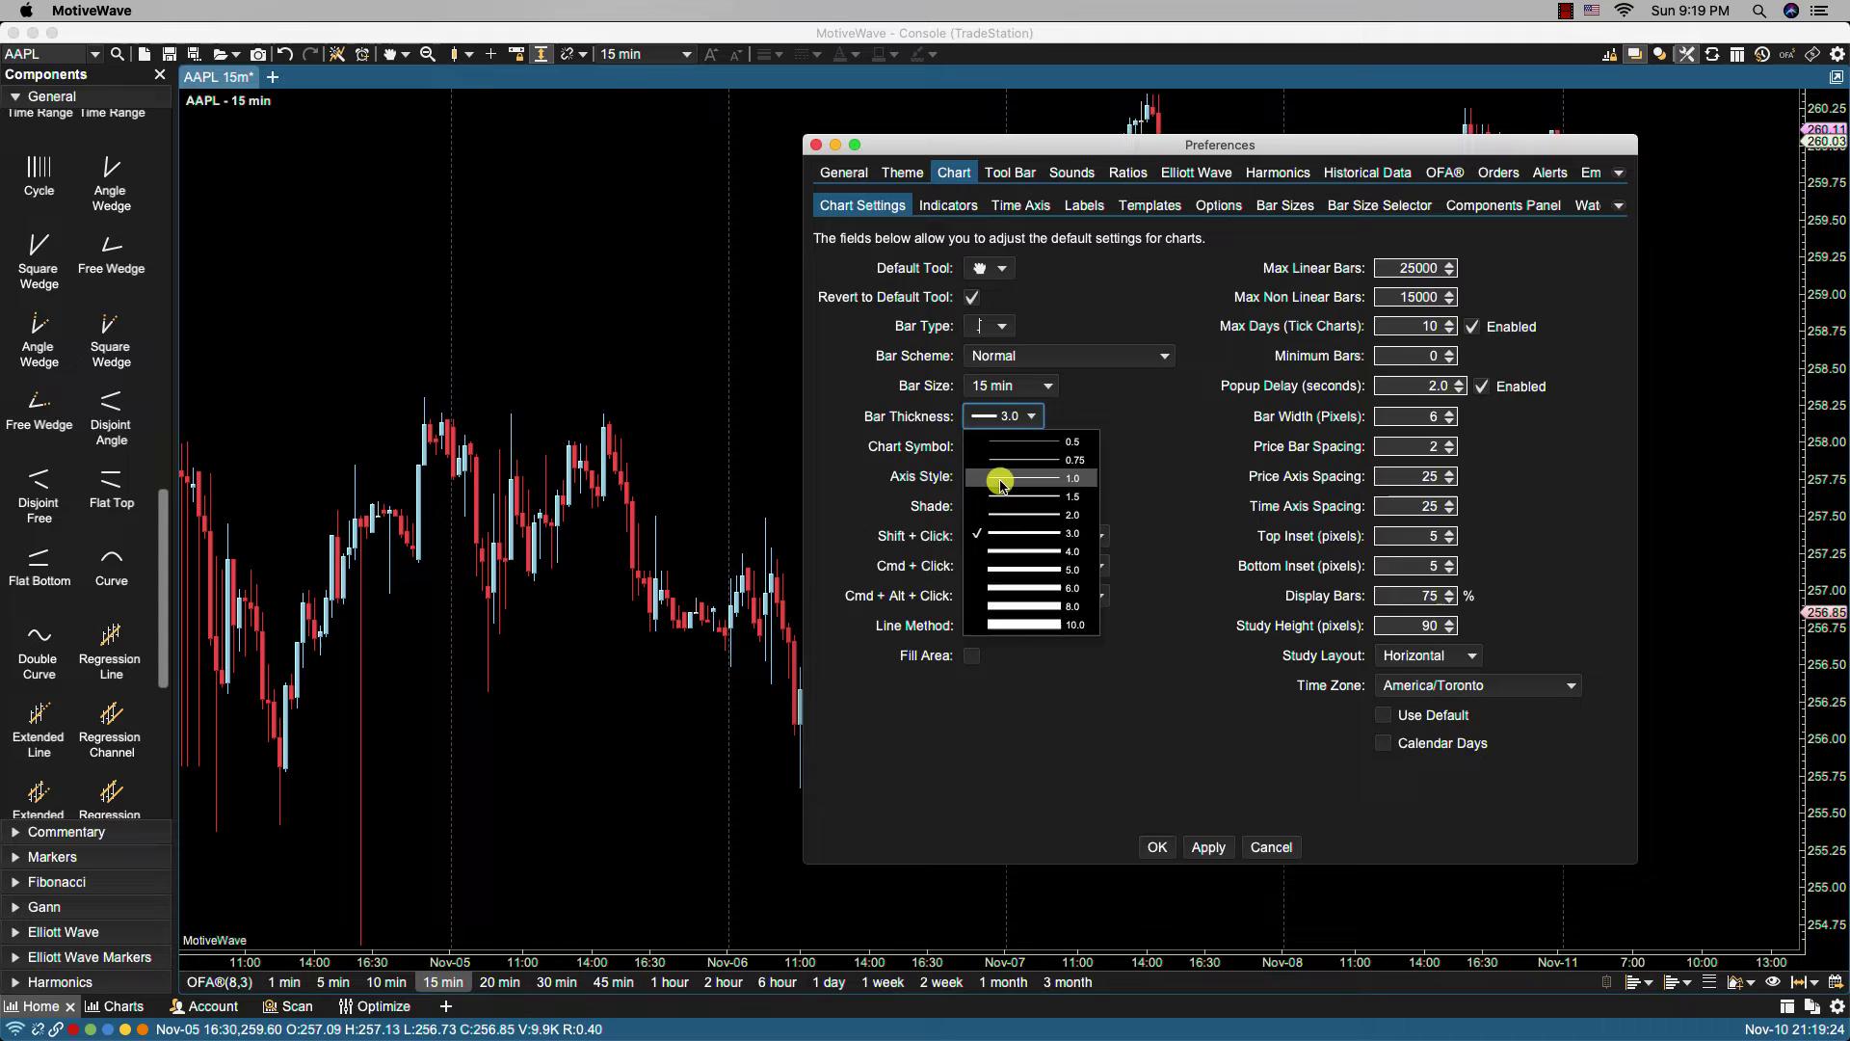
click(1001, 481)
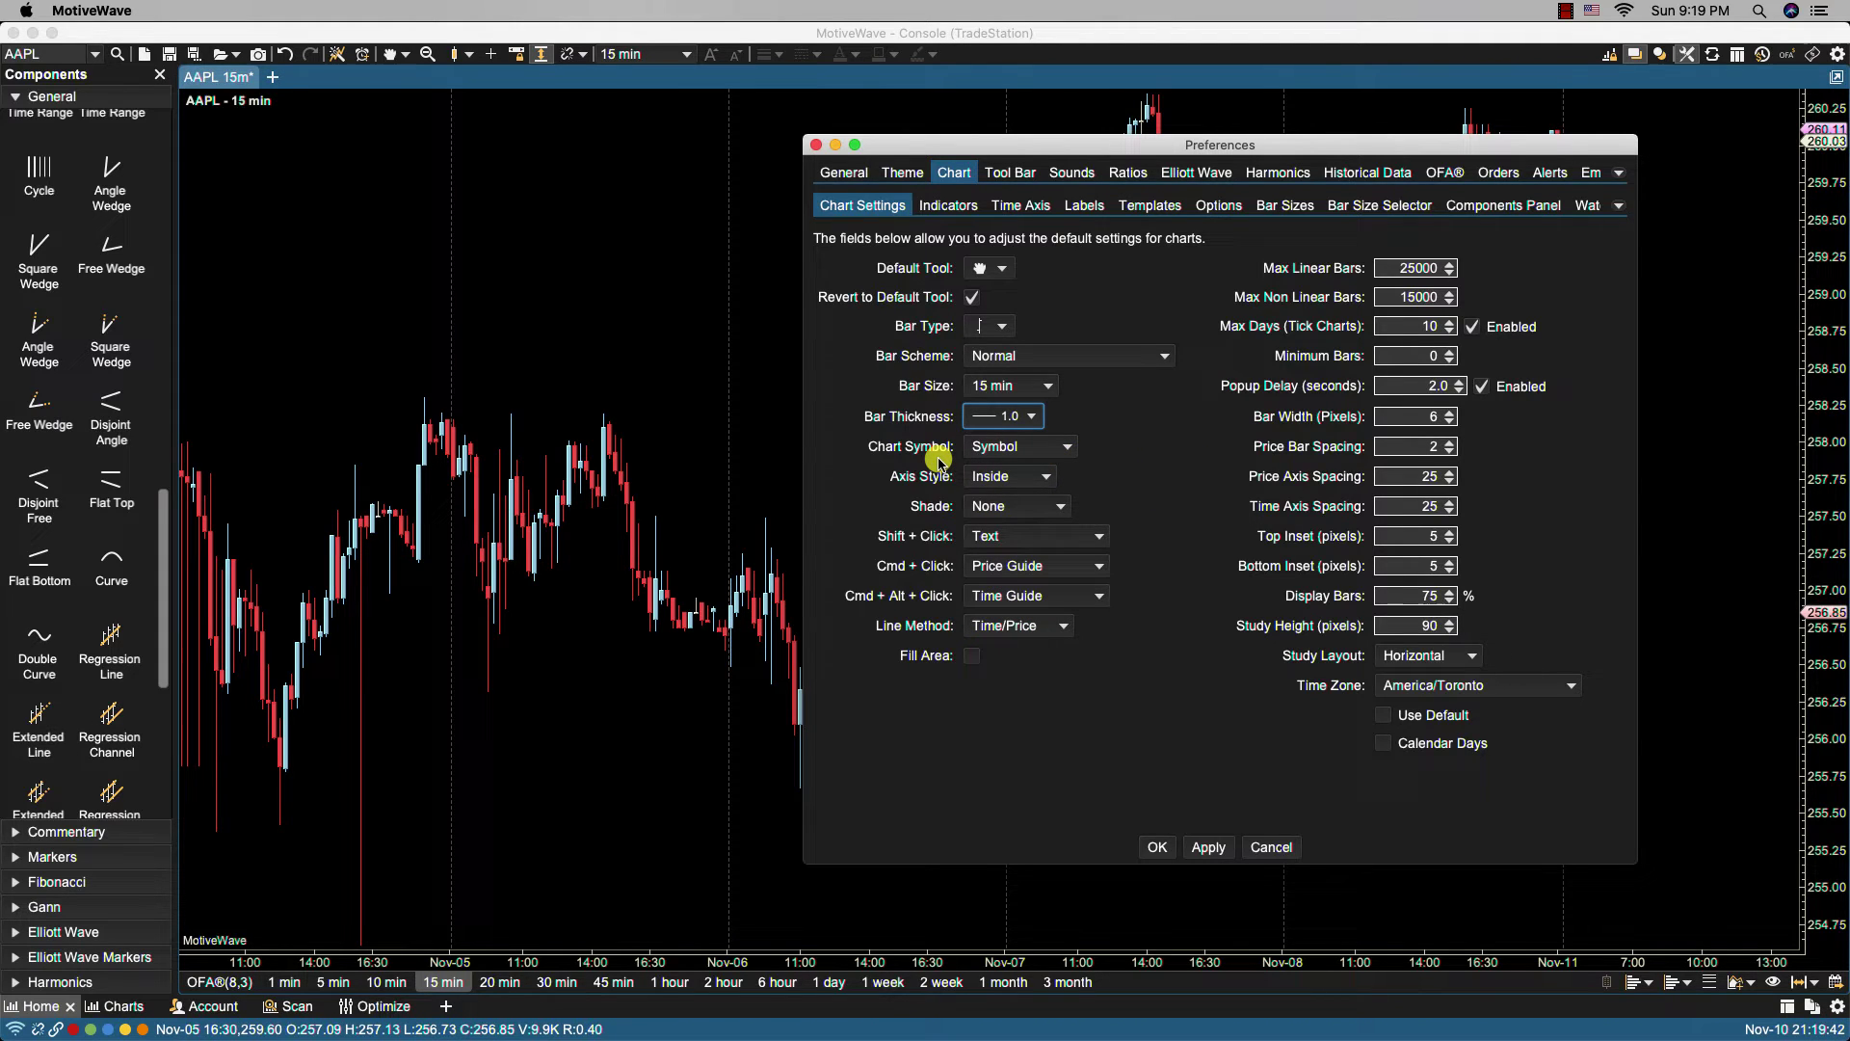
Set Chart Symbol to Title and apply, then to Description and apply.
click(1000, 447)
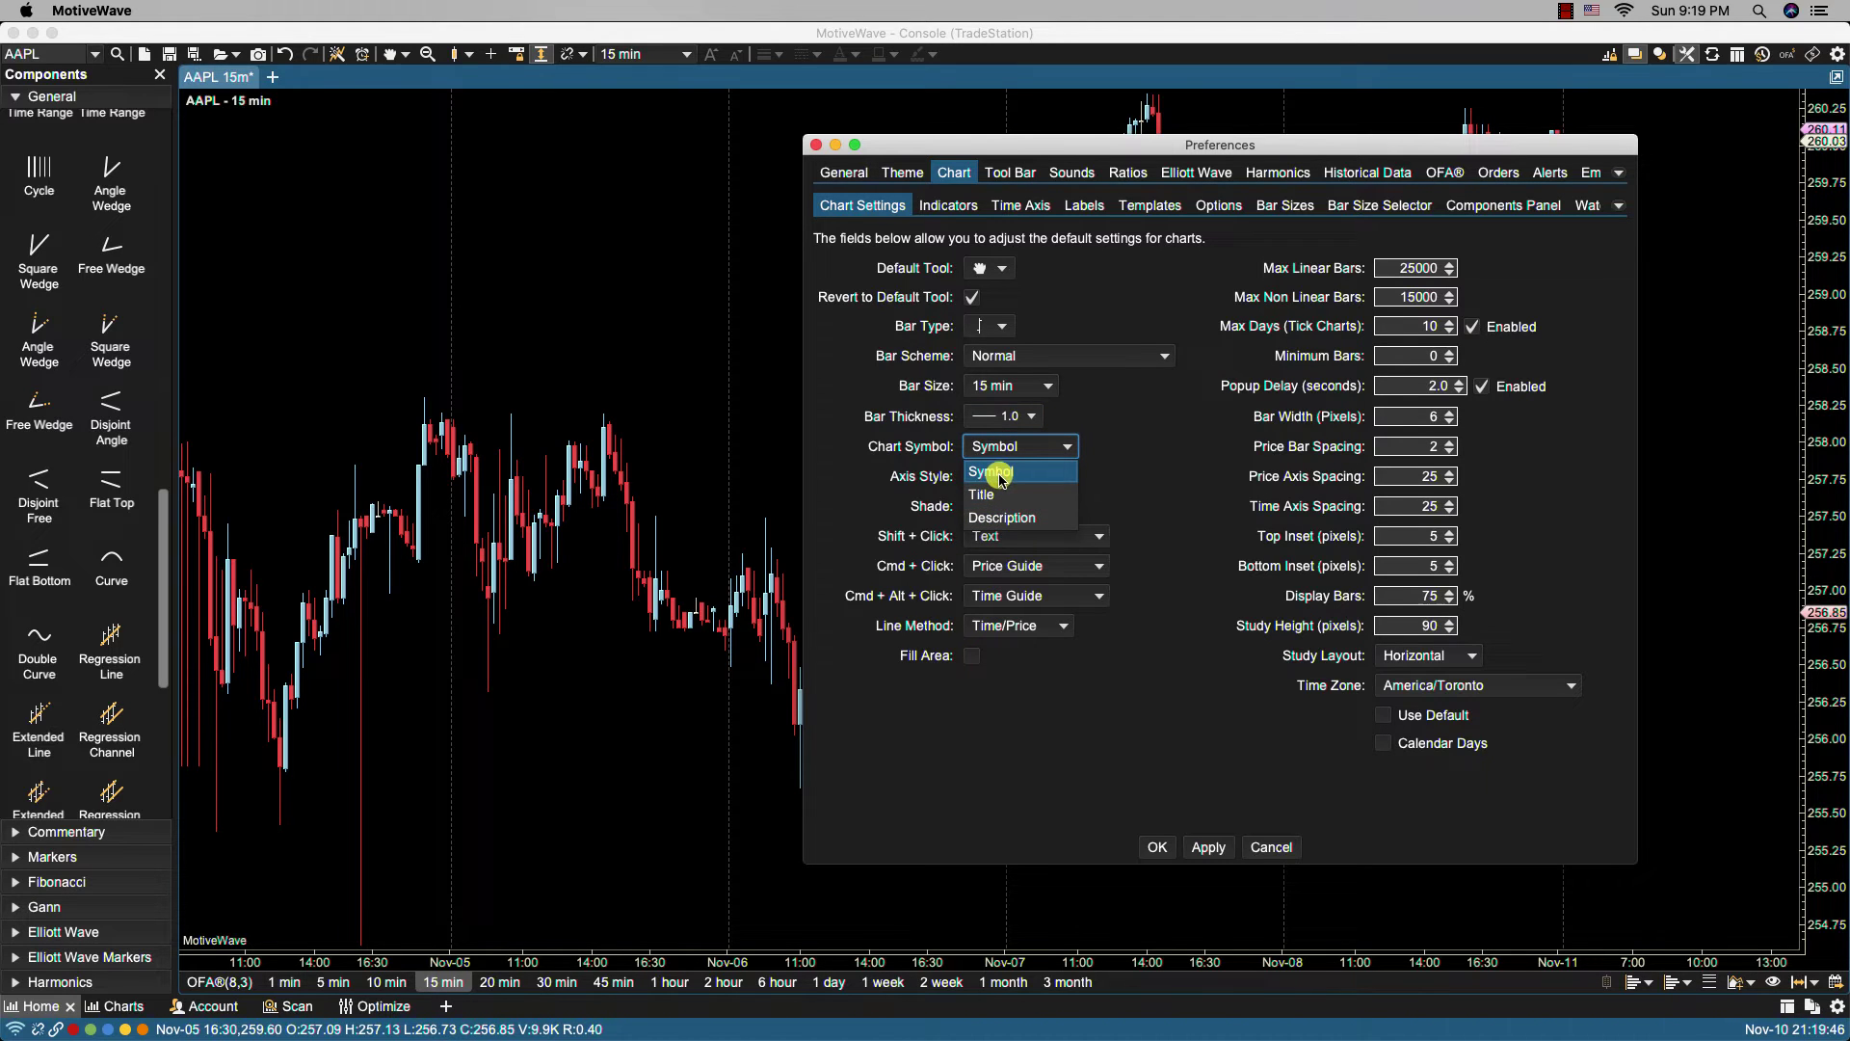
click(993, 473)
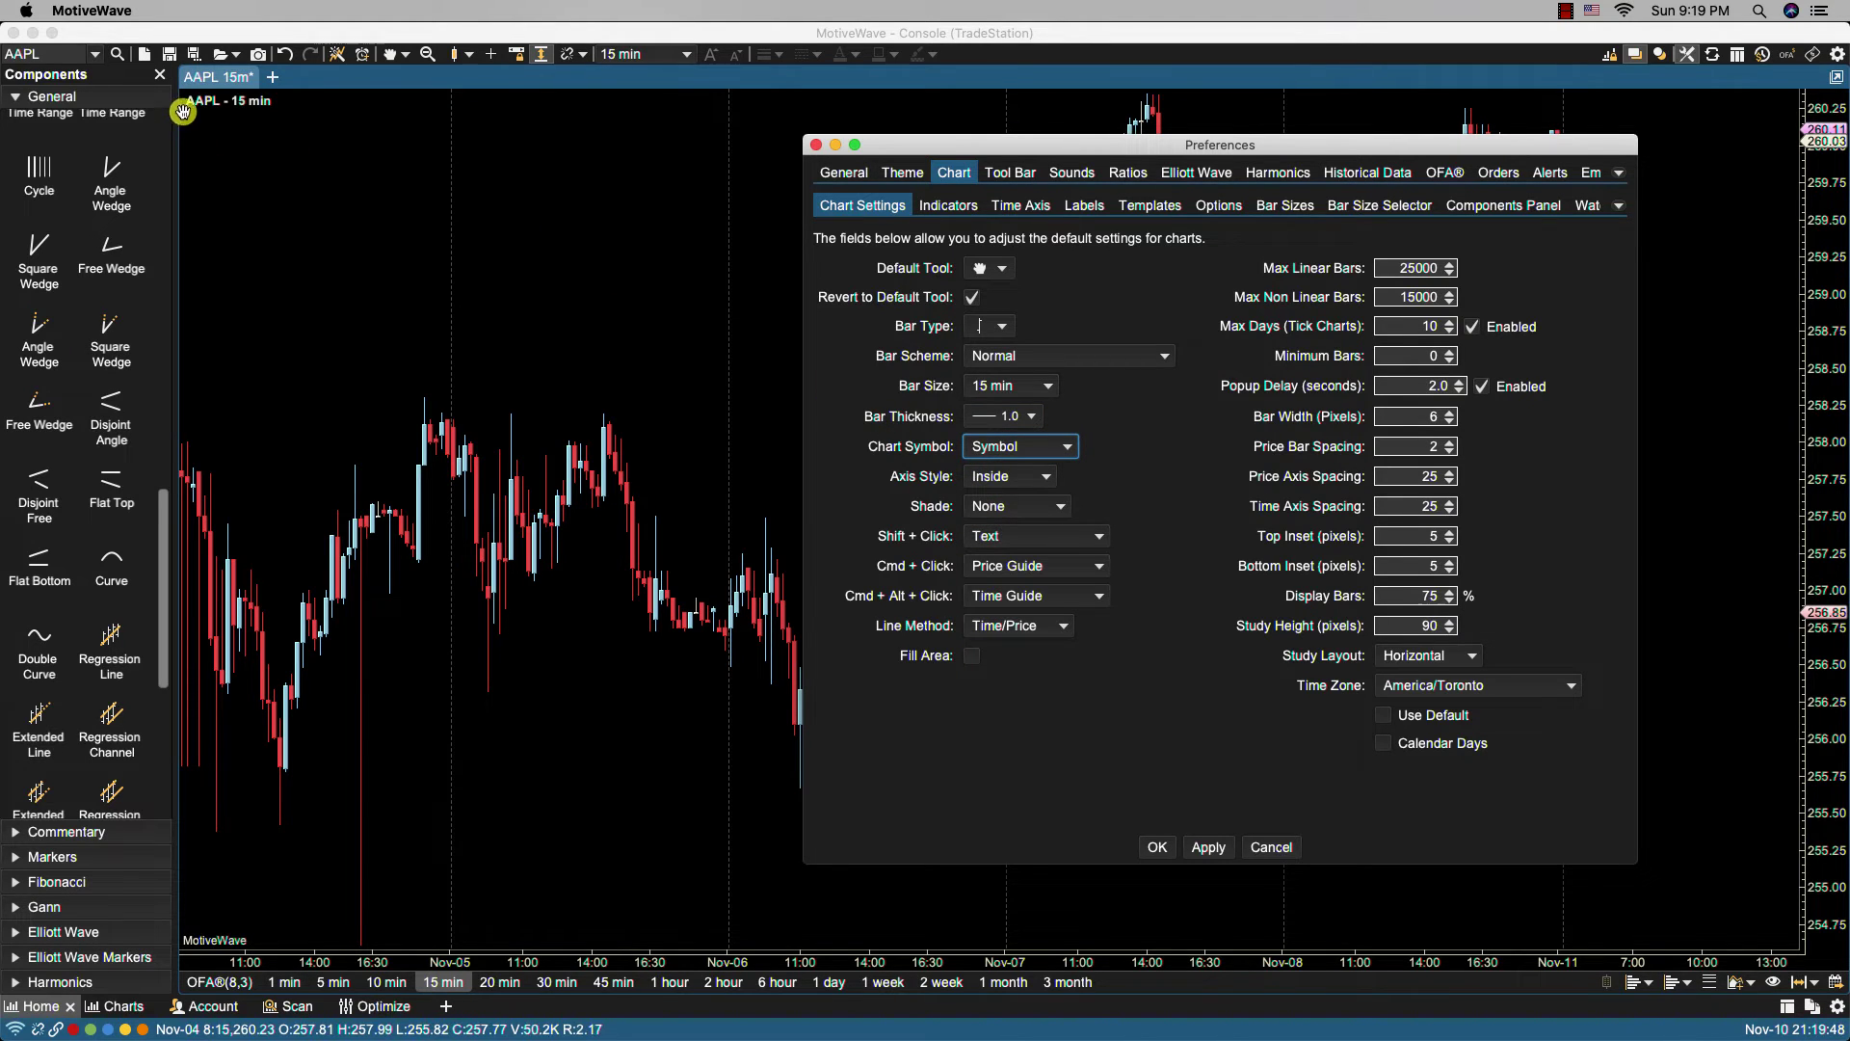
click(993, 447)
click(992, 486)
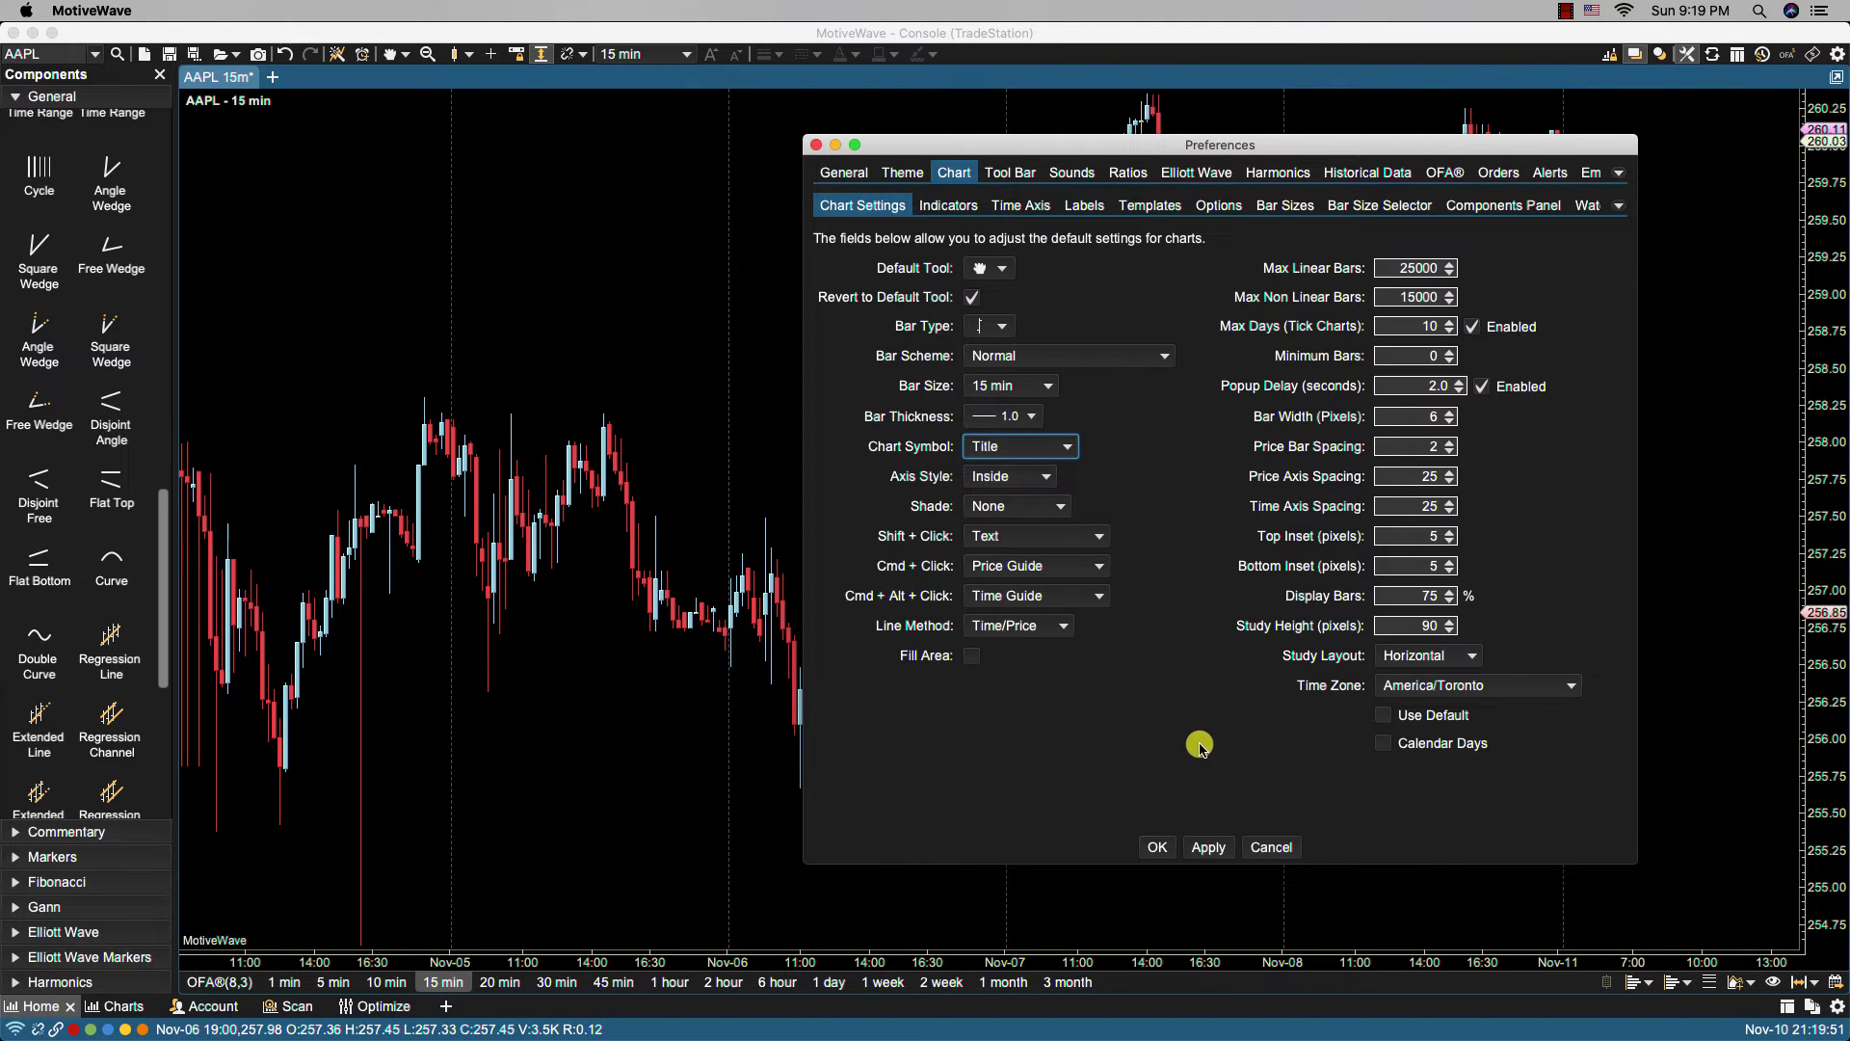
click(1202, 845)
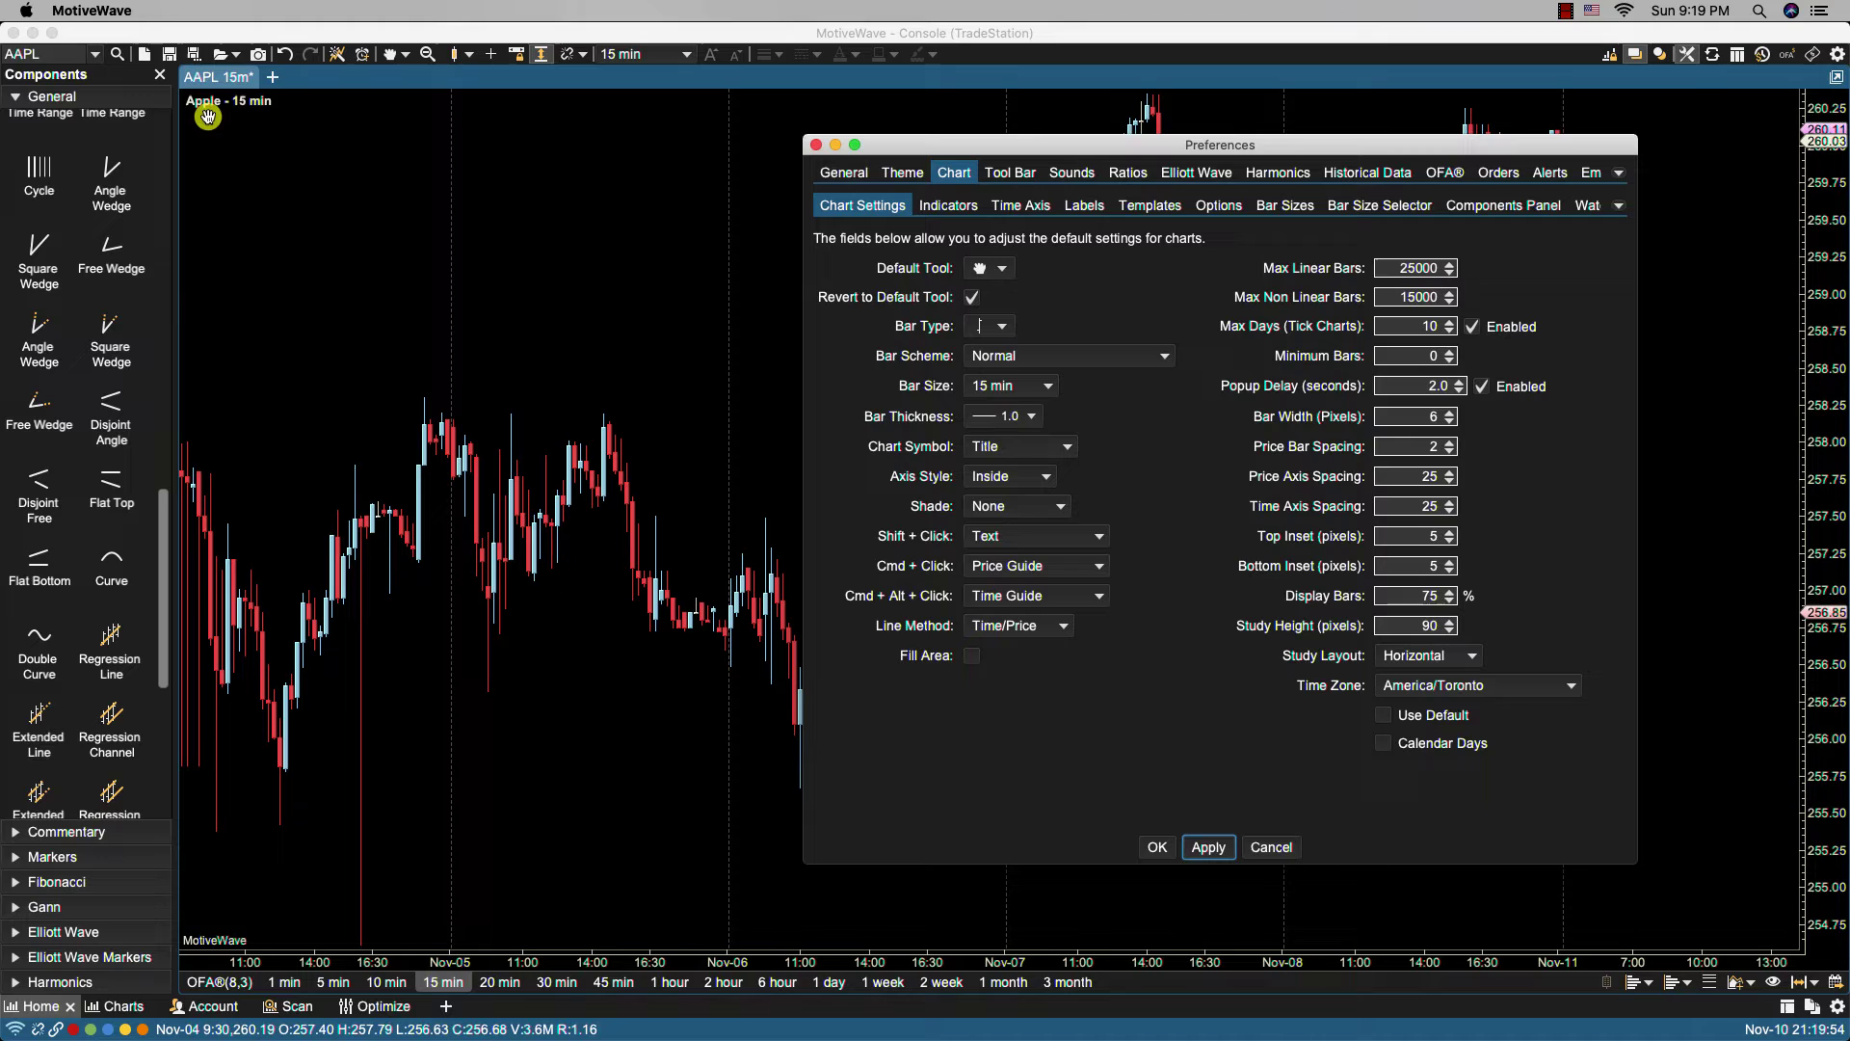
click(993, 447)
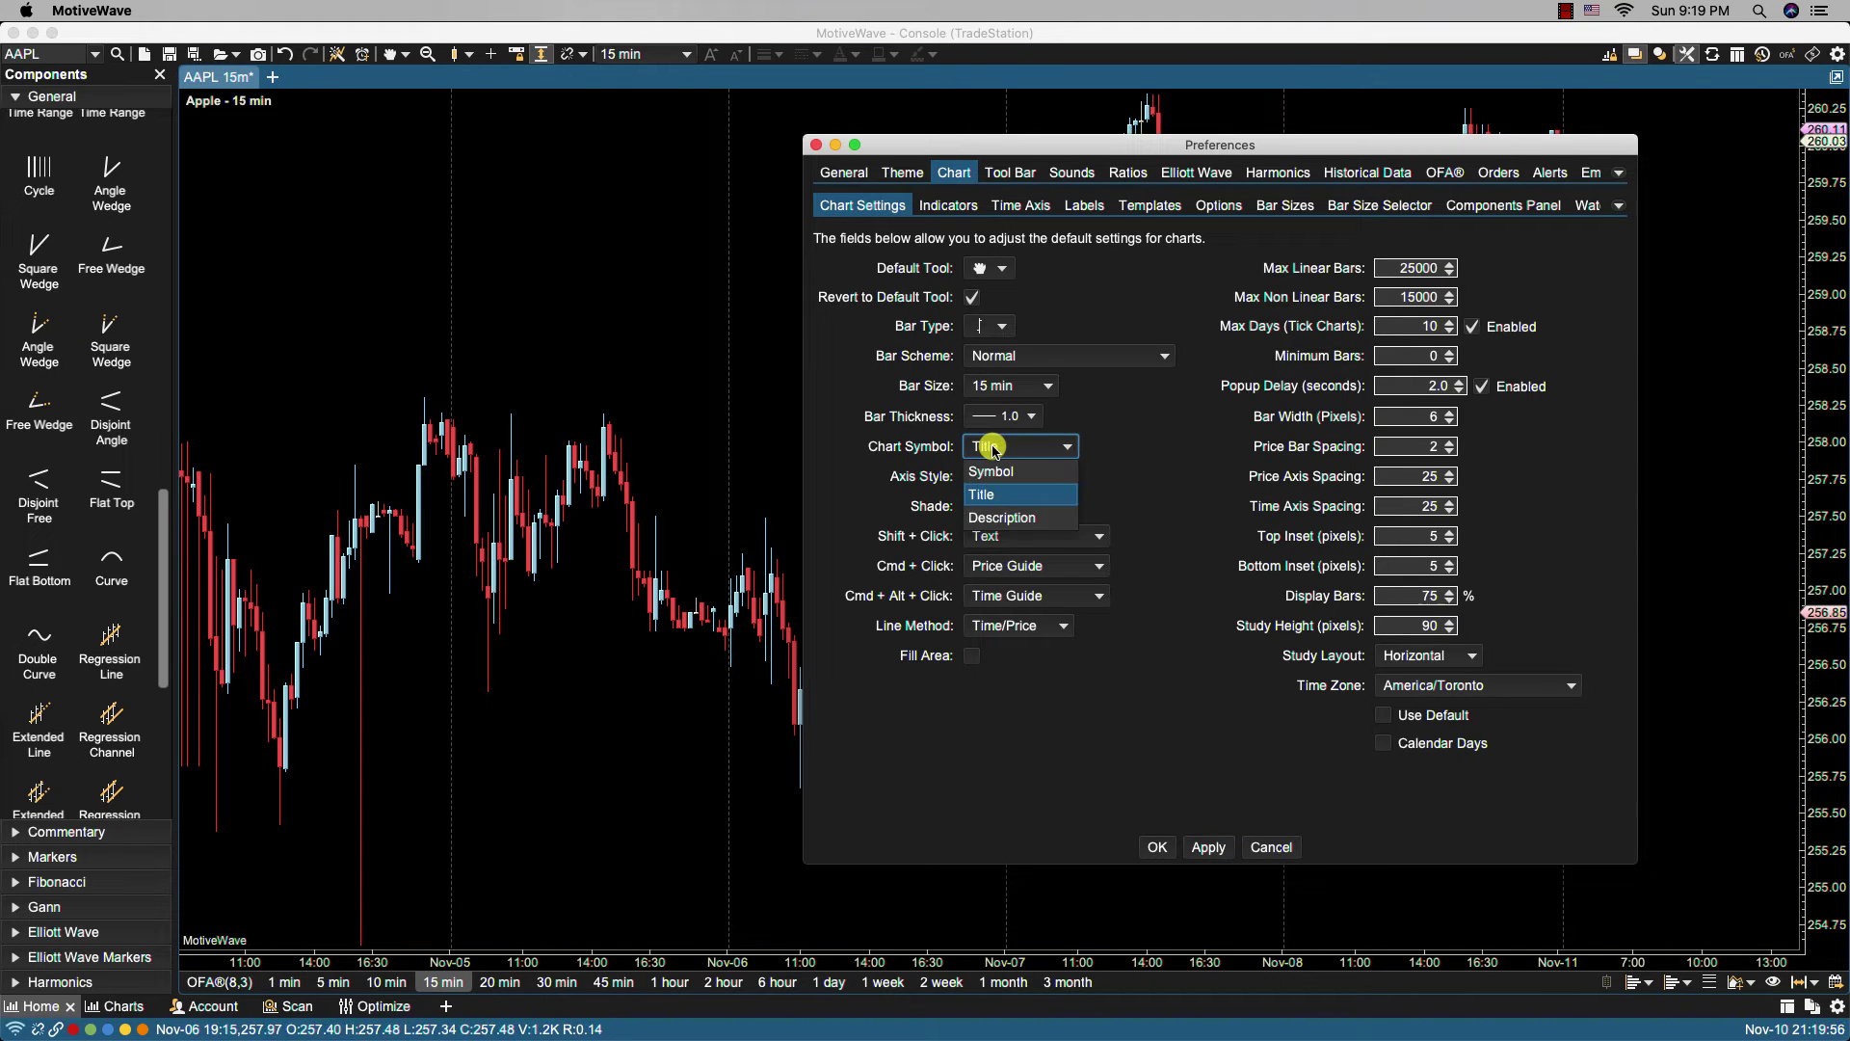
click(994, 518)
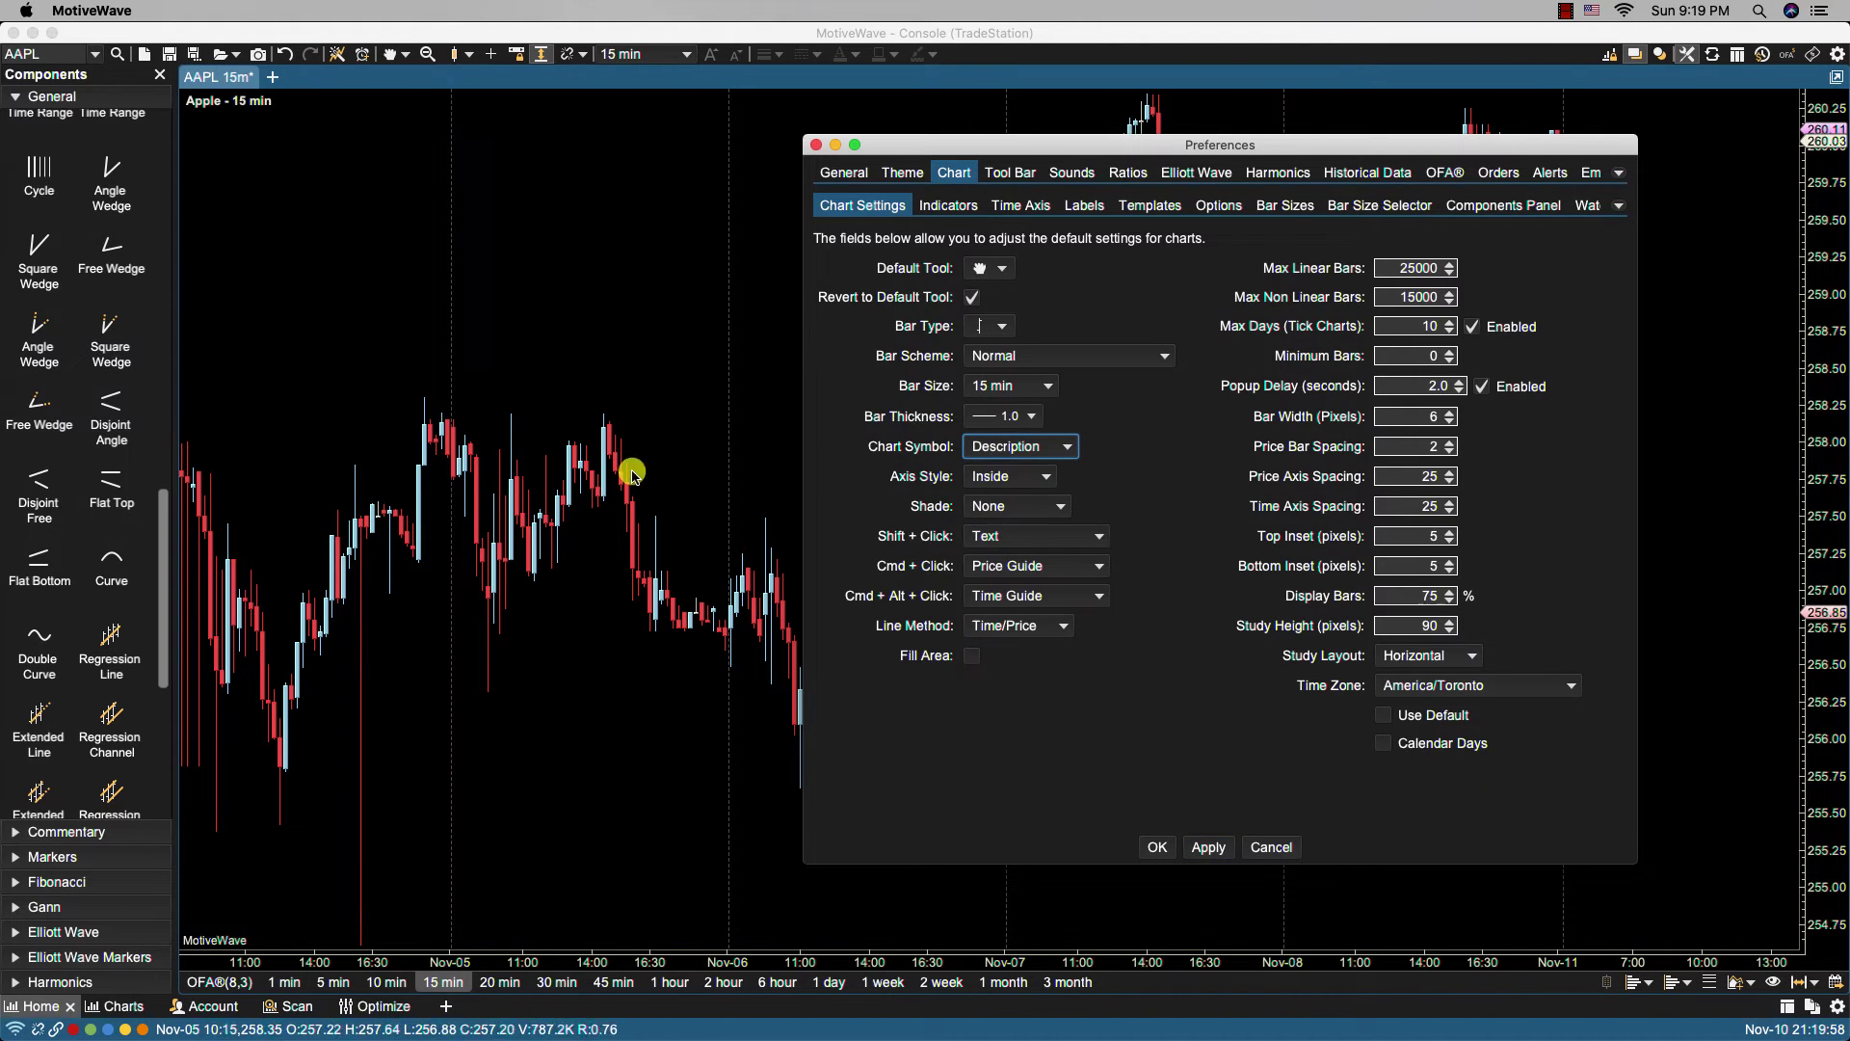
click(1206, 847)
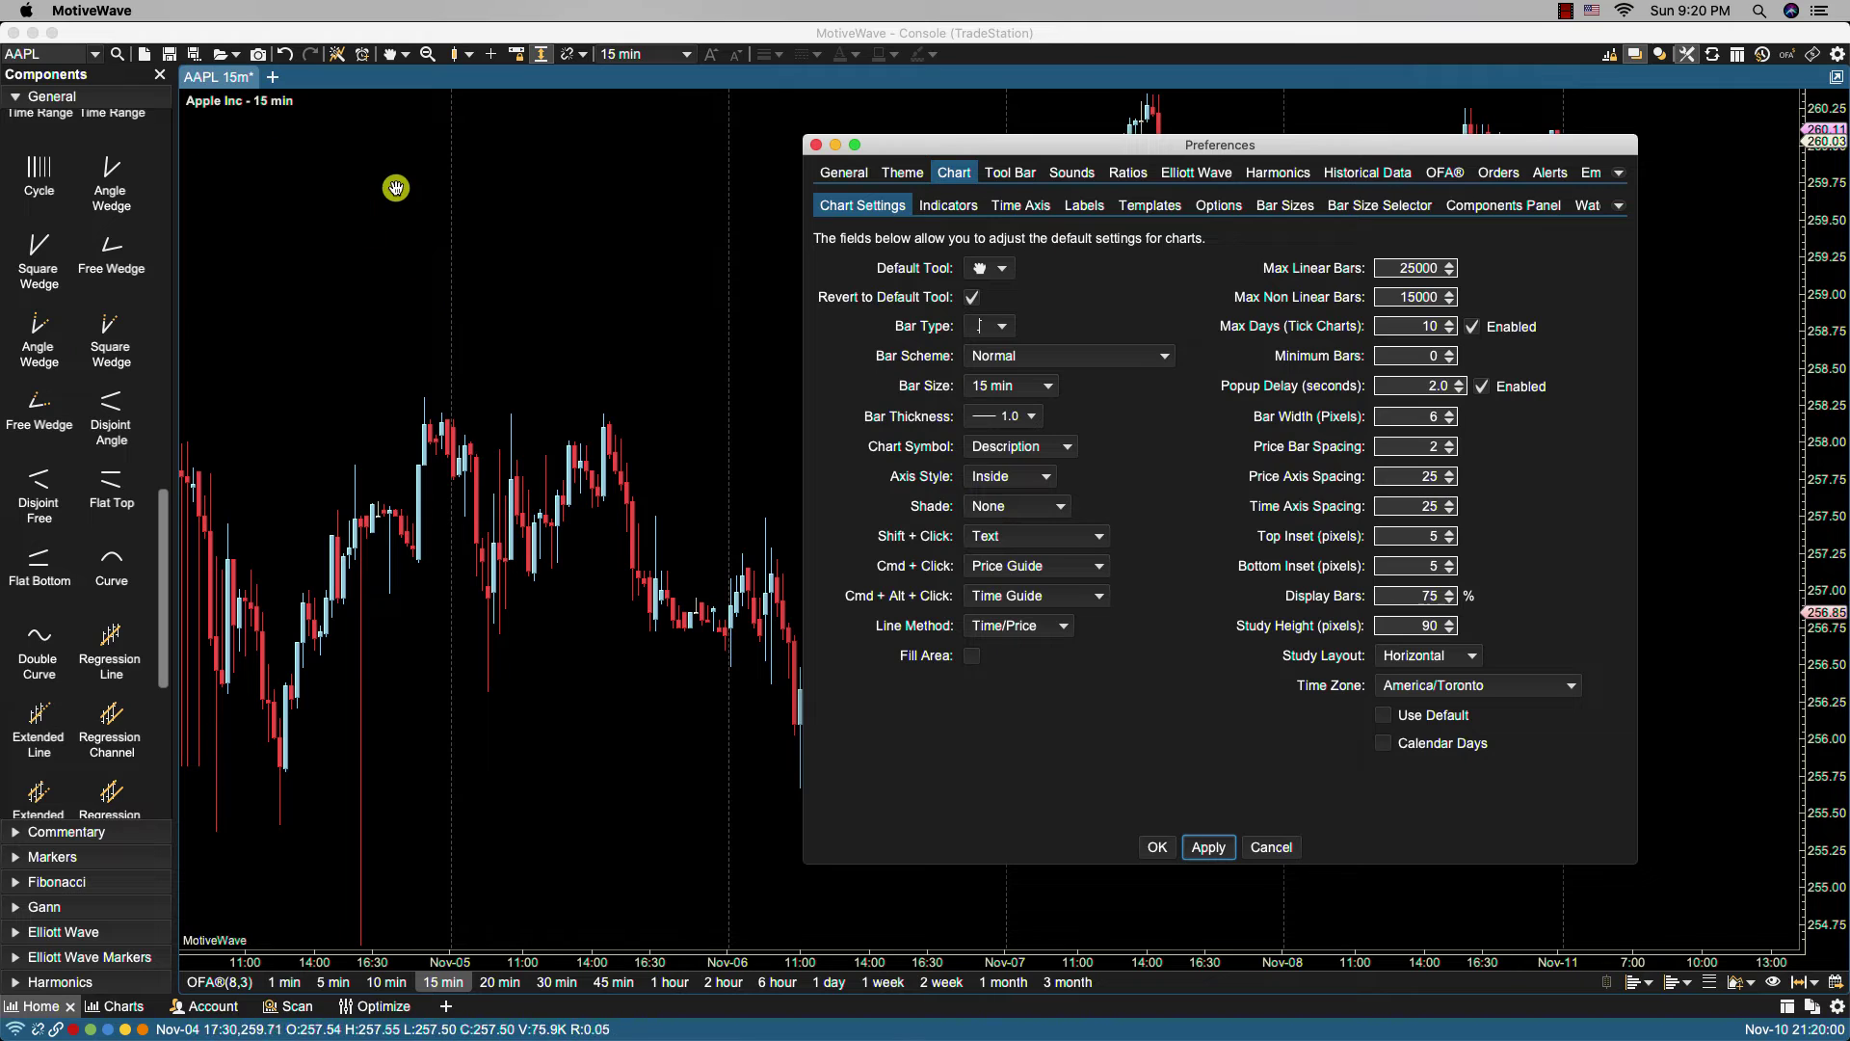
Close Preferences, review the AAPL instrument's Title and Apple Inc description, then go to Configure.
click(1156, 847)
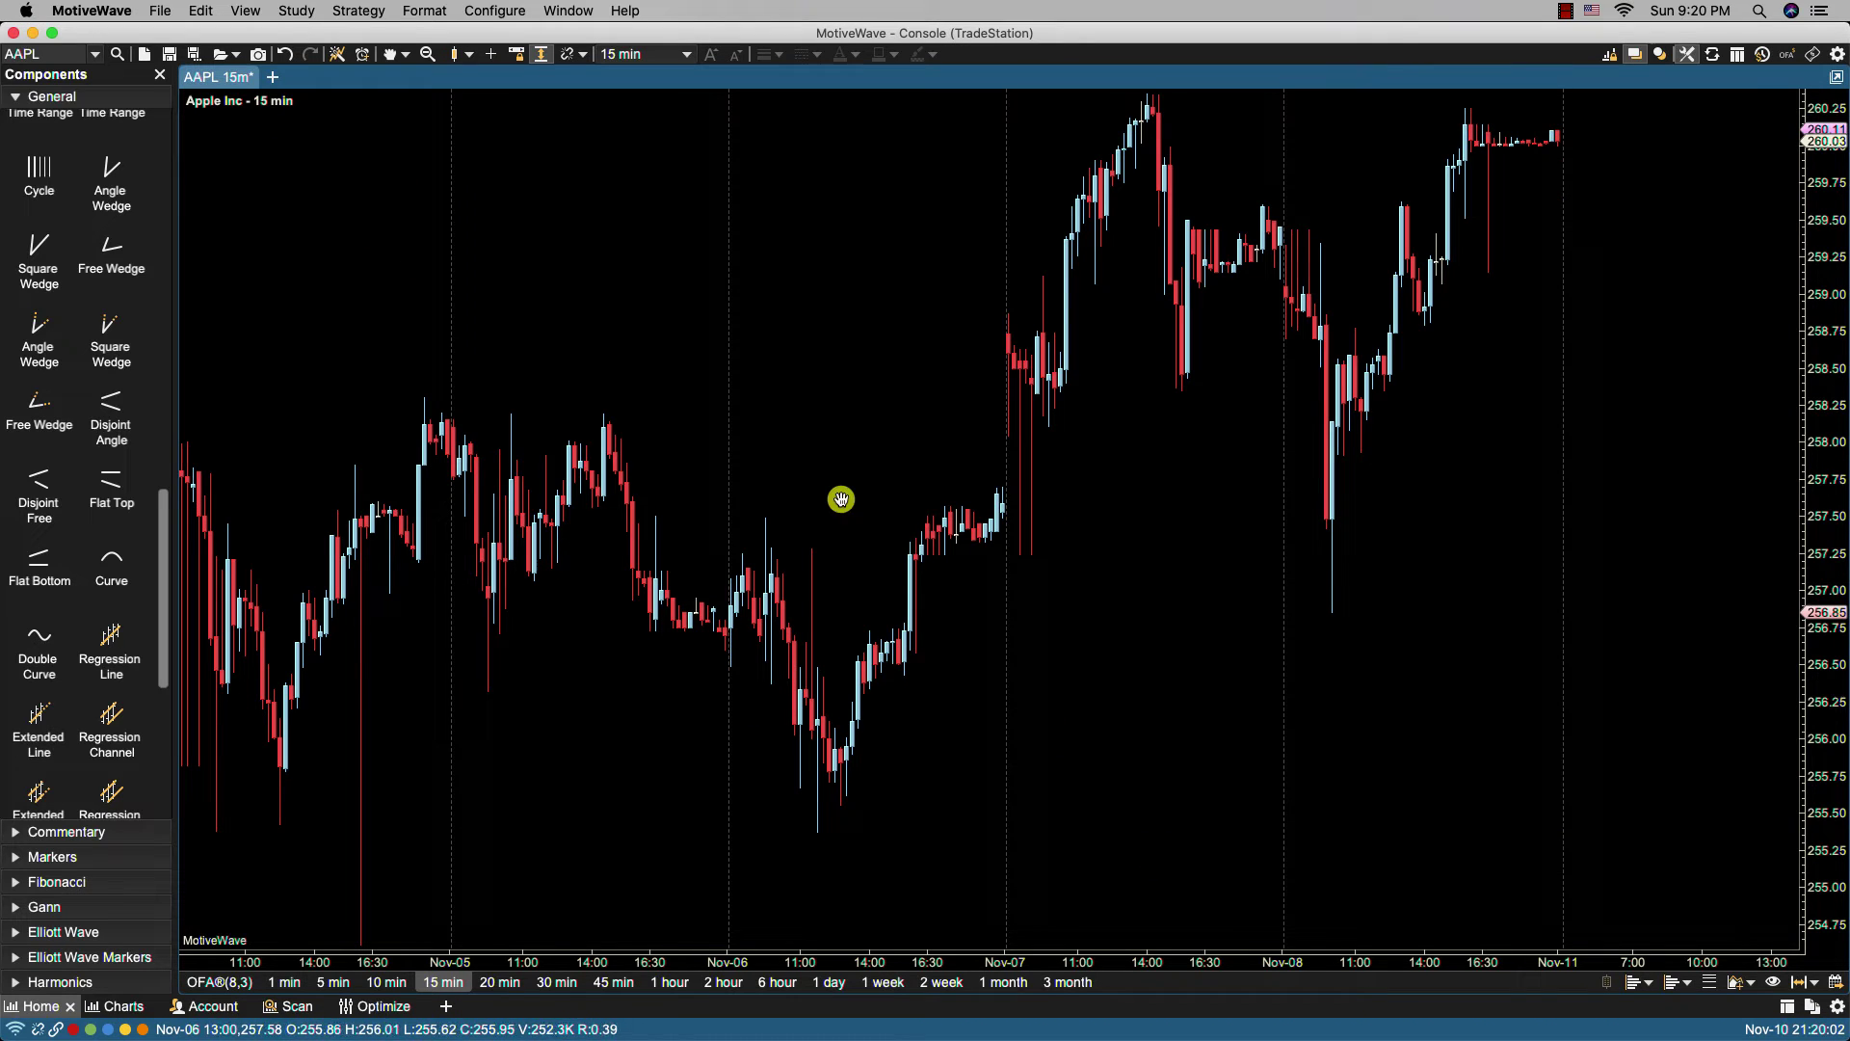
right_click(727, 290)
click(762, 322)
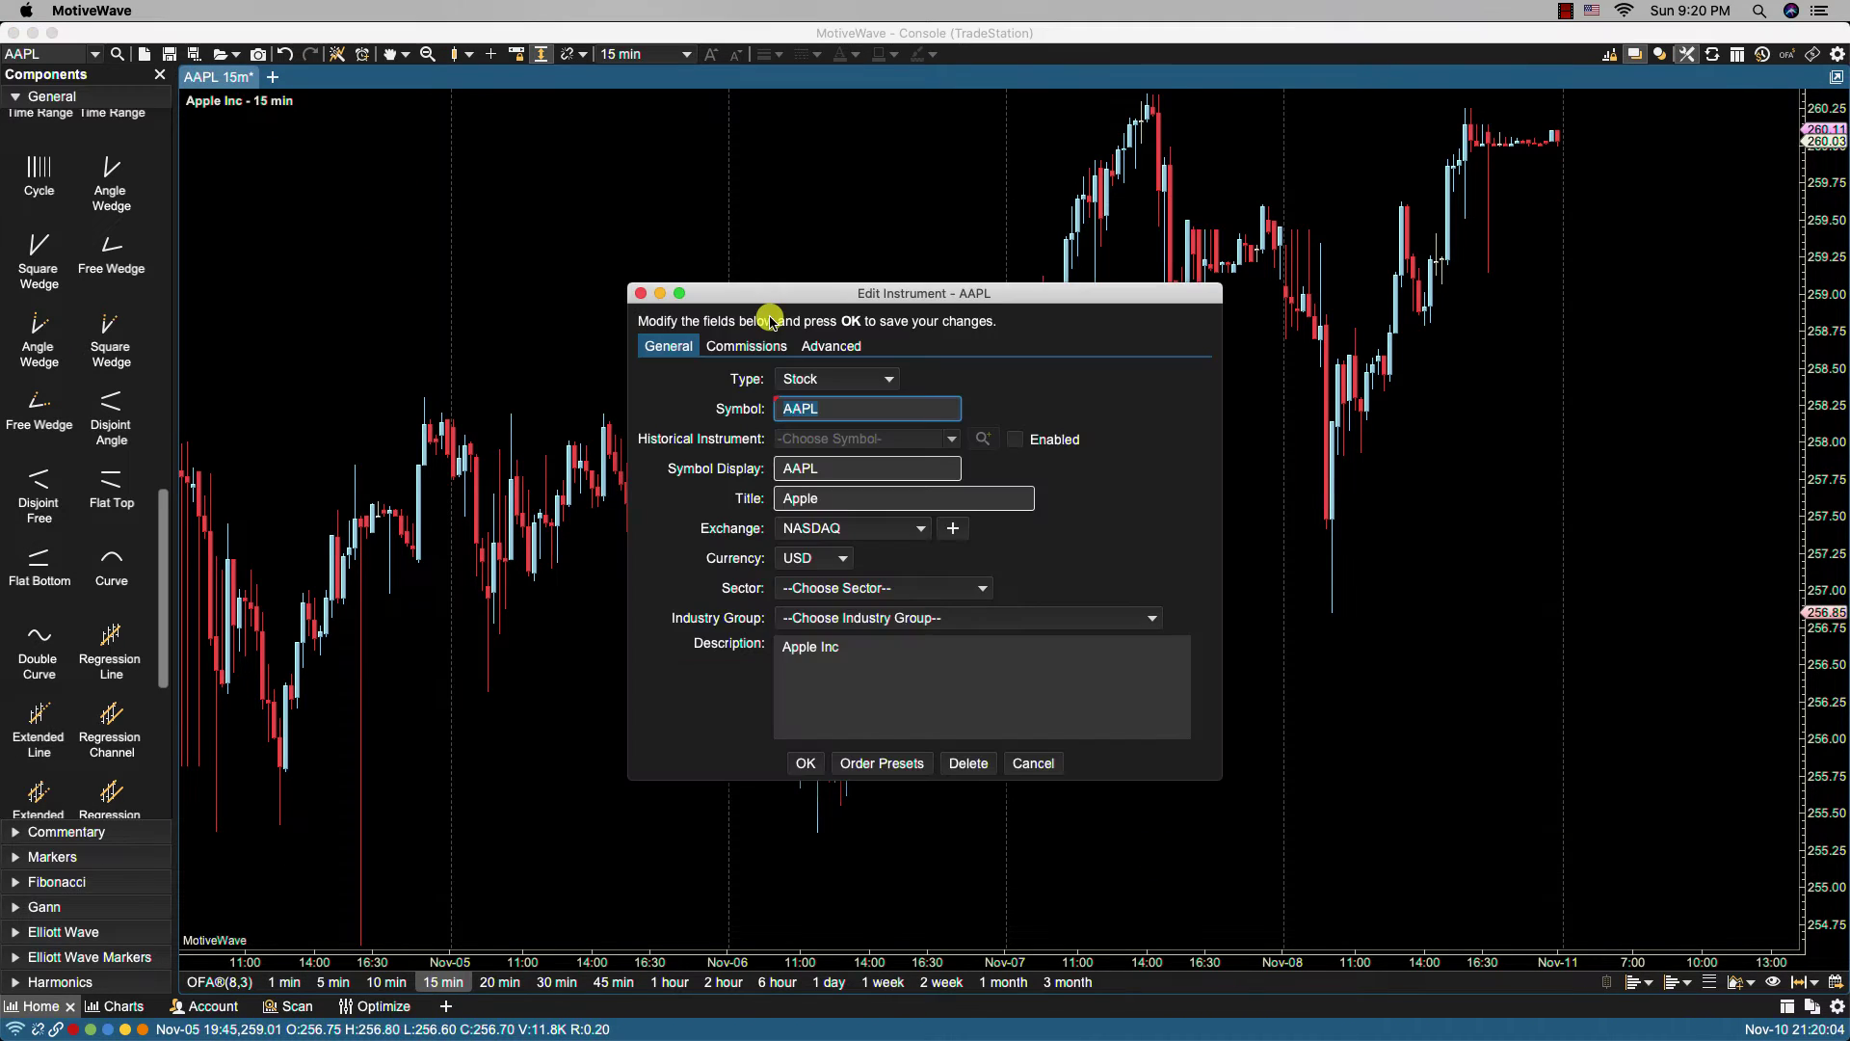
click(827, 501)
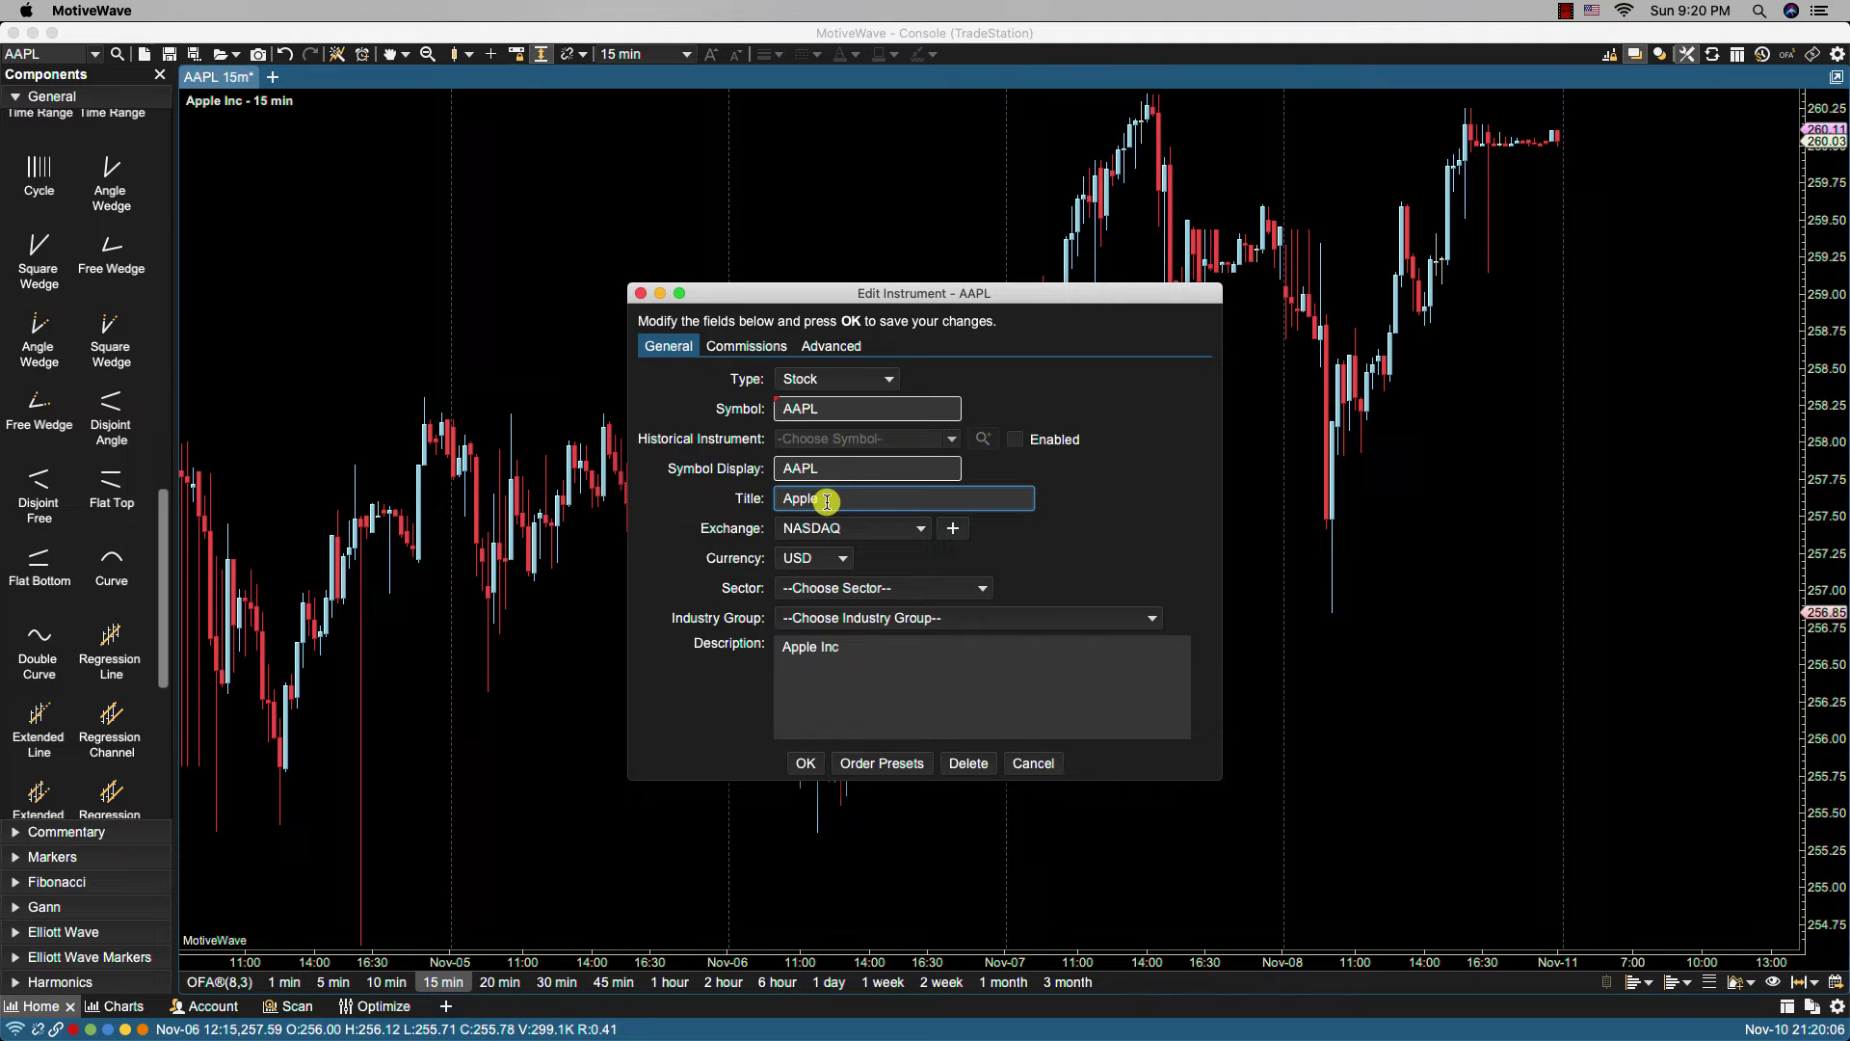
drag(866, 659, 759, 644)
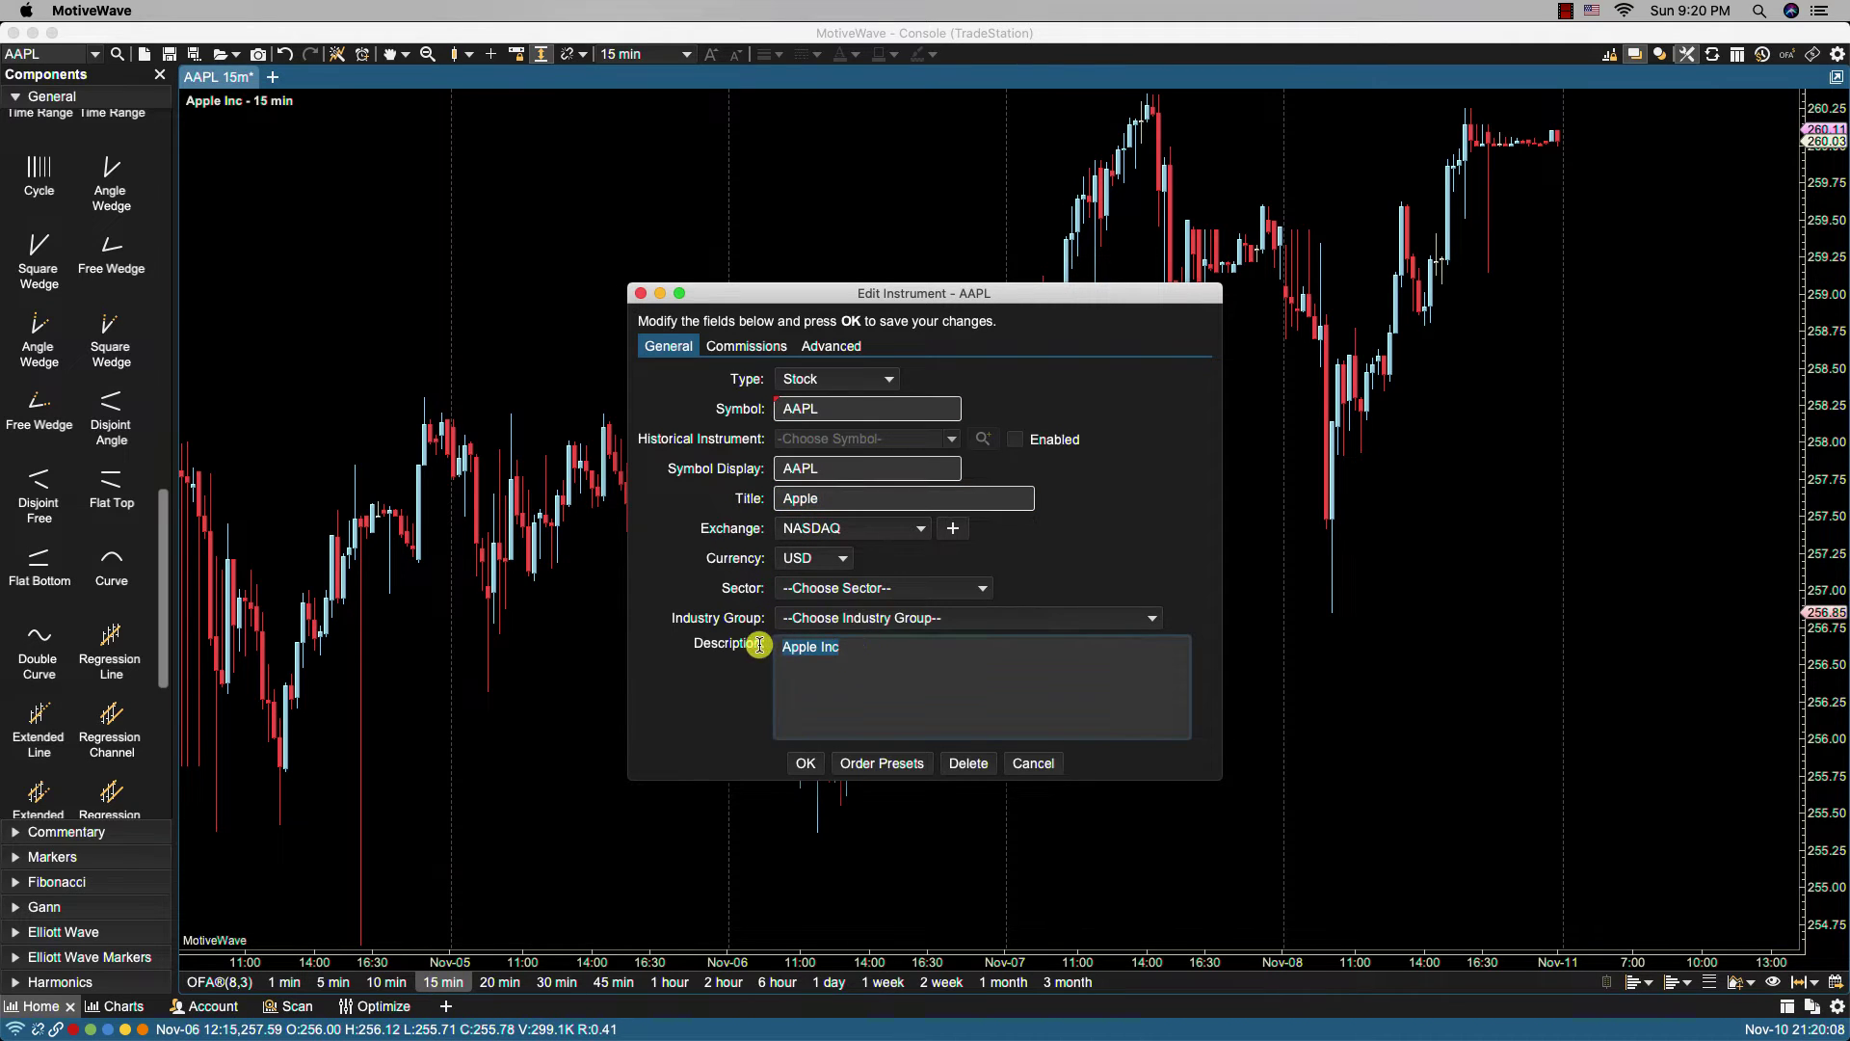
click(799, 764)
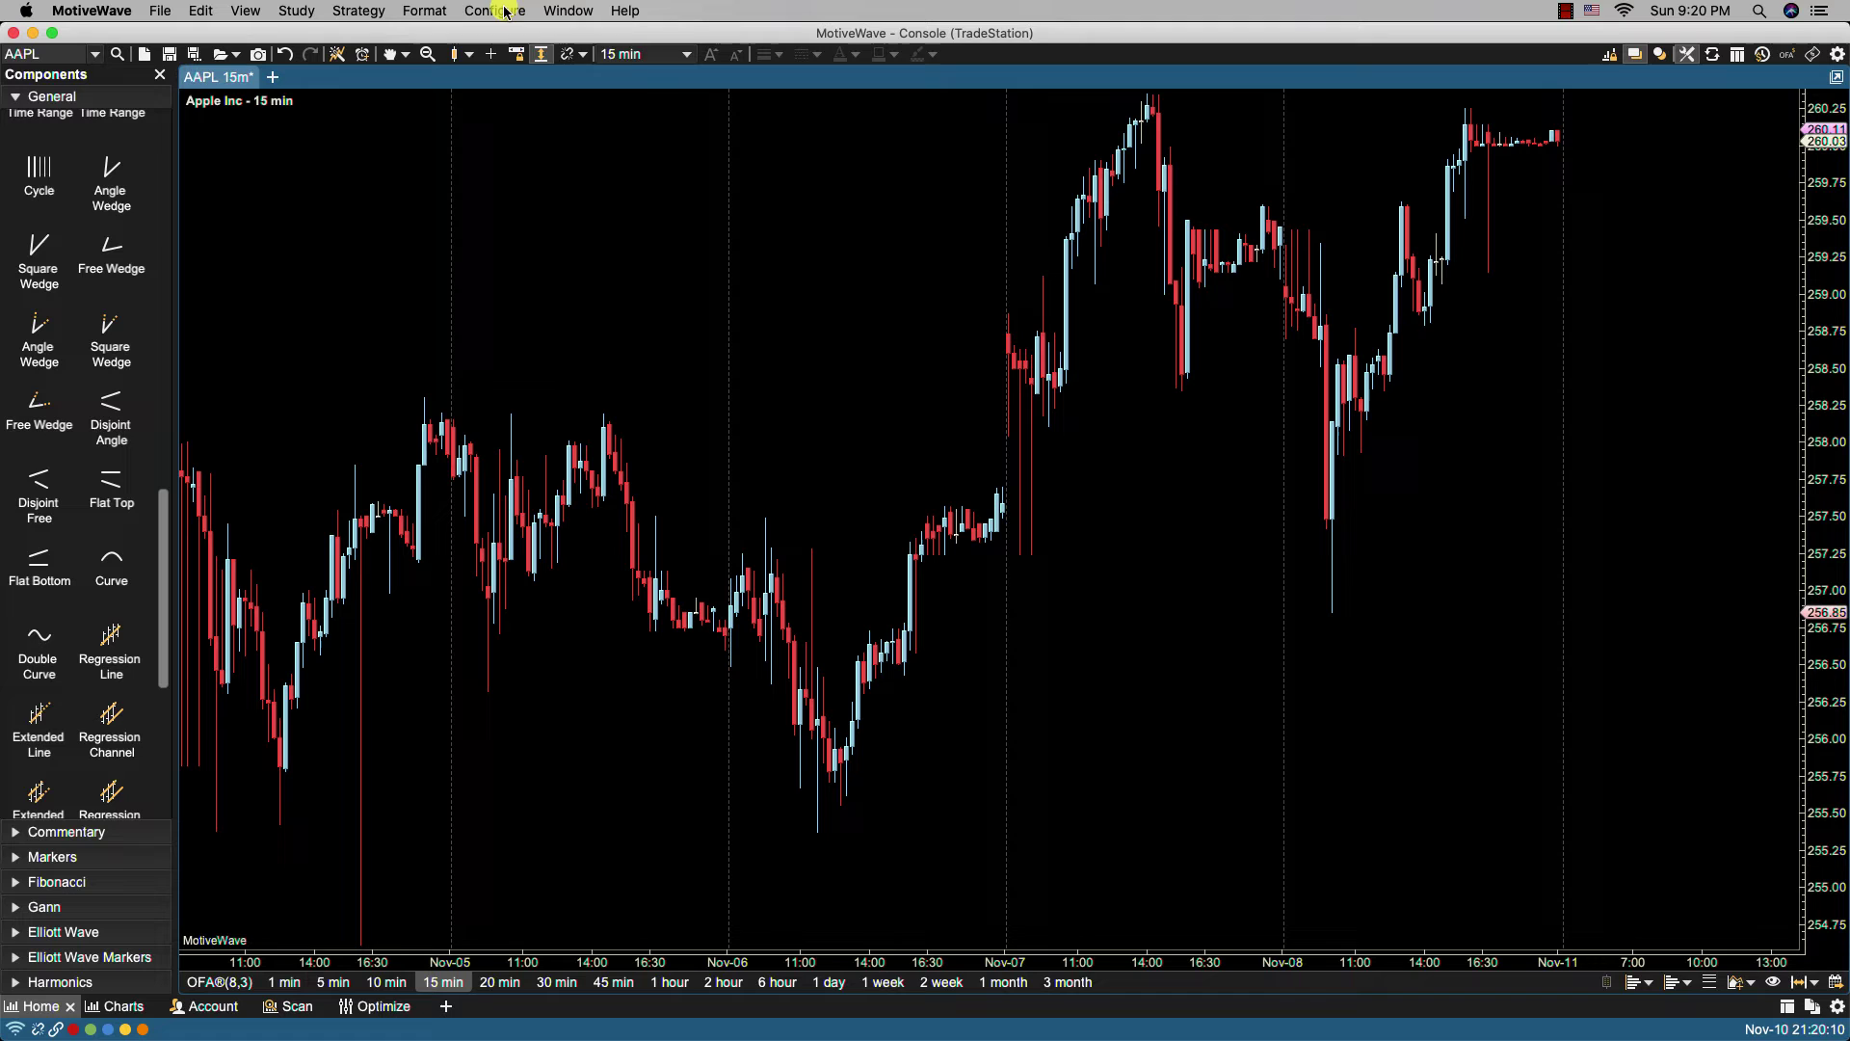
click(494, 10)
In Chart Settings preferences, set Chart Symbol to Symbol instead of description.
click(528, 116)
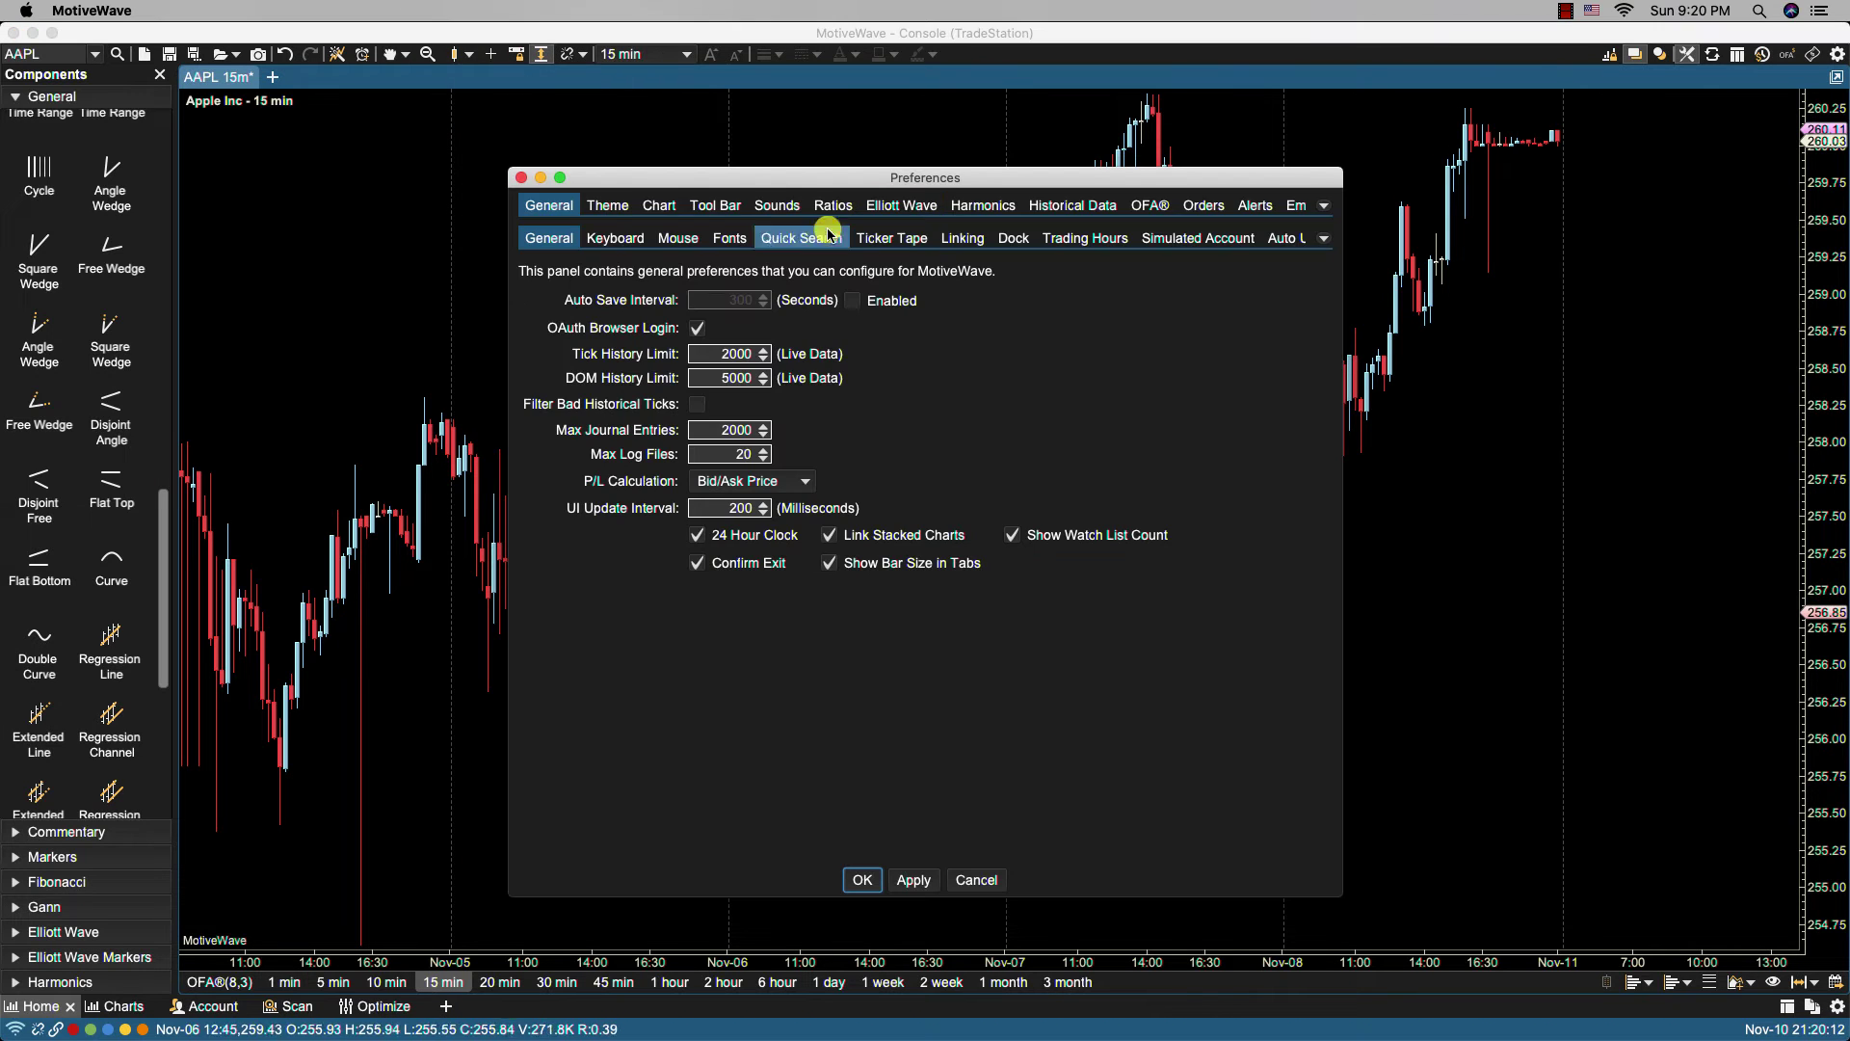
click(661, 207)
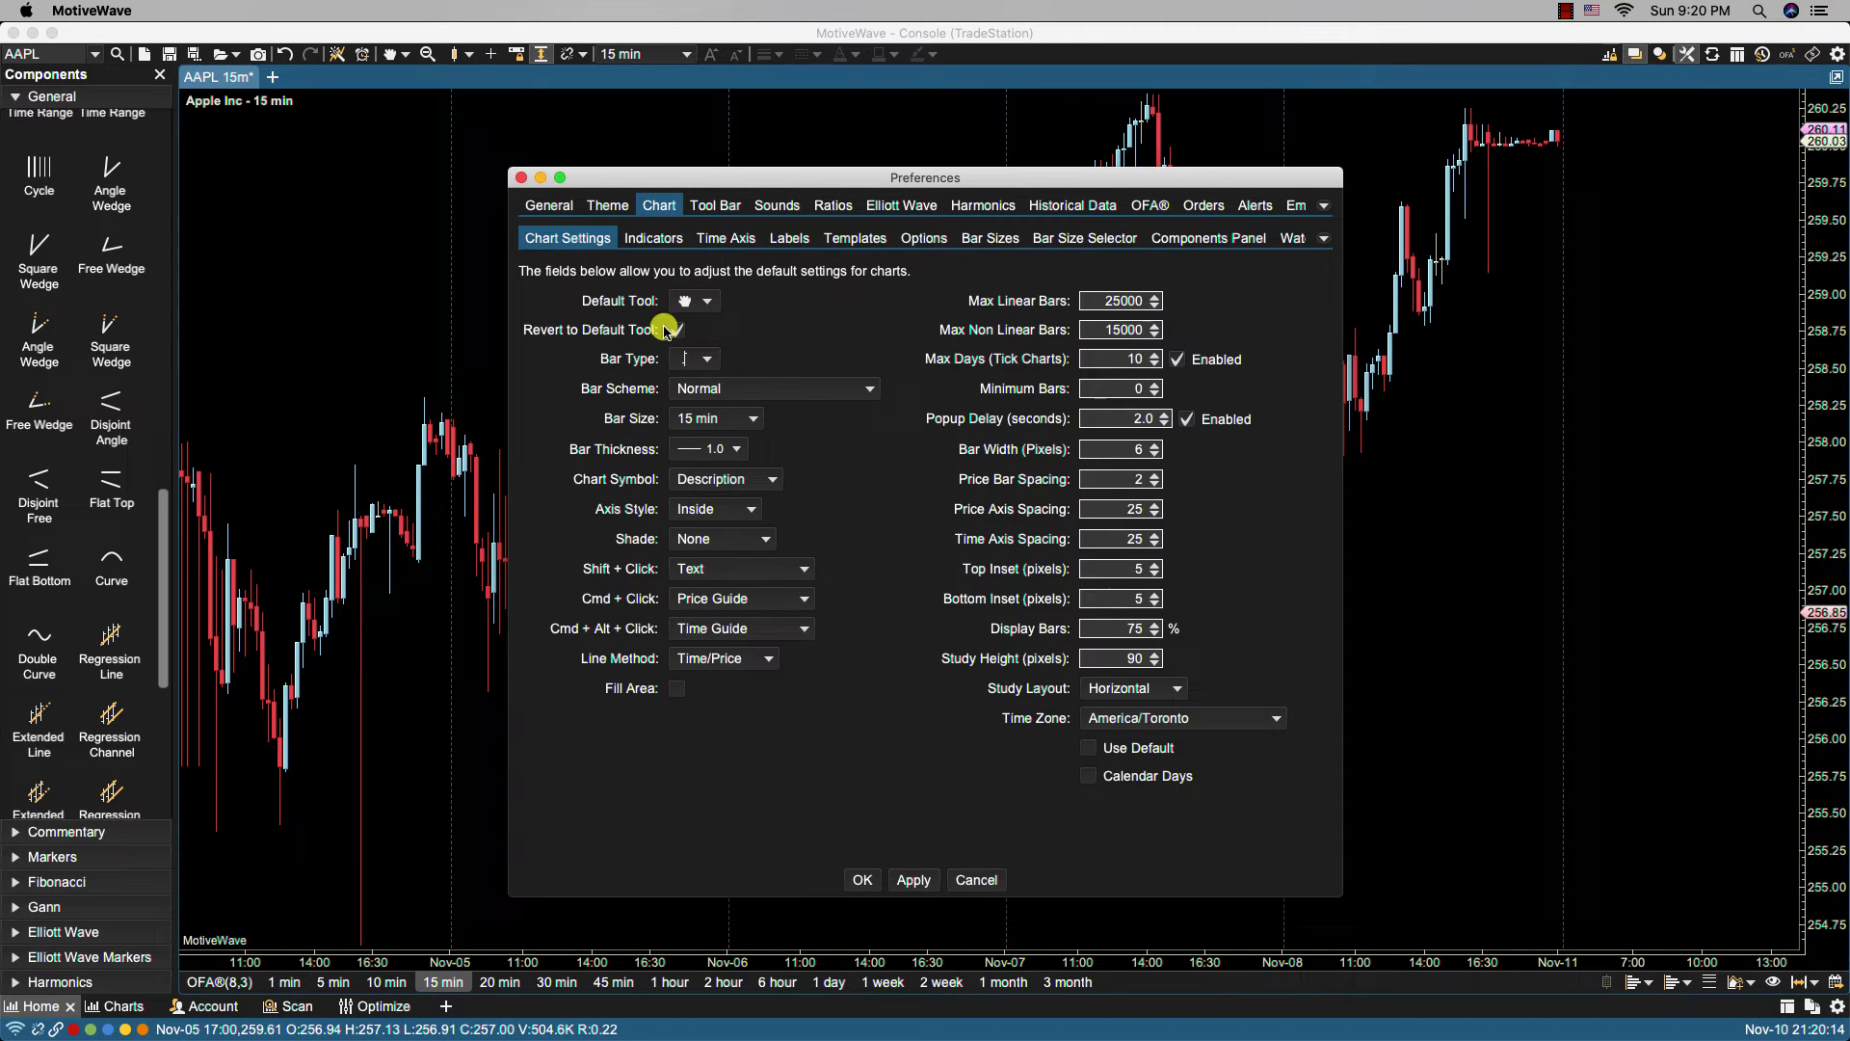
click(694, 479)
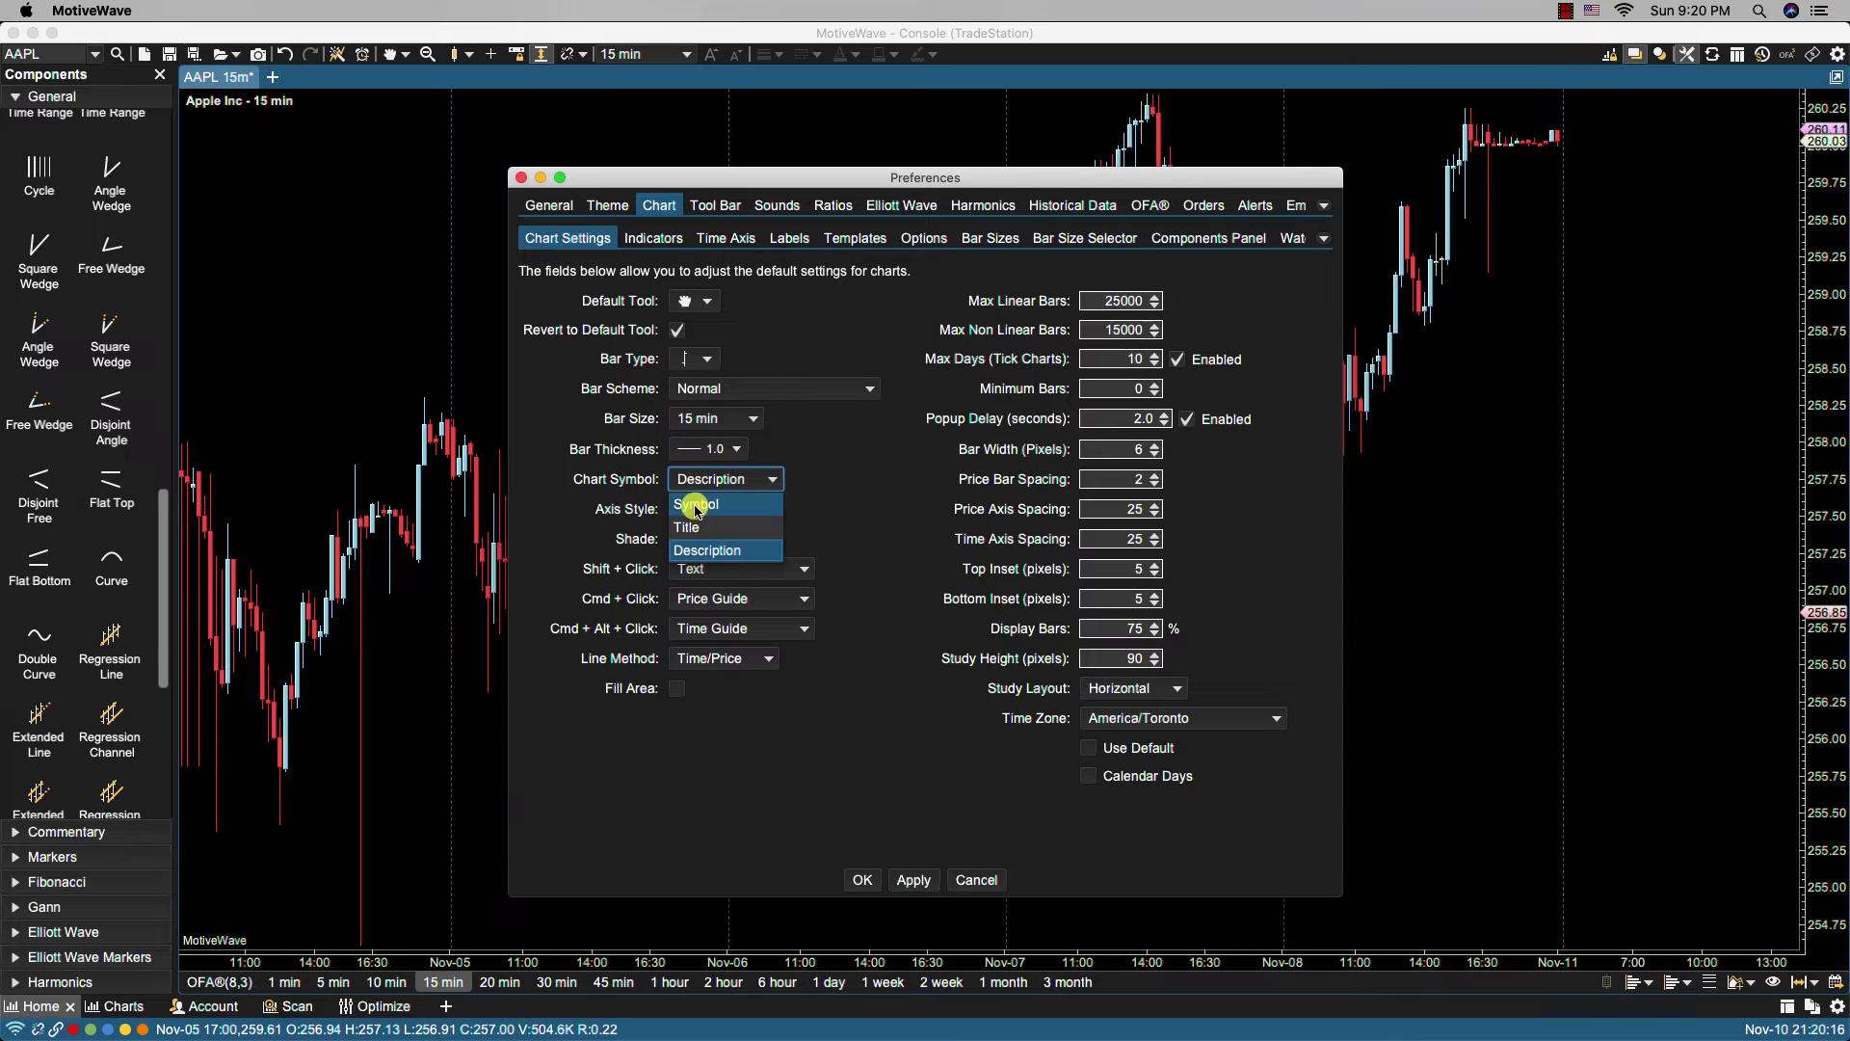
click(696, 505)
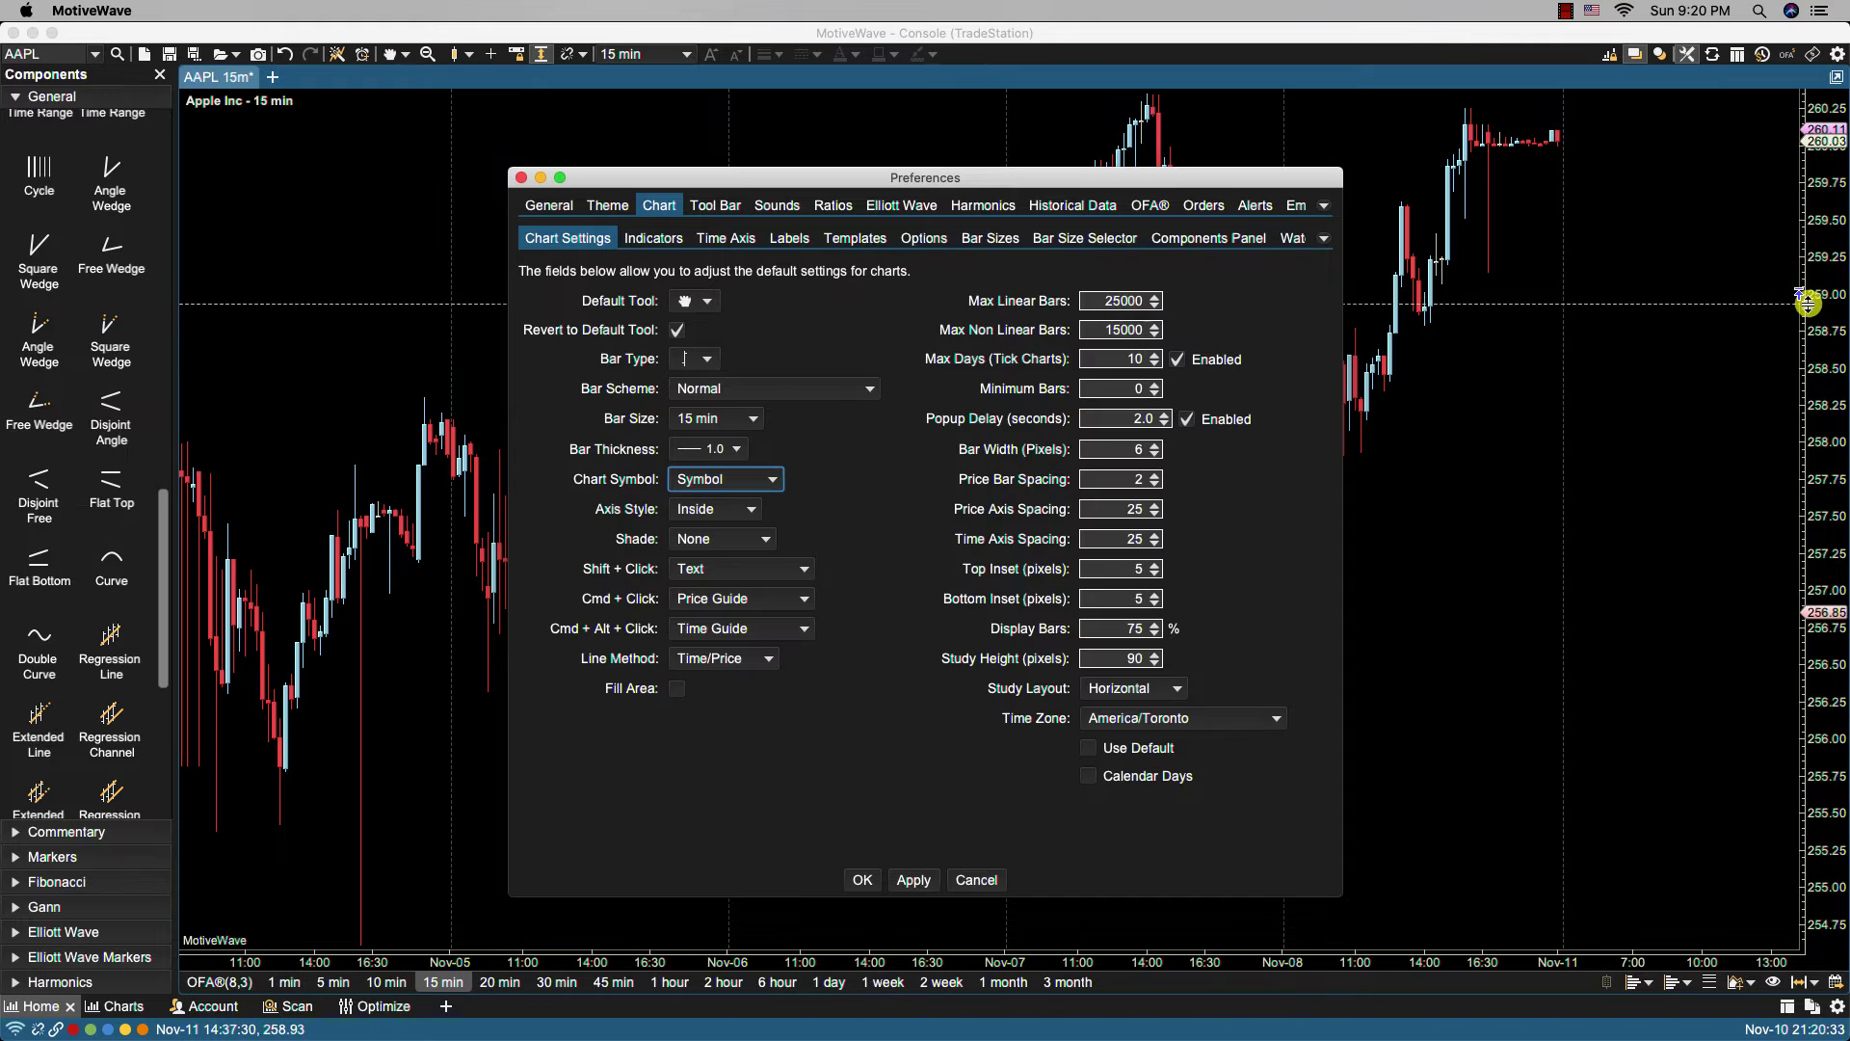
Apply the Outside axis style, then switch and apply the Simple axis style.
click(738, 511)
click(718, 579)
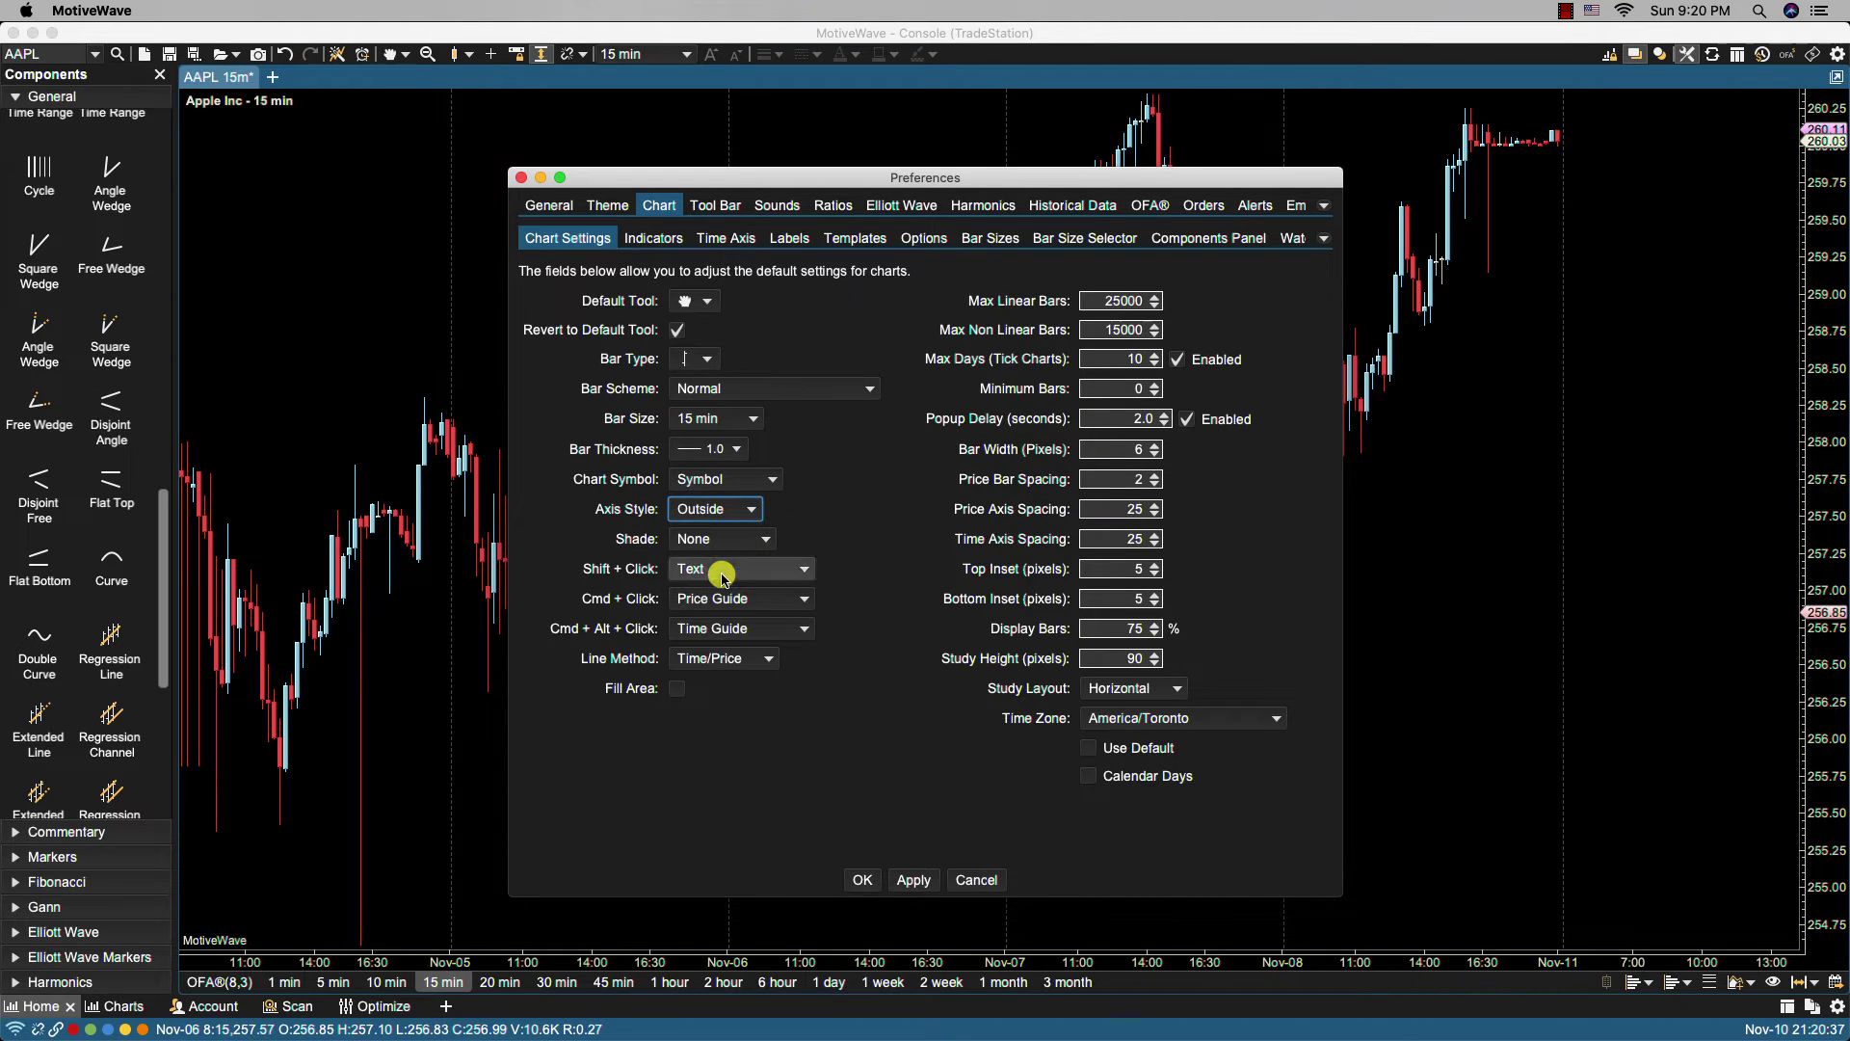
click(906, 878)
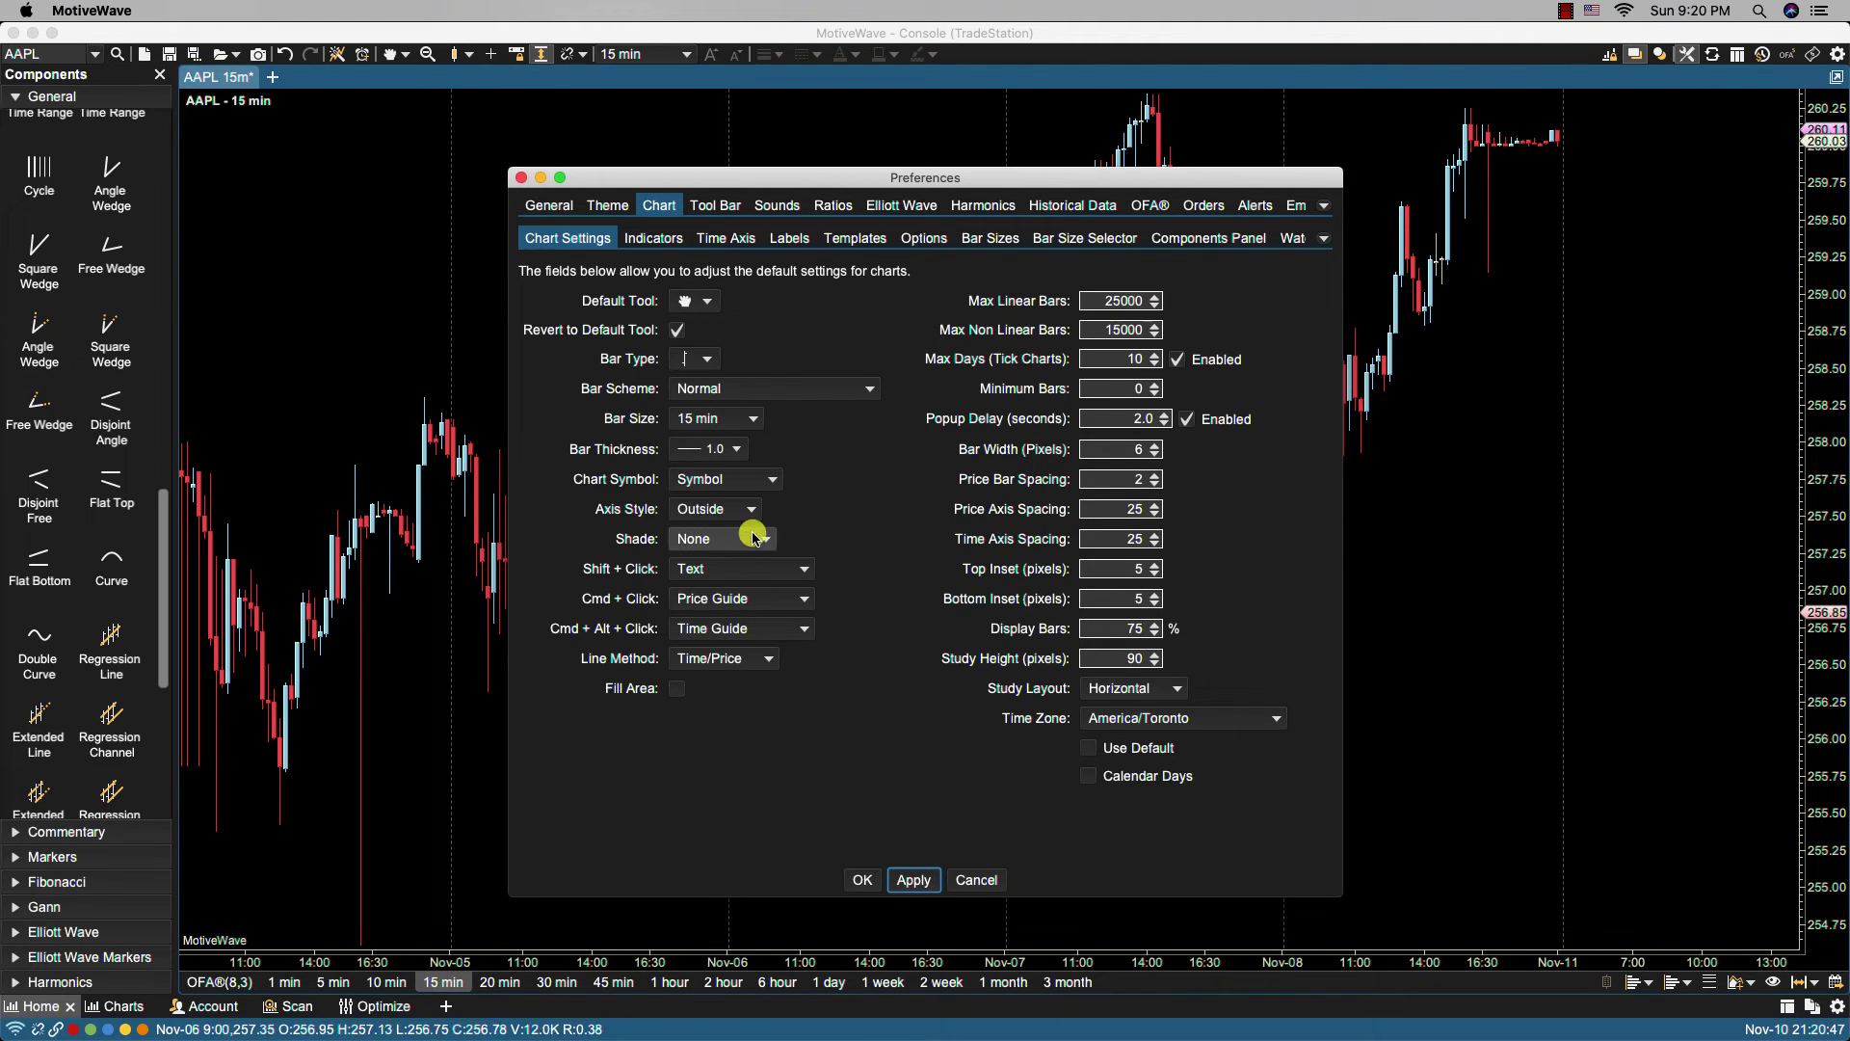
click(732, 509)
click(721, 534)
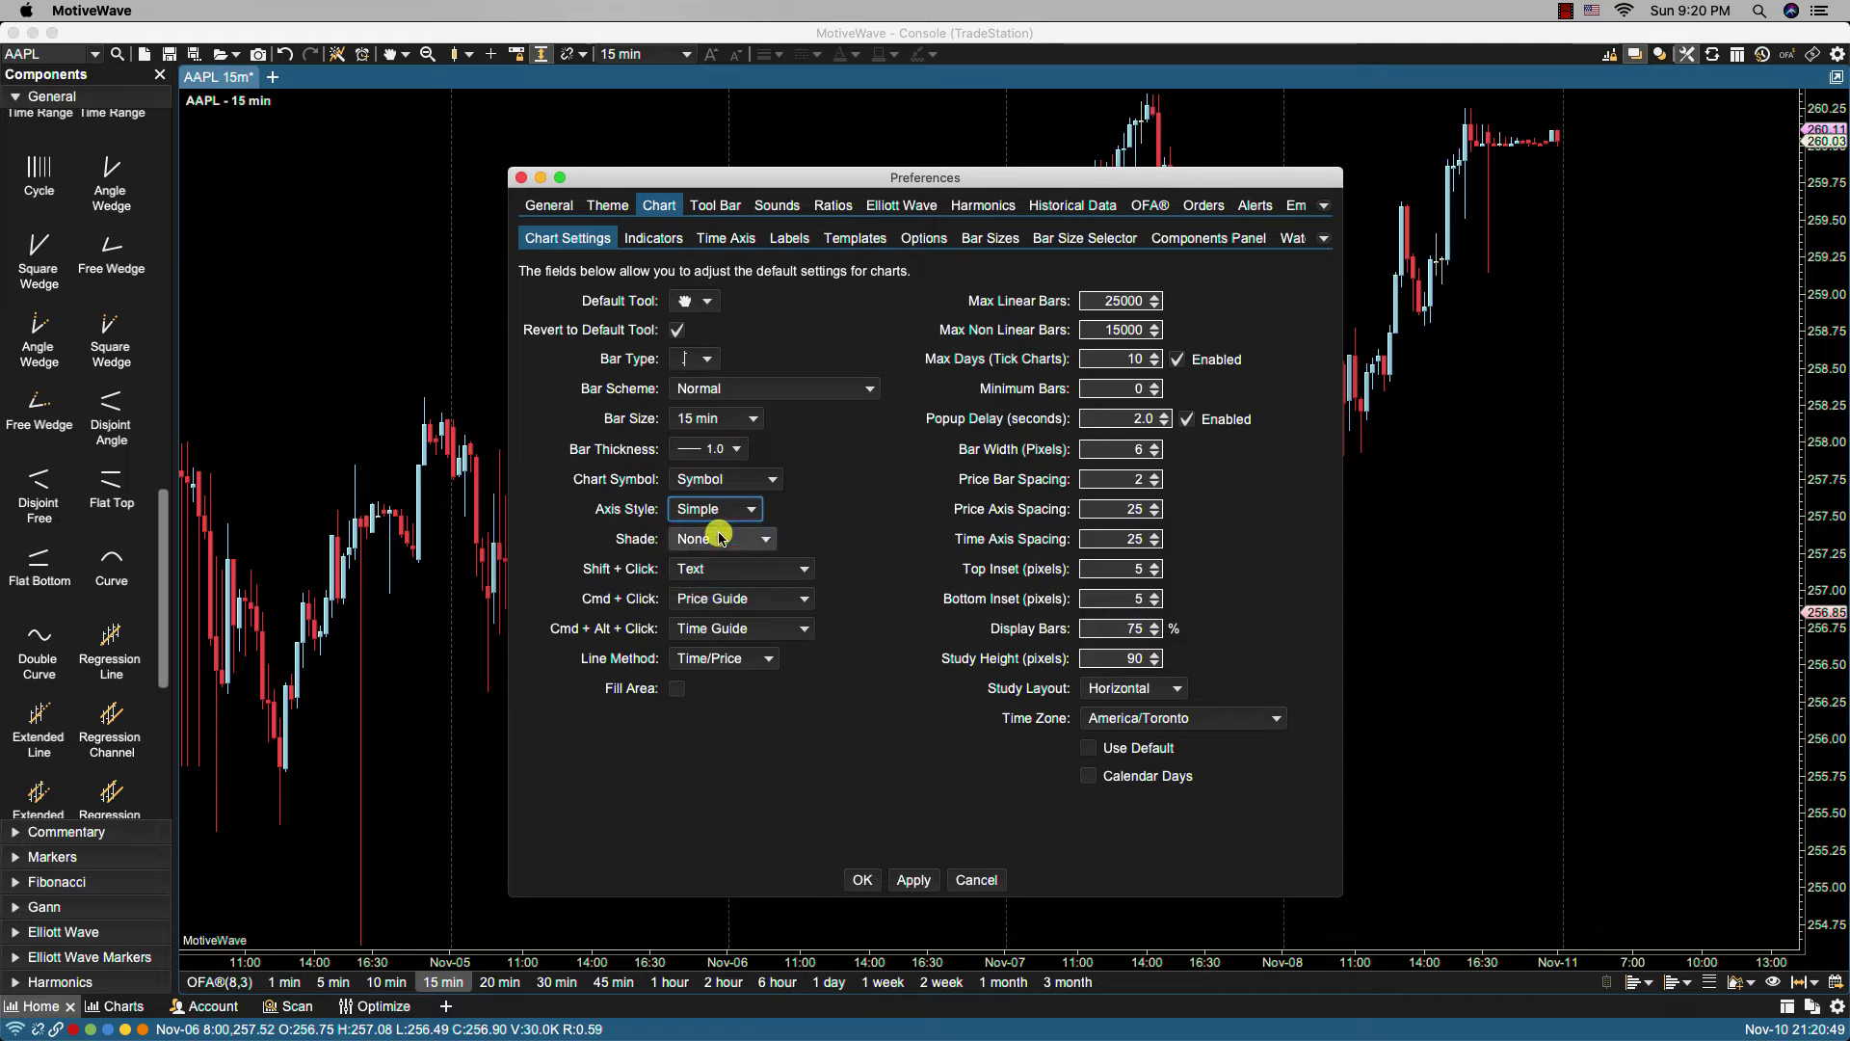
click(912, 880)
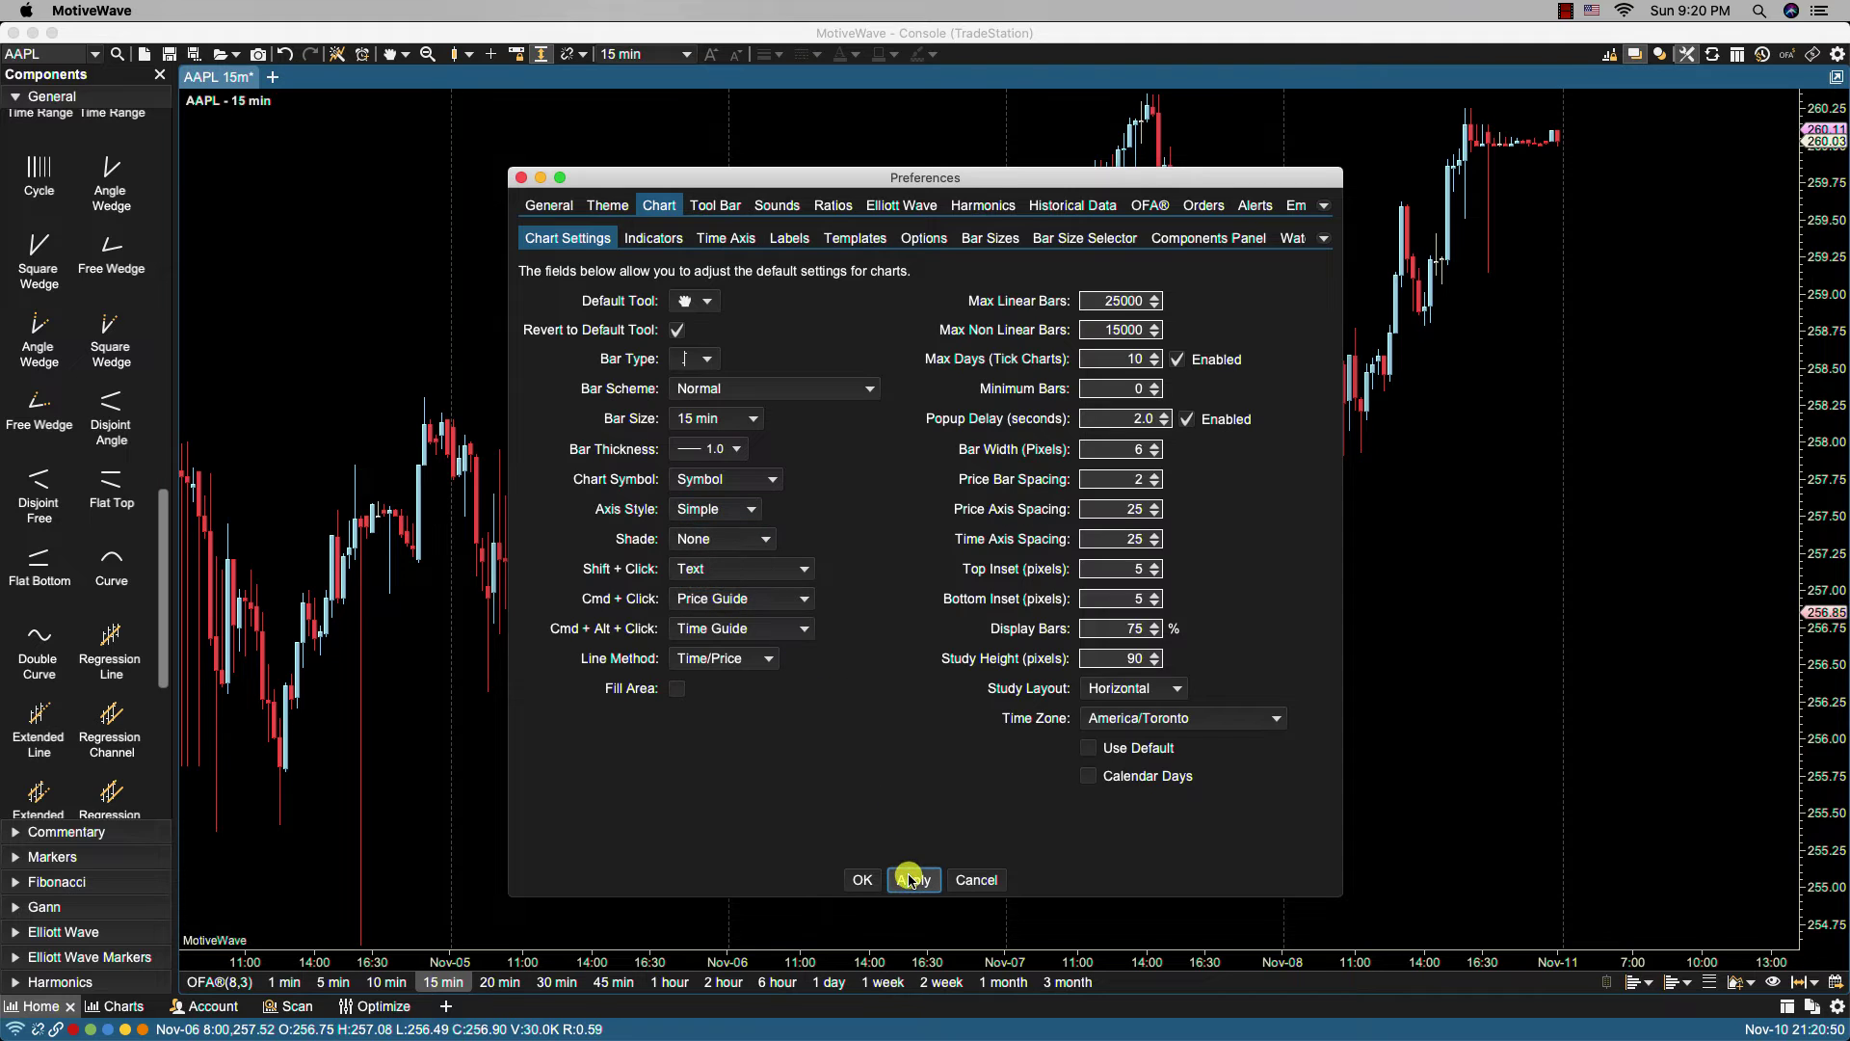
click(722, 539)
click(703, 587)
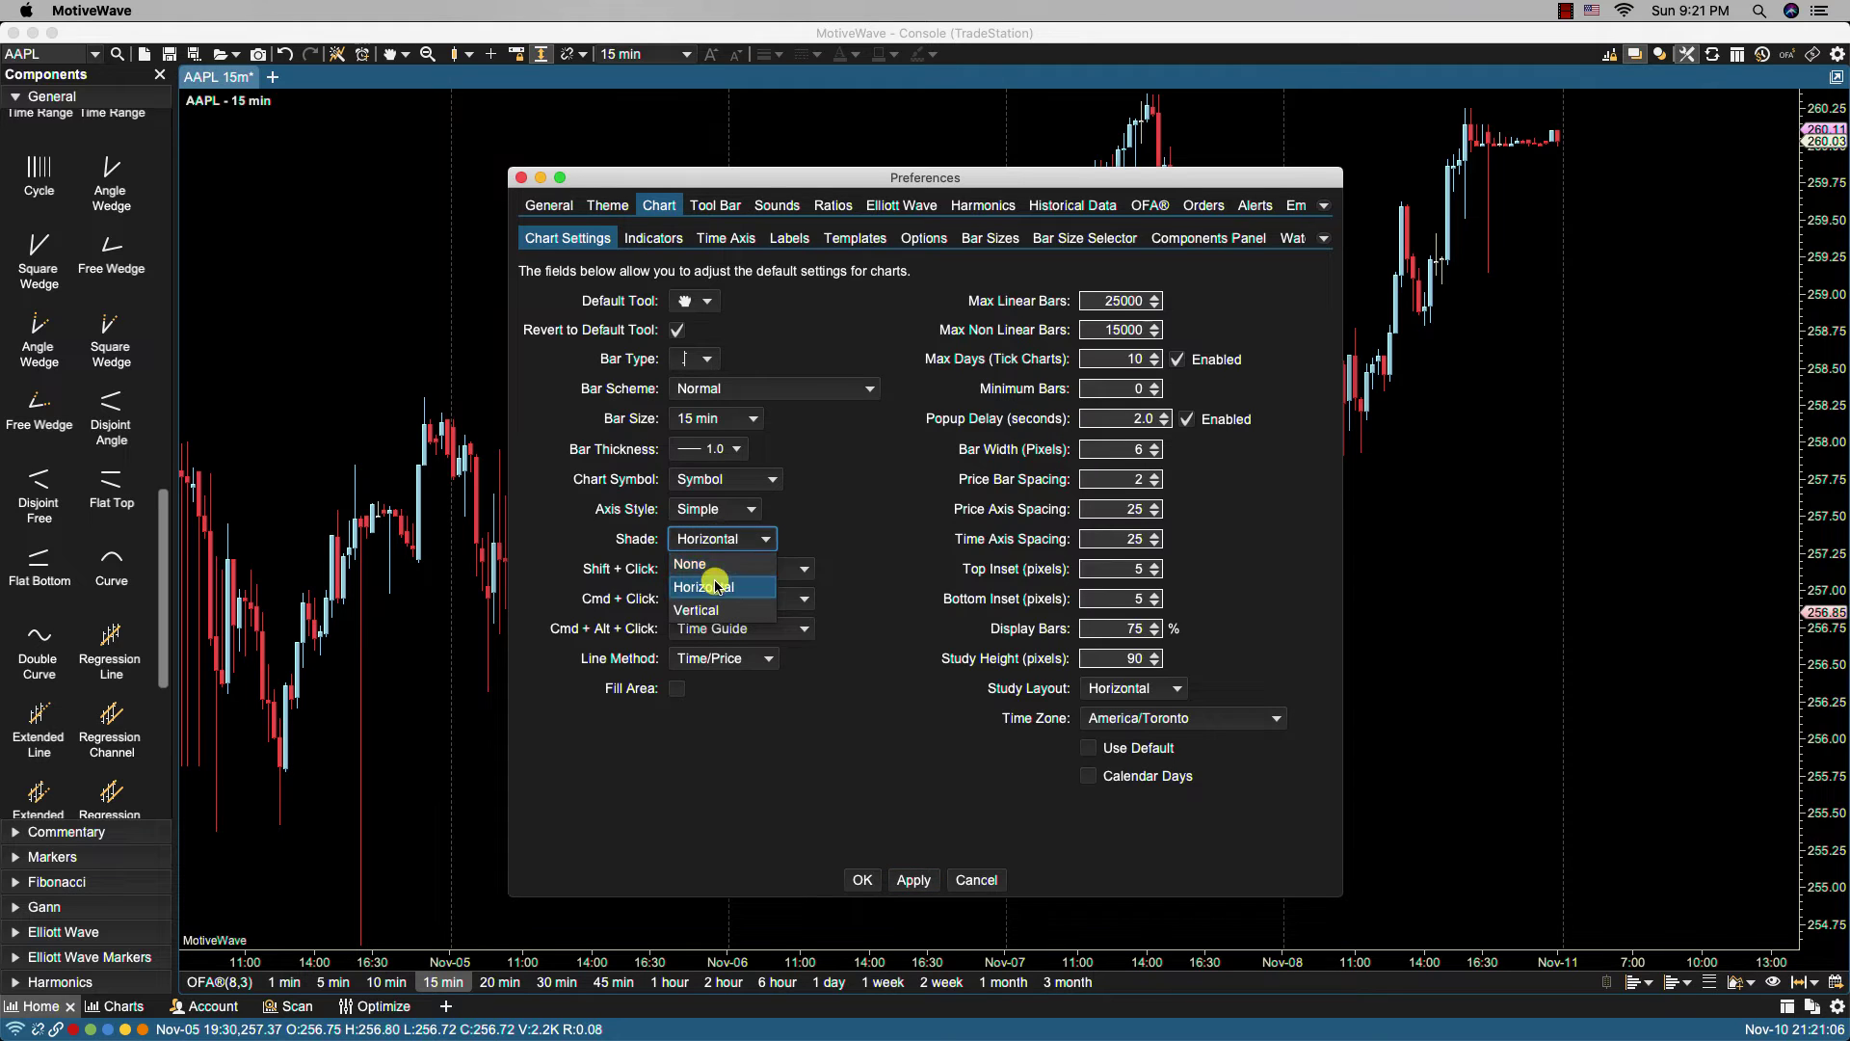
click(891, 880)
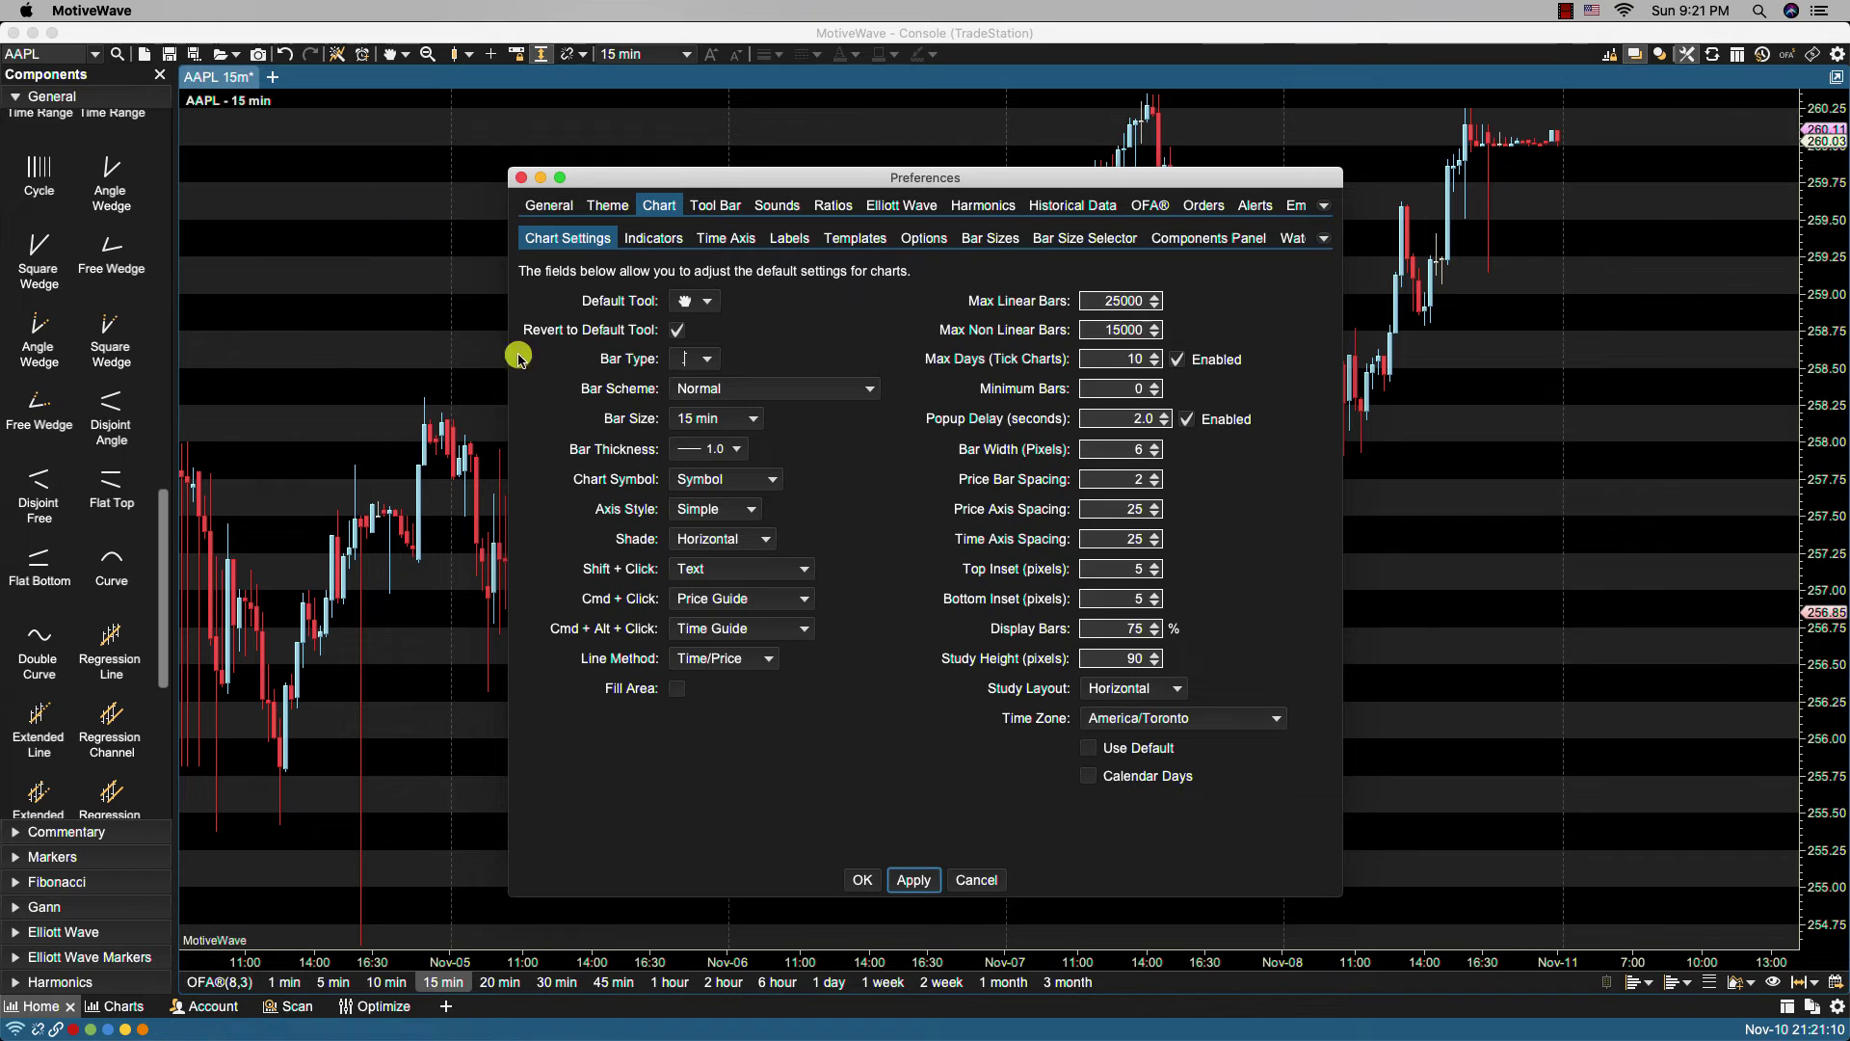
click(732, 539)
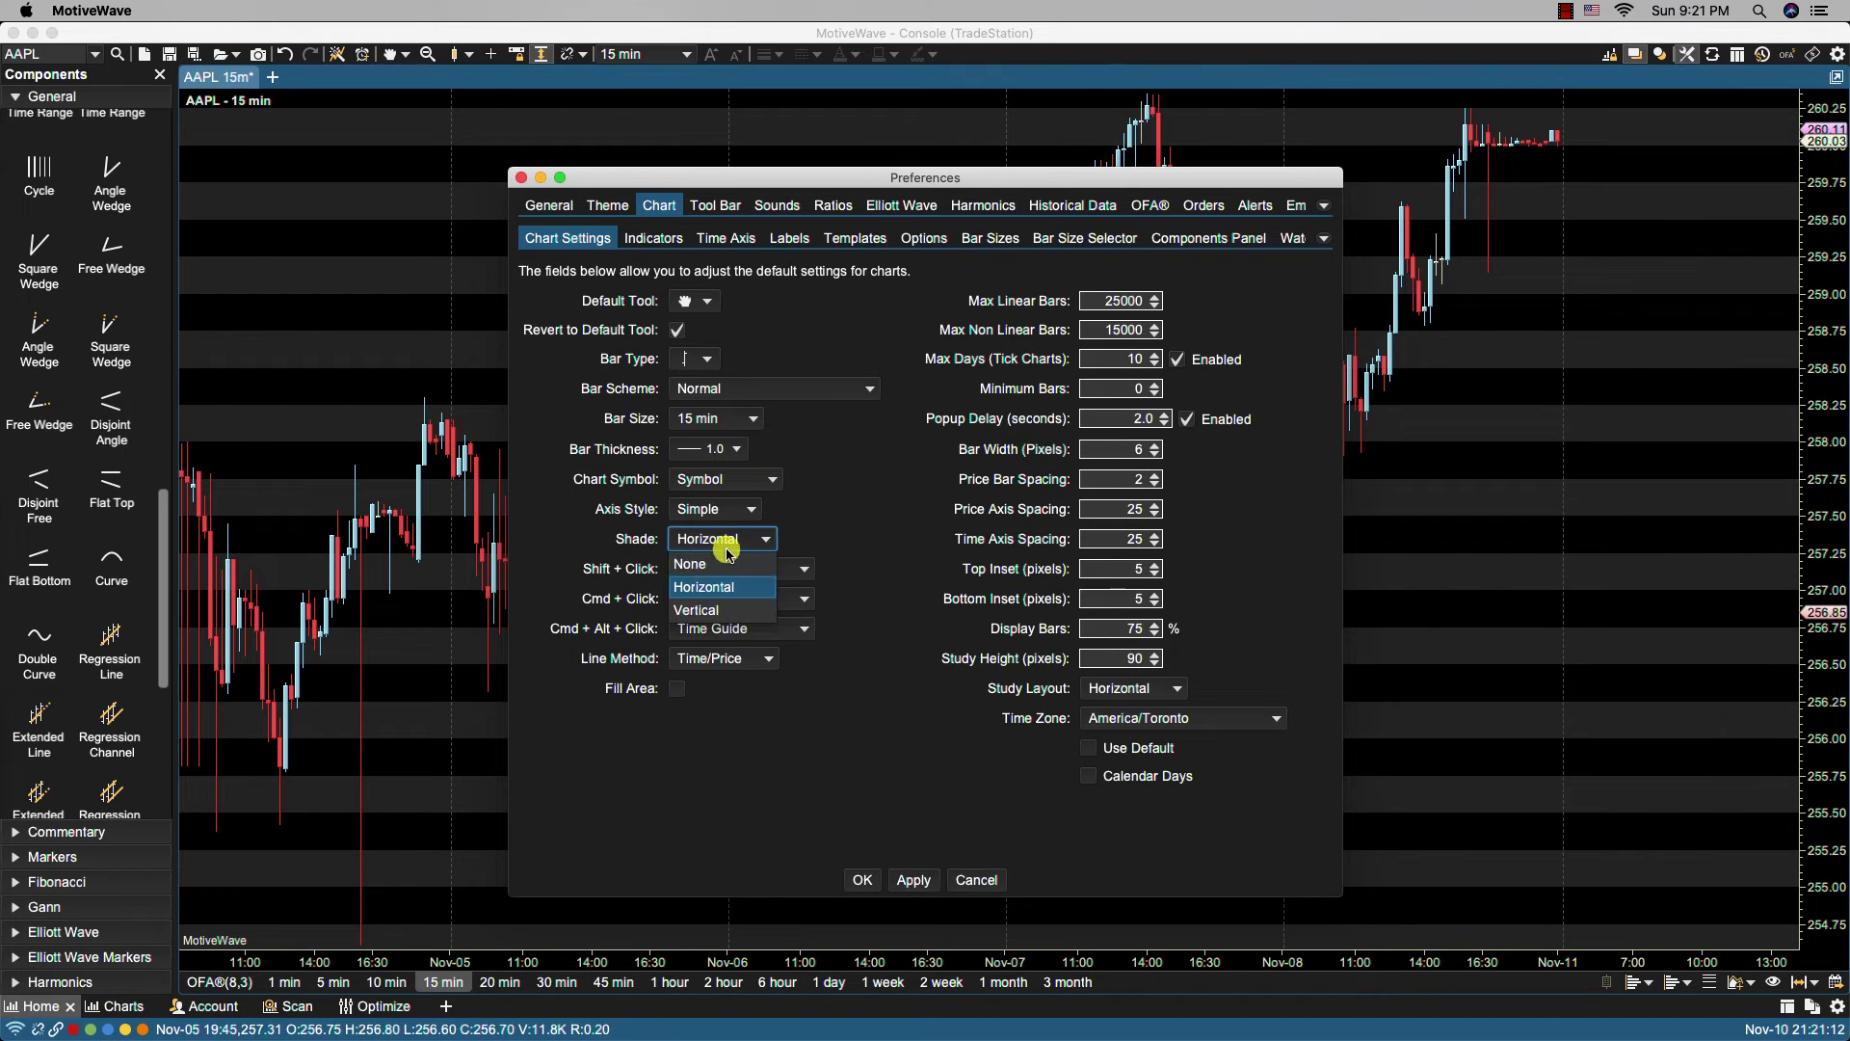
click(724, 607)
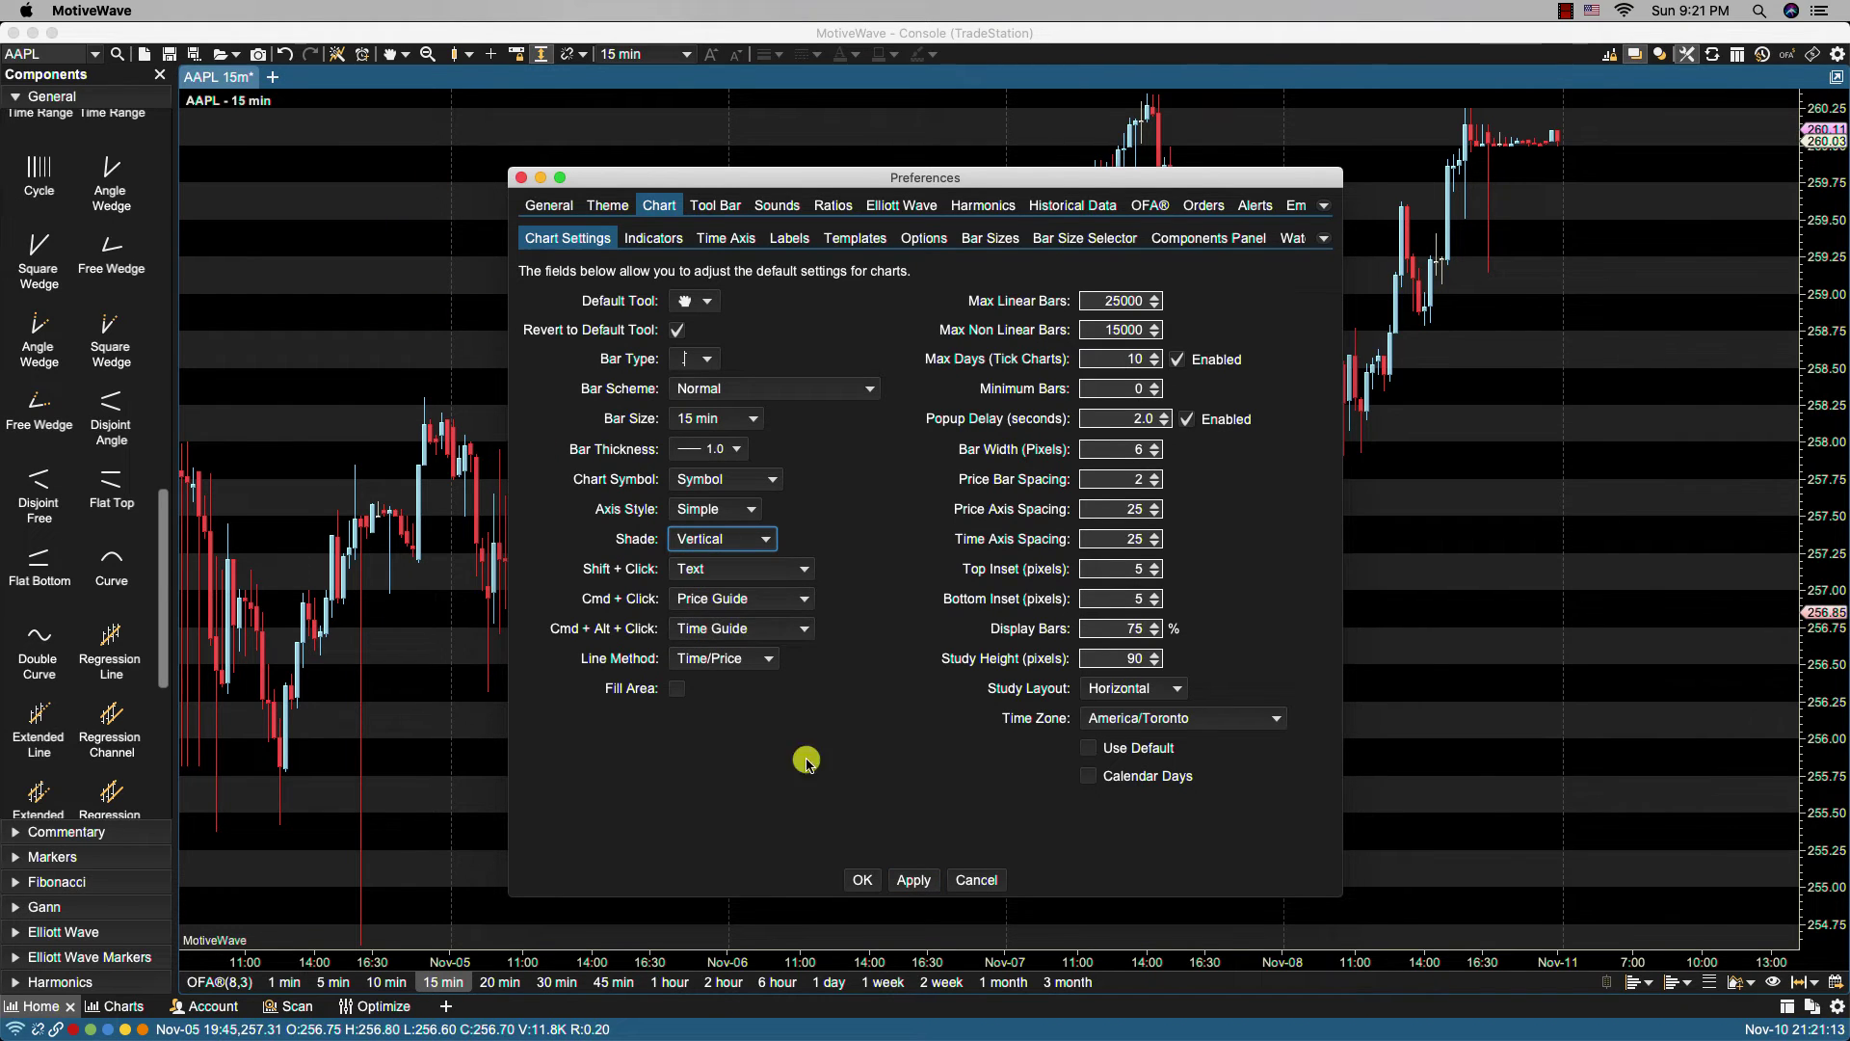
click(906, 877)
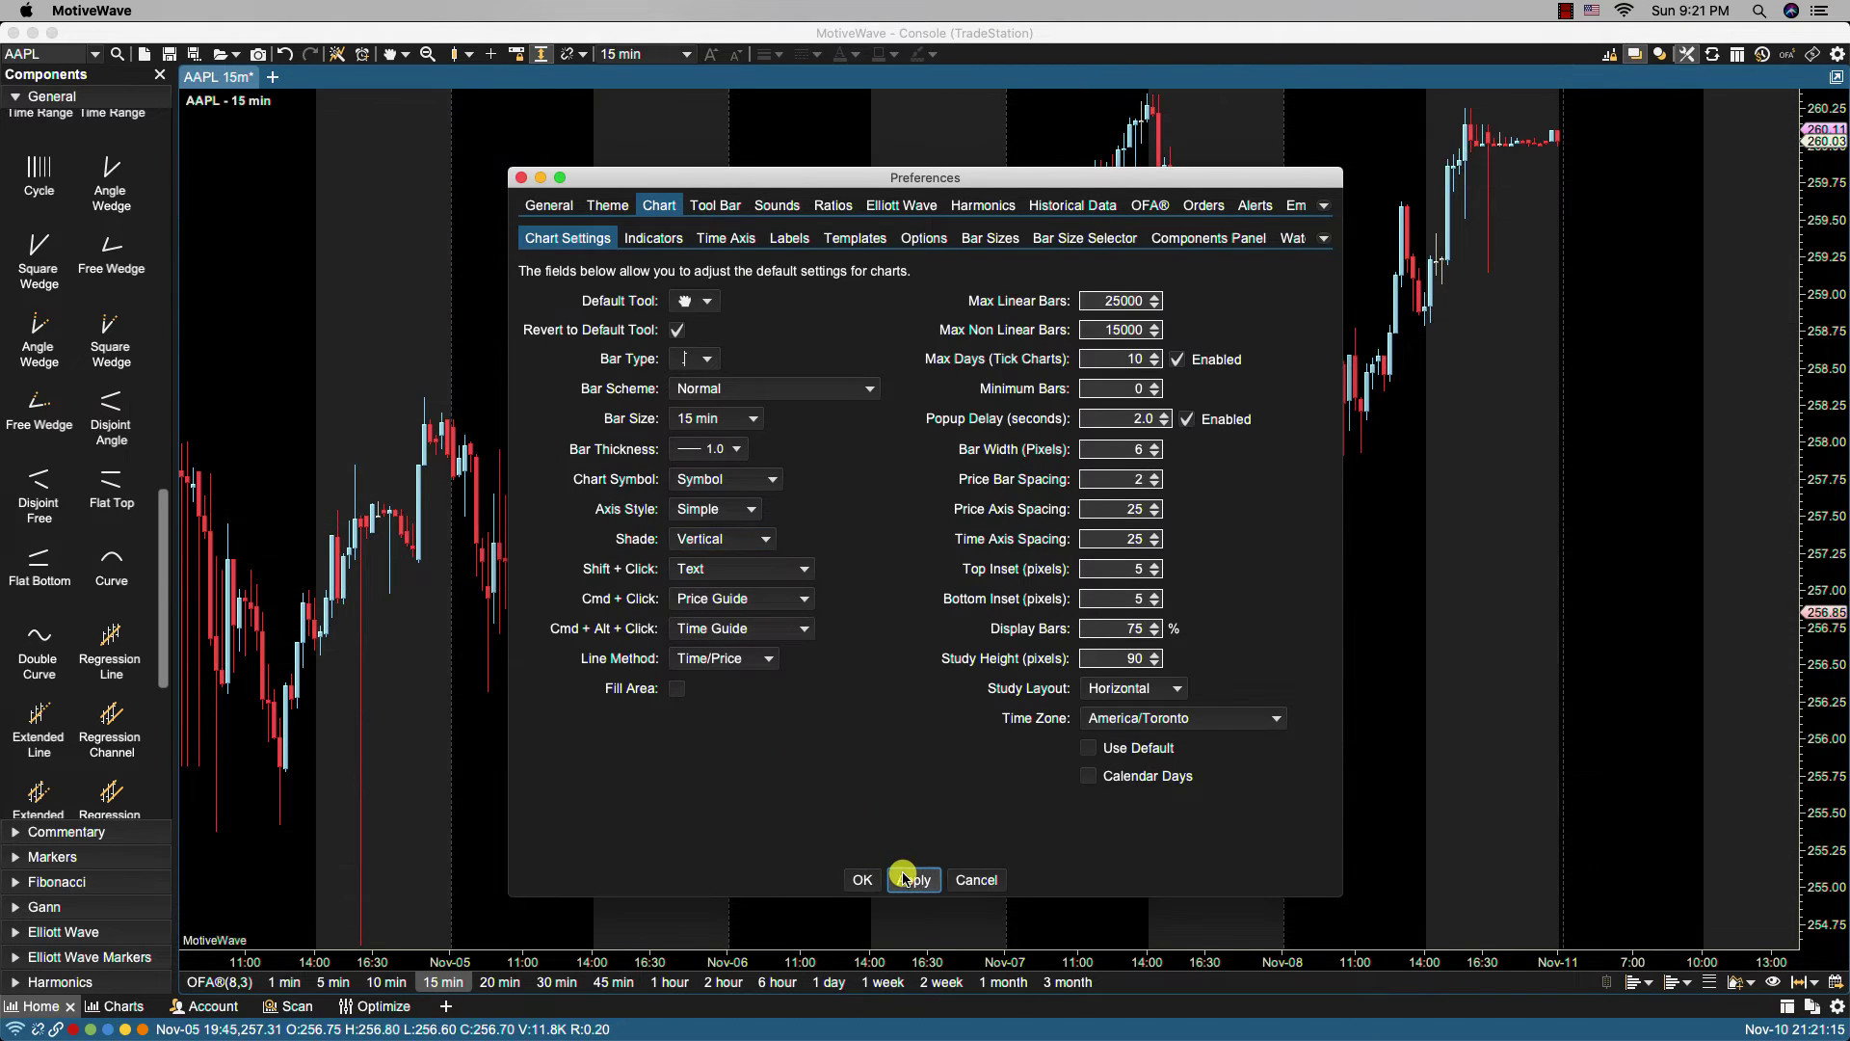
click(732, 537)
click(714, 561)
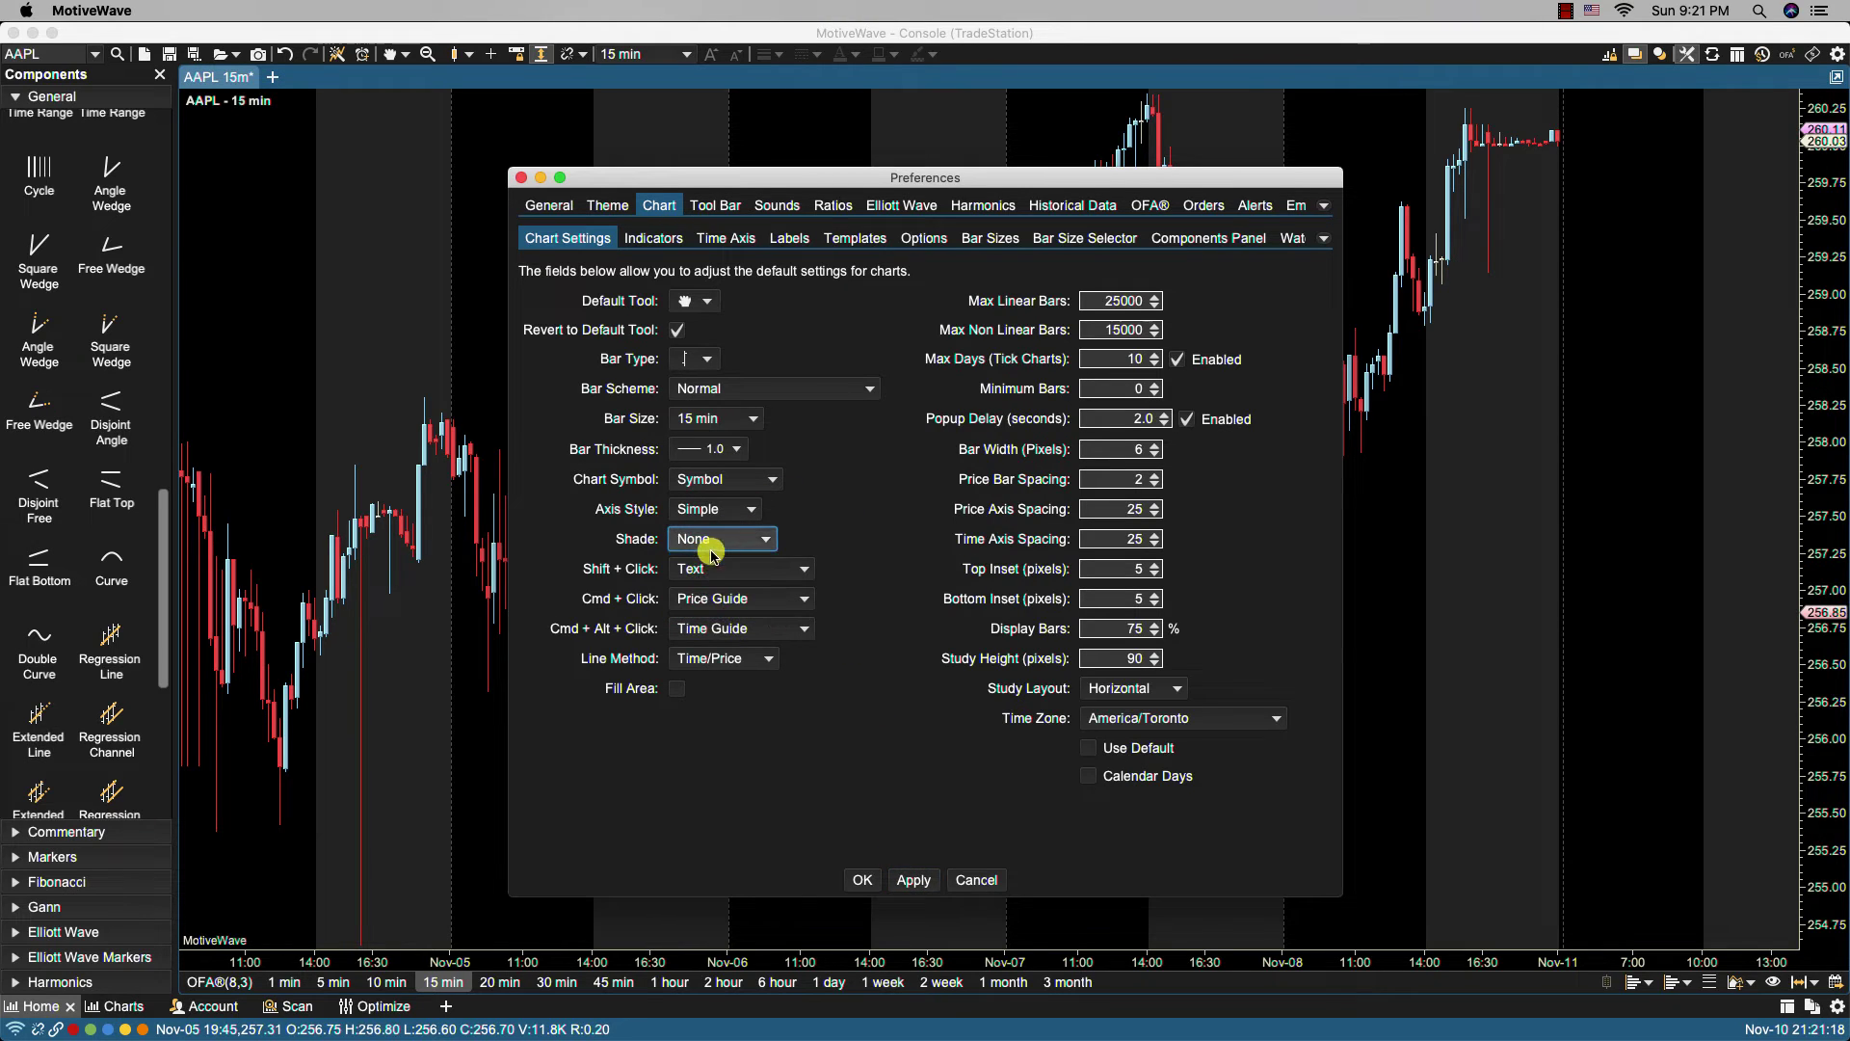
click(915, 885)
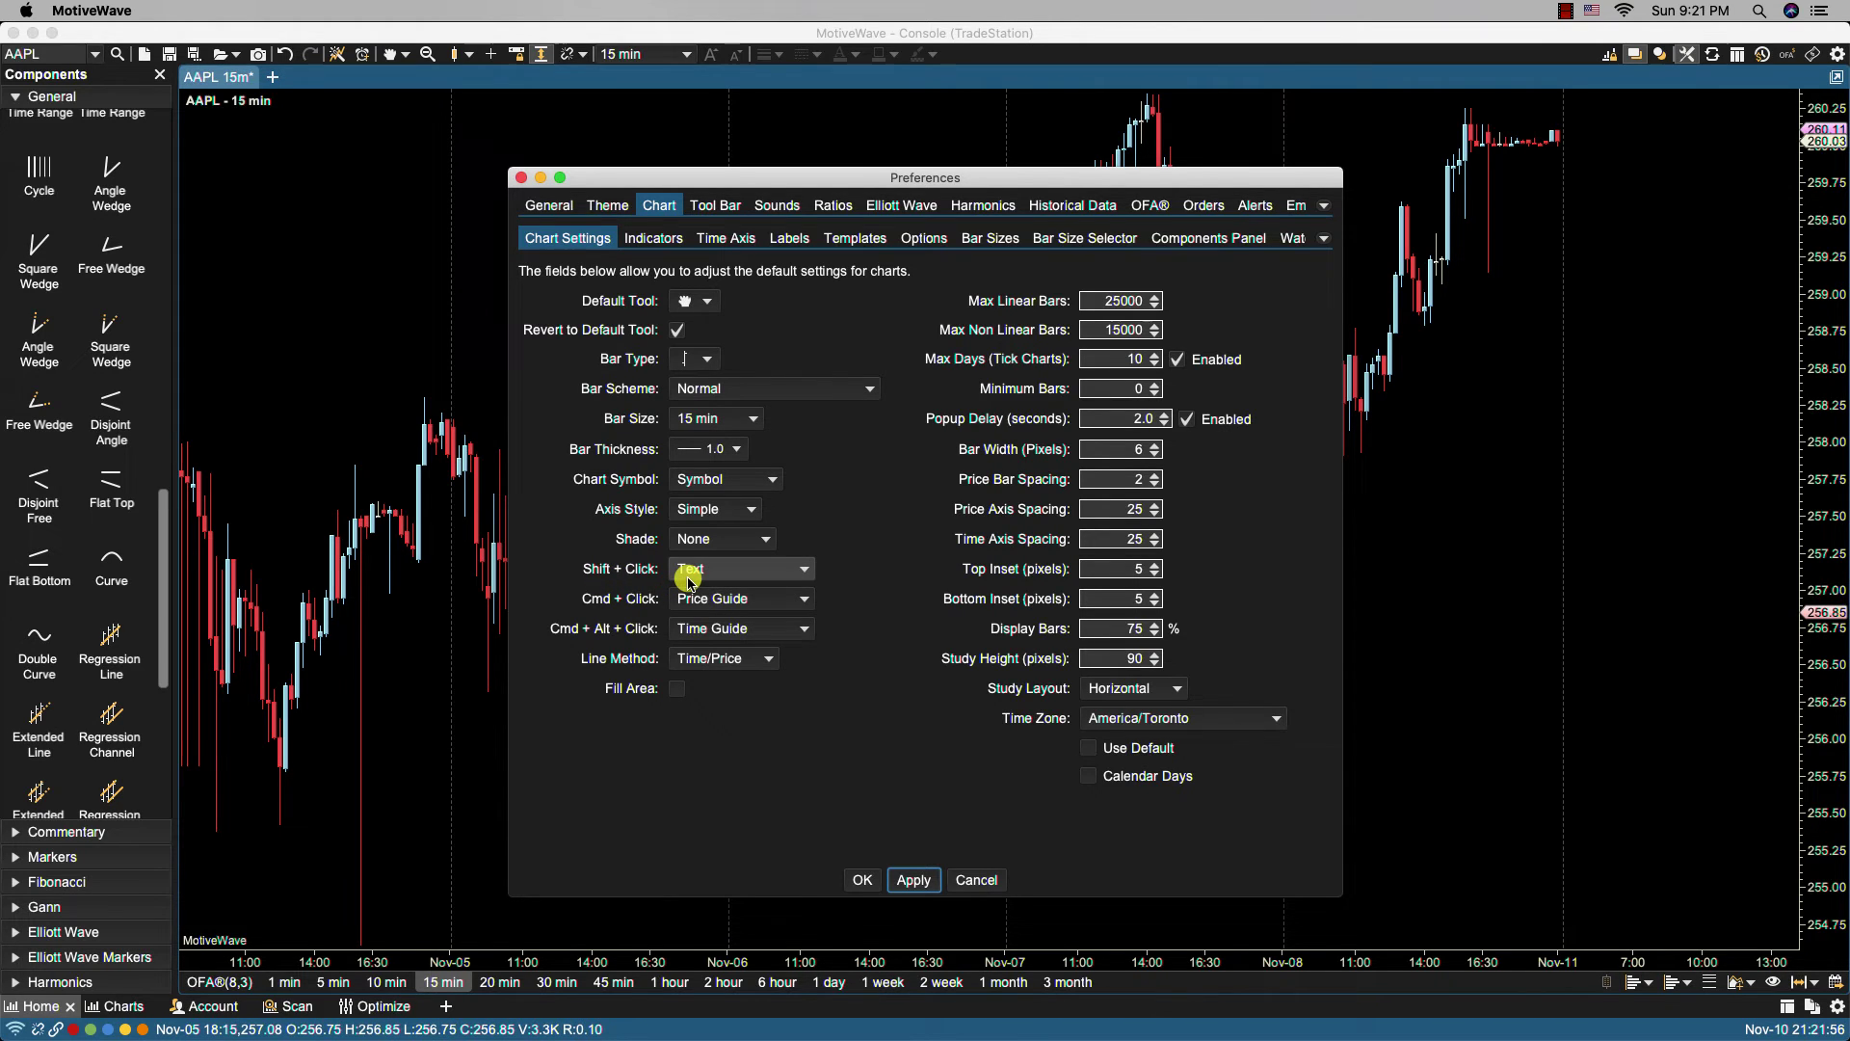
Save the preferences and place a 'this text' note near the chart centre.
click(863, 878)
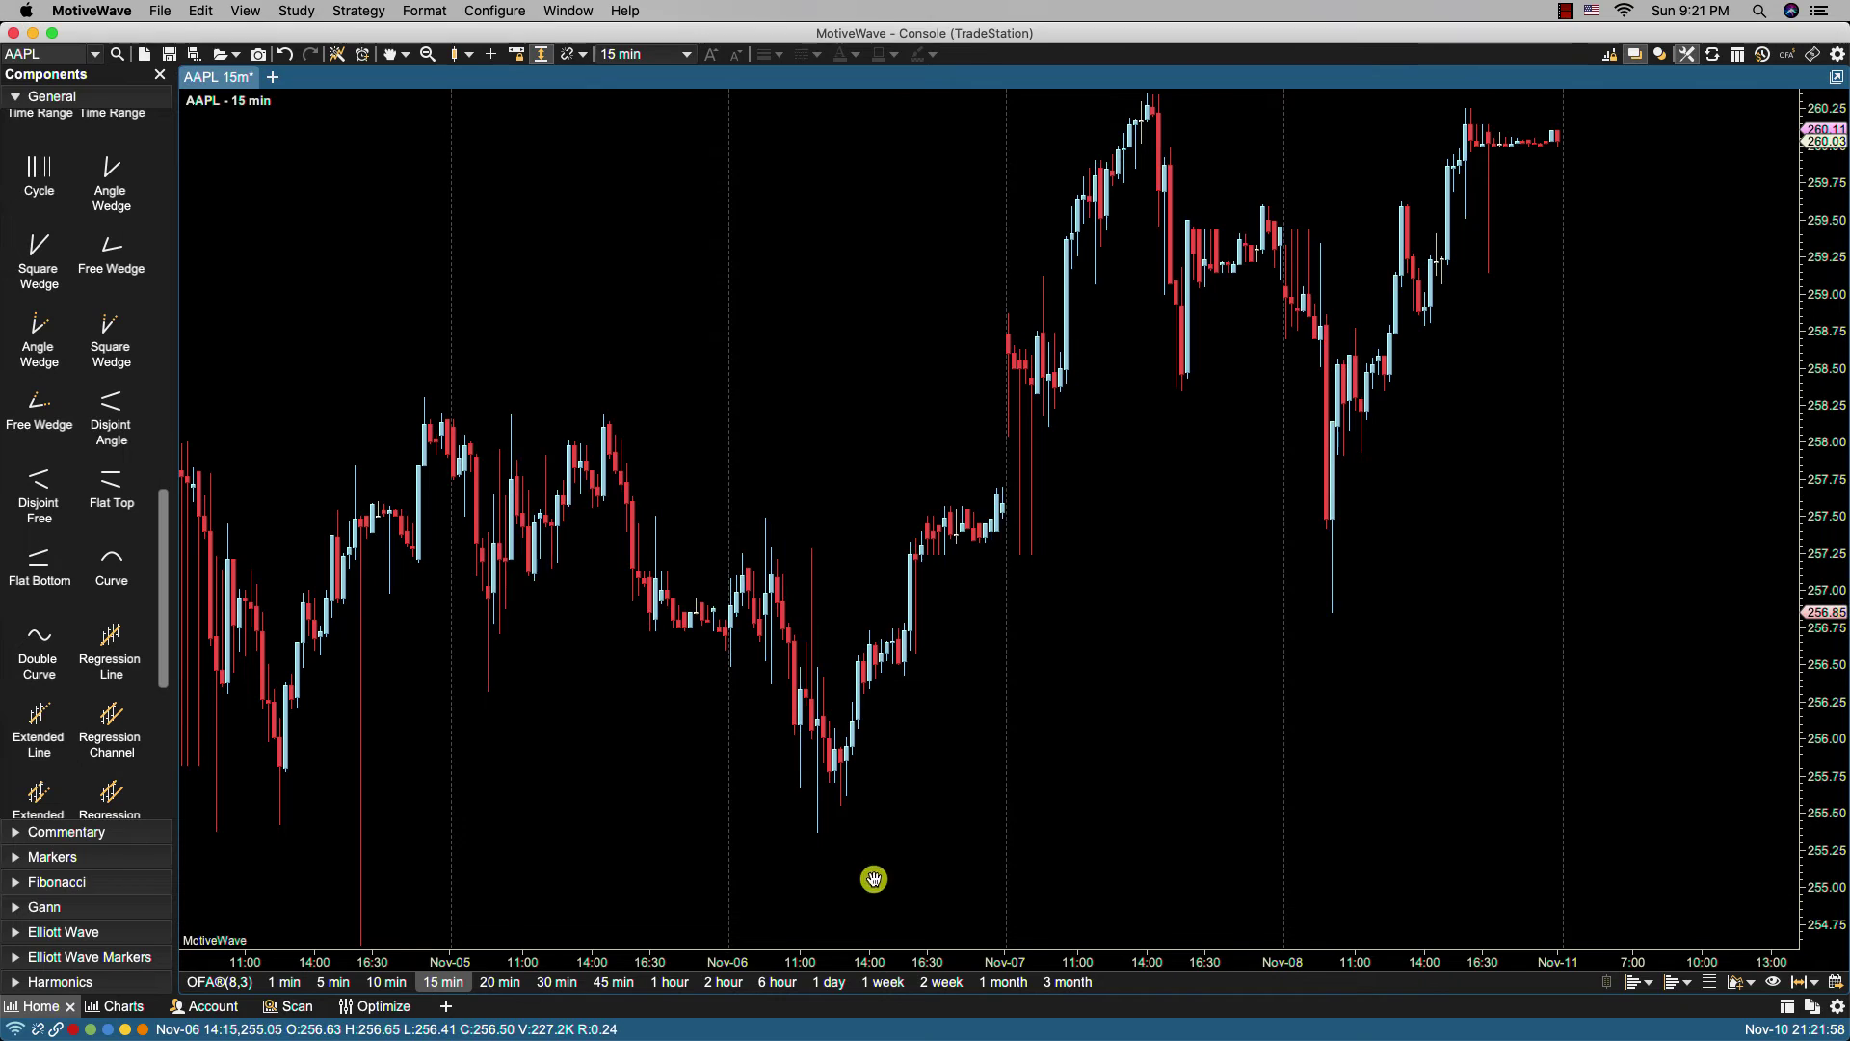
shift+click(1079, 644)
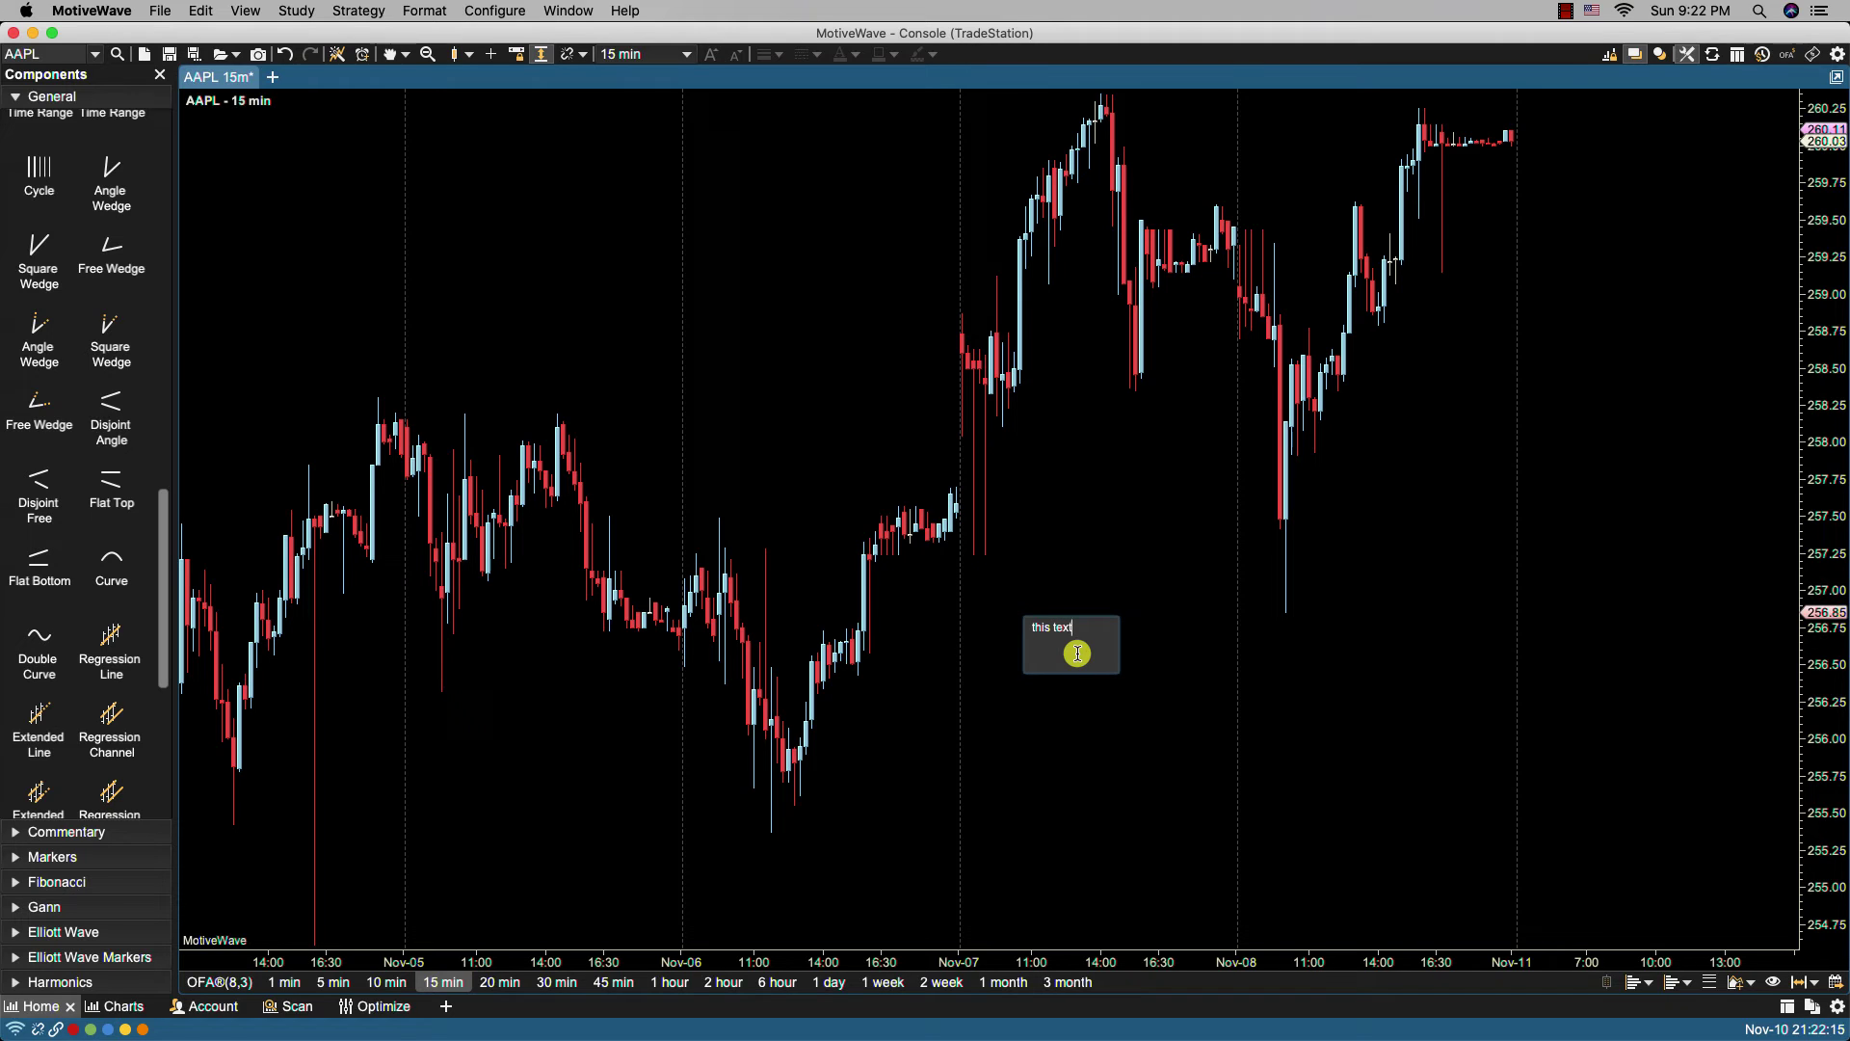
click(1132, 583)
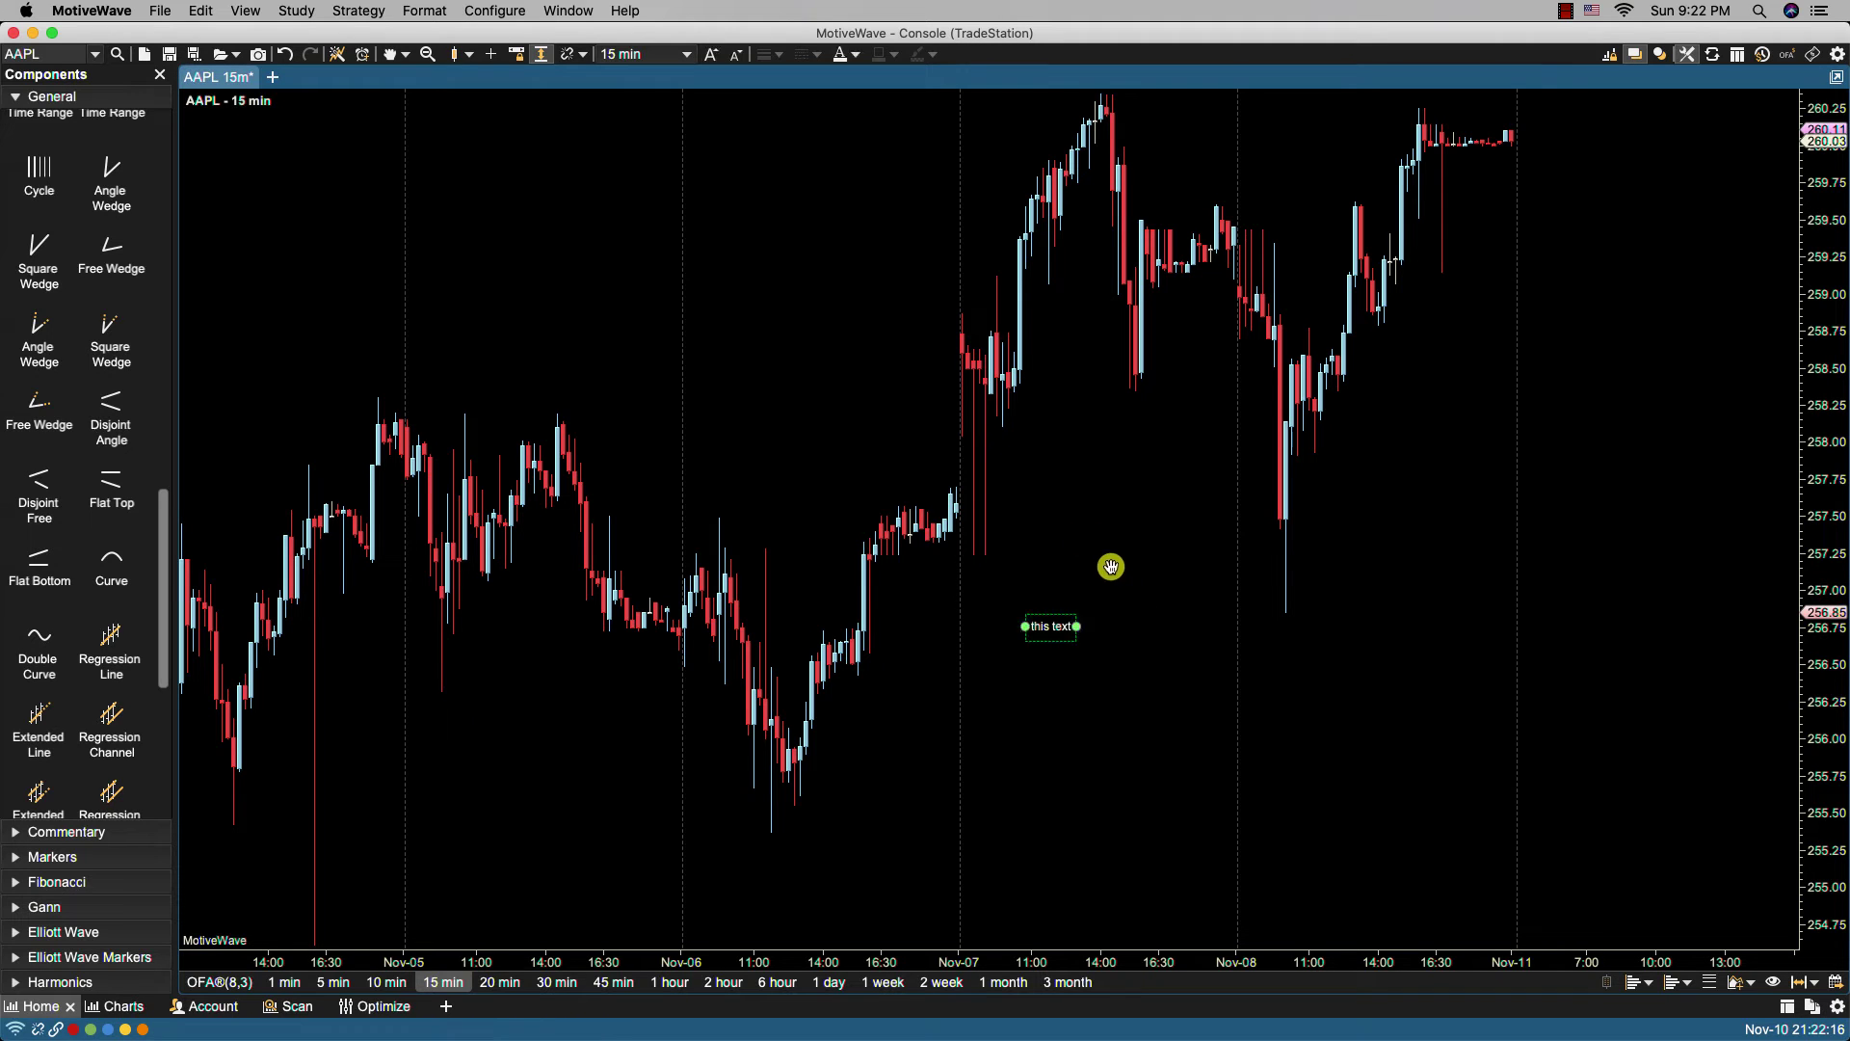
Confirm Shift+Click stays set to Text, close Preferences unchanged, and add a 257.25 price guide.
click(473, 14)
click(504, 114)
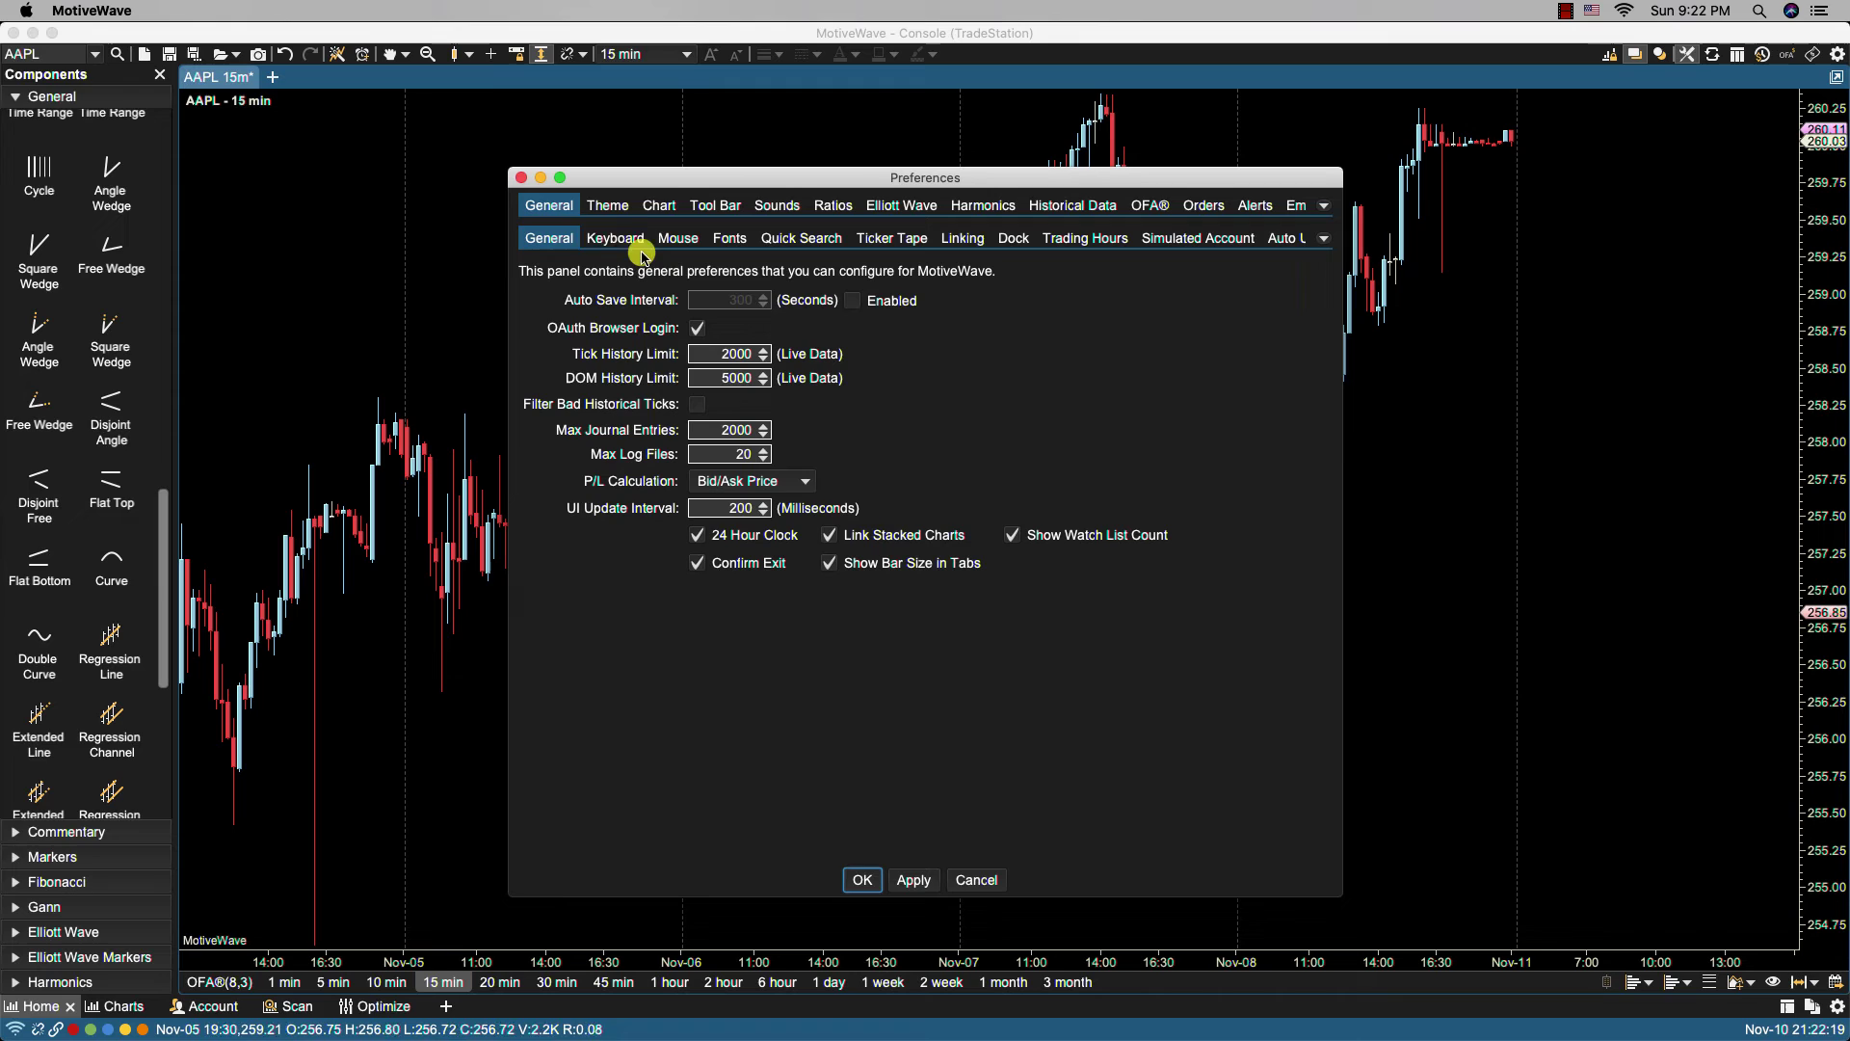
click(653, 206)
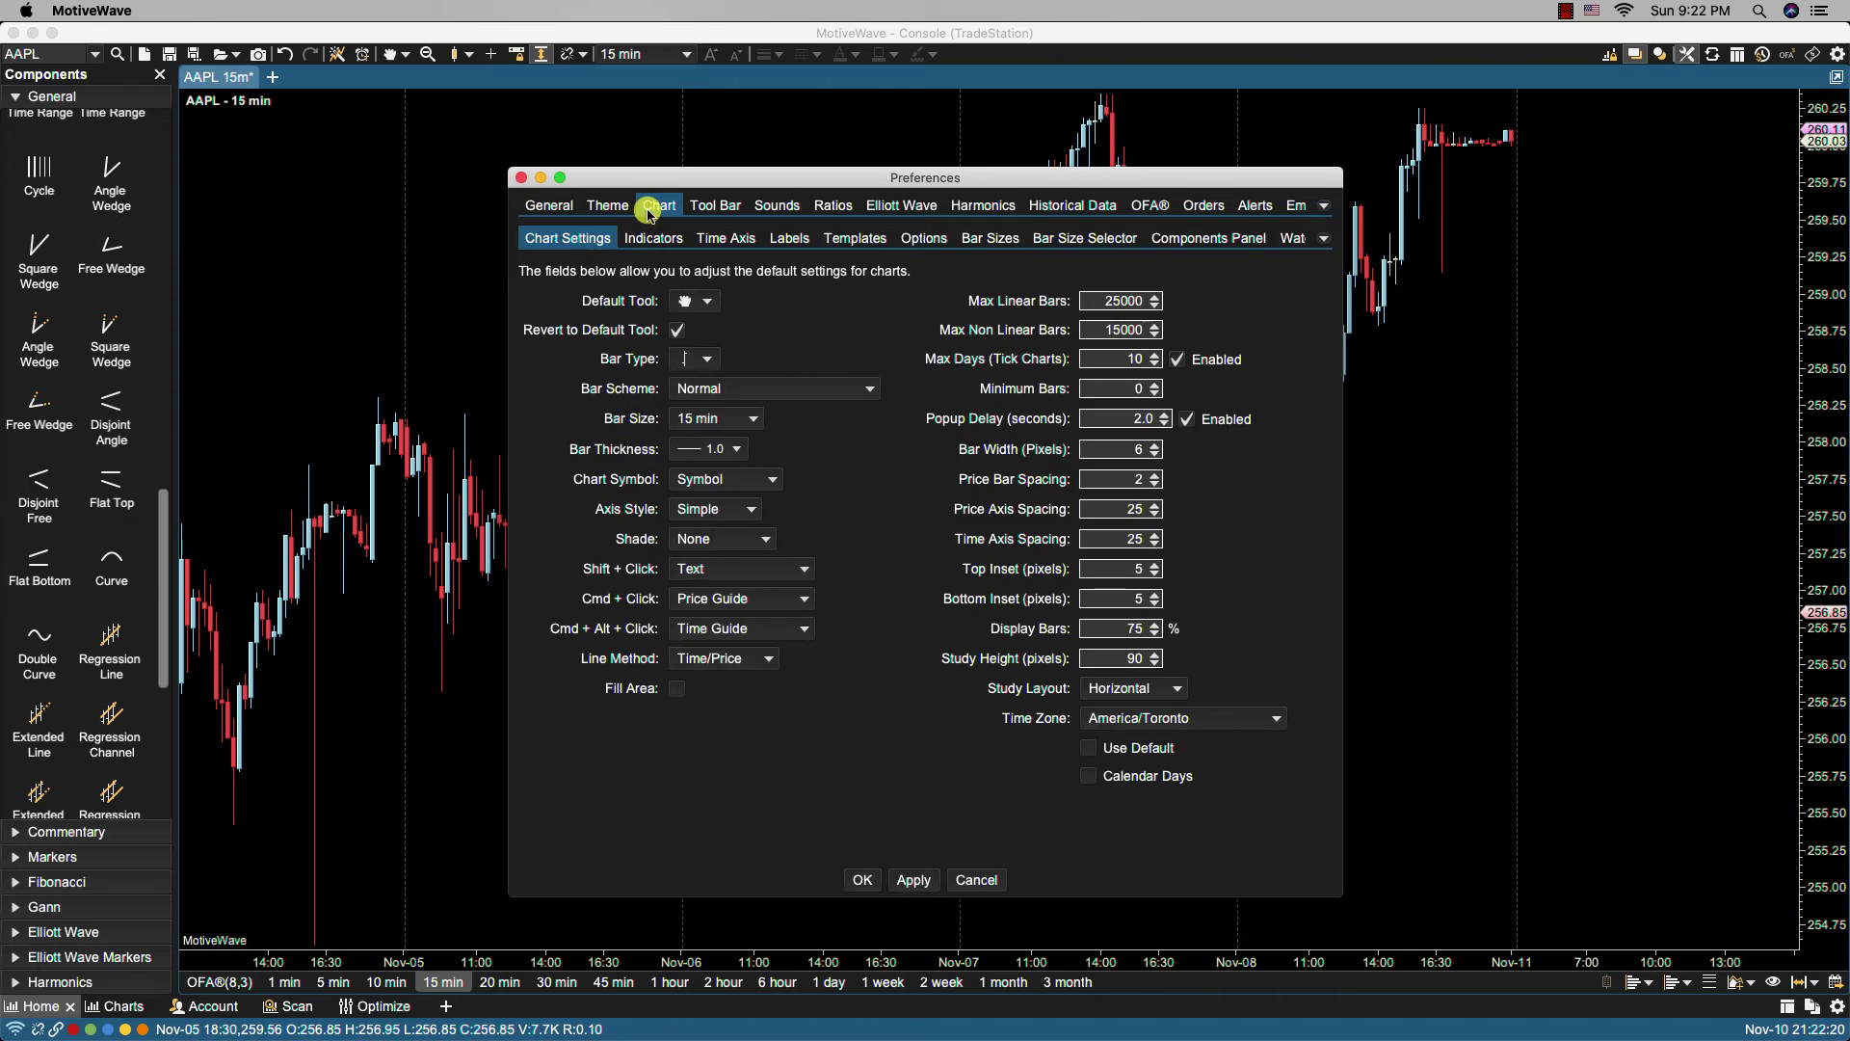
click(728, 570)
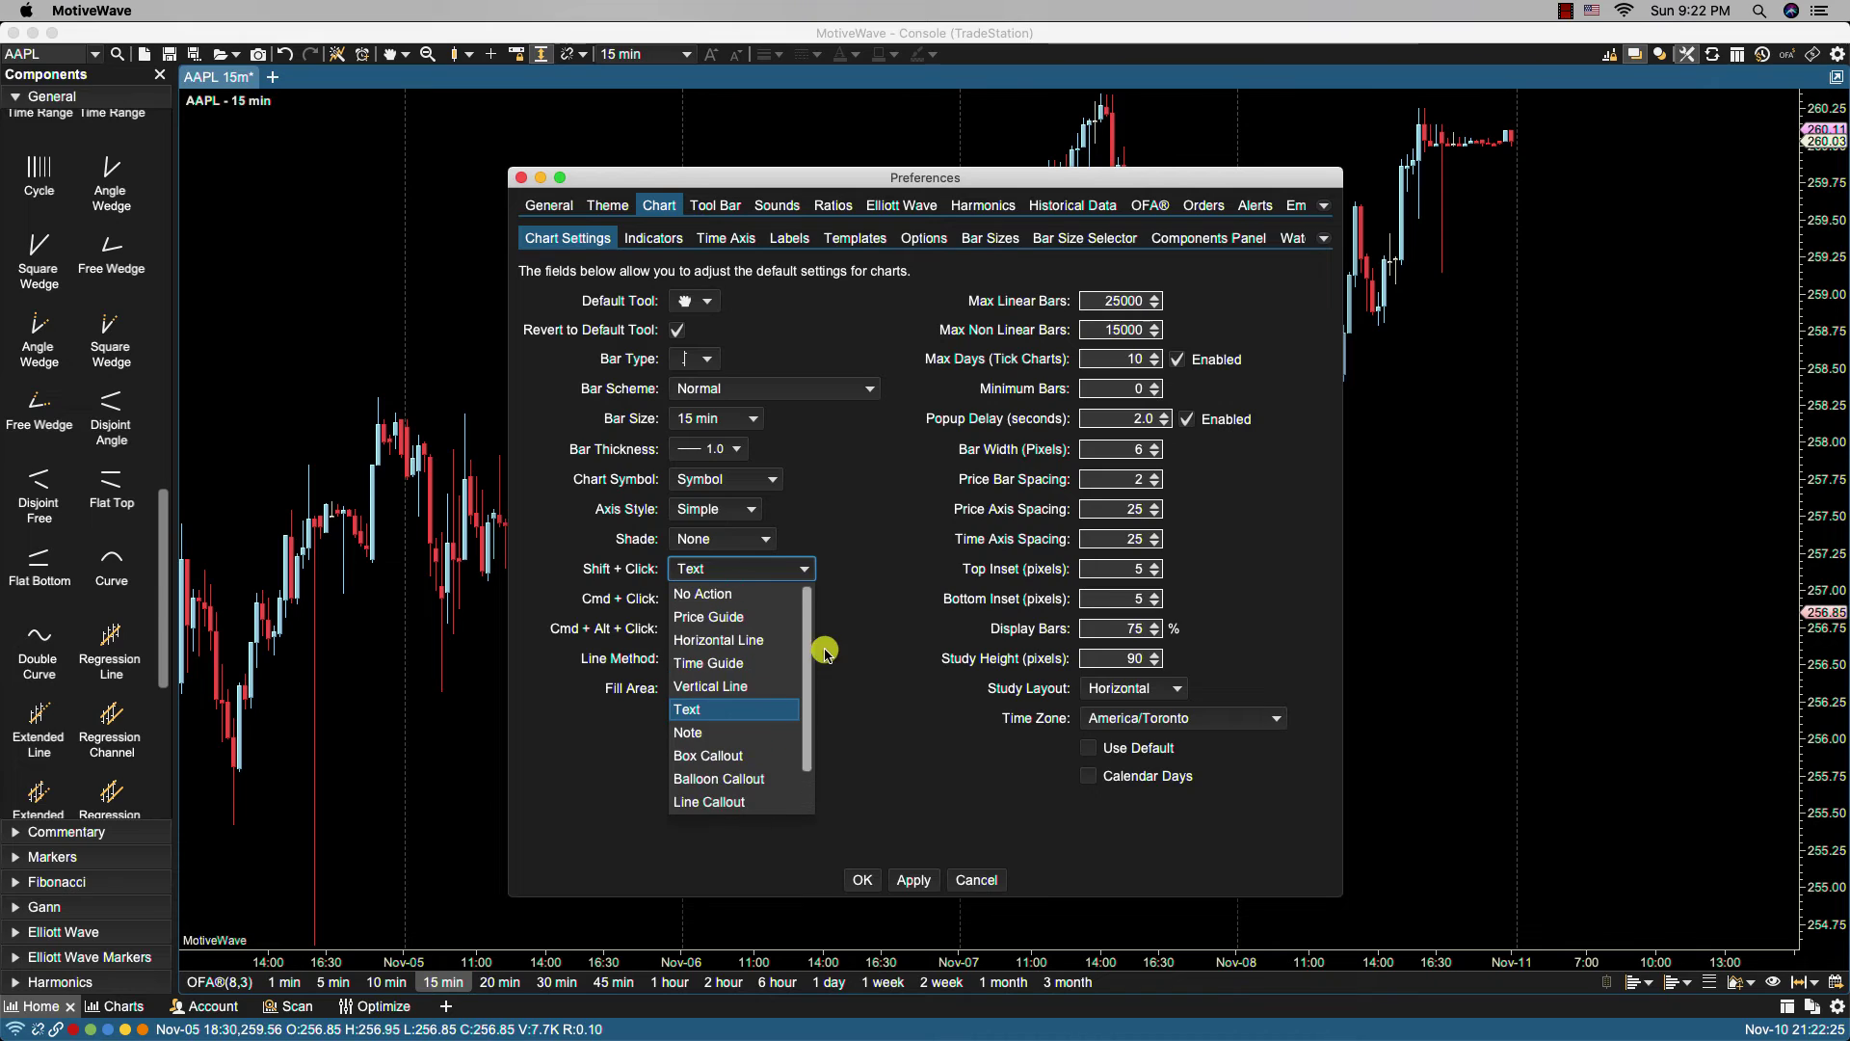
click(865, 566)
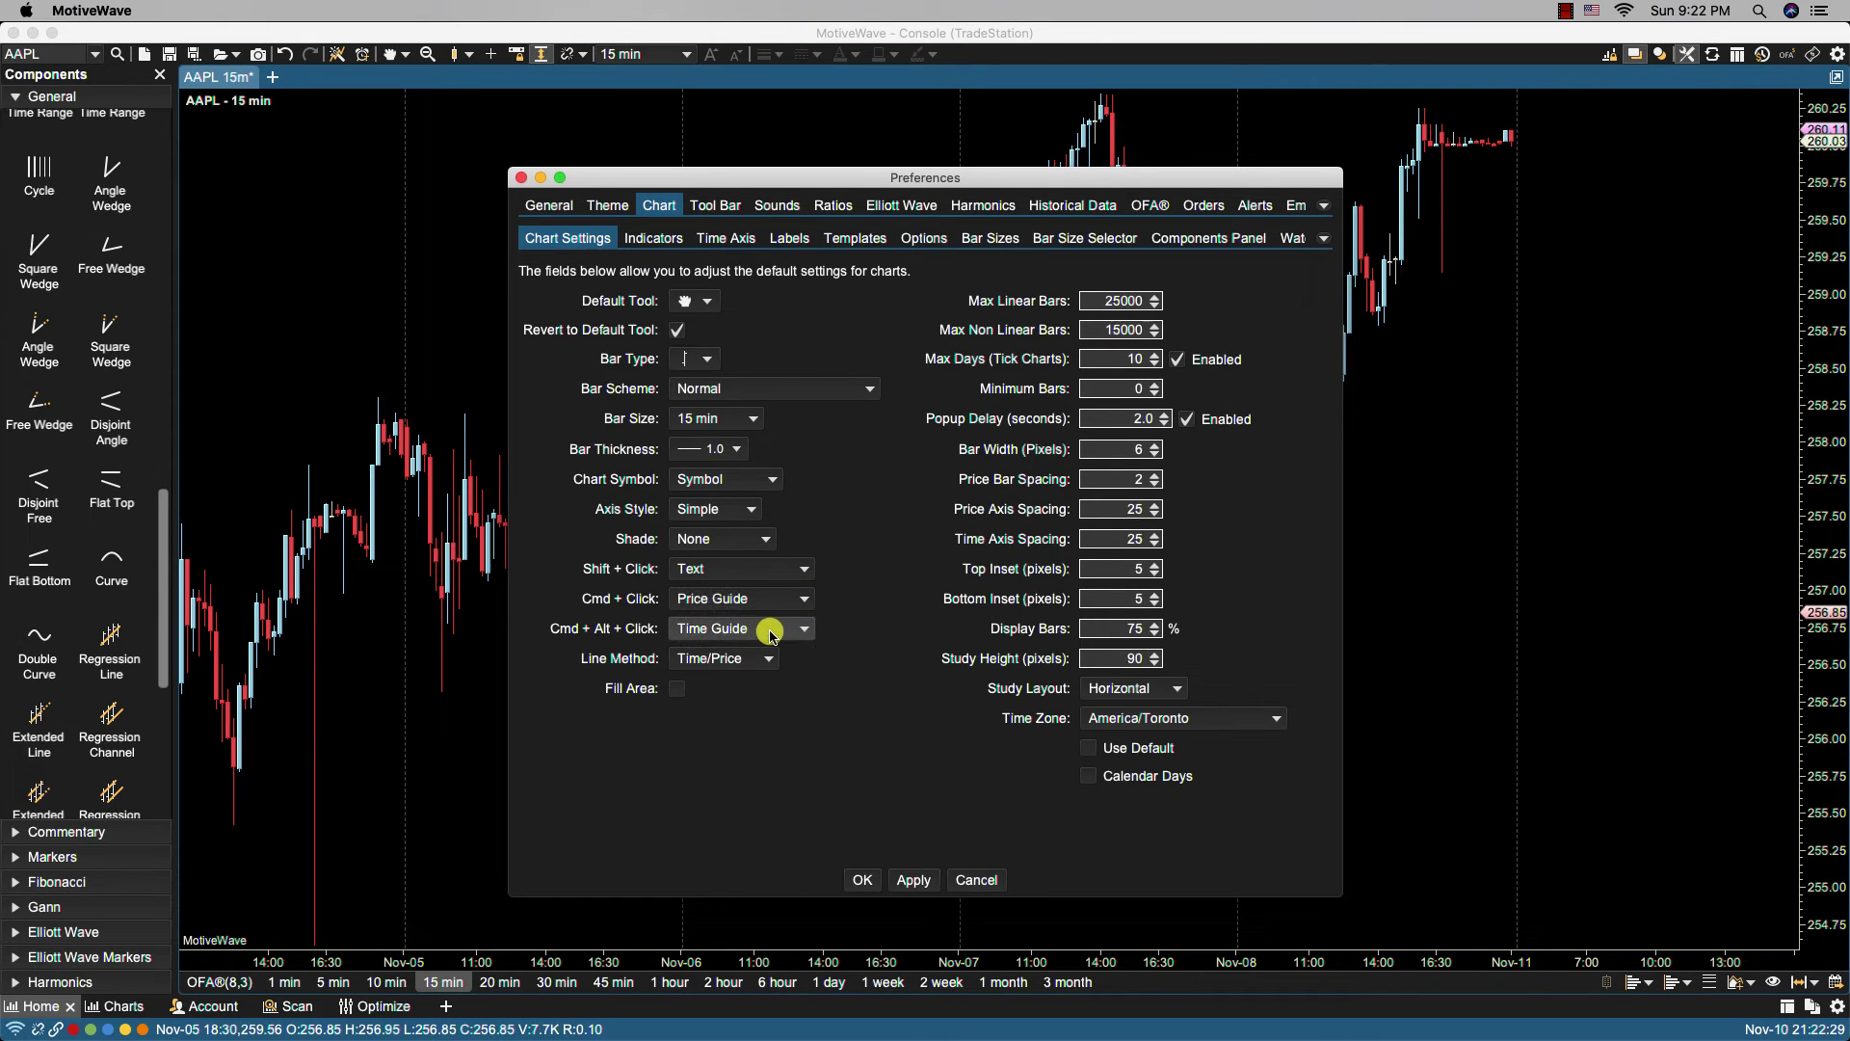
click(968, 879)
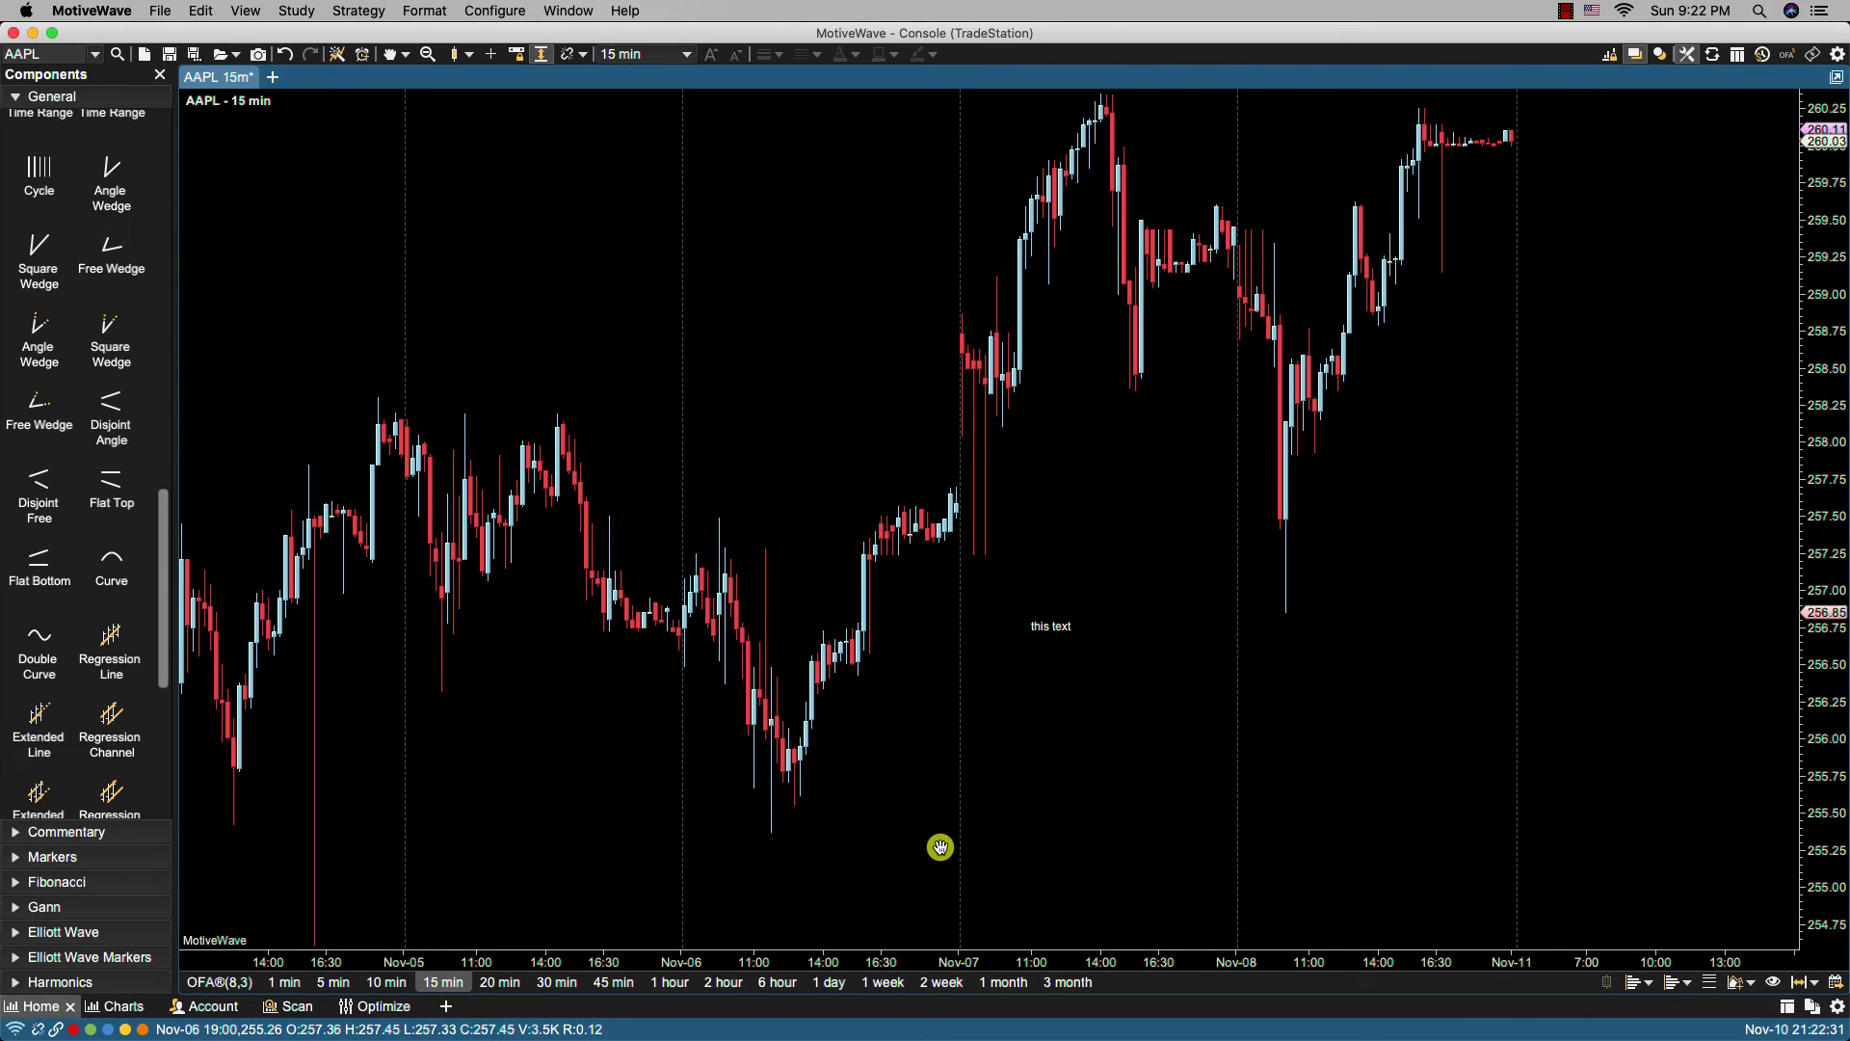
super+click(1183, 554)
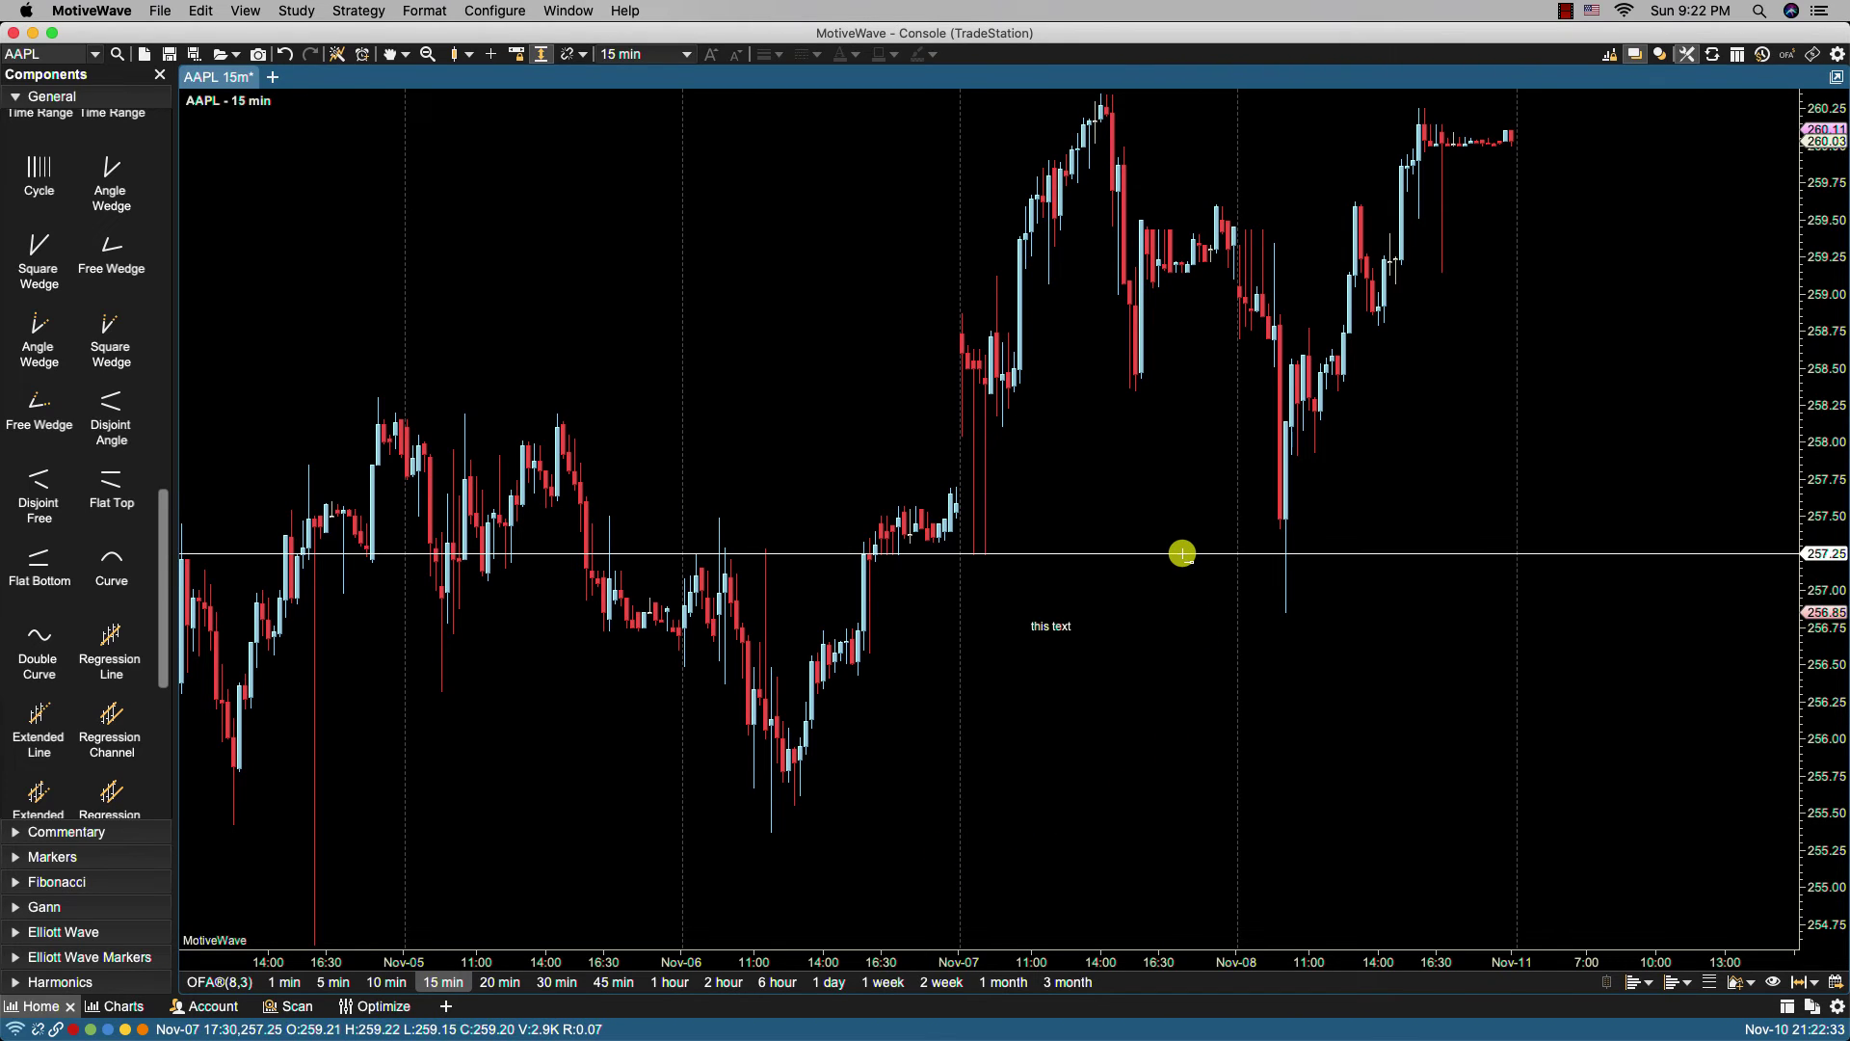
Check that Cmd+Click remains Price Guide in Chart preferences, then cancel without changes.
click(496, 12)
click(504, 115)
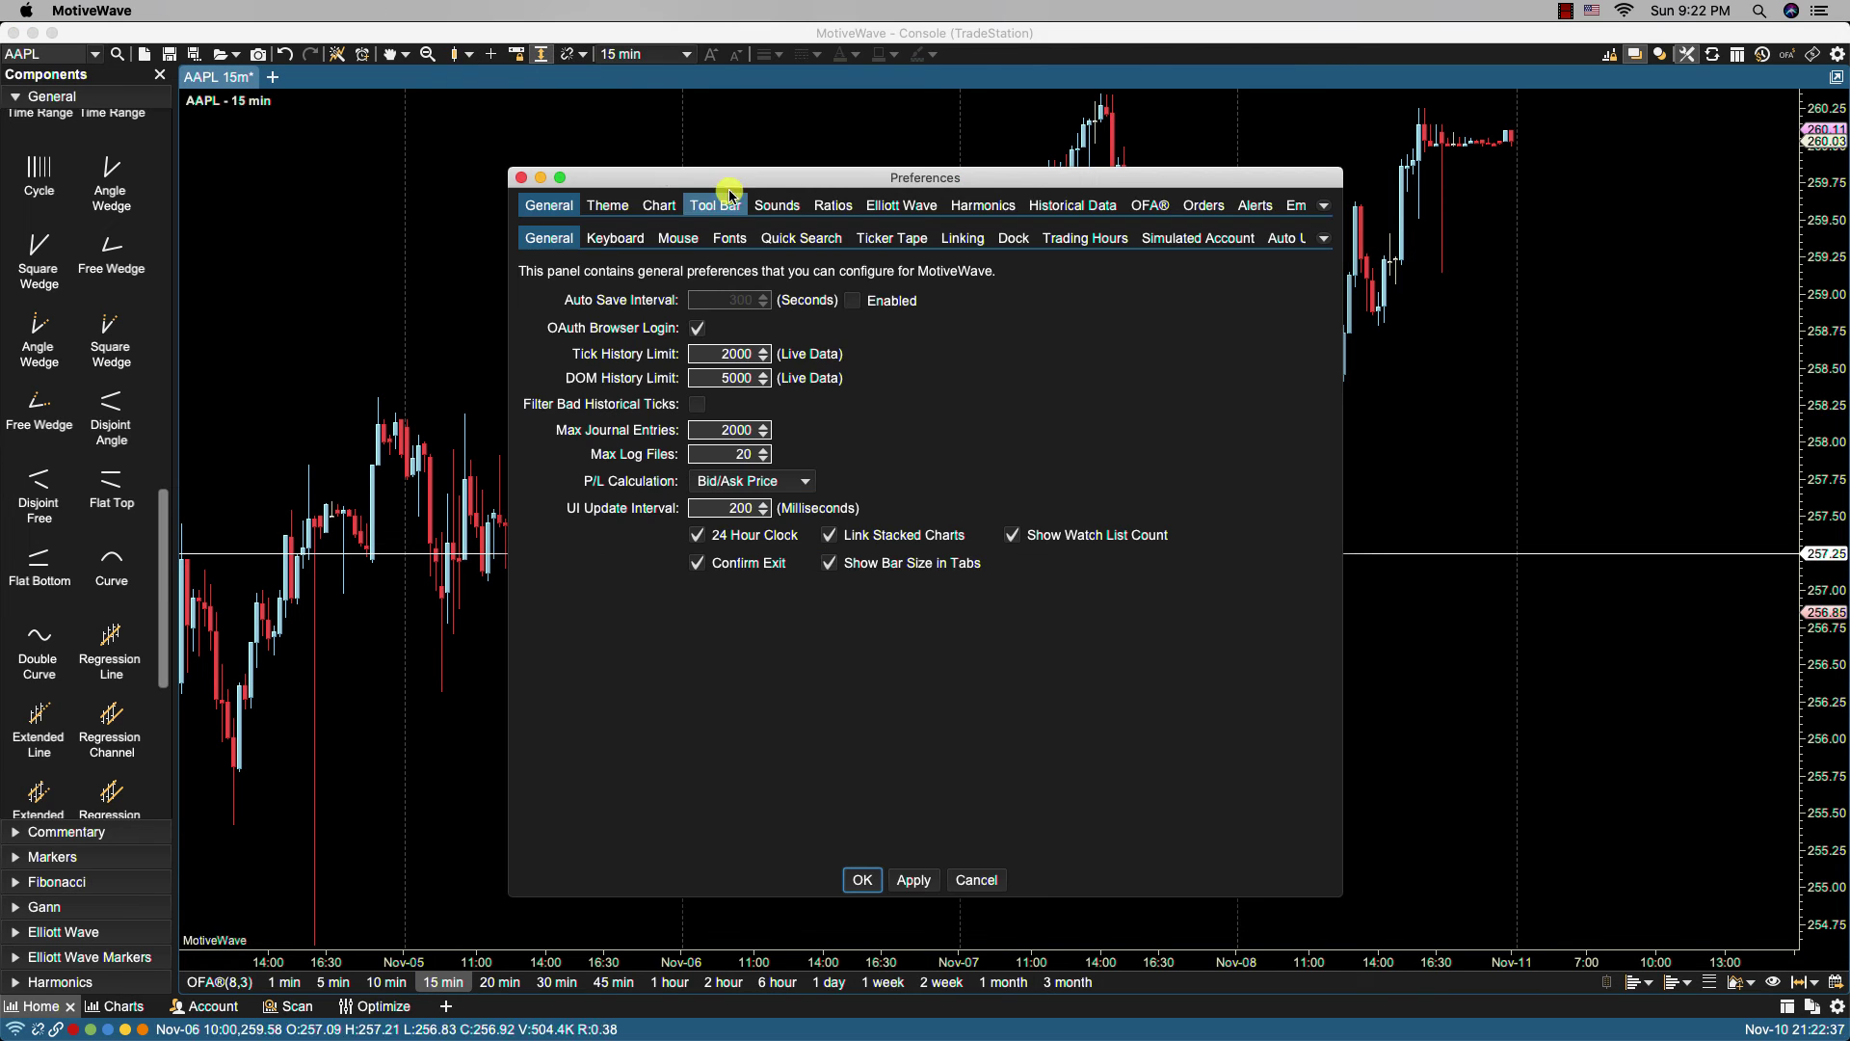
click(660, 205)
click(743, 599)
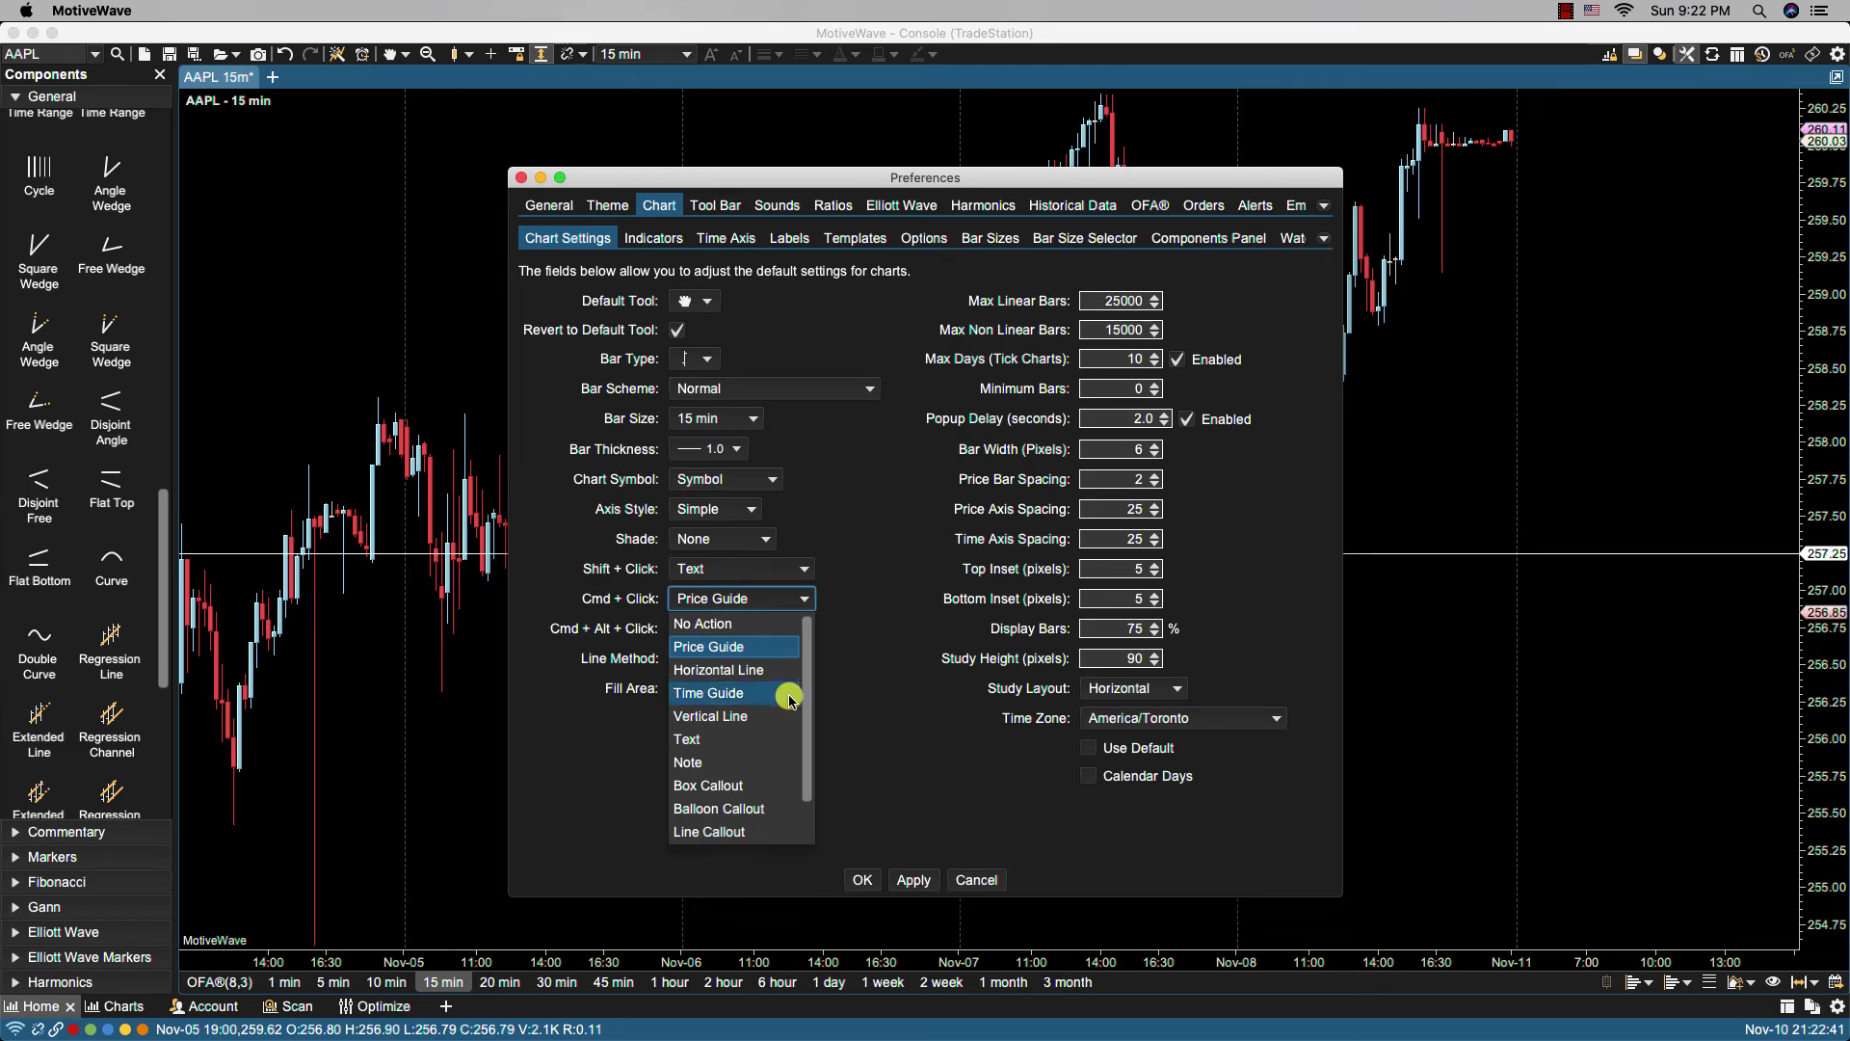
click(872, 610)
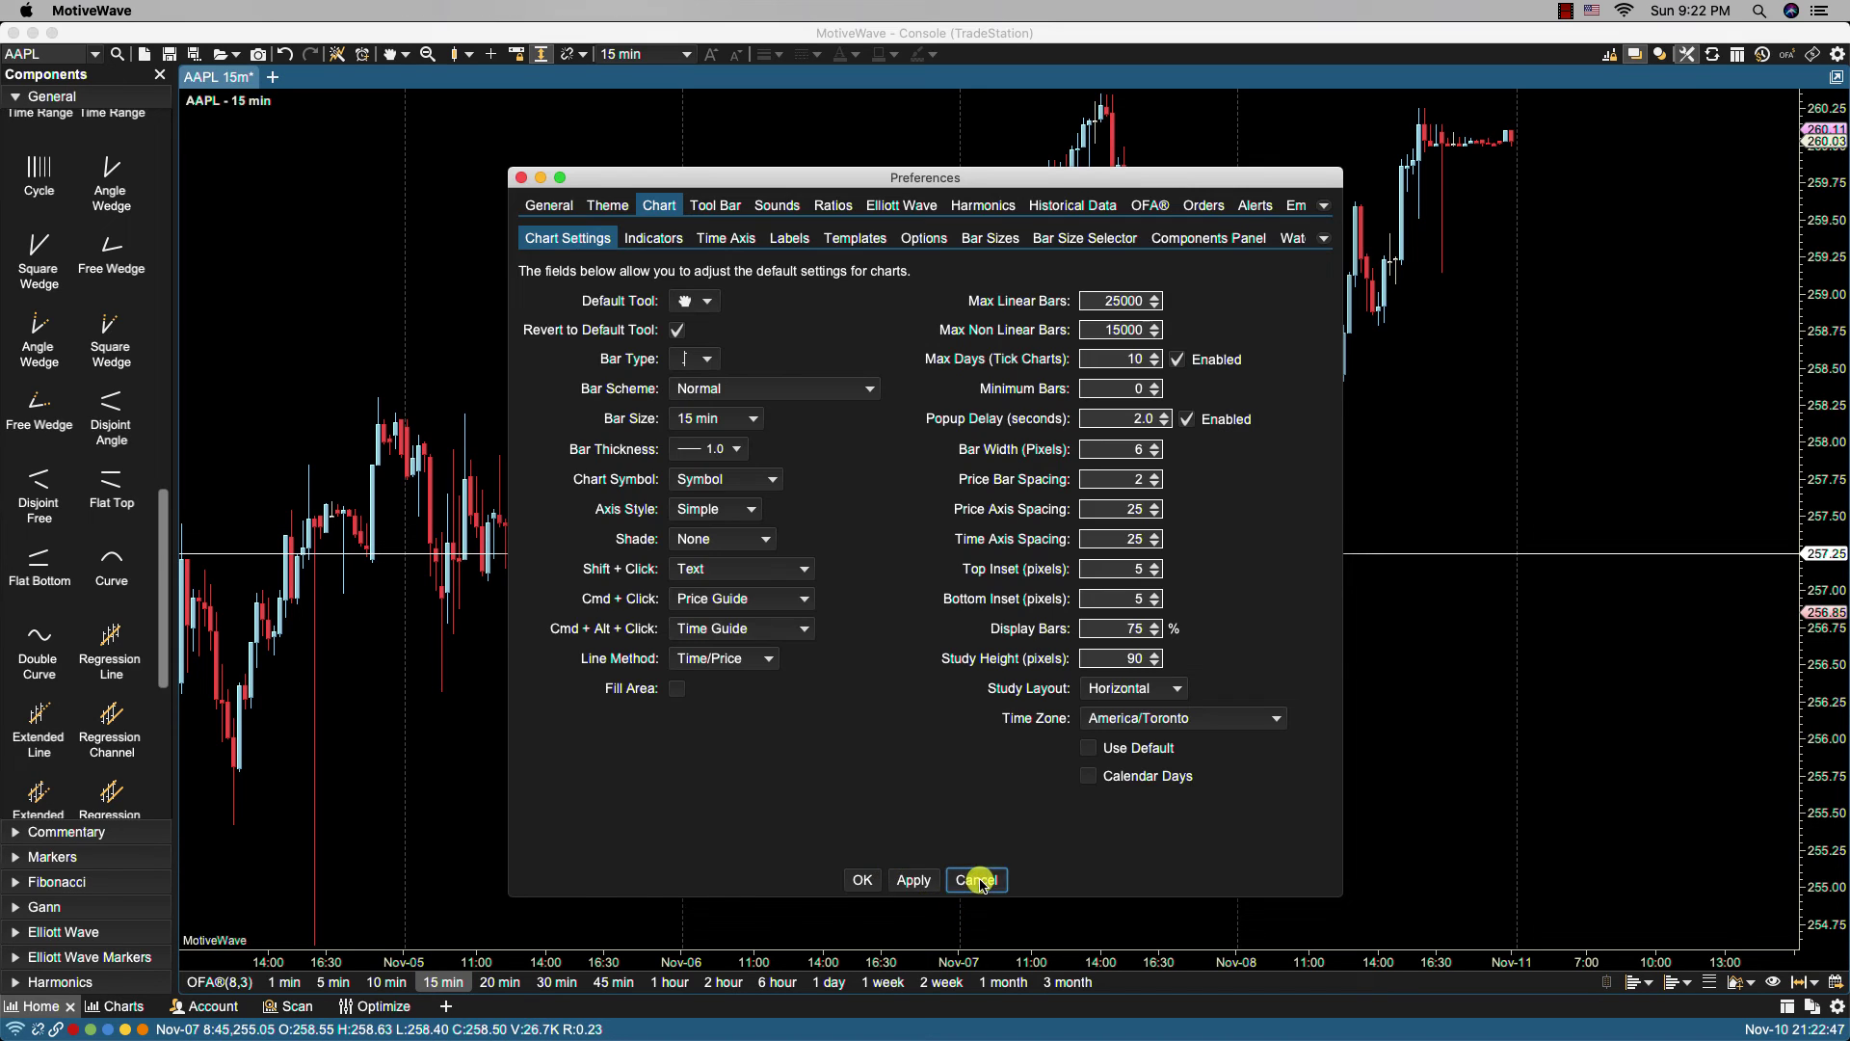
click(977, 880)
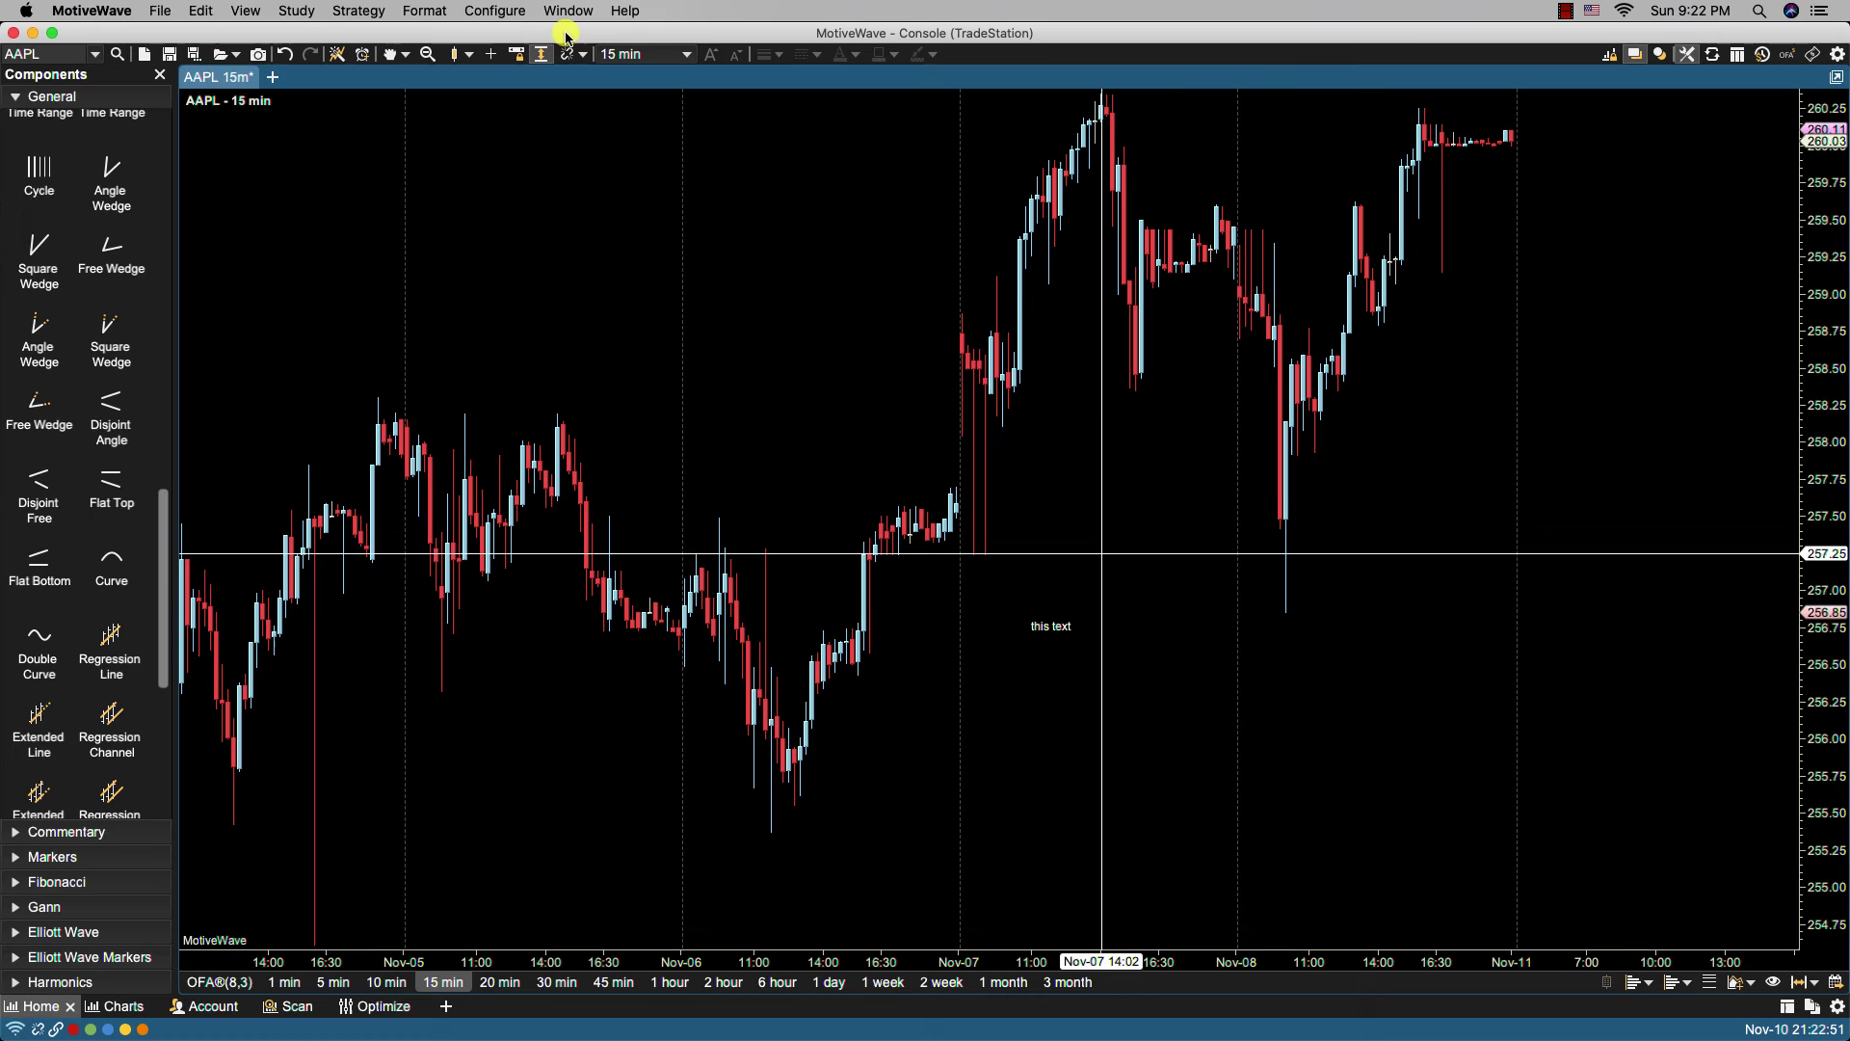
Reopen the Chart preferences, review the defaults, and save them with OK.
click(494, 11)
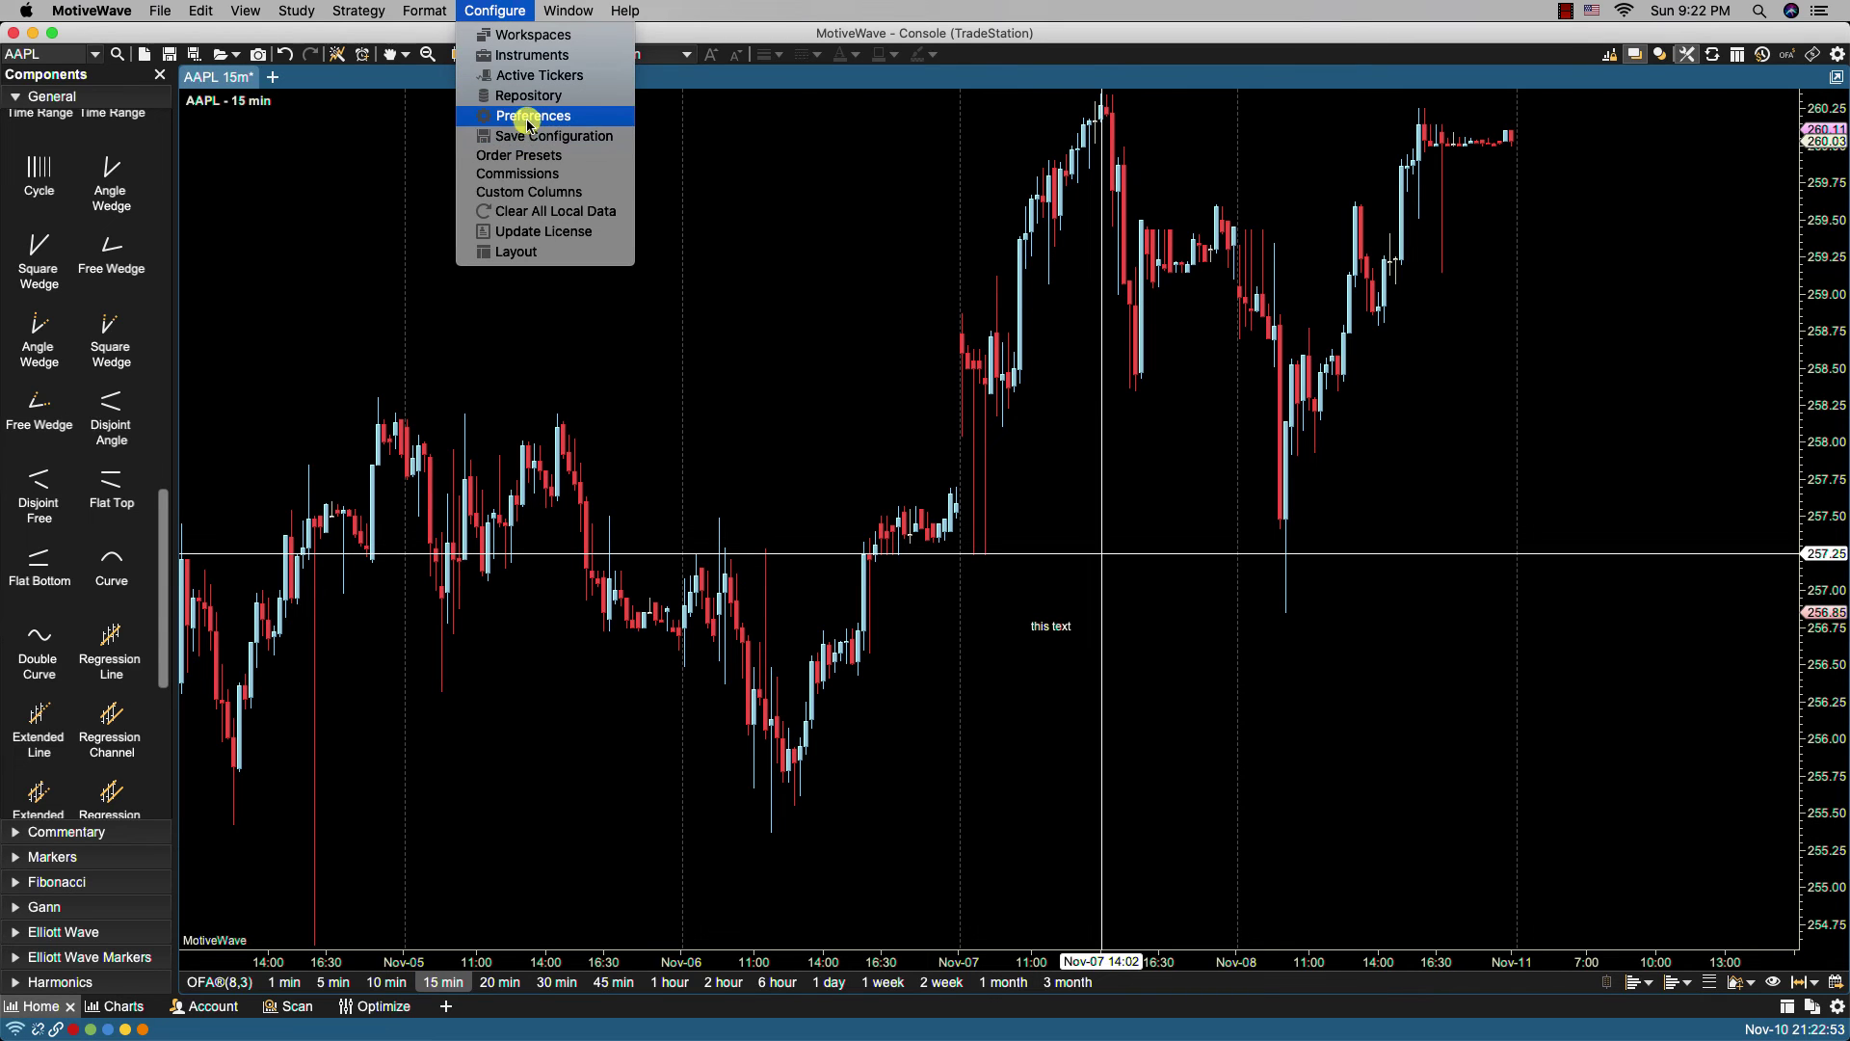
click(529, 116)
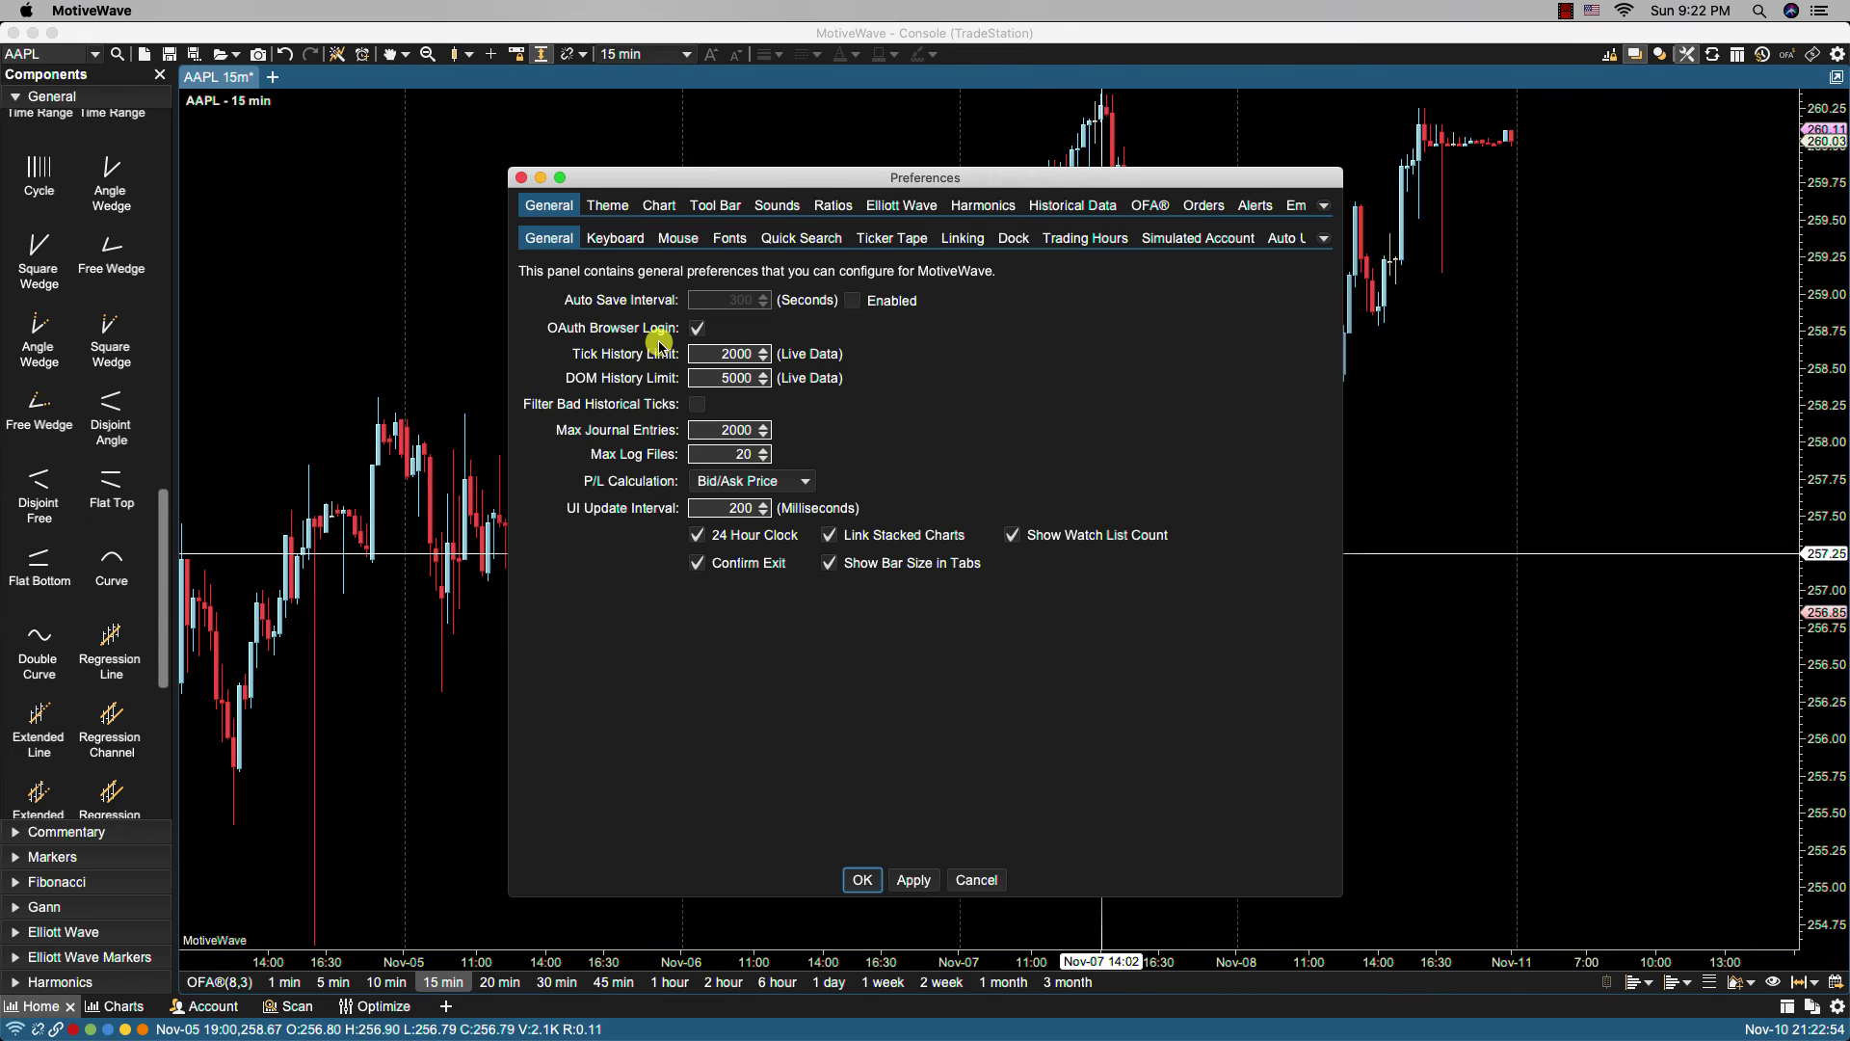
click(657, 205)
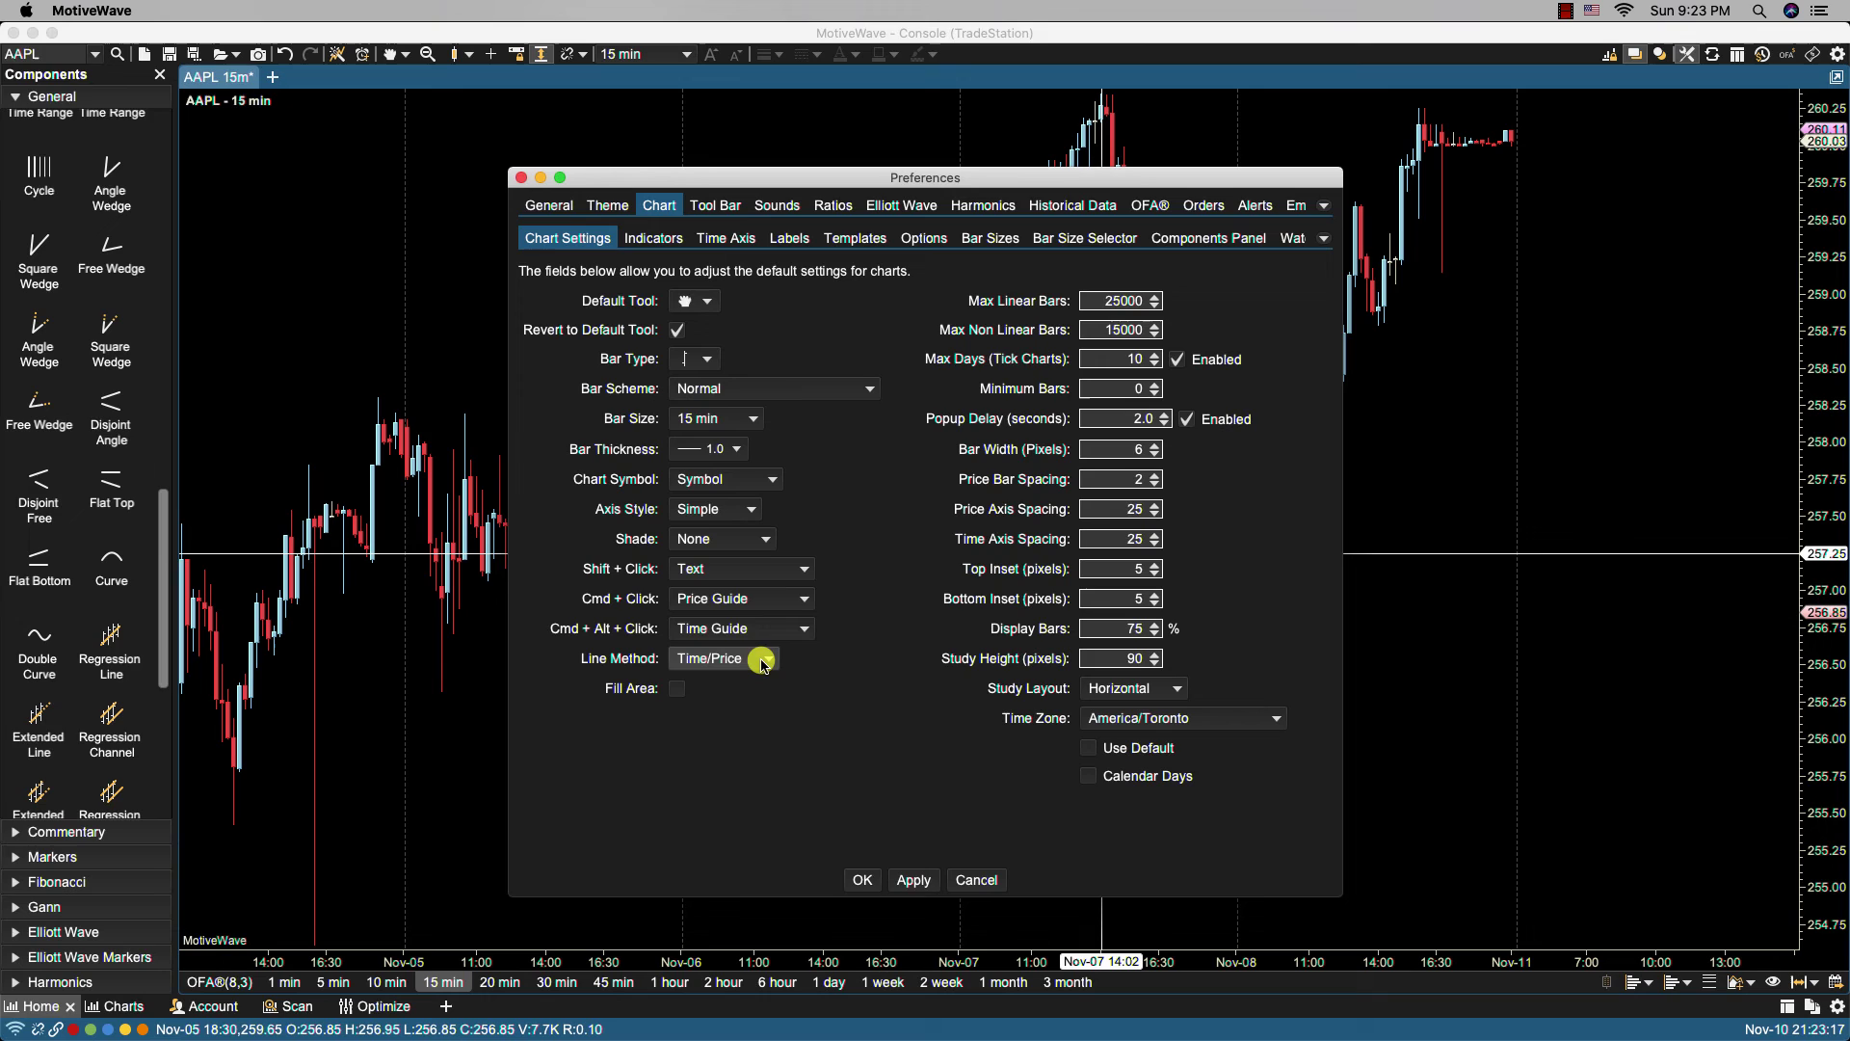
click(865, 880)
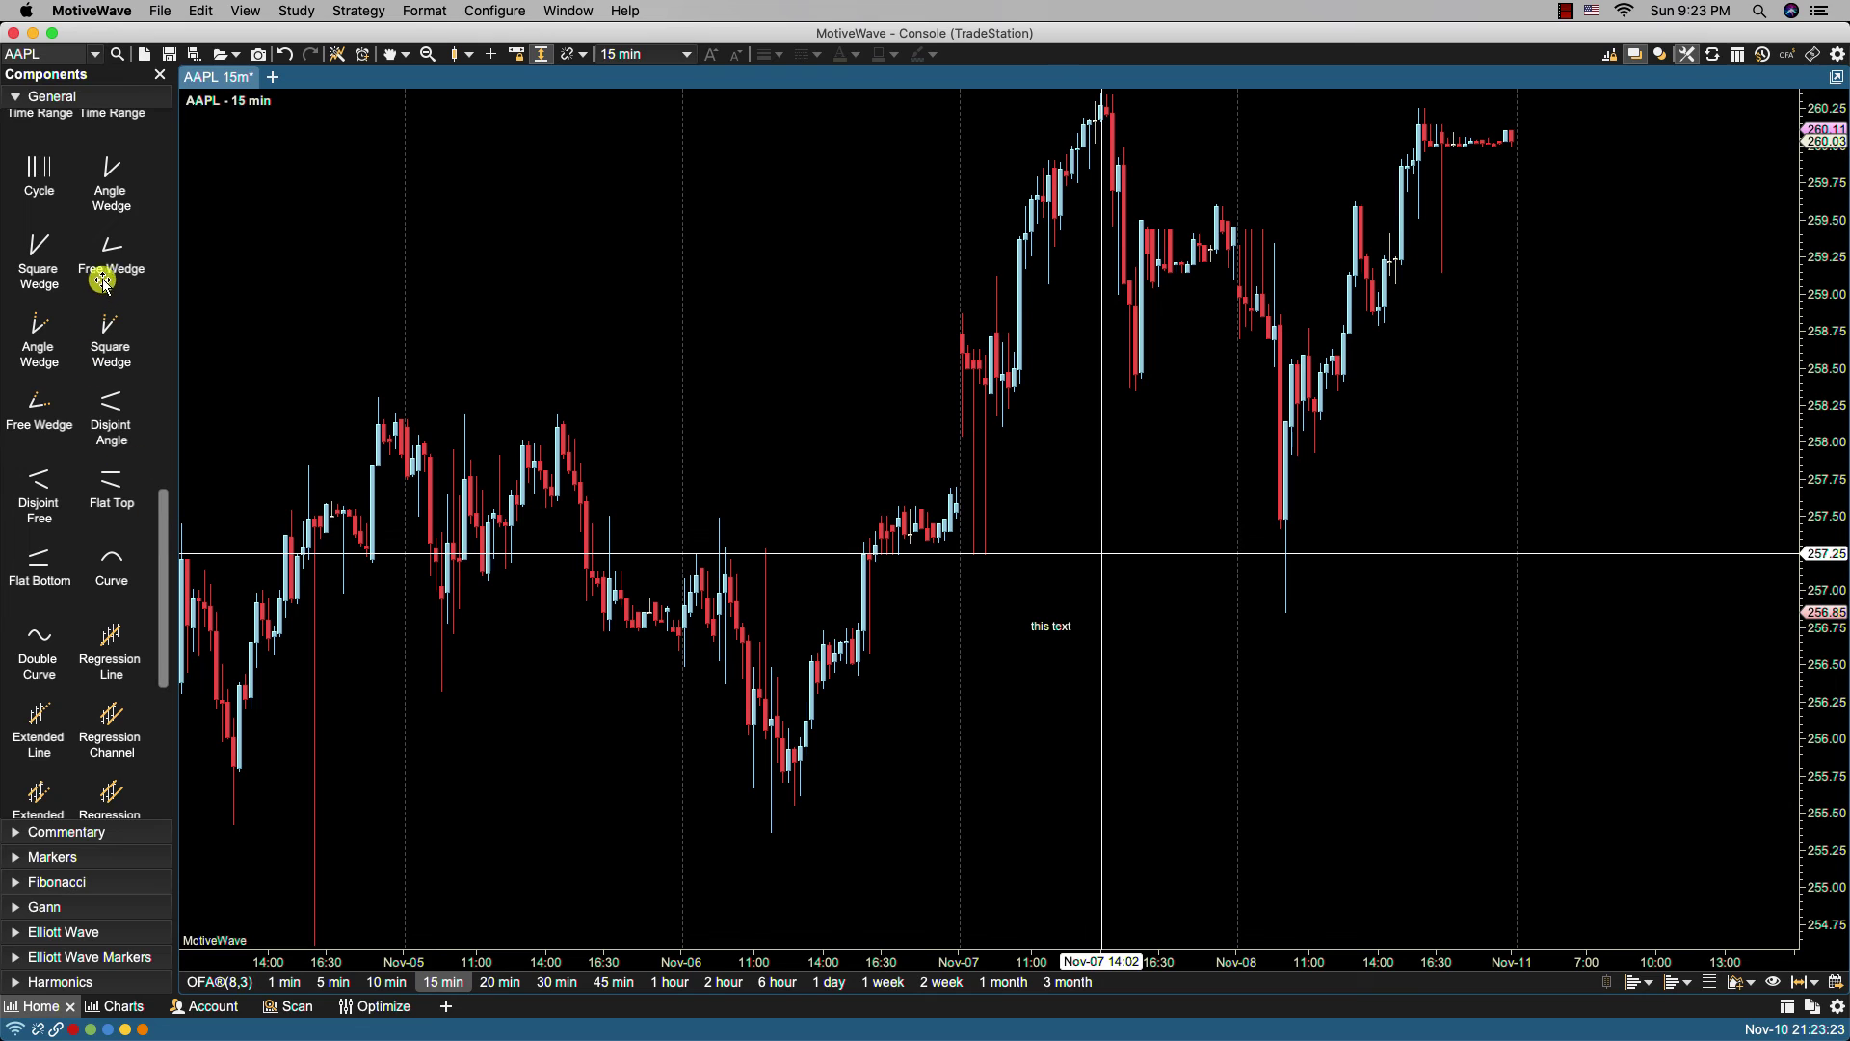
Draw a free wedge above the price bars and apply 4 Lines in its properties.
drag(101, 249, 616, 282)
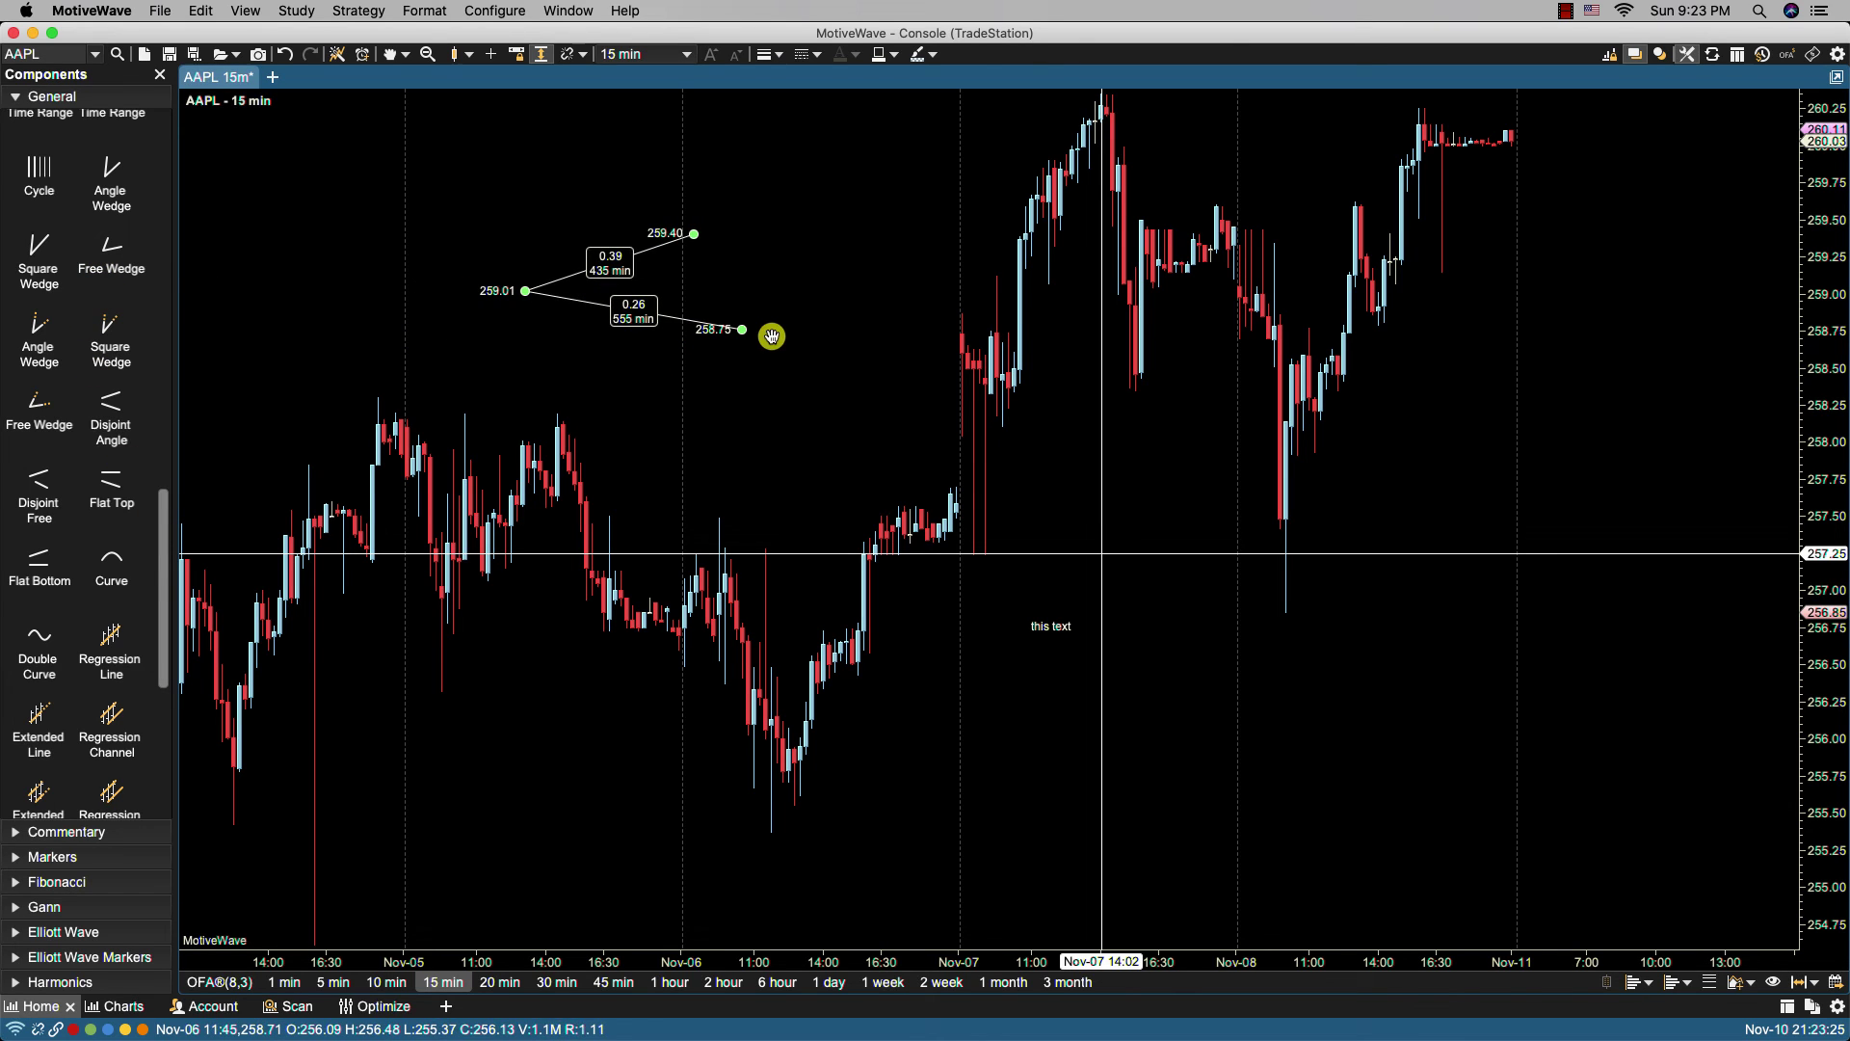
right_click(740, 329)
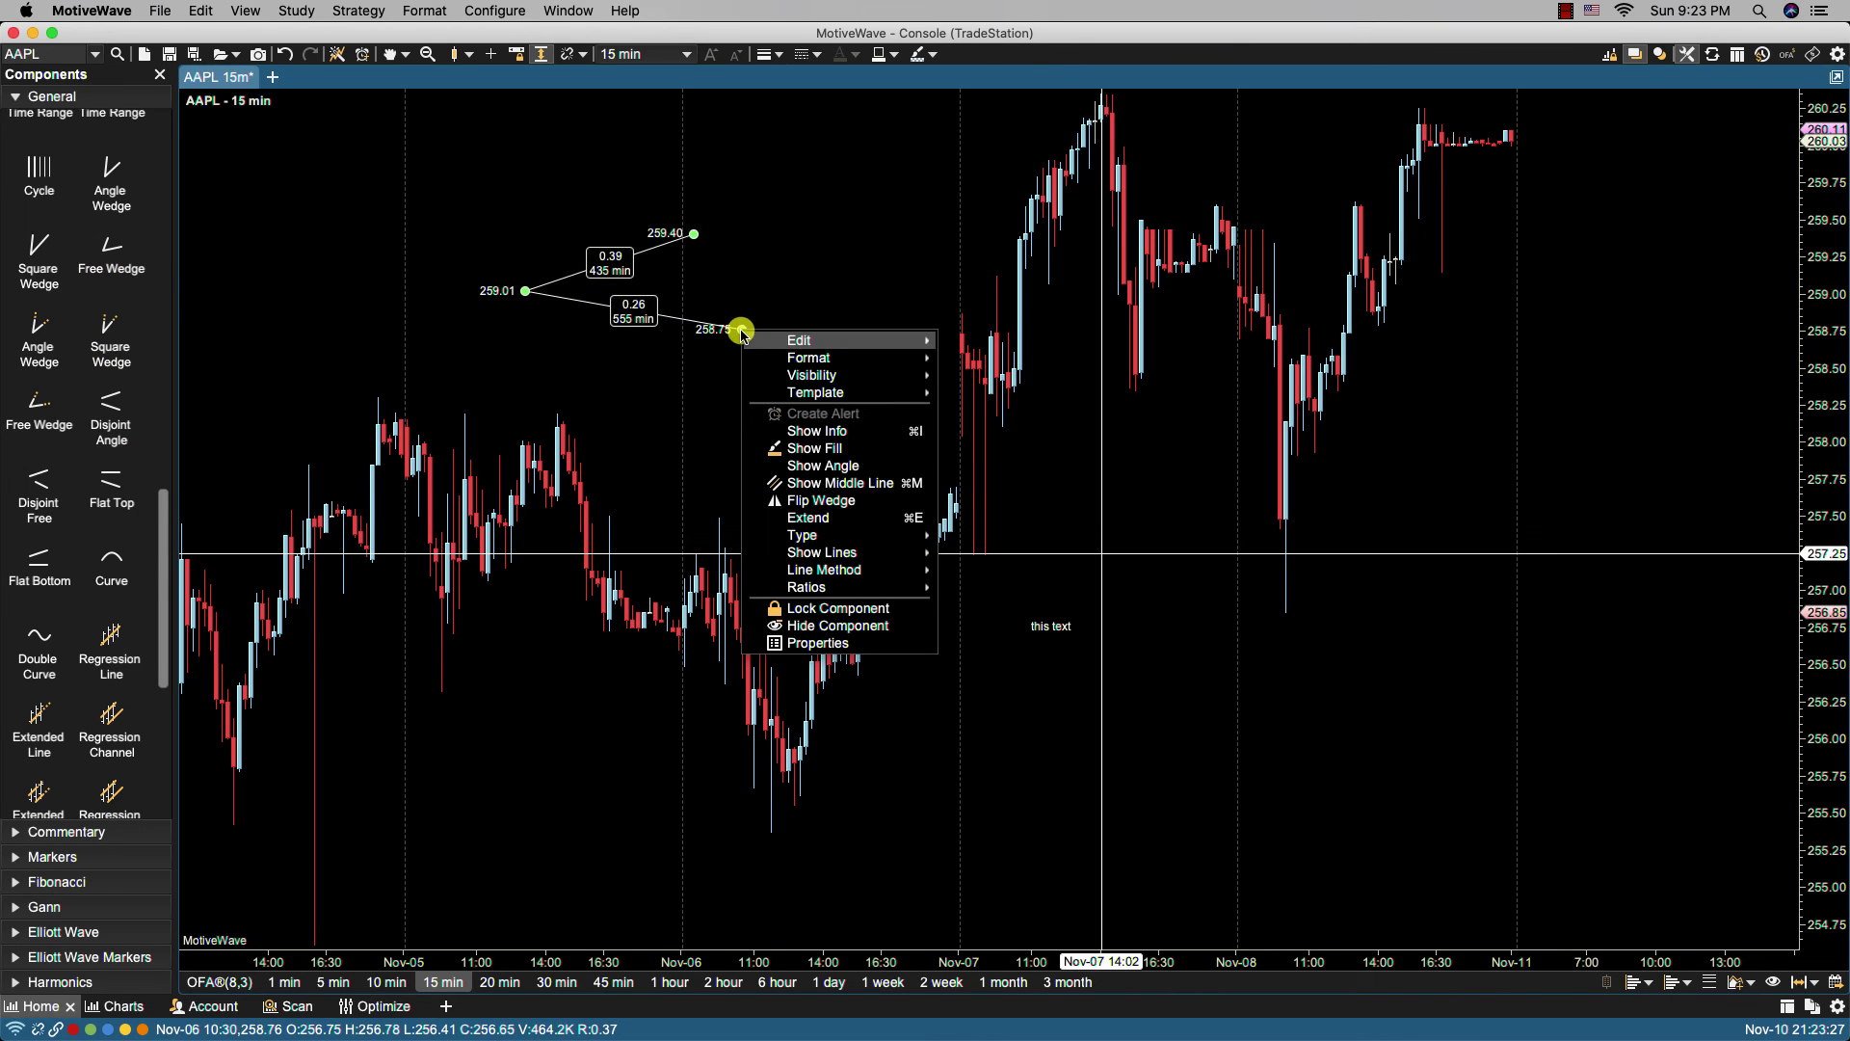
click(813, 641)
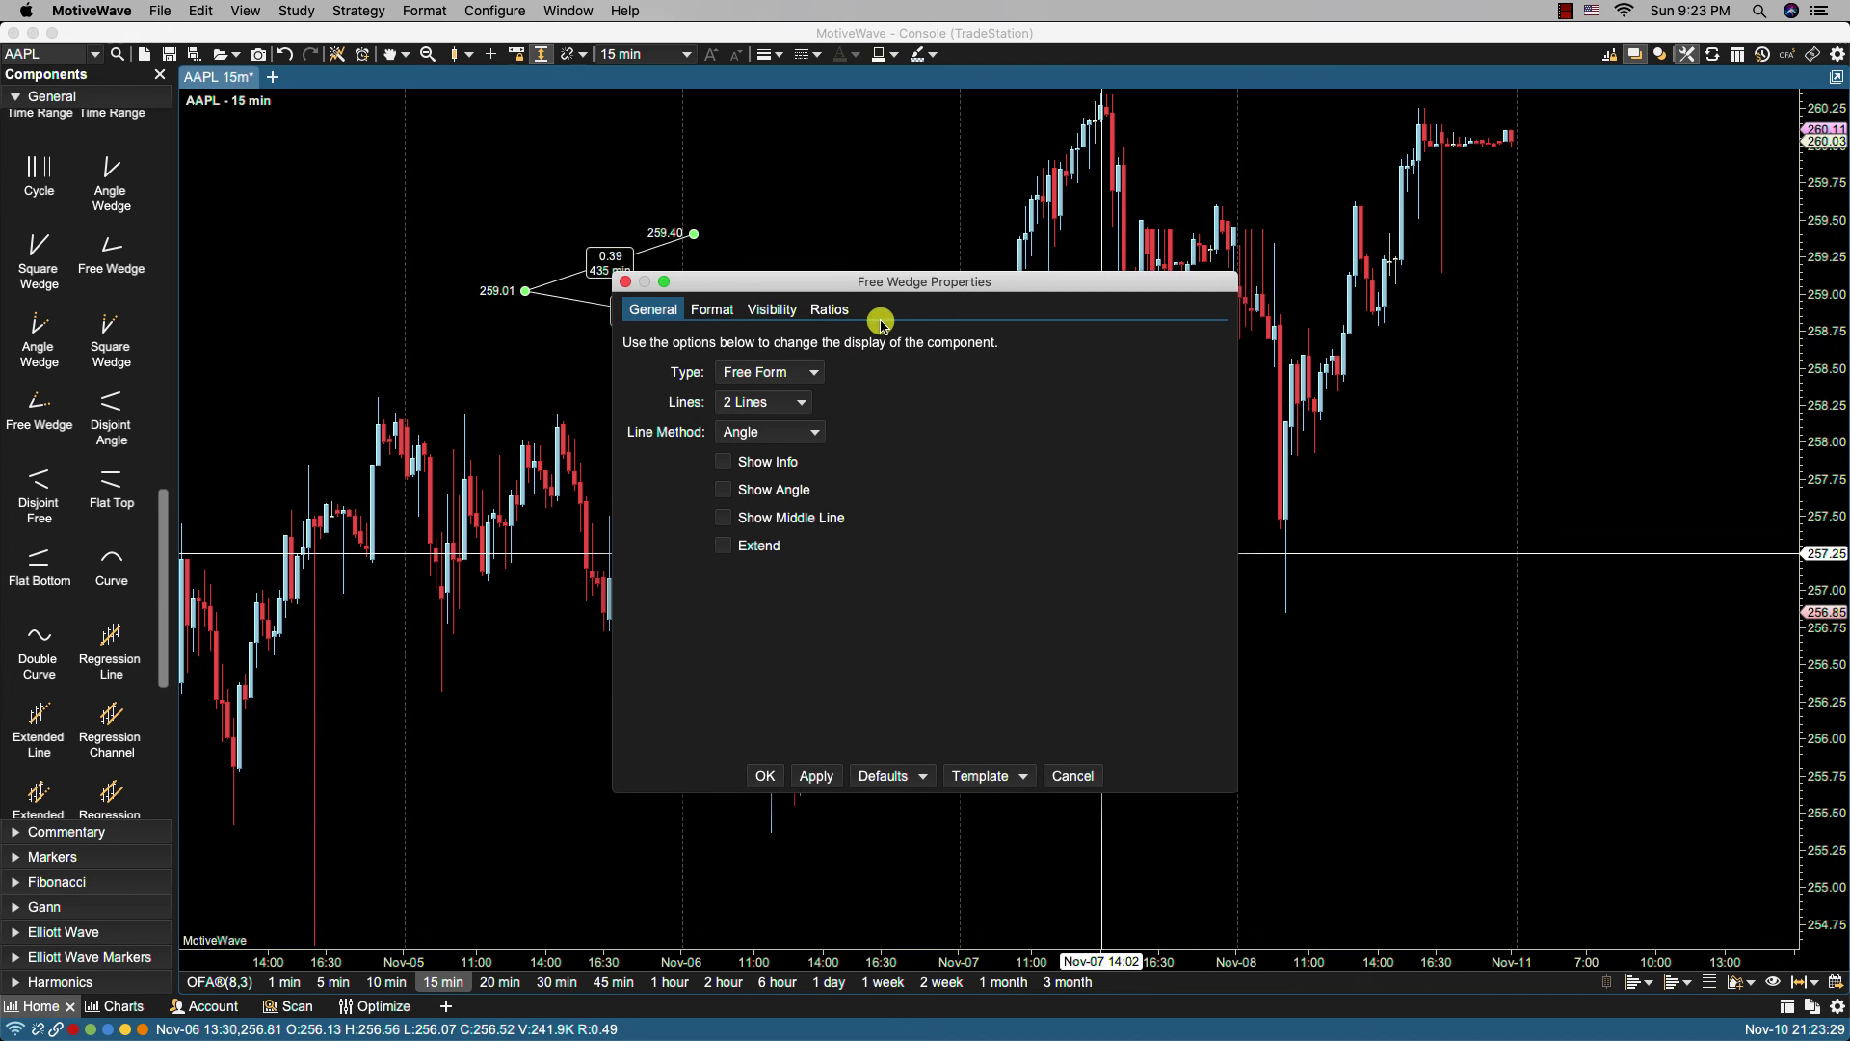
drag(889, 284, 1122, 279)
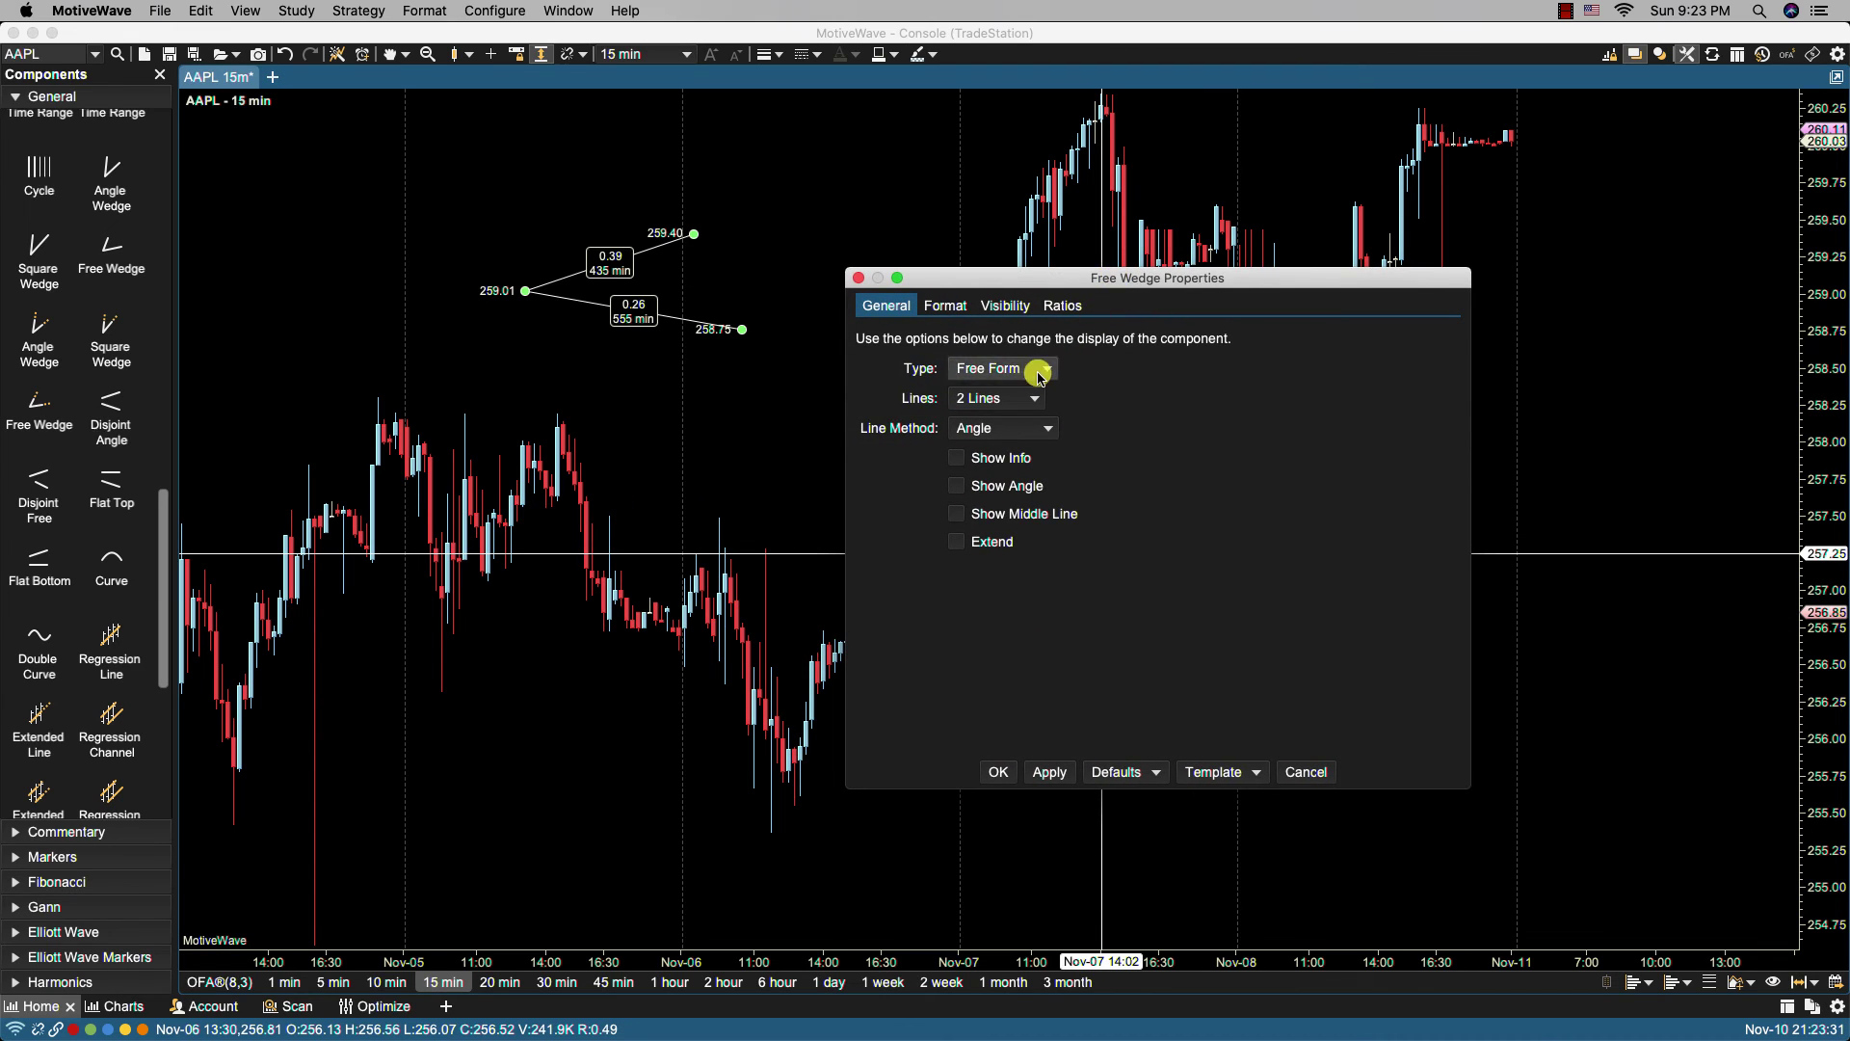
click(1019, 397)
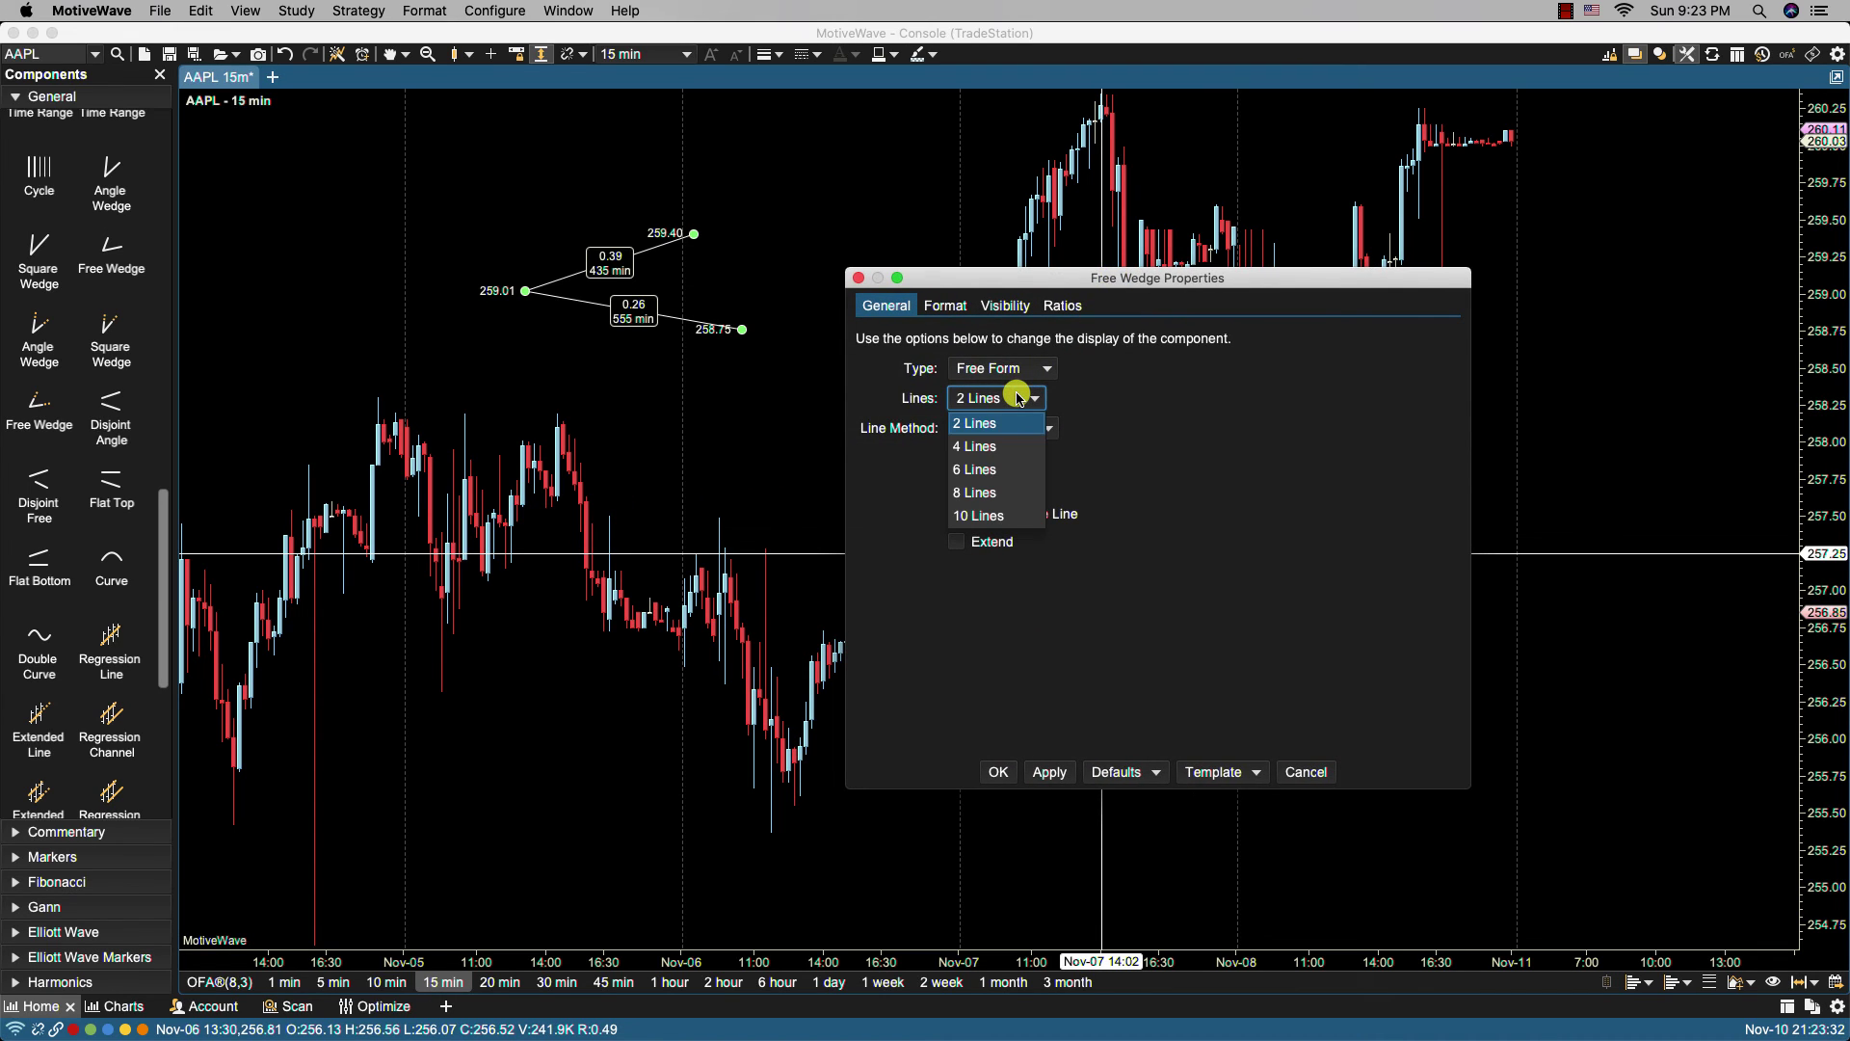
click(993, 447)
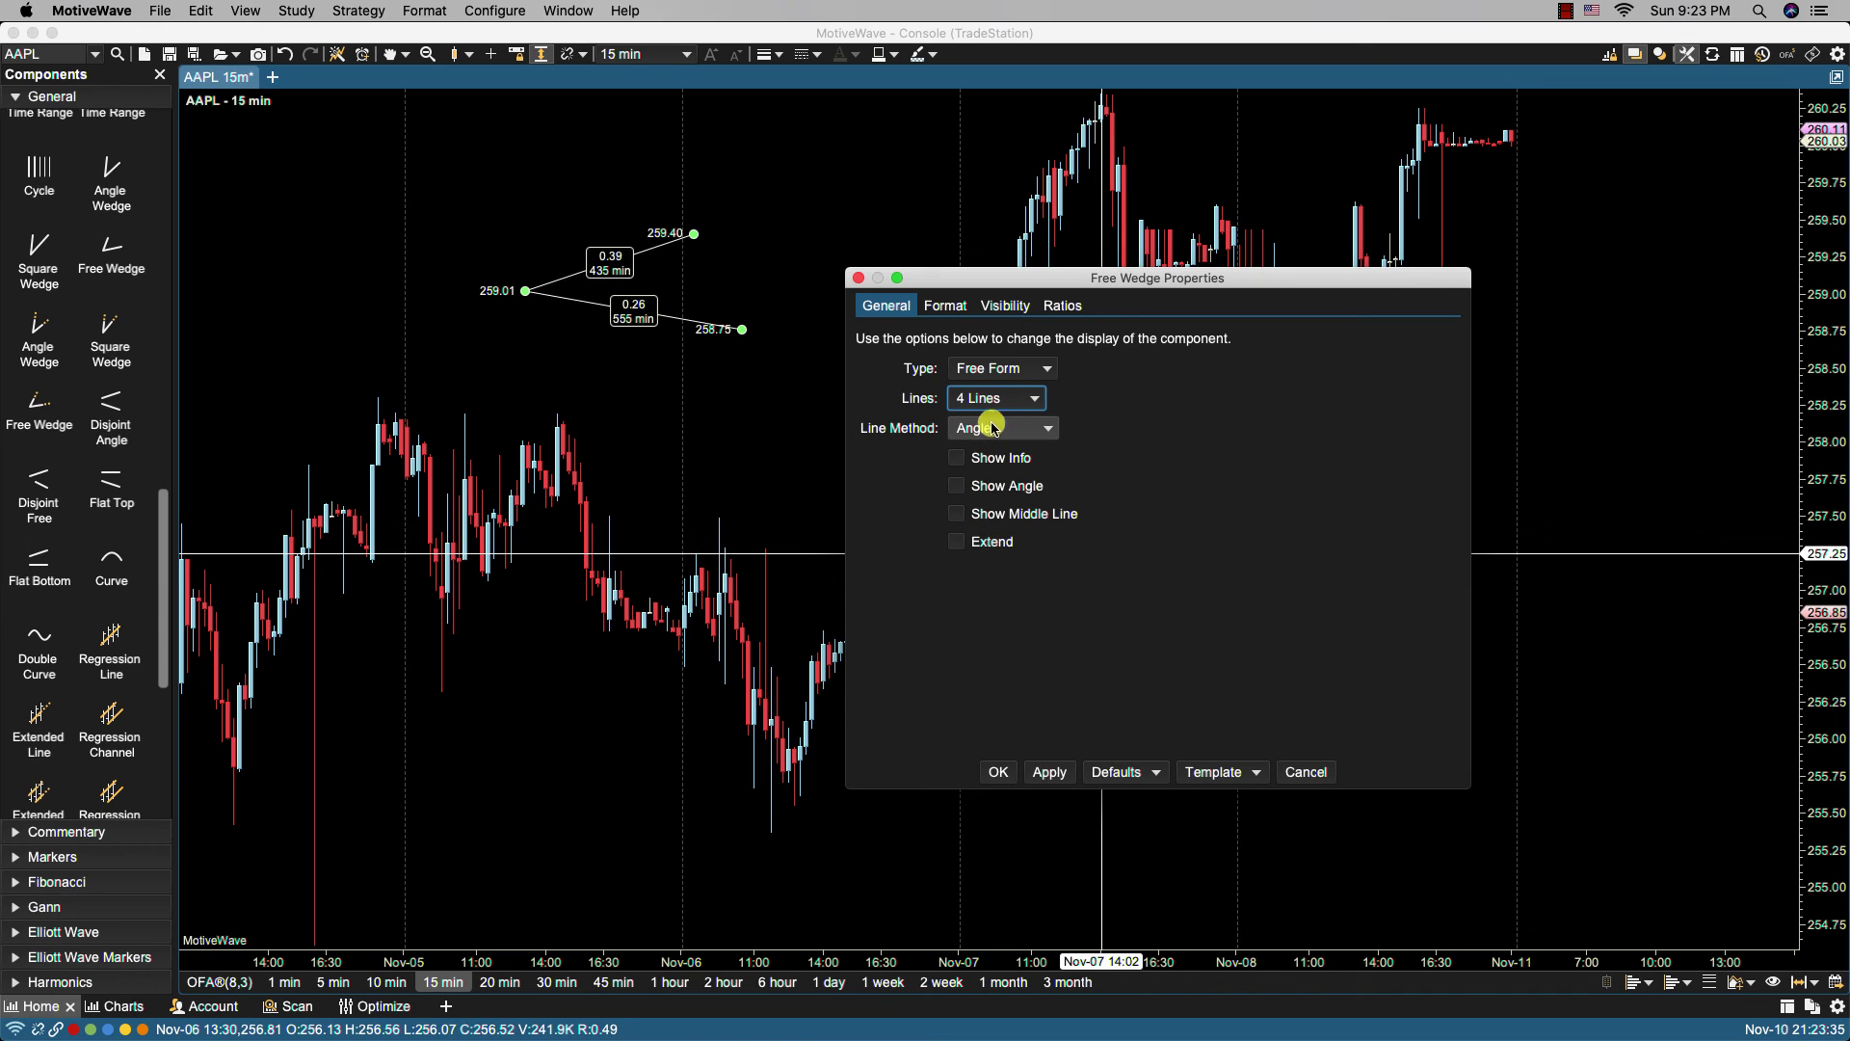
click(1044, 772)
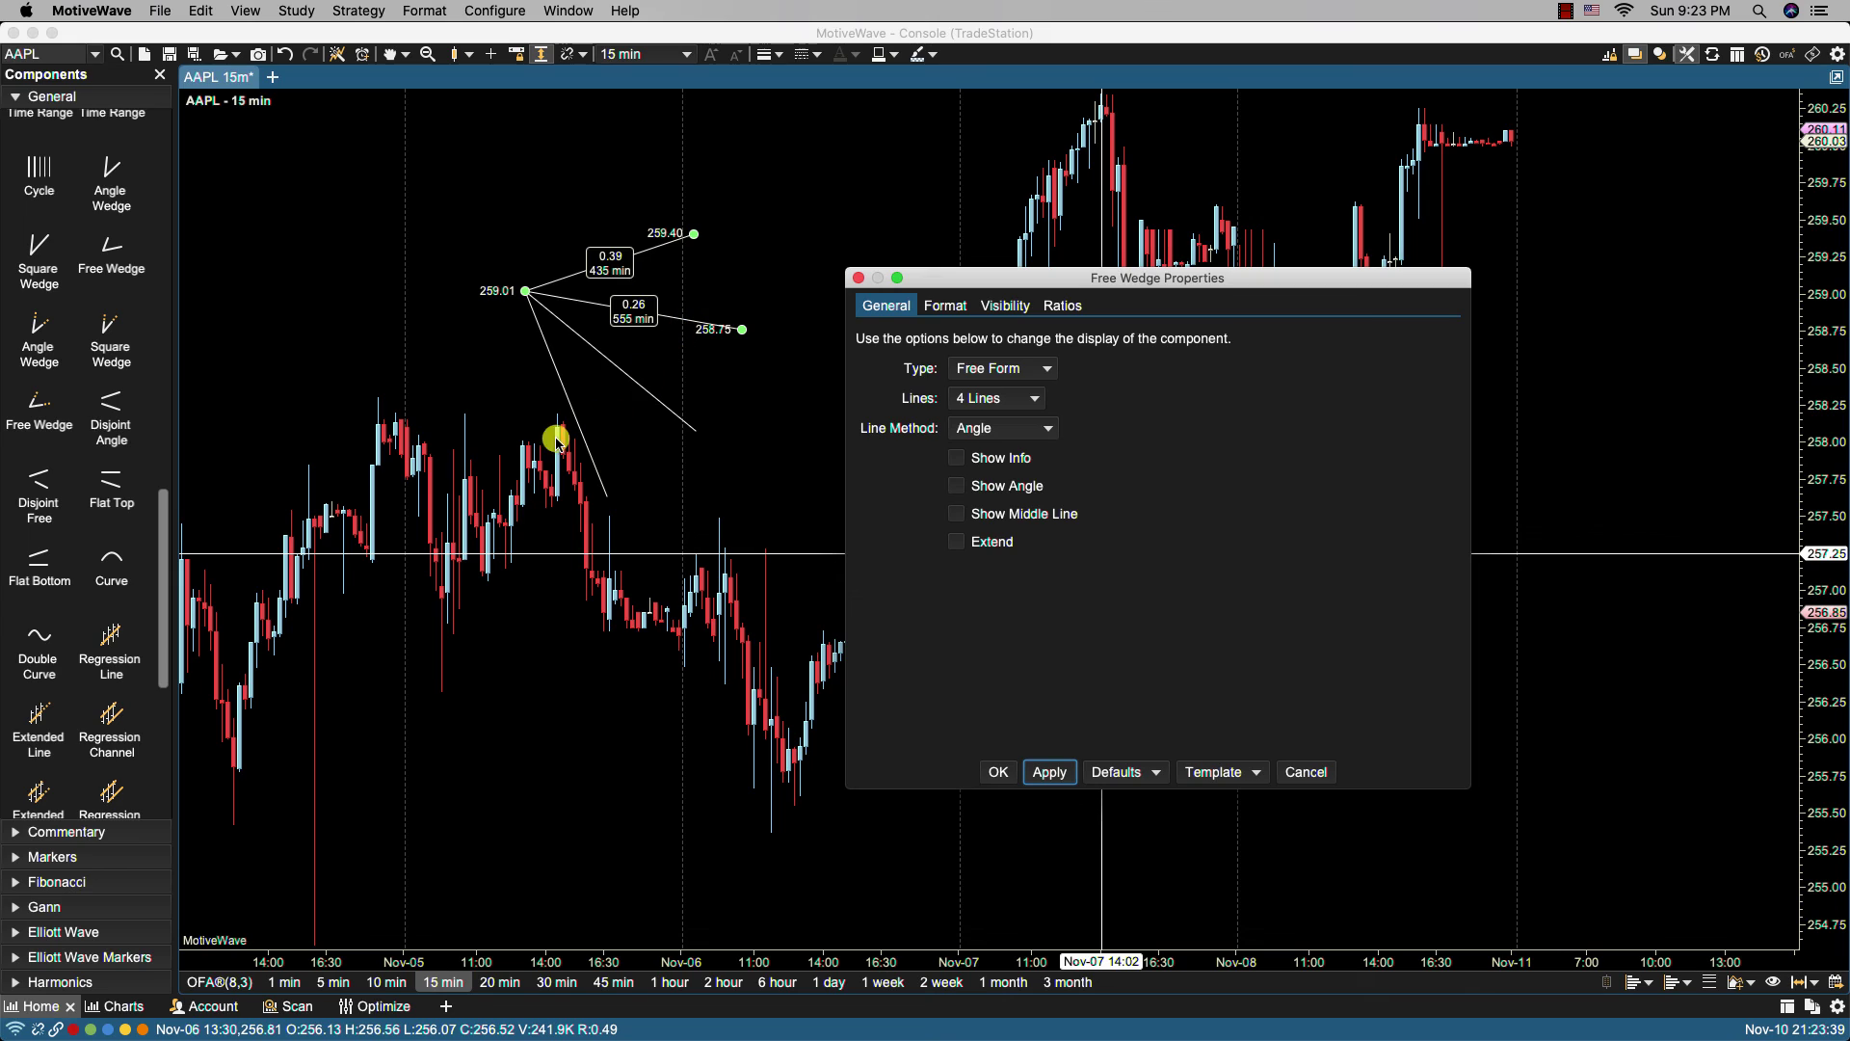
Set the wedge's line method to Time Price, revert to 2 Lines, and confirm.
click(1009, 434)
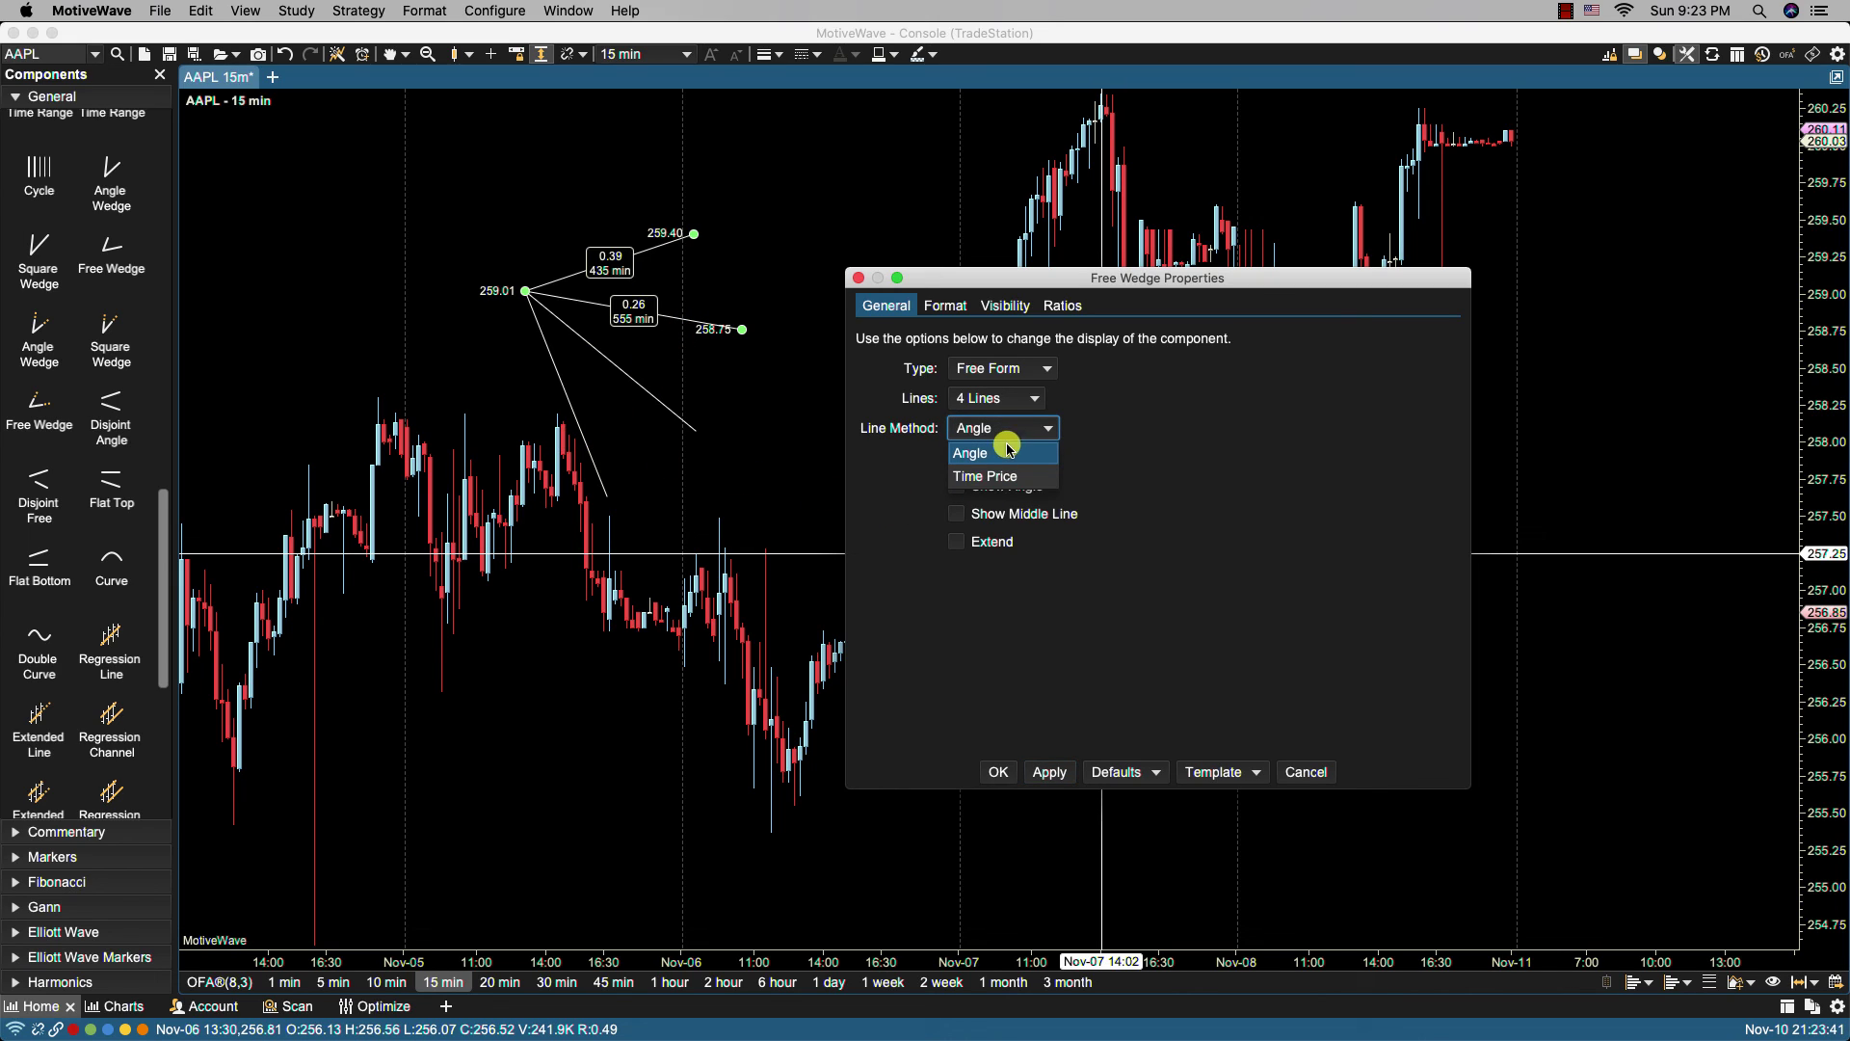
click(998, 476)
click(1044, 773)
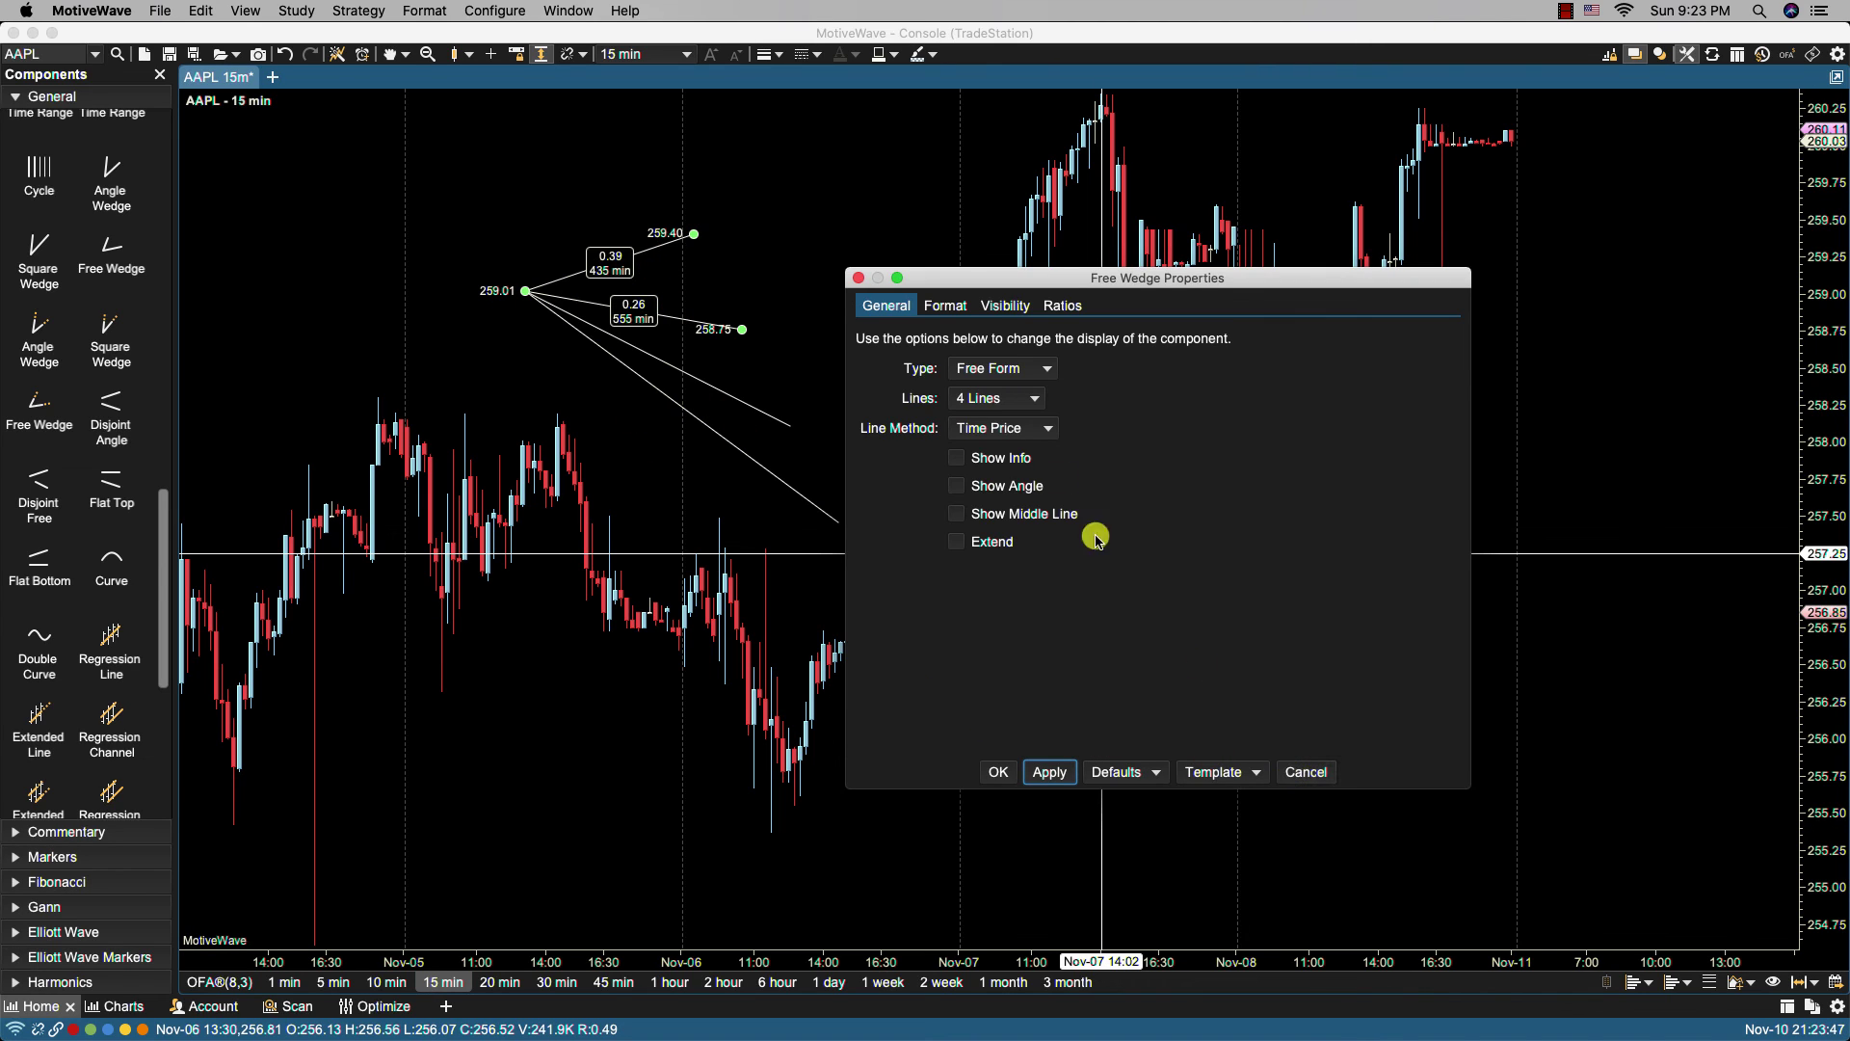
click(1002, 398)
click(1001, 418)
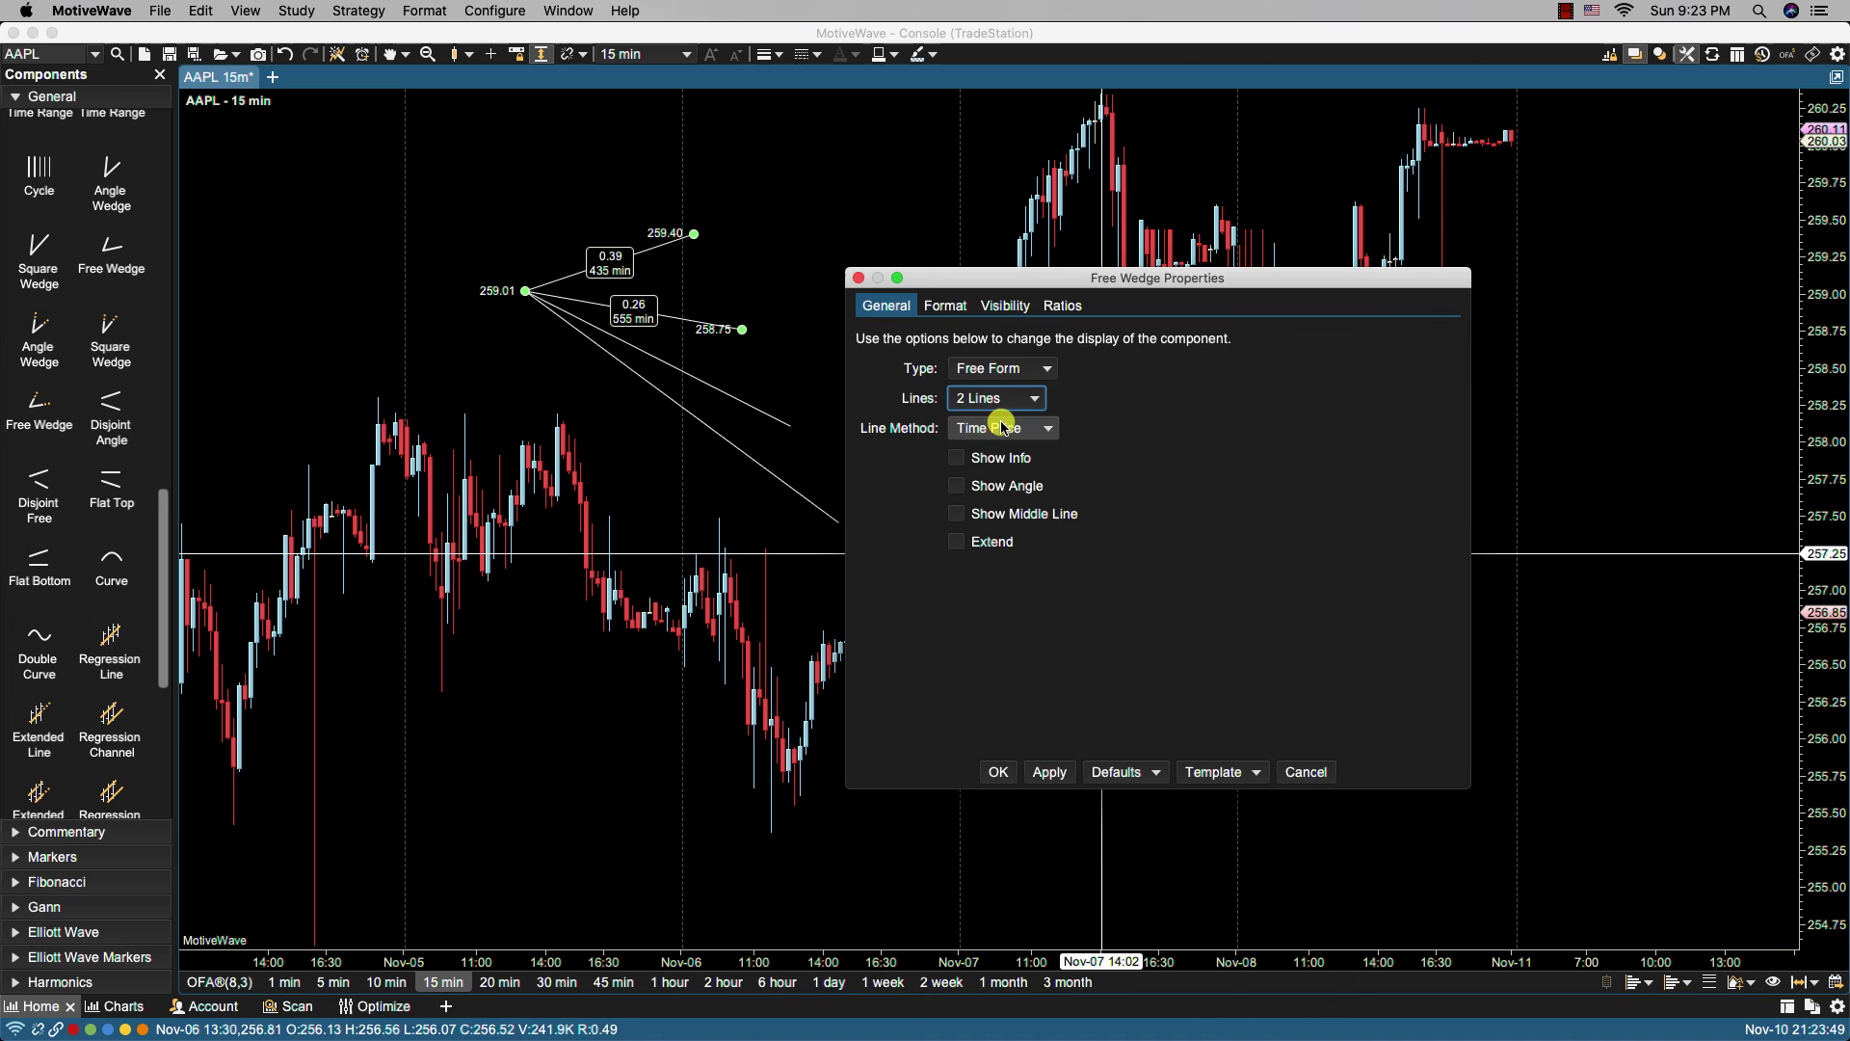
click(1048, 771)
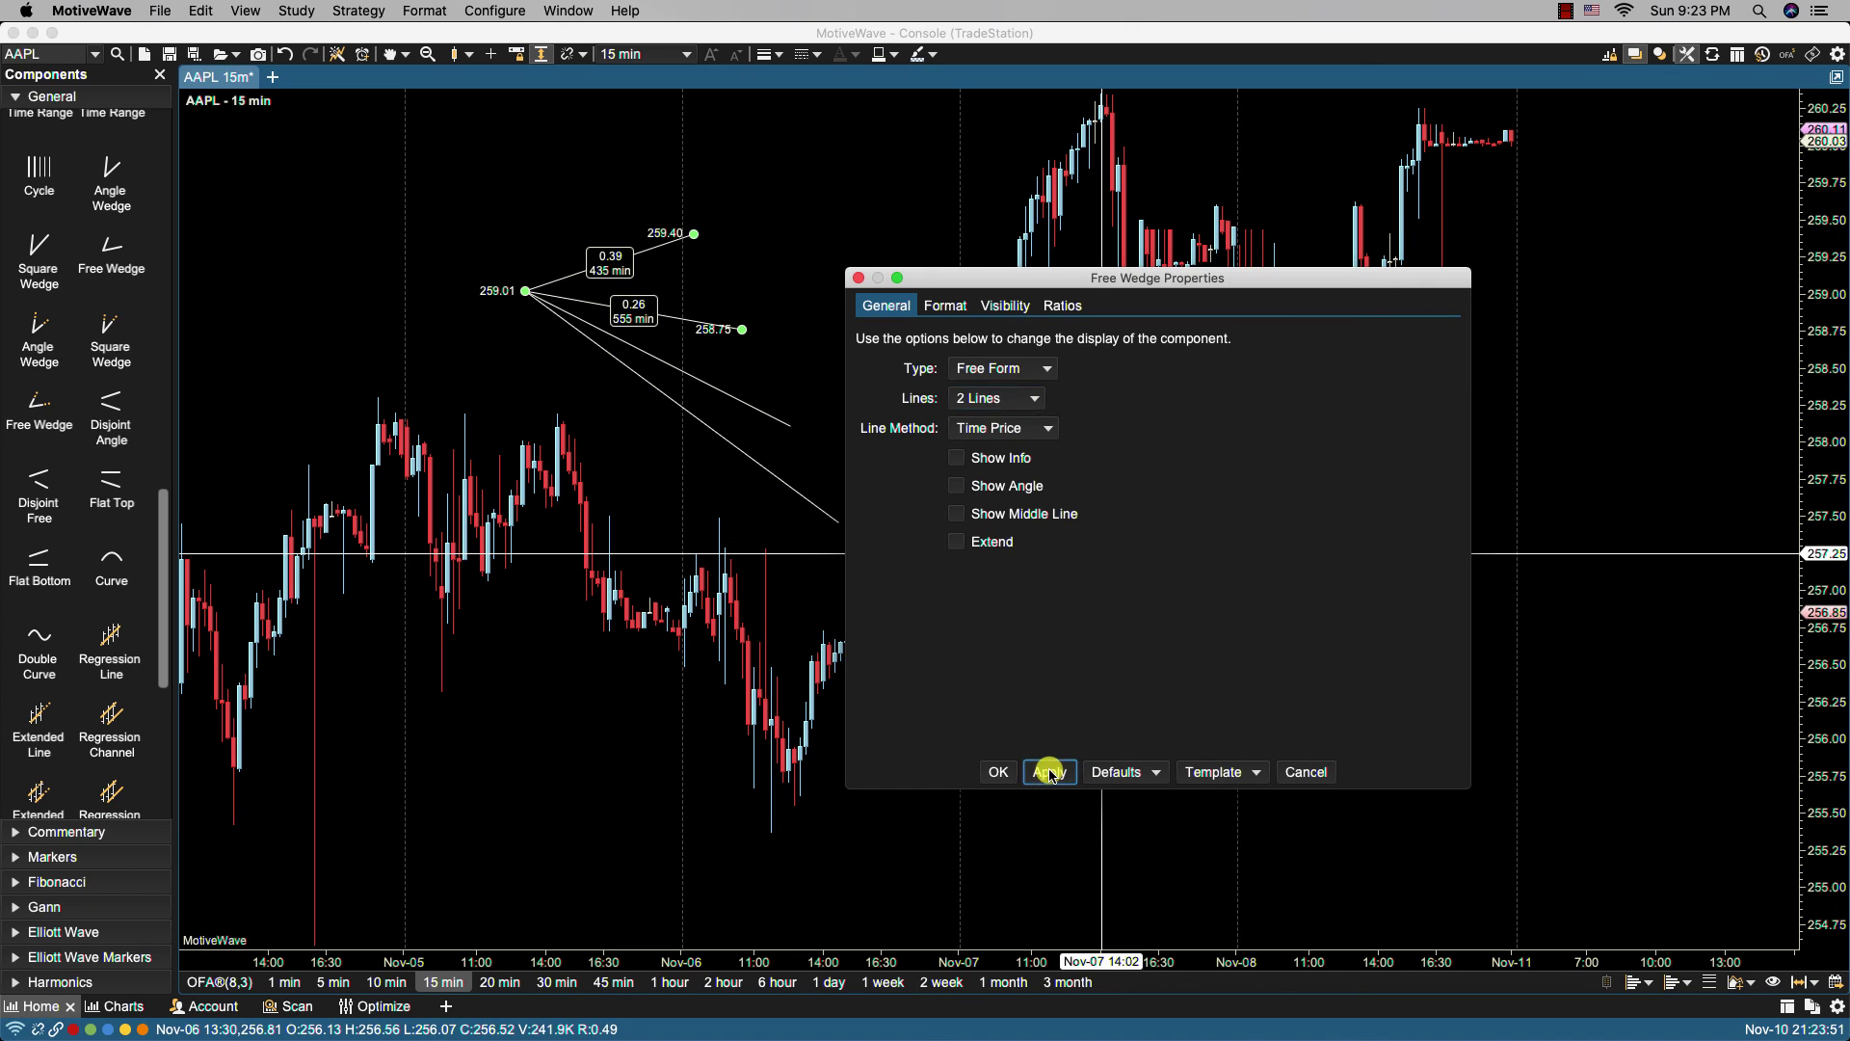
click(999, 771)
Enable Fill Area in the Chart preferences and apply it so the wedge is shaded.
click(495, 11)
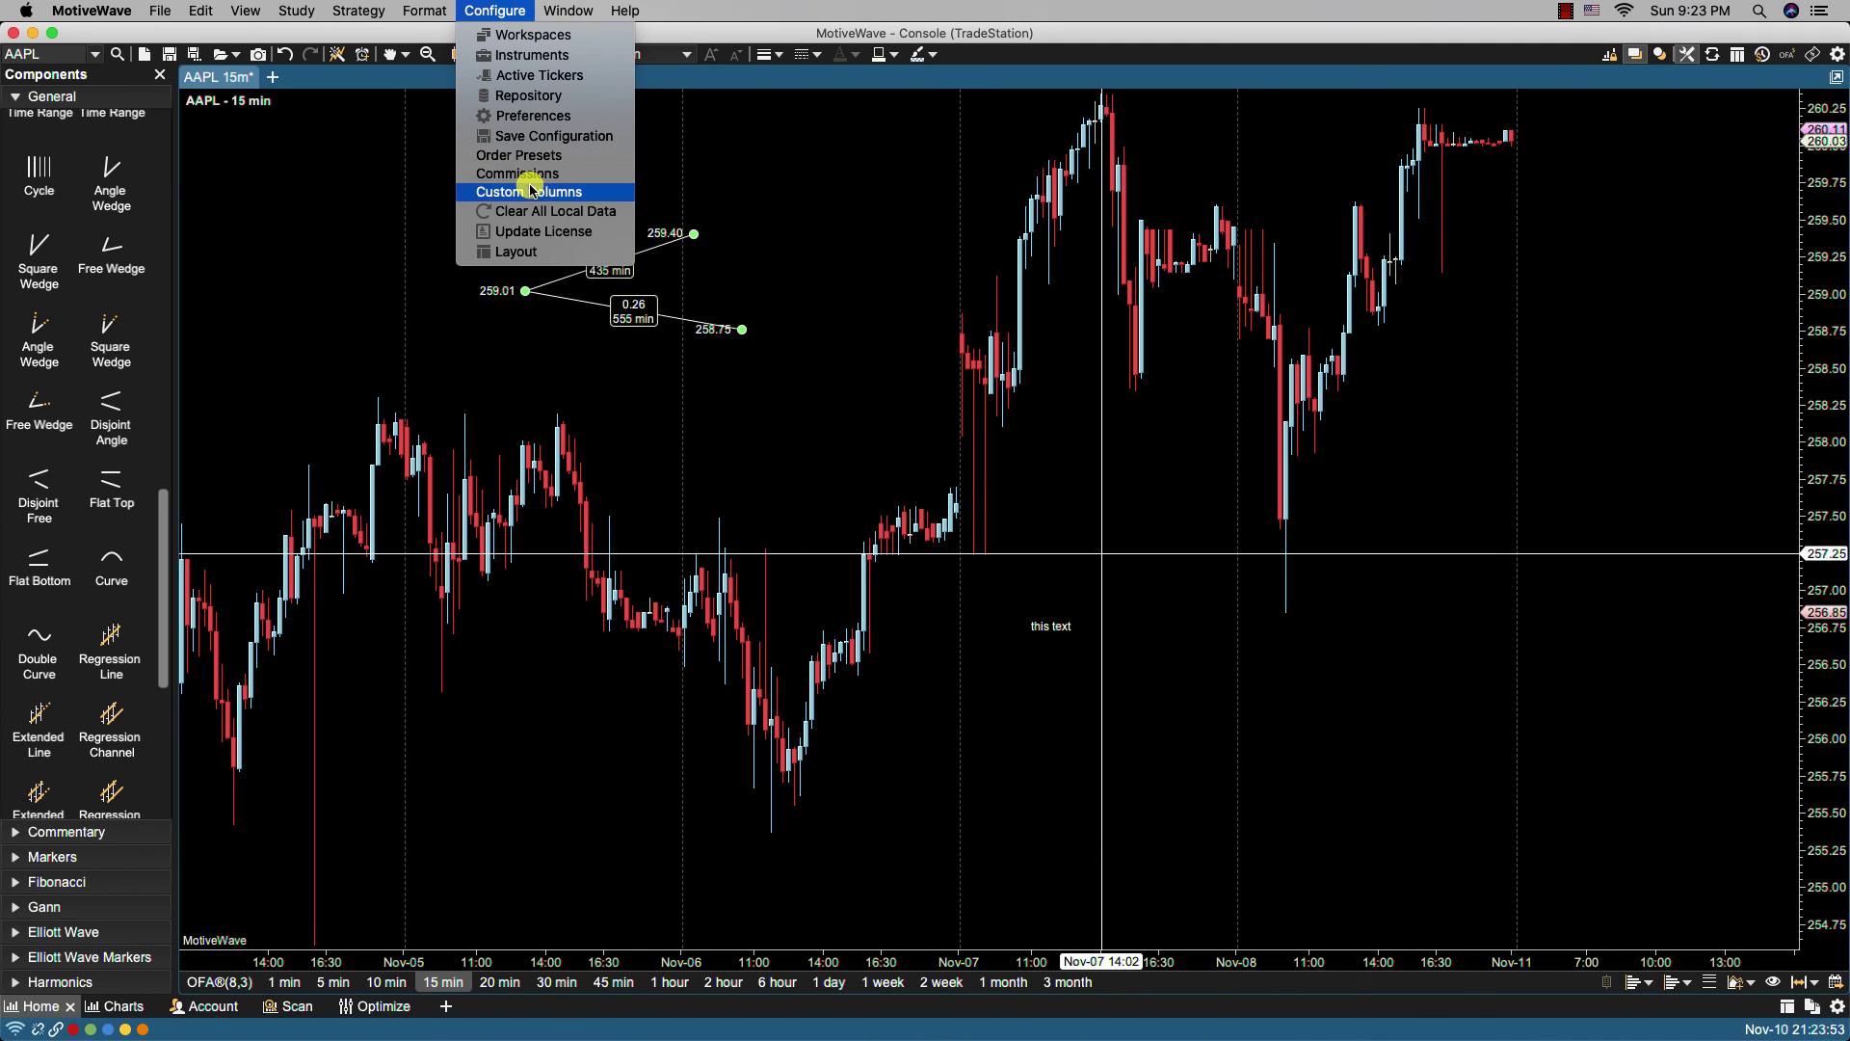
click(533, 115)
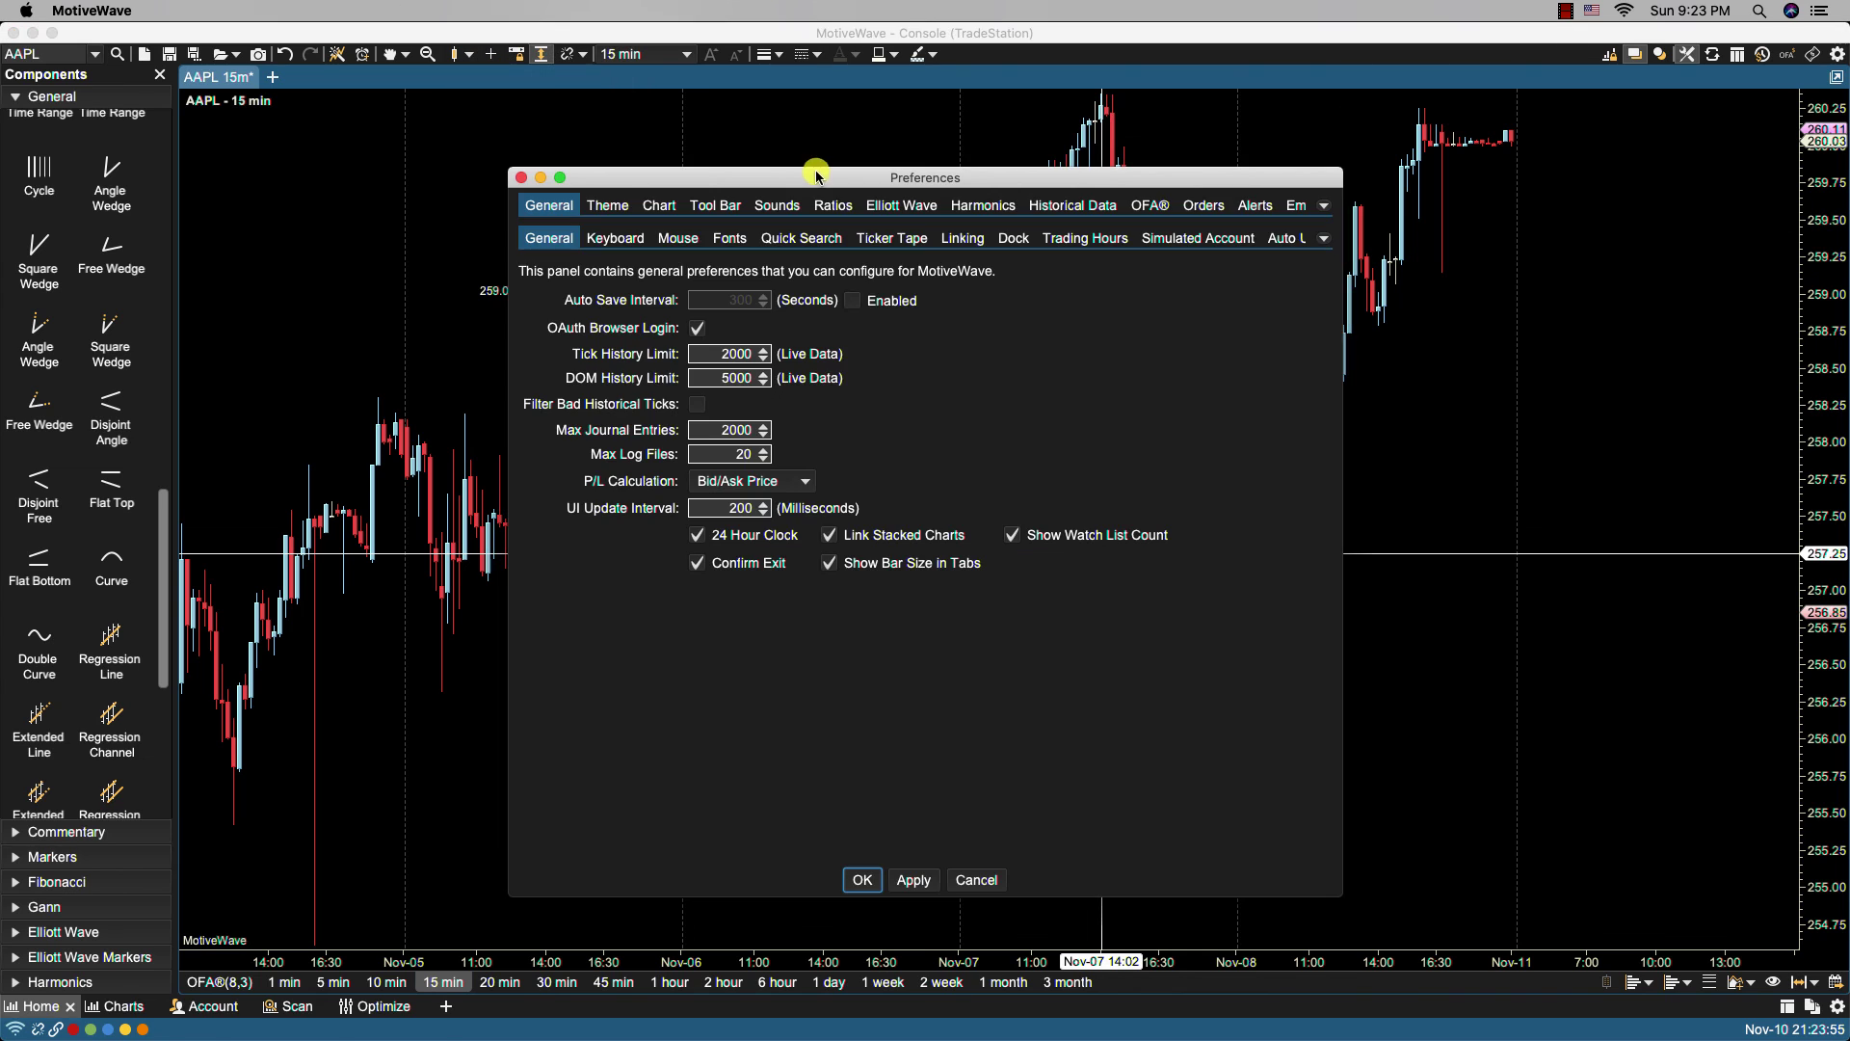
drag(816, 174, 1246, 171)
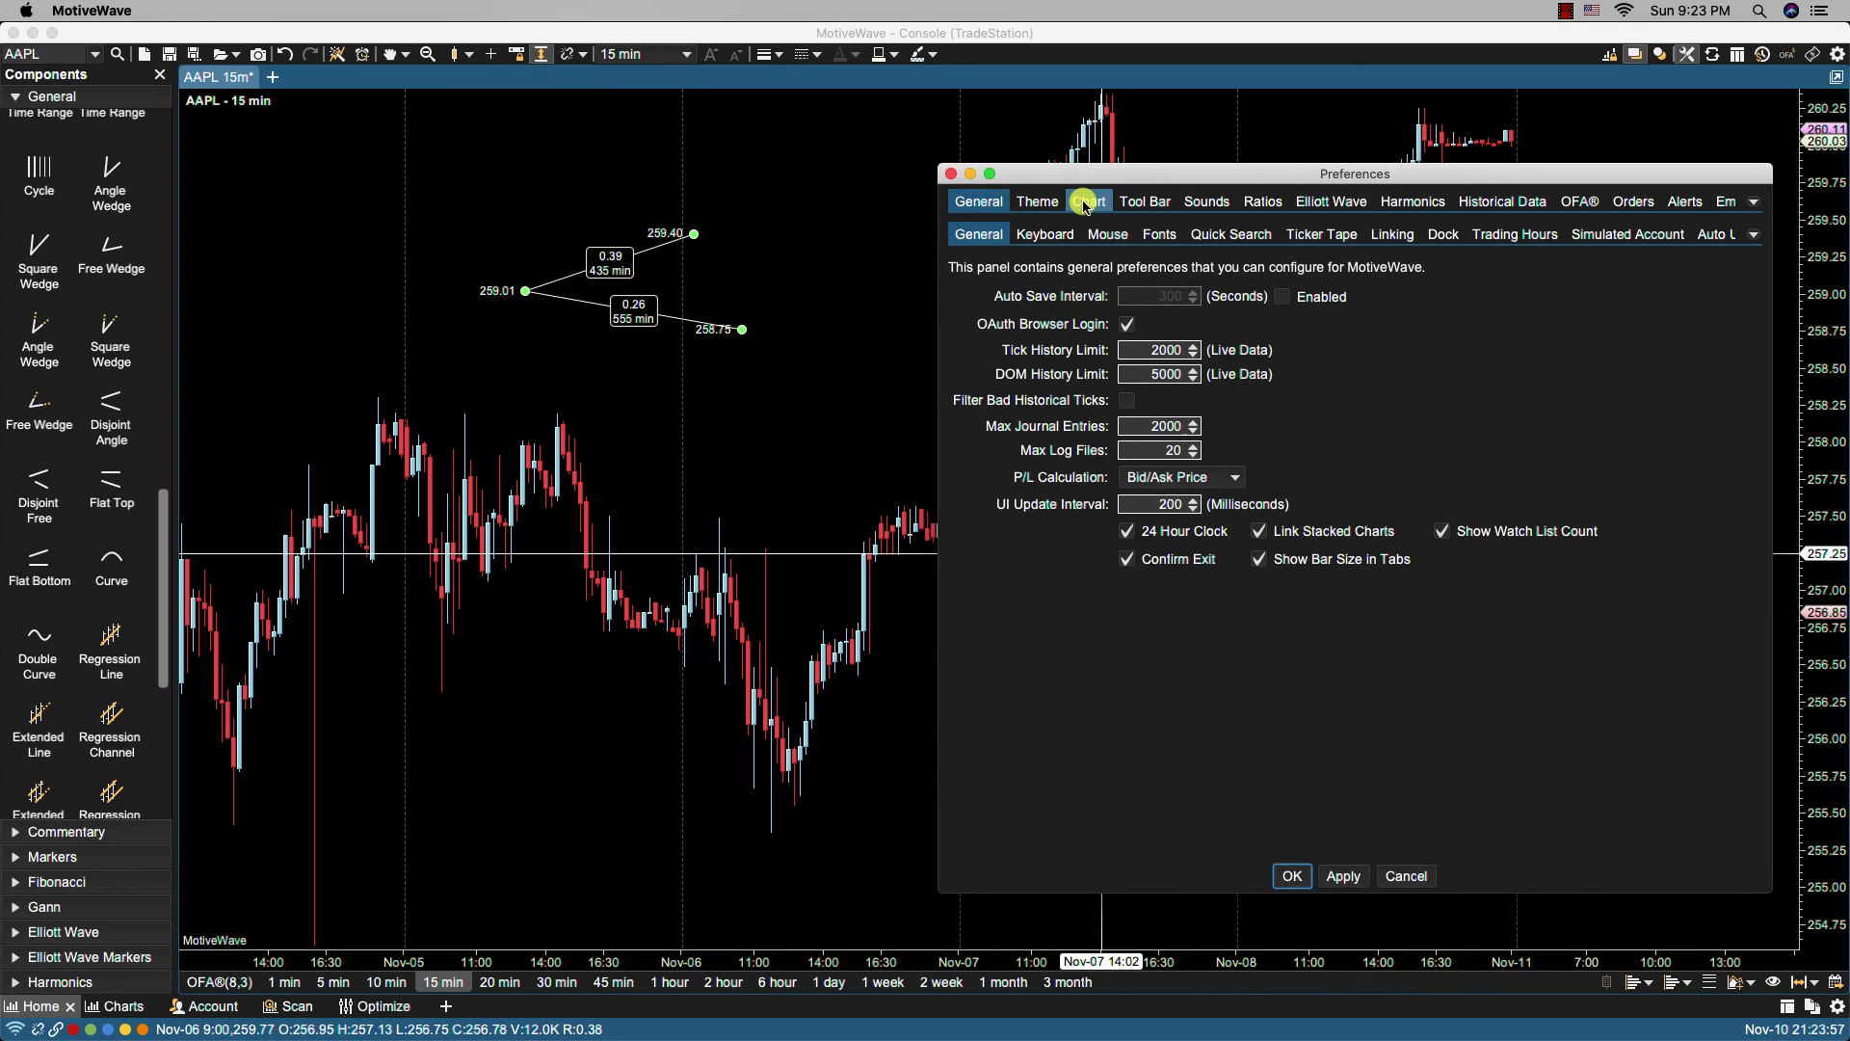
click(1086, 203)
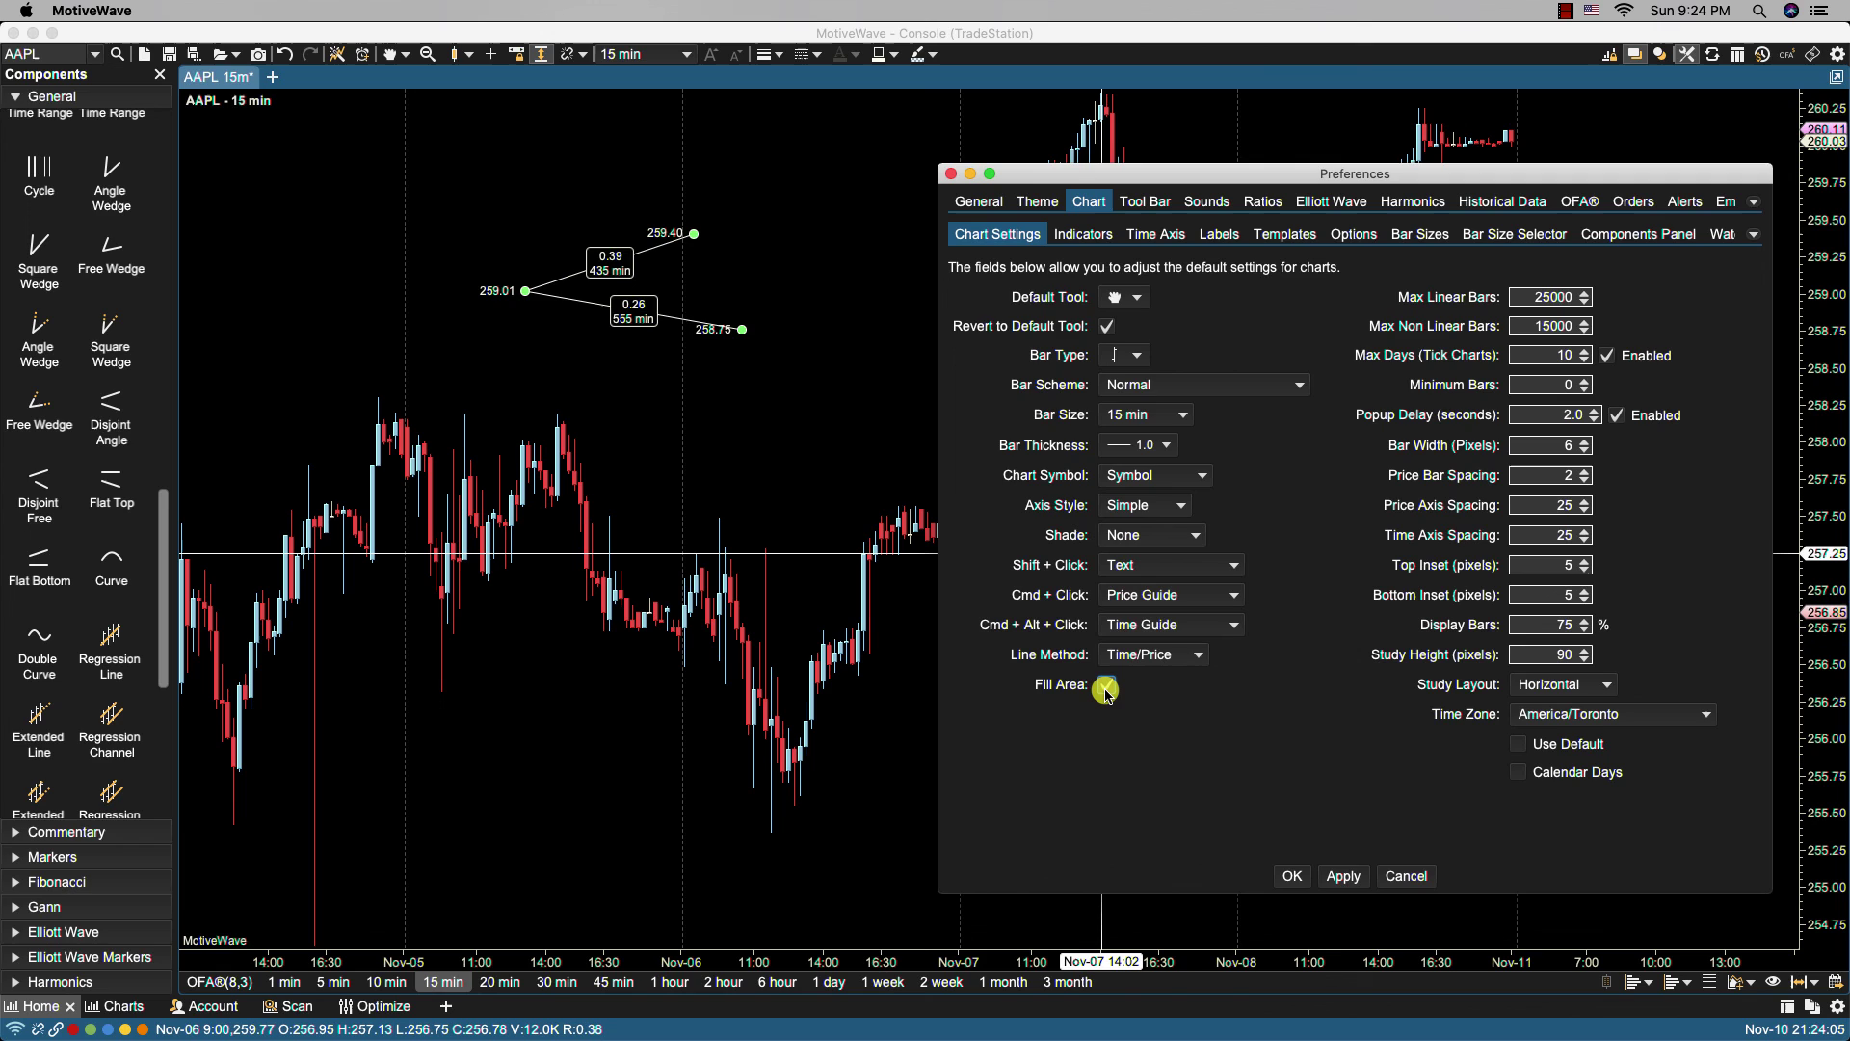
click(1344, 876)
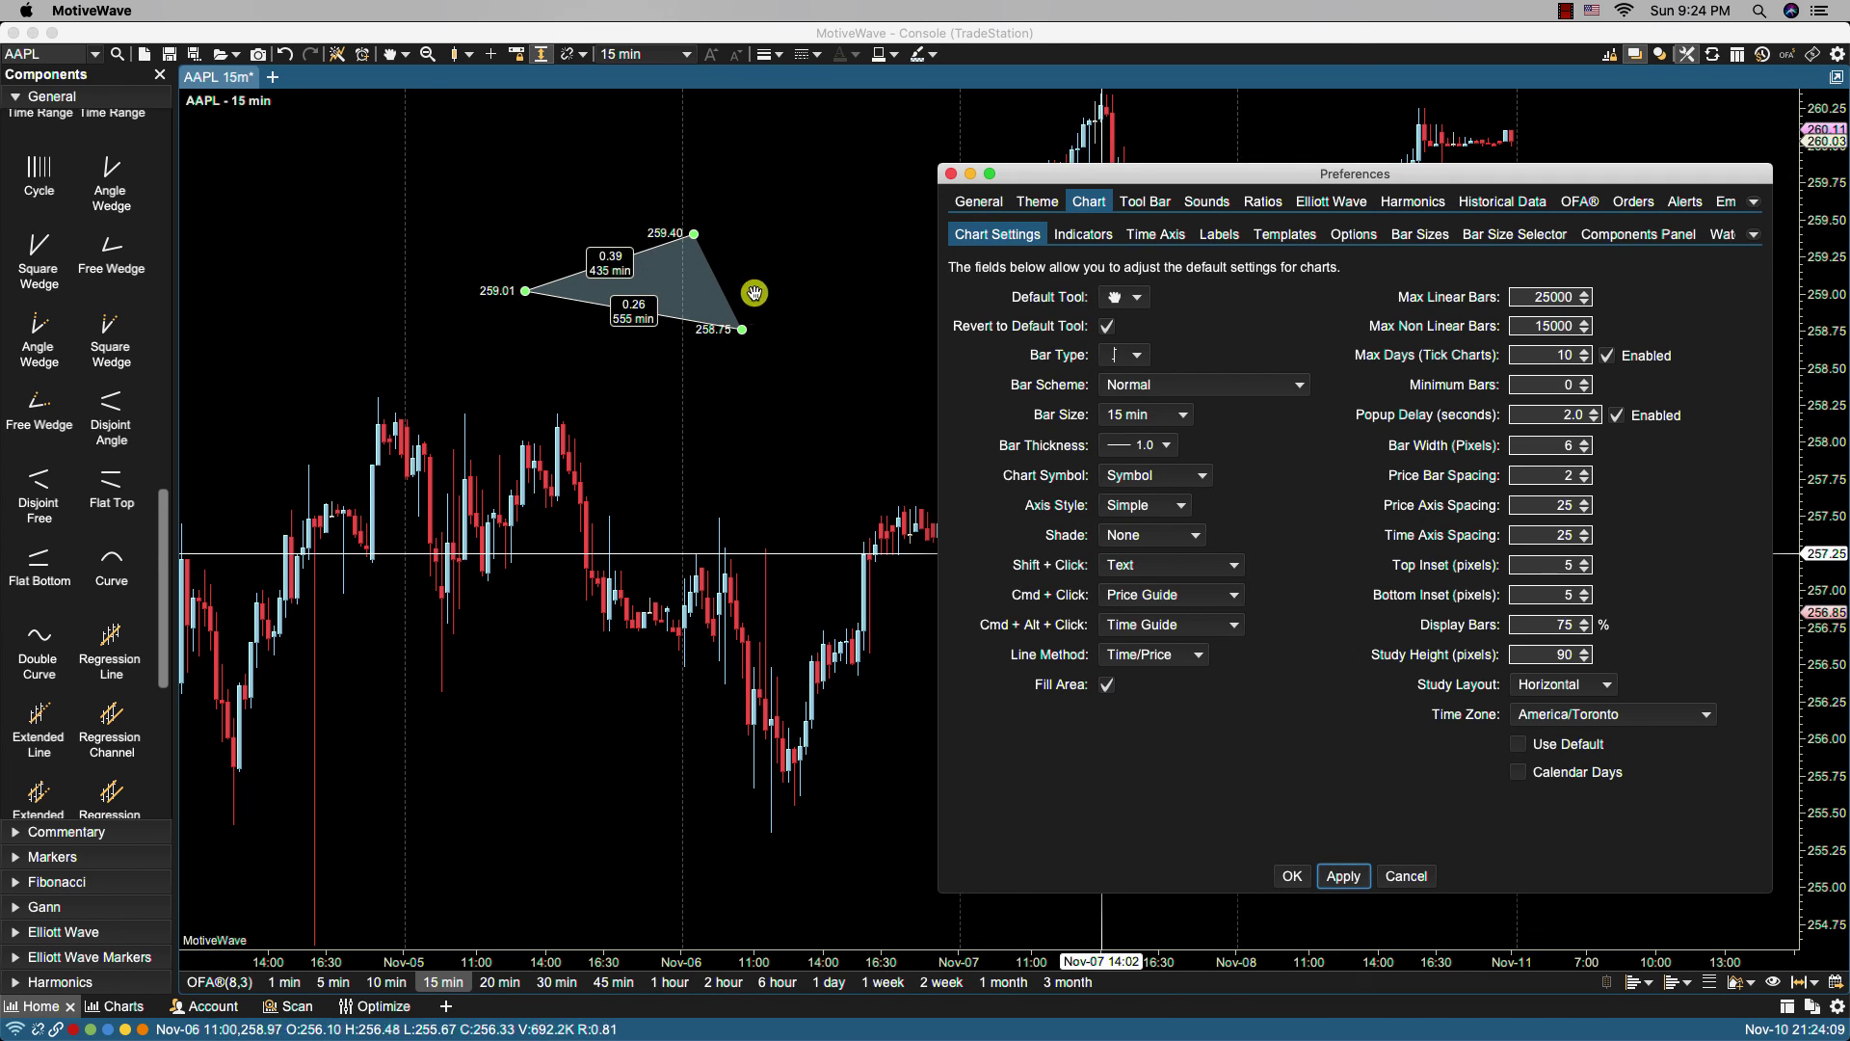